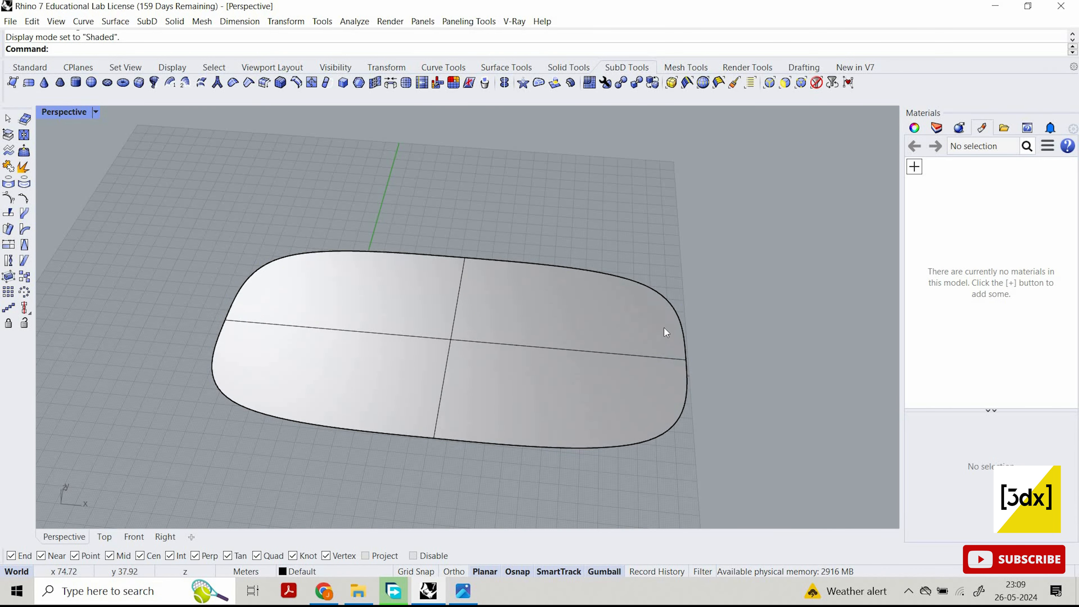
Move the SubD plane along the X axis and along the Y axis, away from its place over the origin.
{"action": "left_click", "coordinate": [596, 321]}
{"action": "right_click_drag", "start_coordinate": [597, 320], "coordinate": [645, 307]}
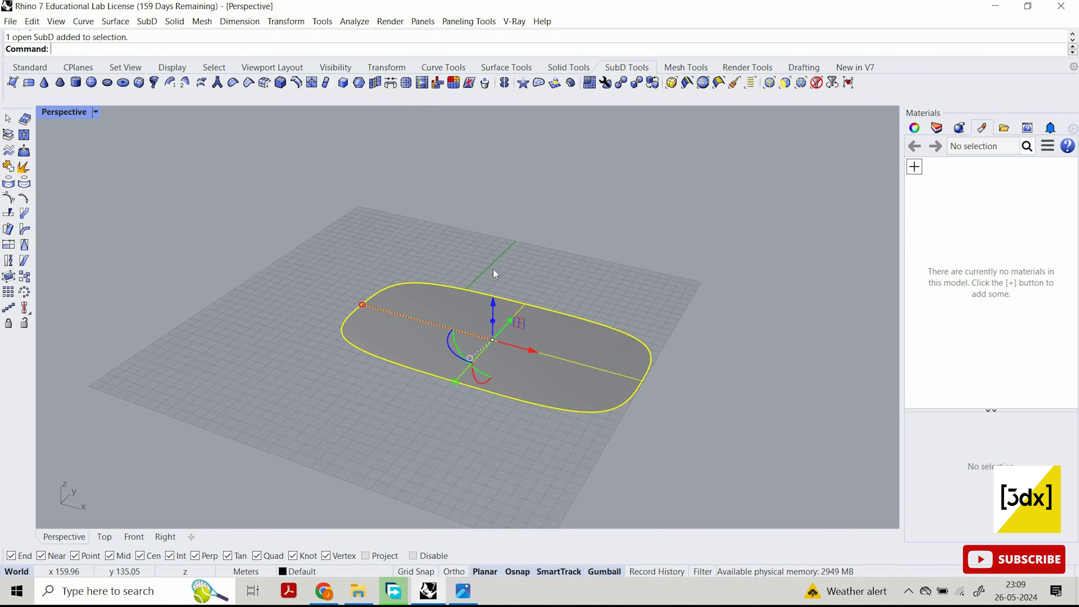
{"action": "right_click_drag", "start_coordinate": [493, 272], "coordinate": [703, 328]}
{"action": "mouse_move", "coordinate": [637, 315]}
{"action": "right_mouse_down"}
{"action": "mouse_move", "coordinate": [622, 294]}
{"action": "mouse_move", "coordinate": [633, 305]}
{"action": "right_mouse_up"}
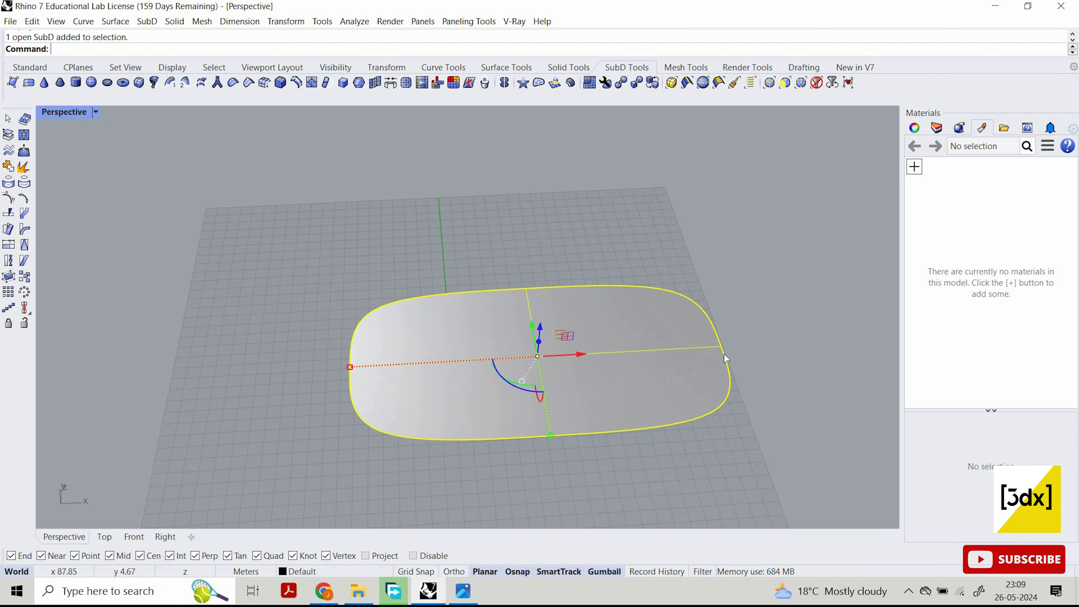
{"action": "left_click_drag", "start_coordinate": [579, 355], "coordinate": [731, 347]}
{"action": "scroll", "coordinate": [734, 349], "scroll_direction": "down", "scroll_amount": 4}
{"action": "right_click_drag", "start_coordinate": [737, 350], "coordinate": [511, 339], "text": "shift"}
{"action": "left_click_drag", "start_coordinate": [512, 339], "coordinate": [507, 271]}
{"action": "right_click_drag", "start_coordinate": [568, 276], "coordinate": [581, 271]}
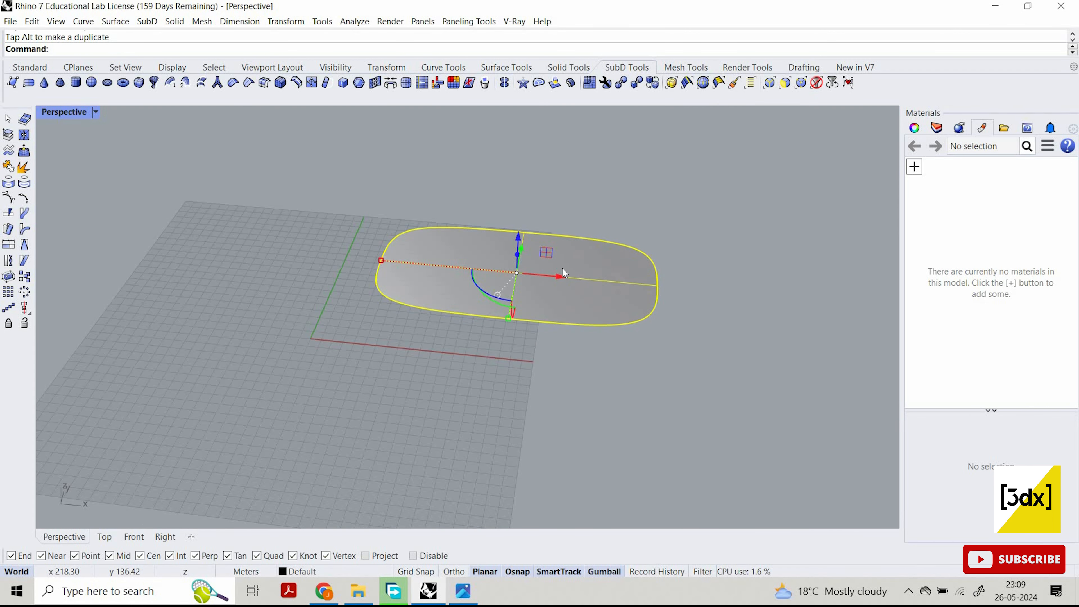
Raise the vertices at the SubD's far X end along the Z axis so the surface curves upward, then deselect them.
{"action": "scroll", "coordinate": [554, 267], "scroll_direction": "up", "scroll_amount": 3}
{"action": "scroll", "coordinate": [581, 327], "scroll_direction": "down", "scroll_amount": 4}
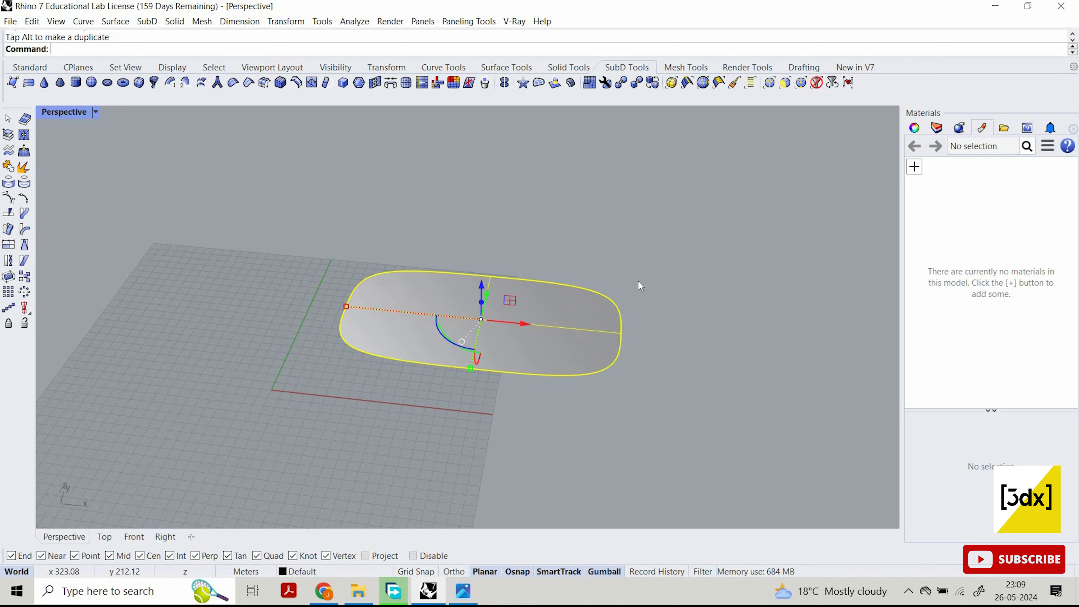
{"action": "scroll", "coordinate": [625, 283], "scroll_direction": "up", "scroll_amount": 2}
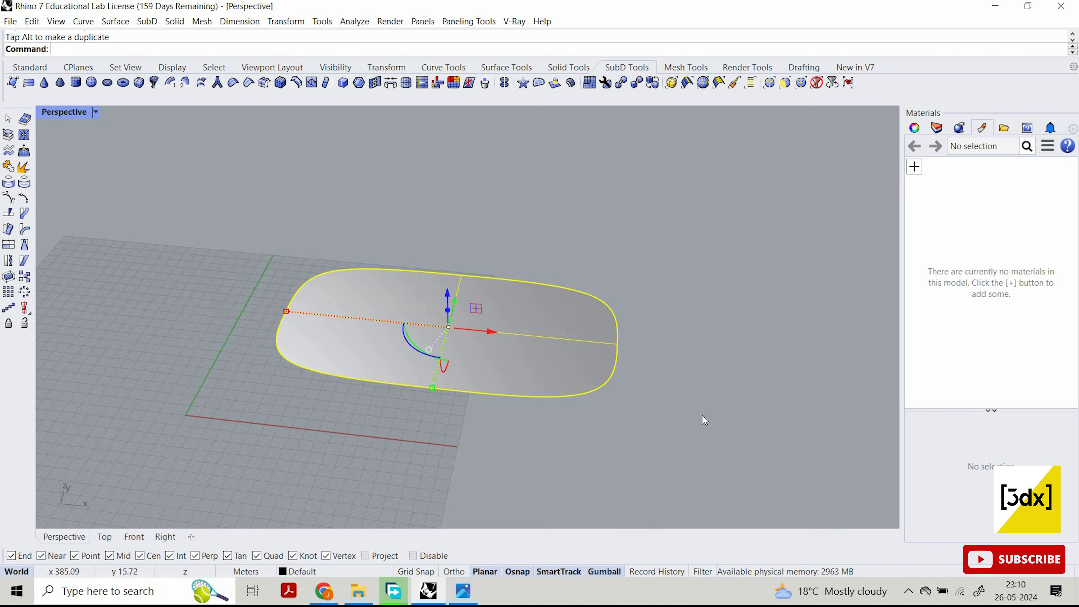
{"action": "scroll", "coordinate": [603, 380], "scroll_direction": "up", "scroll_amount": 2}
{"action": "scroll", "coordinate": [560, 269], "scroll_direction": "down", "scroll_amount": 3}
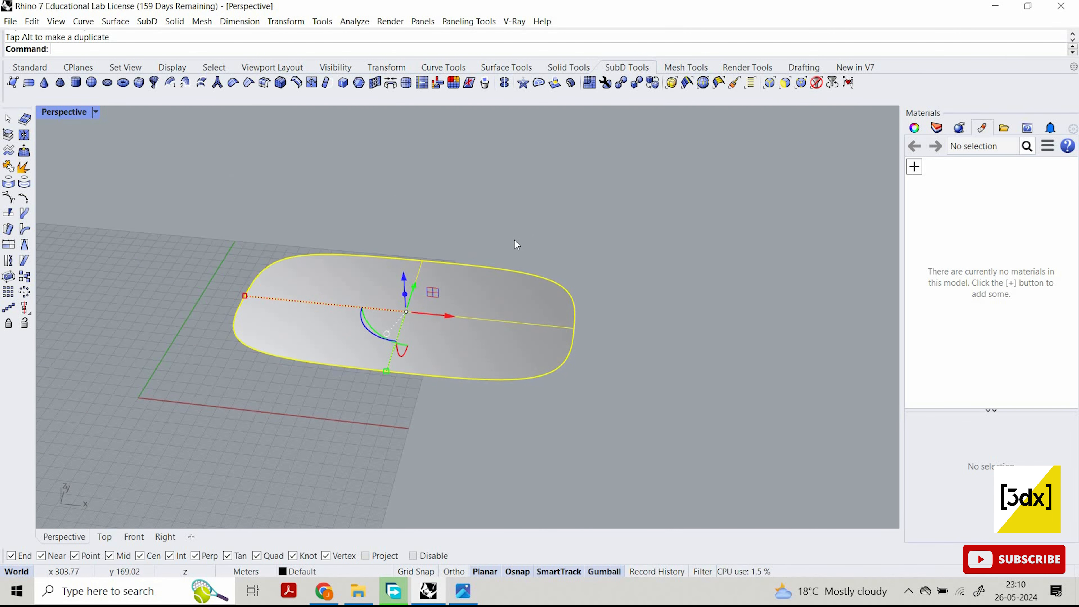
{"action": "key", "text": "Escape"}
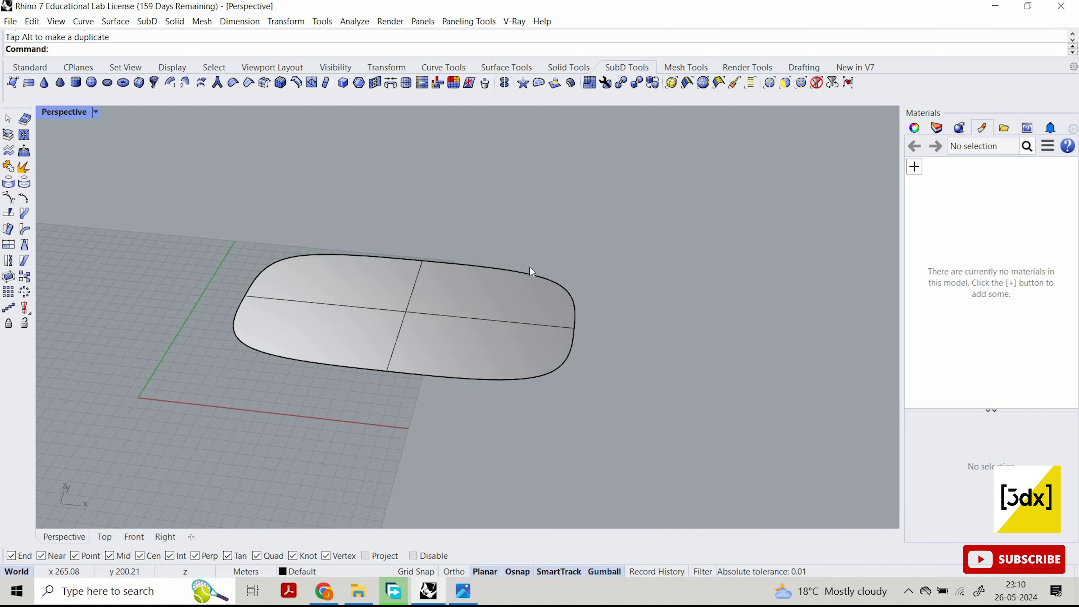
{"action": "left_click_drag", "start_coordinate": [525, 248], "coordinate": [650, 382]}
{"action": "left_click_drag", "start_coordinate": [574, 290], "coordinate": [566, 182]}
{"action": "right_click_drag", "start_coordinate": [652, 219], "coordinate": [501, 295]}
{"action": "scroll", "coordinate": [563, 326], "scroll_direction": "down", "scroll_amount": 7}
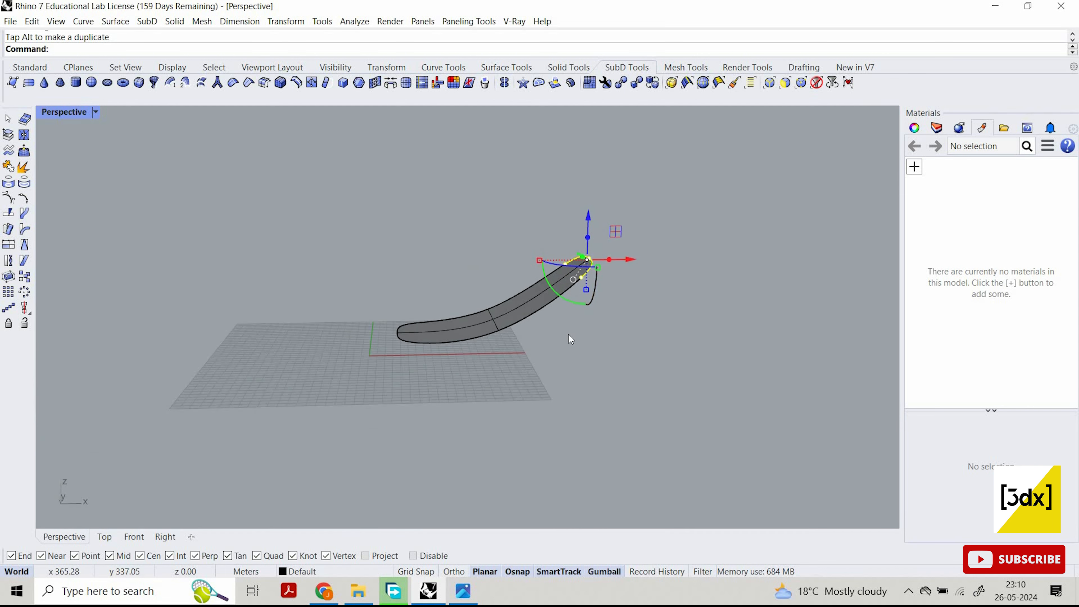
{"action": "right_click_drag", "start_coordinate": [567, 334], "coordinate": [545, 326]}
{"action": "left_click", "coordinate": [546, 326]}
Draw a flat rectangular plane surface from corner to corner on the ground, in front of the curved SubD.
{"action": "right_click_drag", "start_coordinate": [286, 270], "coordinate": [378, 297]}
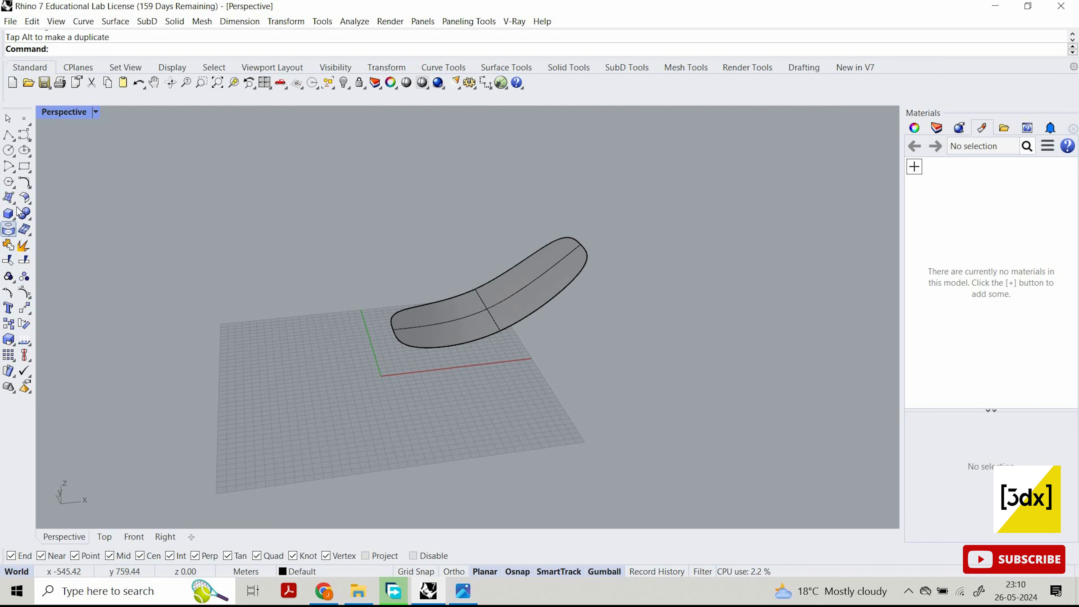
{"action": "left_click", "coordinate": [9, 198]}
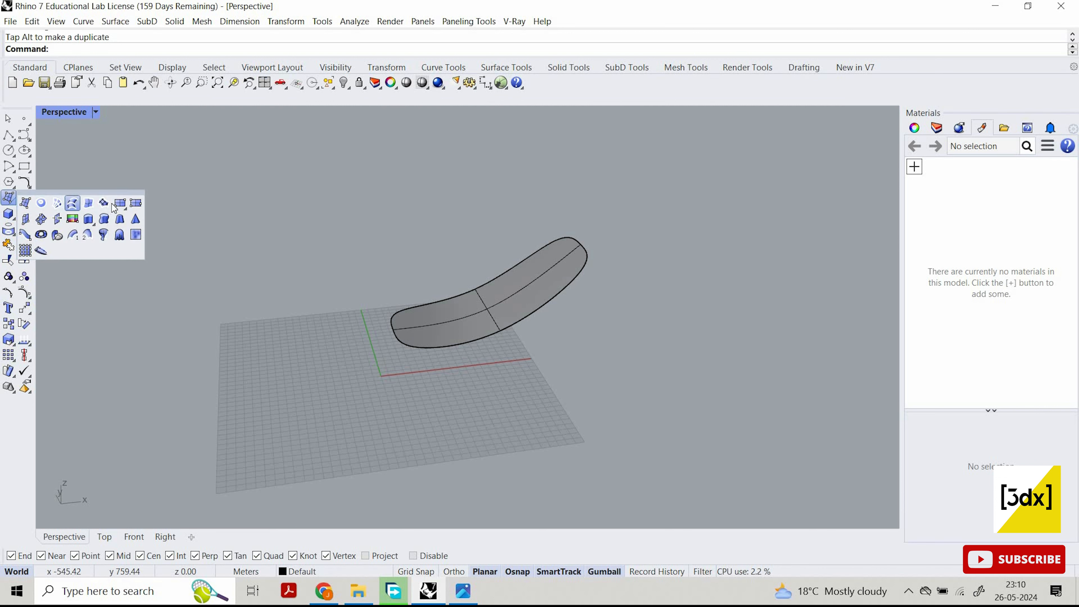
{"action": "left_click", "coordinate": [424, 369]}
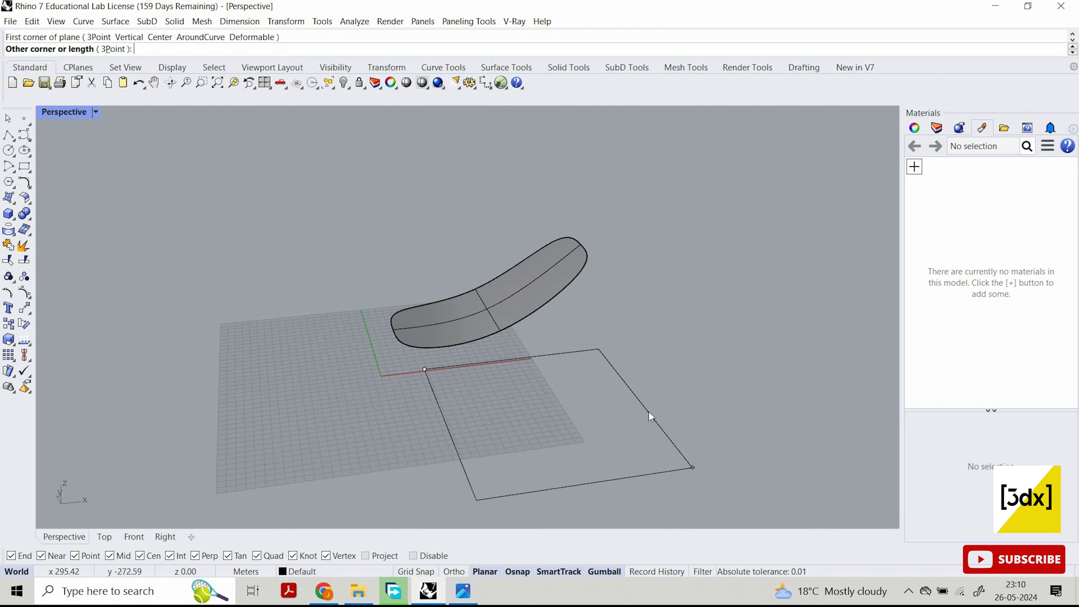
{"action": "left_click", "coordinate": [648, 411]}
Raise the far X edge of the rectangular plane surface along the Z axis to tilt it.
{"action": "right_click_drag", "start_coordinate": [596, 352], "coordinate": [660, 449]}
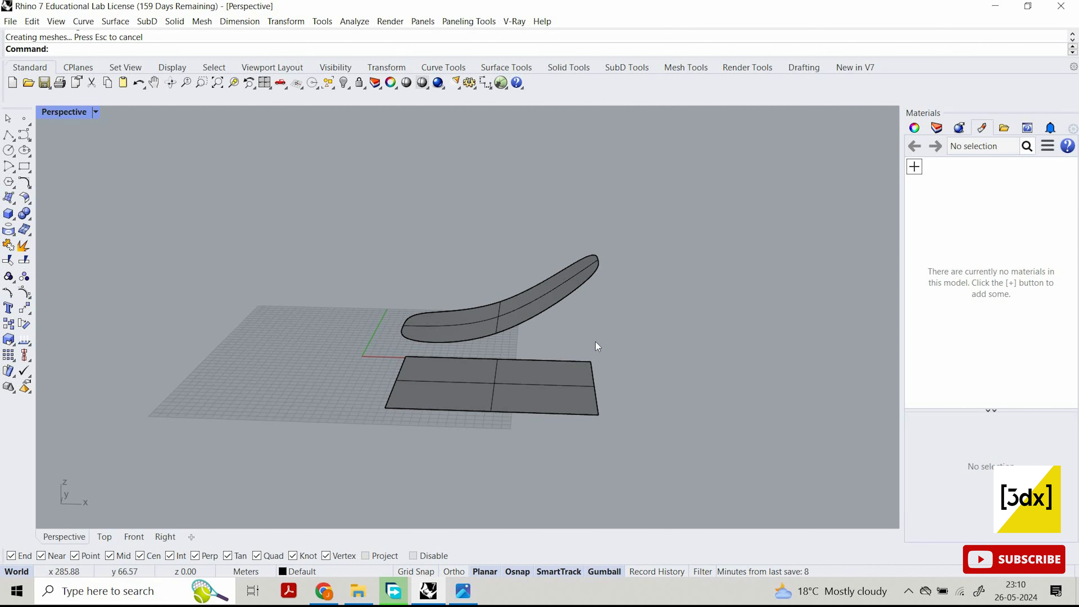
{"action": "left_click", "coordinate": [594, 352], "text": "ctrl+shift"}
{"action": "left_click_drag", "start_coordinate": [596, 347], "coordinate": [599, 307]}
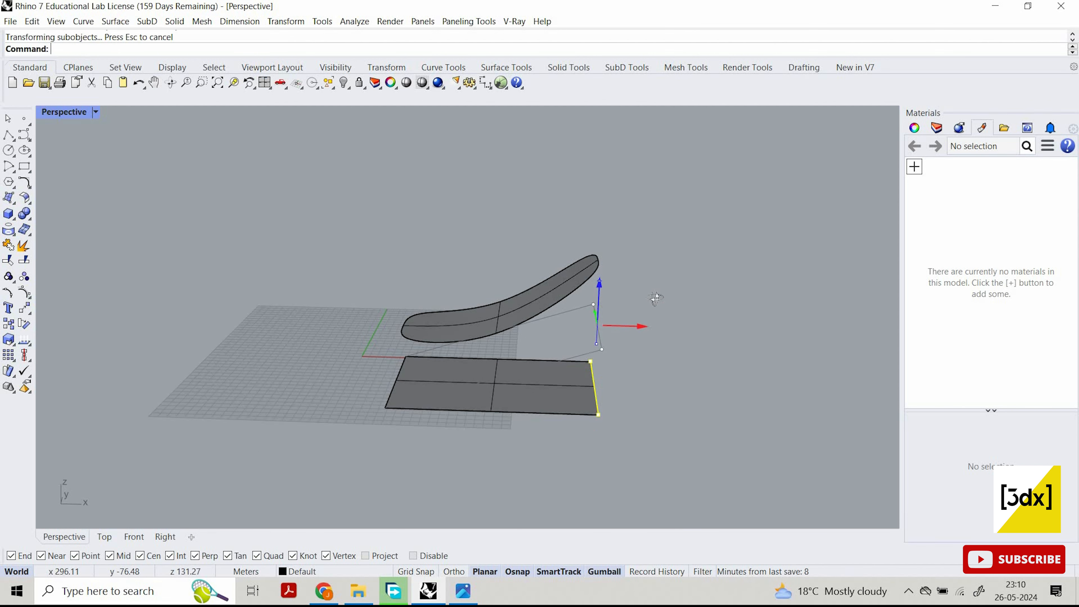
Switch the curved SubD's display from smooth to flat.
{"action": "right_click_drag", "start_coordinate": [614, 308], "coordinate": [562, 285]}
{"action": "left_click", "coordinate": [563, 286]}
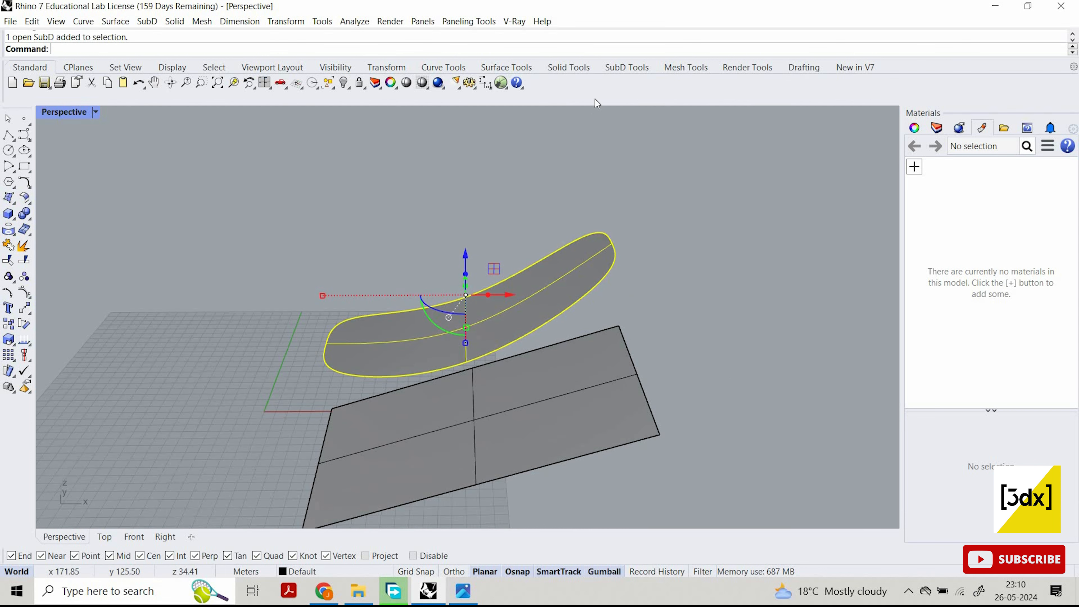
{"action": "left_click", "coordinate": [638, 69]}
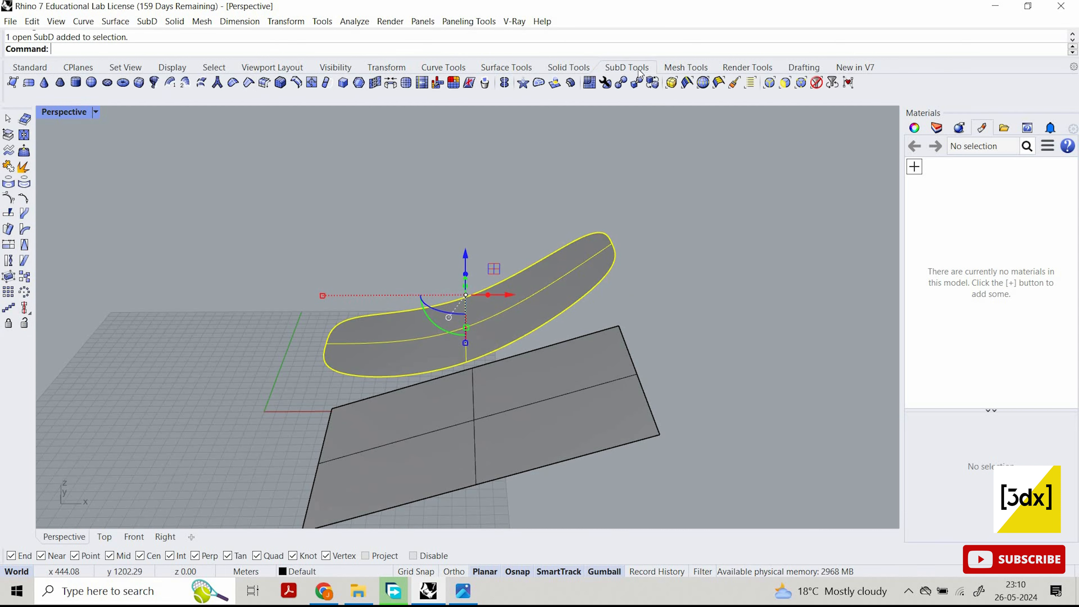
{"action": "left_click", "coordinate": [654, 84]}
Examine the flat-displayed SubD's faces and compare them with the tilted plane surface from several angles.
{"action": "left_click_drag", "start_coordinate": [516, 250], "coordinate": [433, 273]}
{"action": "scroll", "coordinate": [433, 272], "scroll_direction": "up", "scroll_amount": 3}
{"action": "right_click_drag", "start_coordinate": [619, 247], "coordinate": [749, 218]}
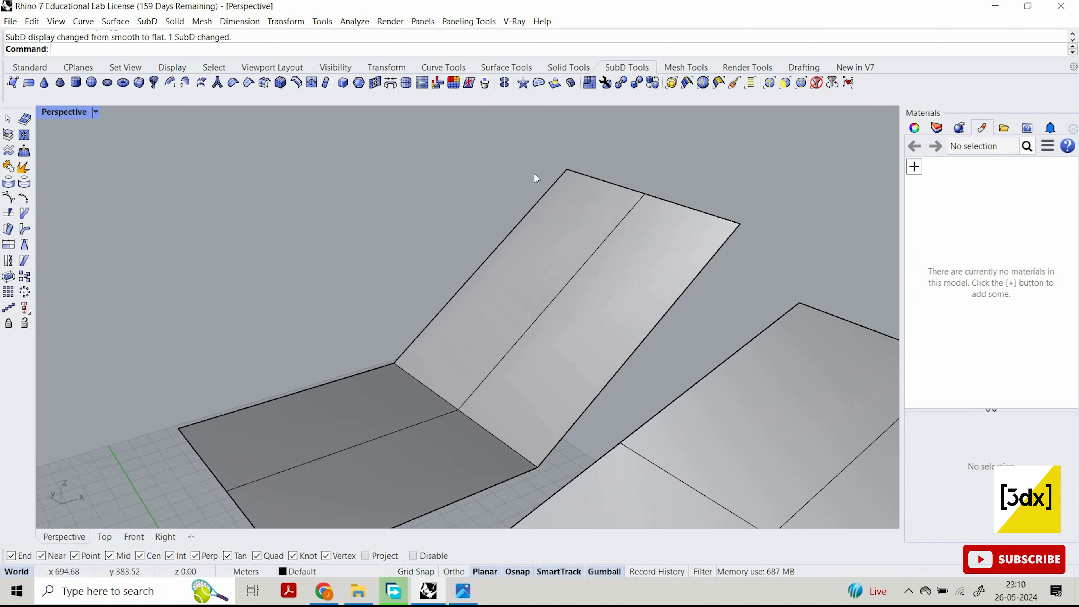
{"action": "scroll", "coordinate": [609, 193], "scroll_direction": "down", "scroll_amount": 2}
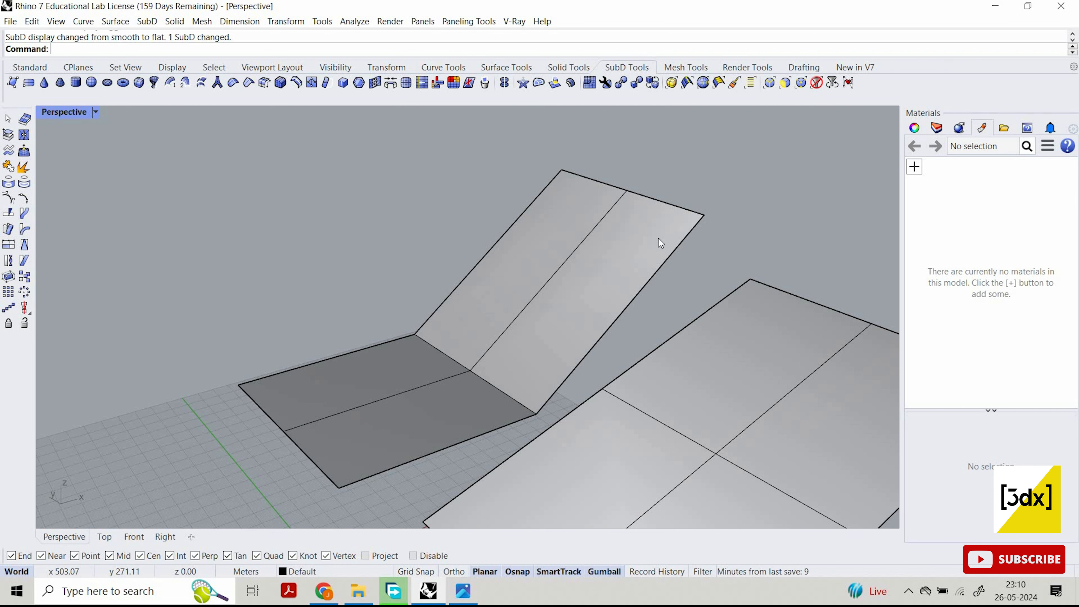
{"action": "left_click", "coordinate": [761, 327]}
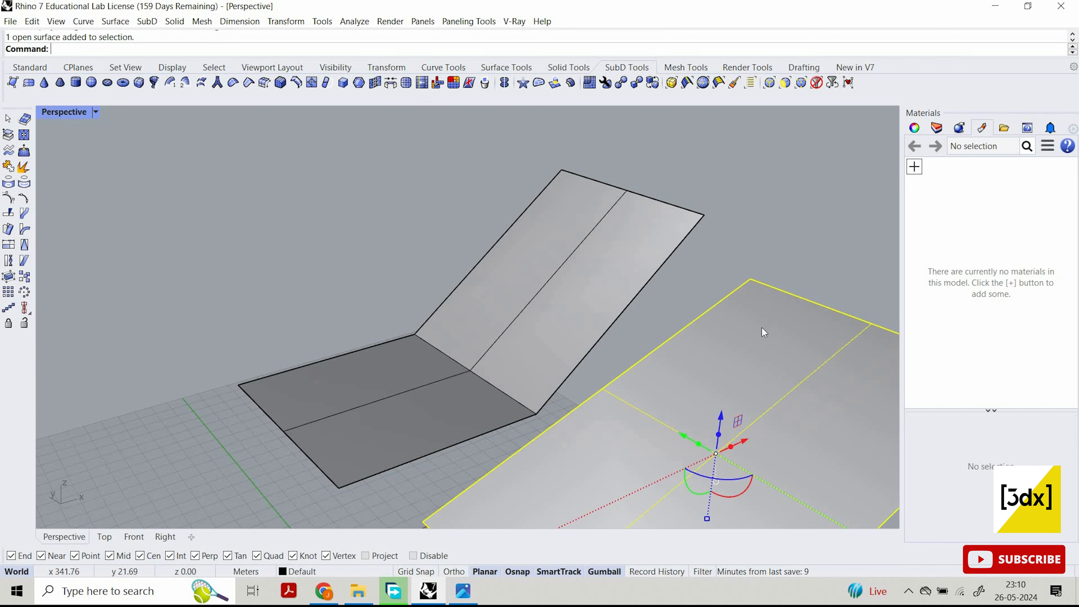
{"action": "scroll", "coordinate": [762, 328], "scroll_direction": "down", "scroll_amount": 3}
{"action": "scroll", "coordinate": [722, 332], "scroll_direction": "up", "scroll_amount": 3}
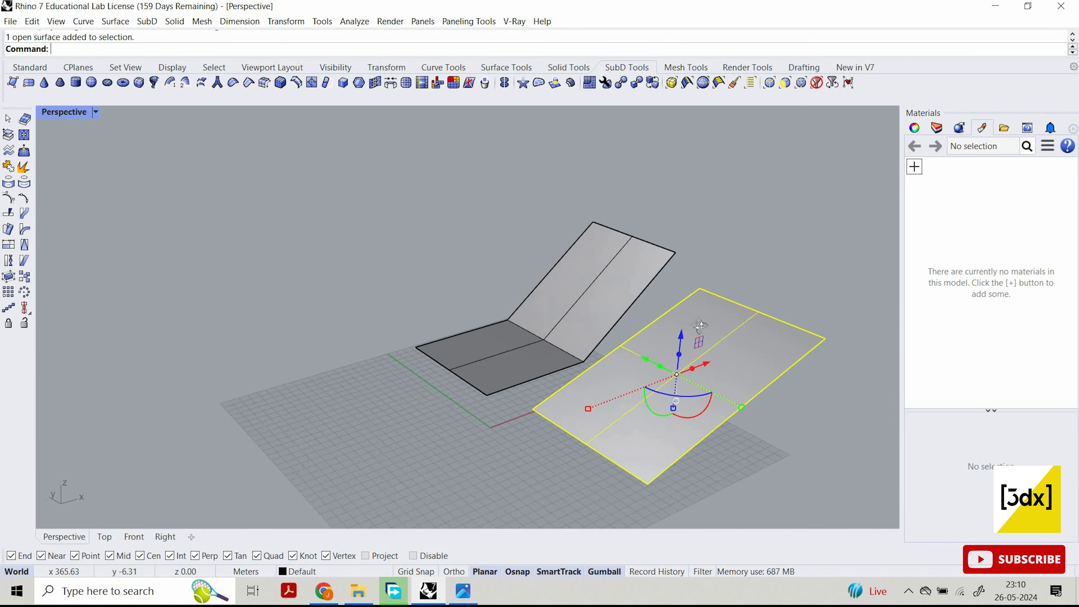
{"action": "key", "text": "Escape"}
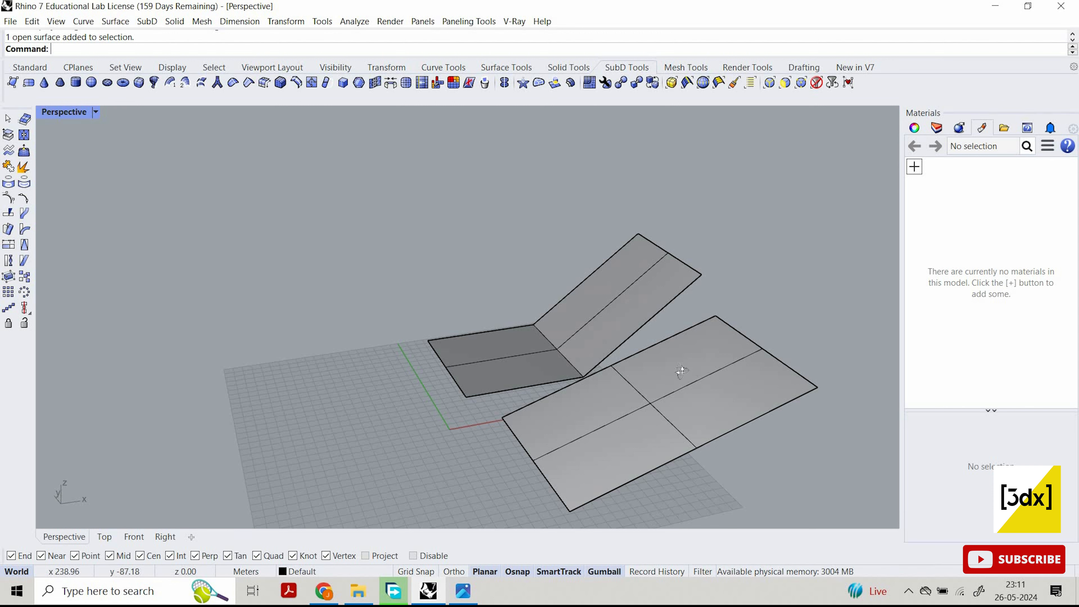
{"action": "right_click_drag", "start_coordinate": [715, 379], "coordinate": [700, 339]}
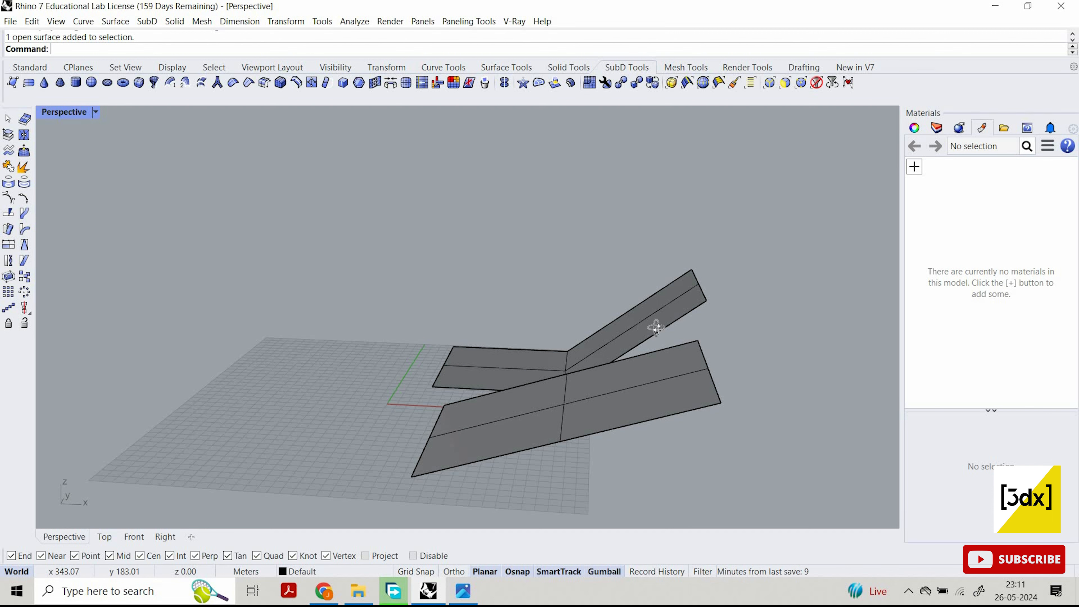
{"action": "right_click_drag", "start_coordinate": [681, 361], "coordinate": [681, 437]}
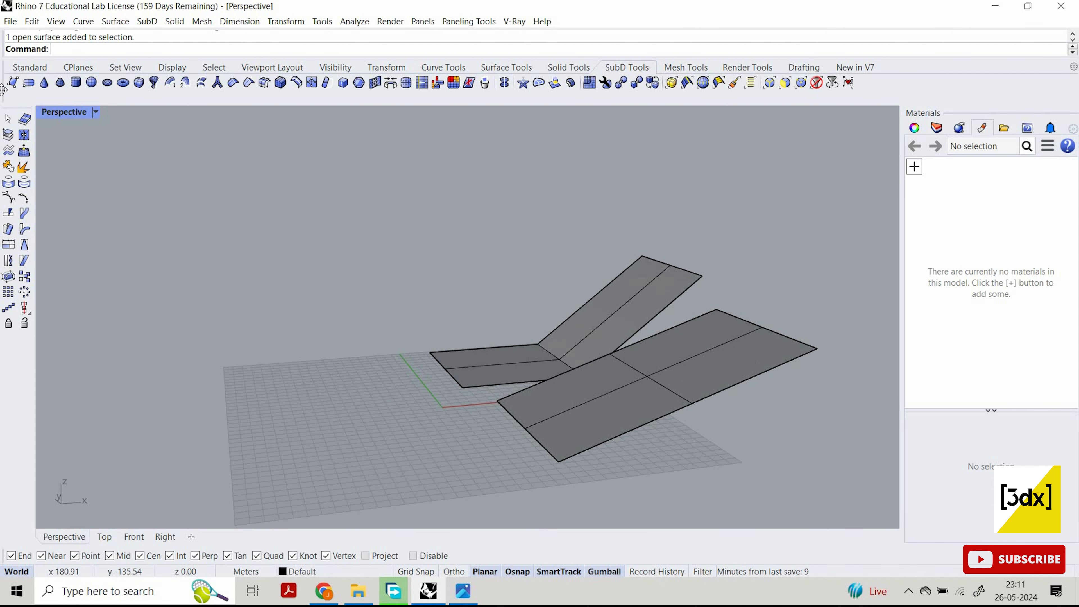
{"action": "left_click", "coordinate": [30, 67]}
{"action": "left_click", "coordinate": [24, 135]}
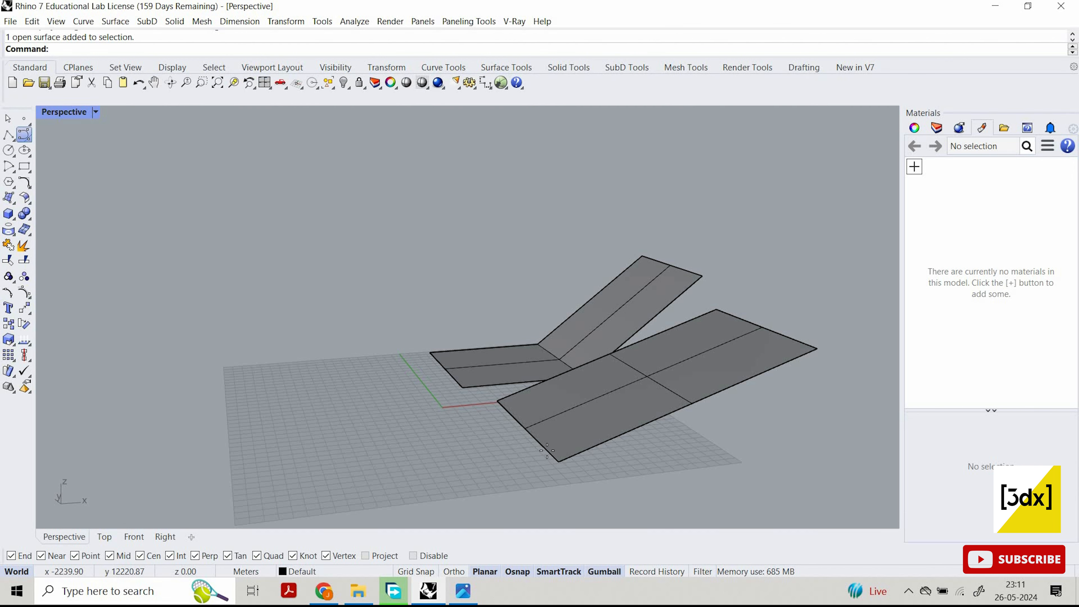
{"action": "left_click", "coordinate": [558, 462]}
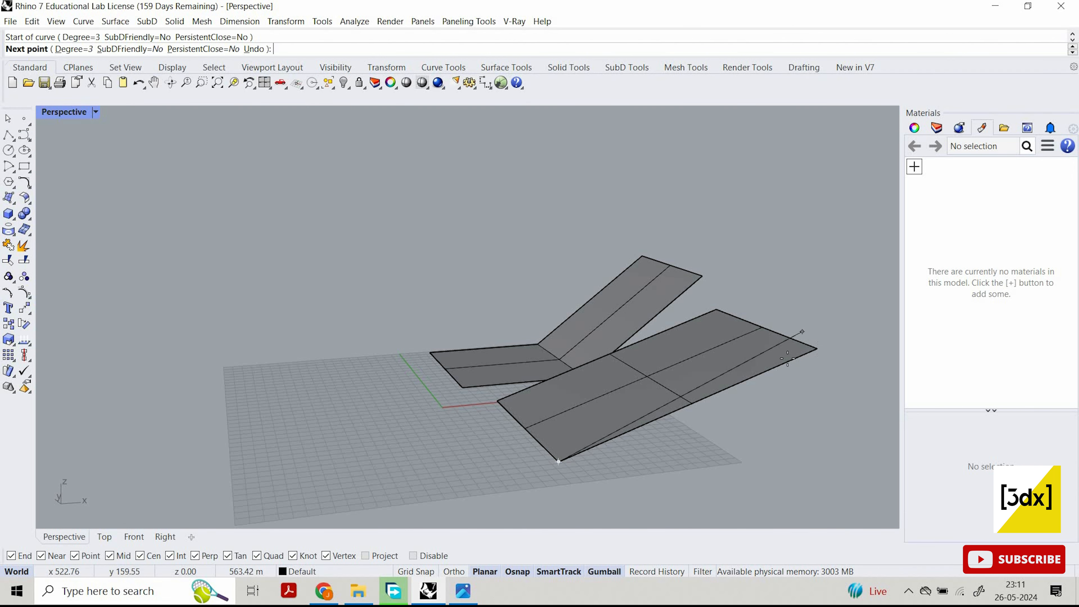
{"action": "left_click", "coordinate": [817, 348]}
{"action": "key", "text": "Return"}
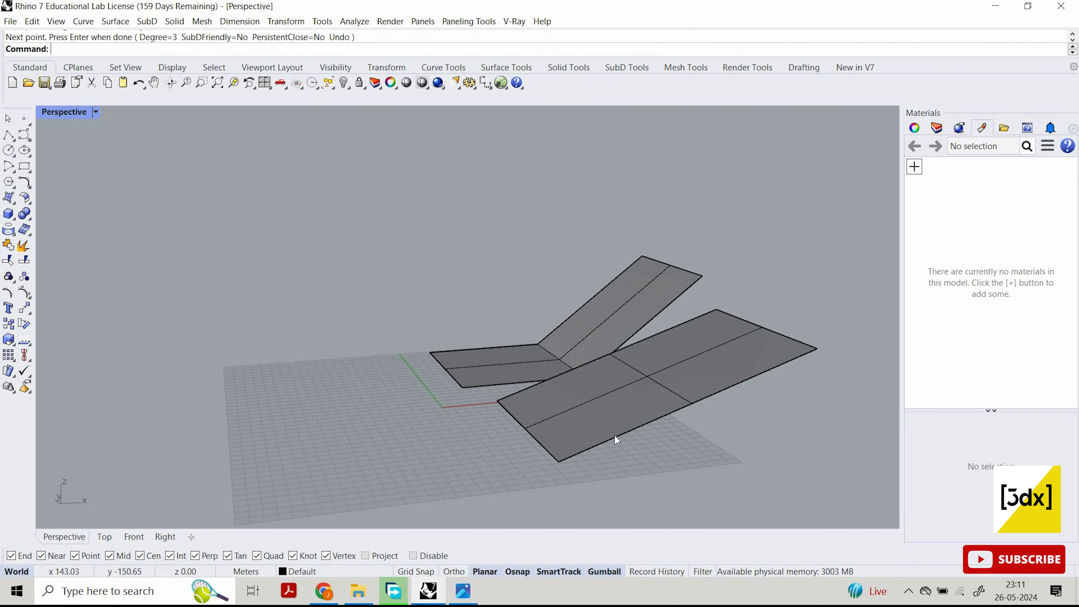
Draw a horizontal line from the tilted plane's low front corner and a vertical line from its raised front corner down to it.
{"action": "type", "text": "l"}
{"action": "key", "text": "Return"}
{"action": "left_click", "coordinate": [559, 464]}
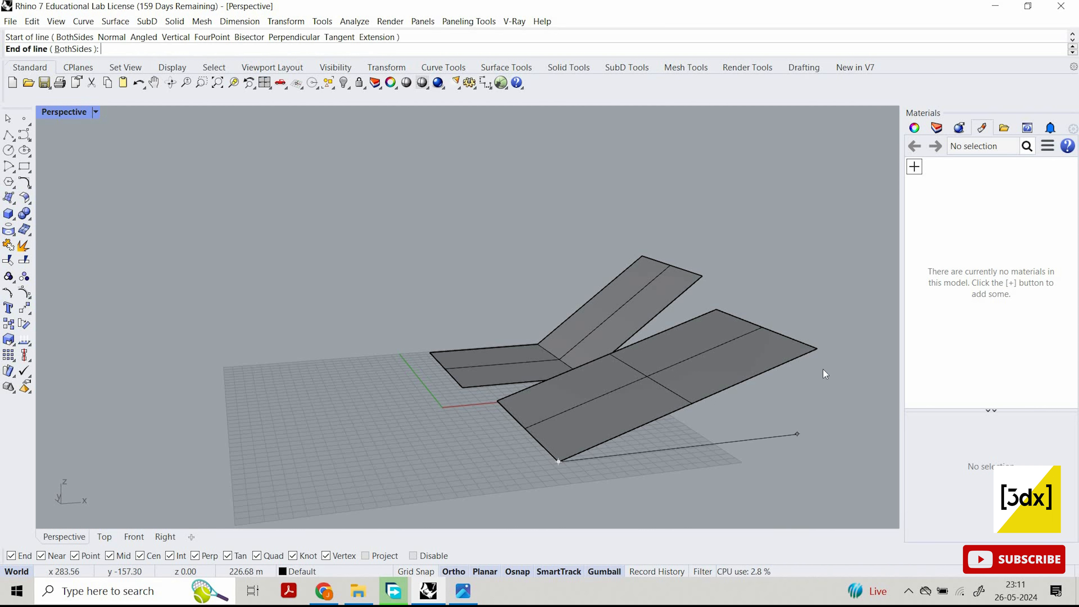
{"action": "key", "text": "Return"}
{"action": "left_click", "coordinate": [816, 349]}
{"action": "left_click", "coordinate": [809, 433]}
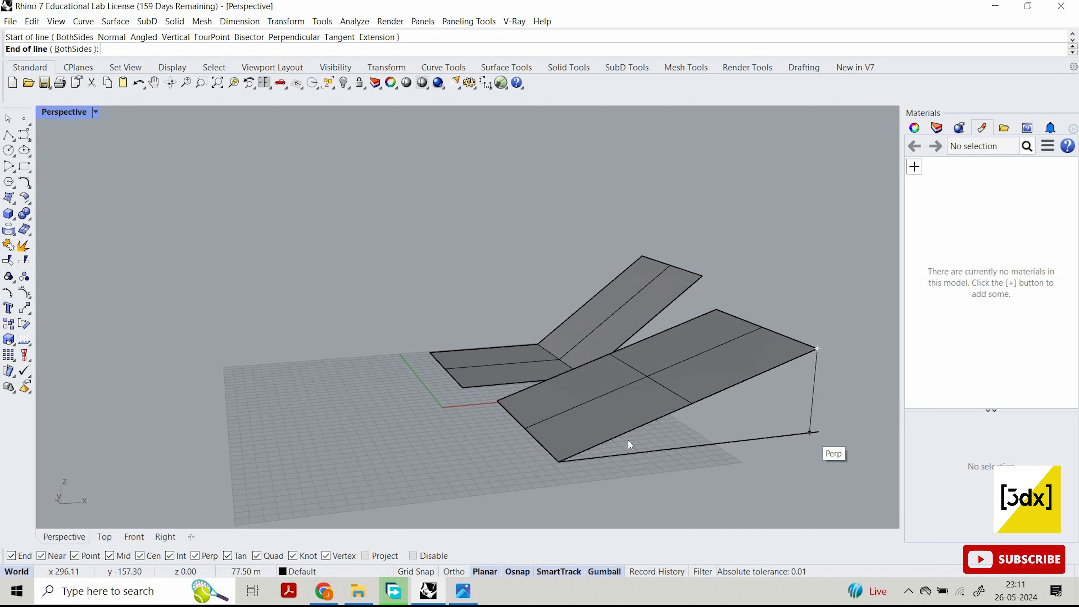
{"action": "left_click", "coordinate": [14, 170]}
{"action": "left_click", "coordinate": [53, 173]}
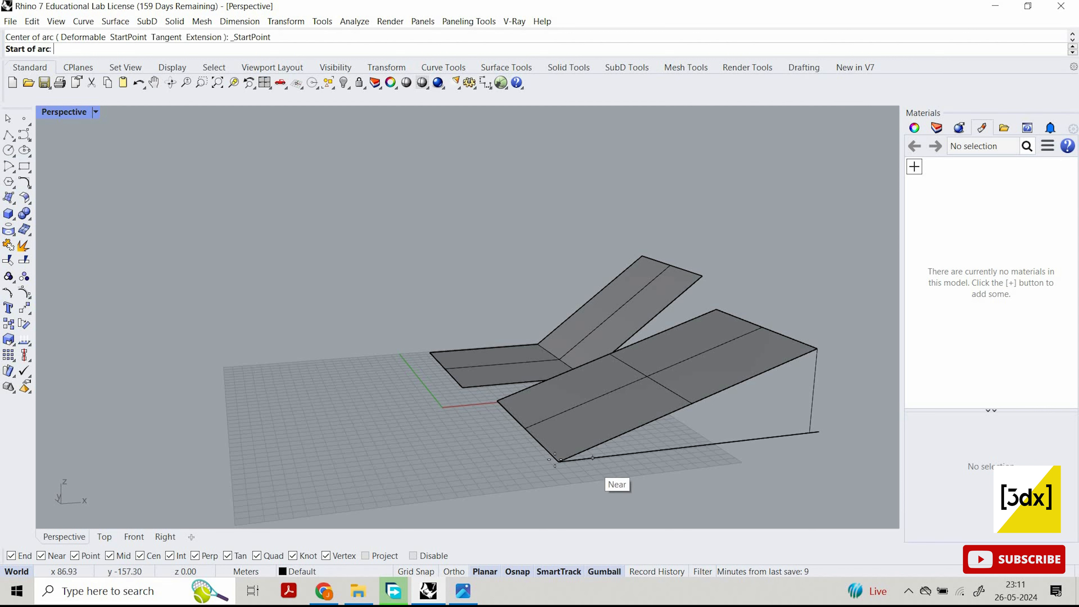
{"action": "left_click", "coordinate": [559, 461]}
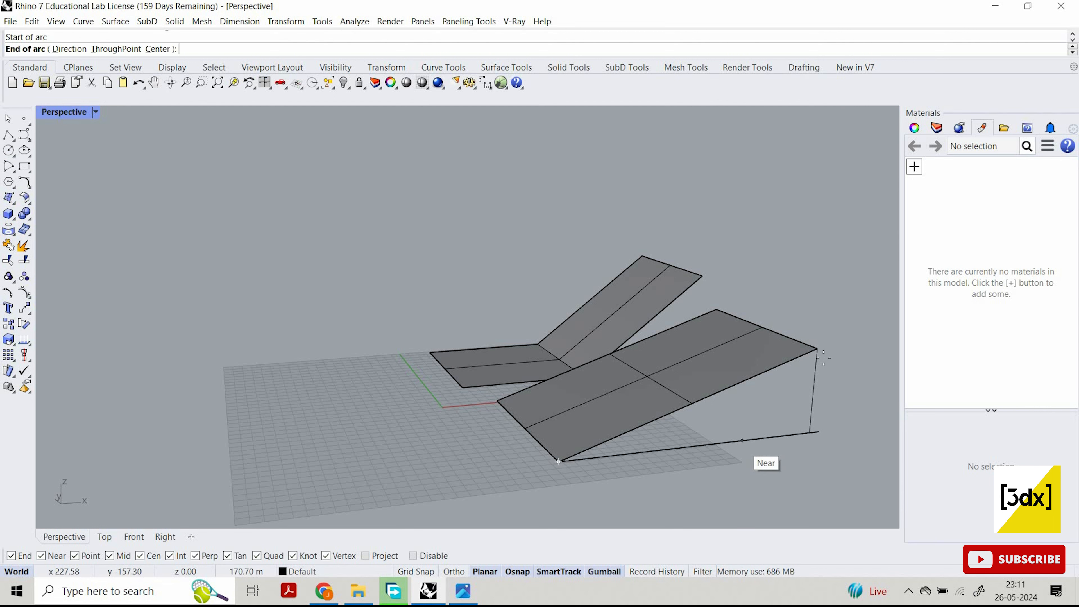
{"action": "left_click", "coordinate": [741, 440]}
{"action": "key", "text": "Escape"}
Draw an arc from the plane's raised front corner to its low front corner, bulging downward through a point on the horizontal line.
{"action": "key", "text": "Return"}
{"action": "left_click", "coordinate": [817, 348]}
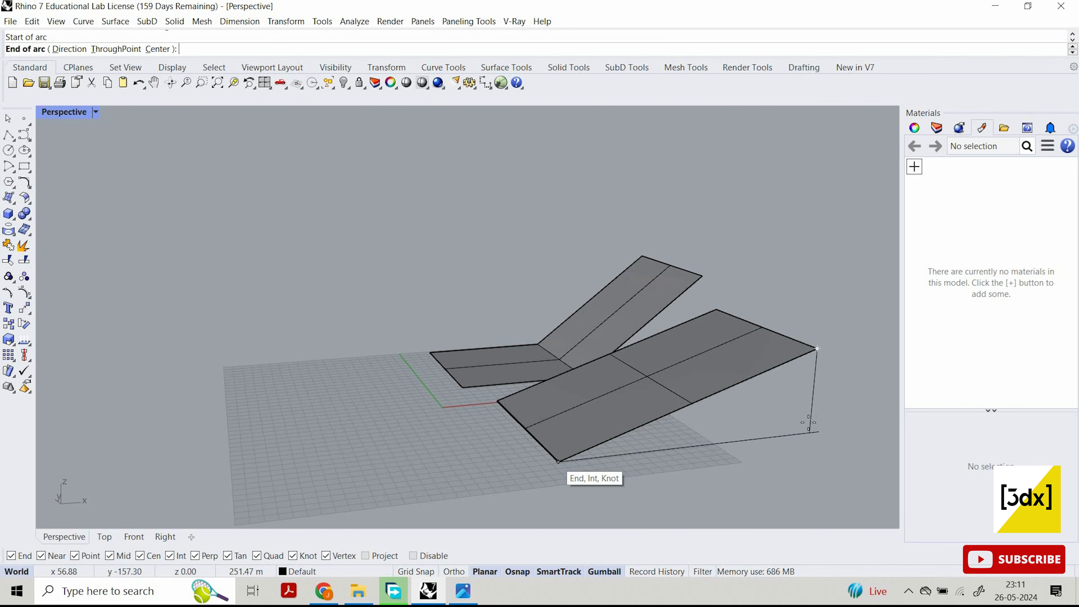
{"action": "left_click", "coordinate": [559, 461]}
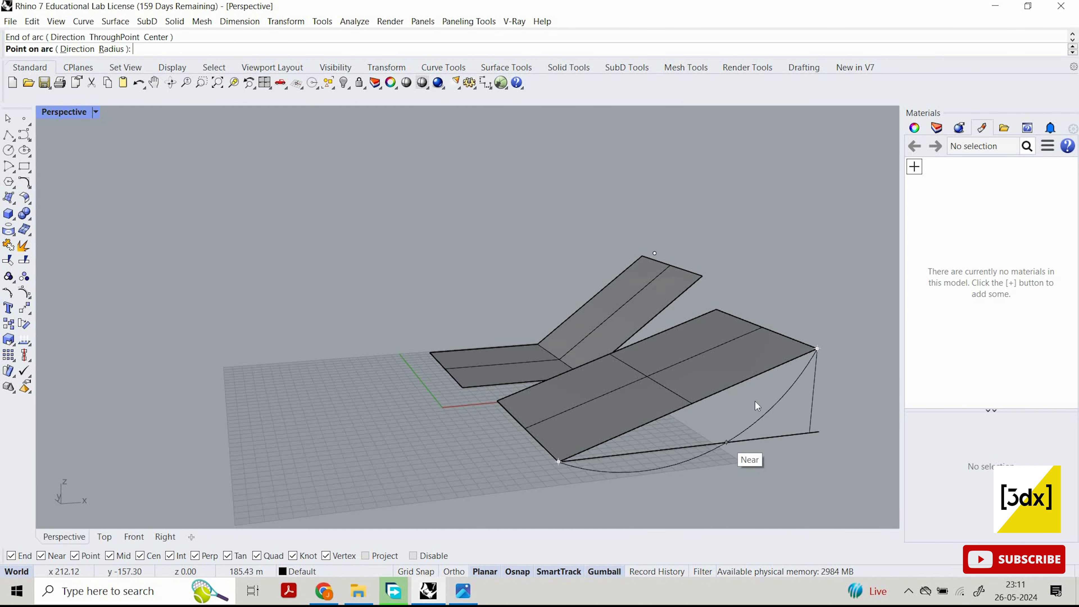
{"action": "left_click", "coordinate": [716, 444]}
{"action": "right_click_drag", "start_coordinate": [712, 383], "coordinate": [750, 342]}
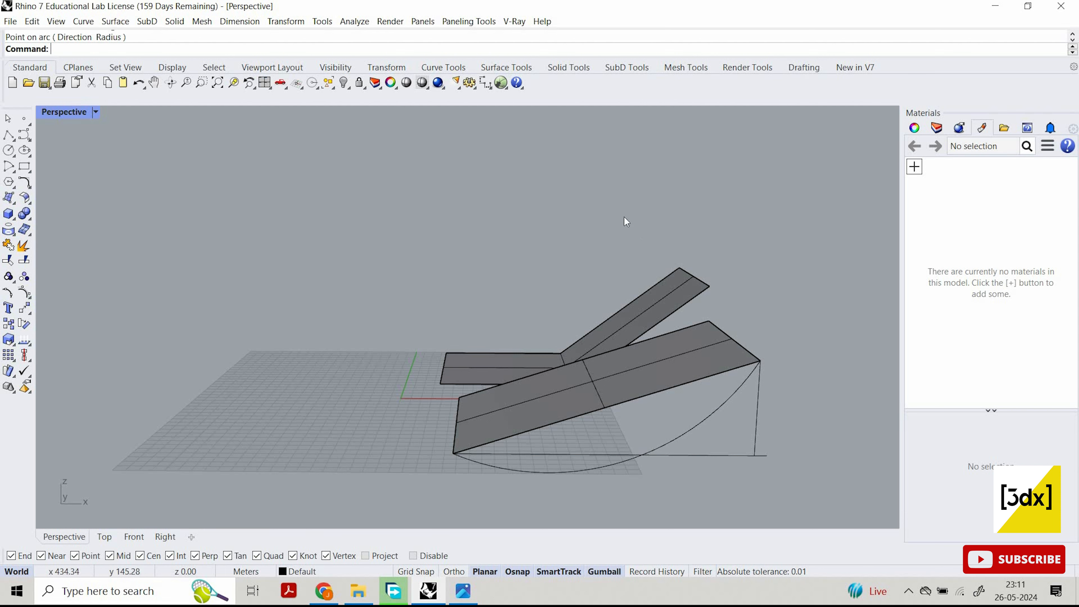
Switch the bent SubD's display back from flat to smooth.
{"action": "right_click_drag", "start_coordinate": [624, 217], "coordinate": [559, 91]}
{"action": "left_click", "coordinate": [620, 67]}
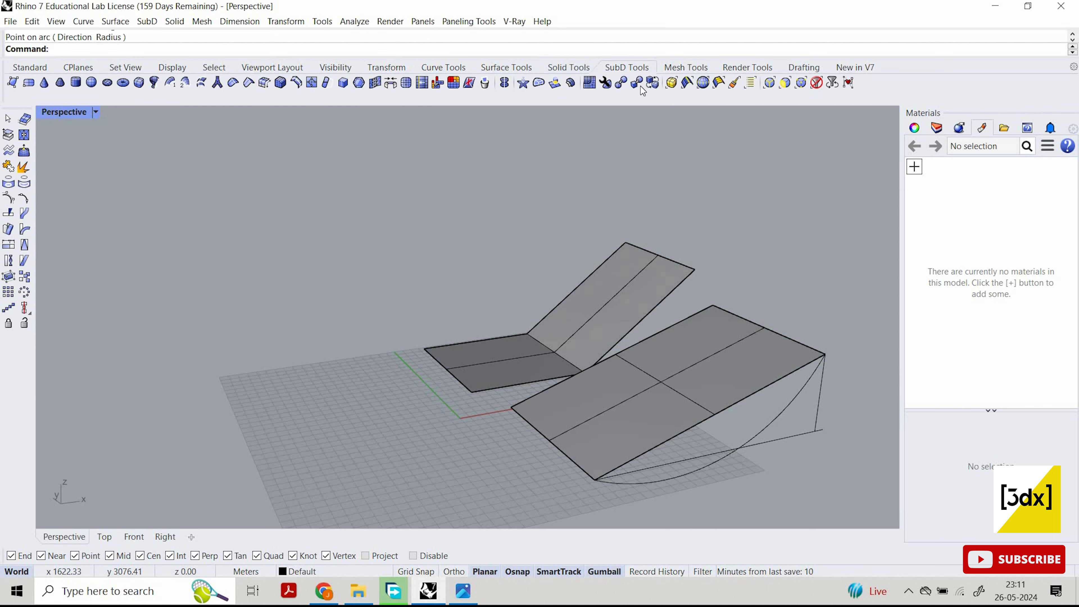
{"action": "key", "text": "Tab"}
{"action": "right_click_drag", "start_coordinate": [621, 277], "coordinate": [784, 304]}
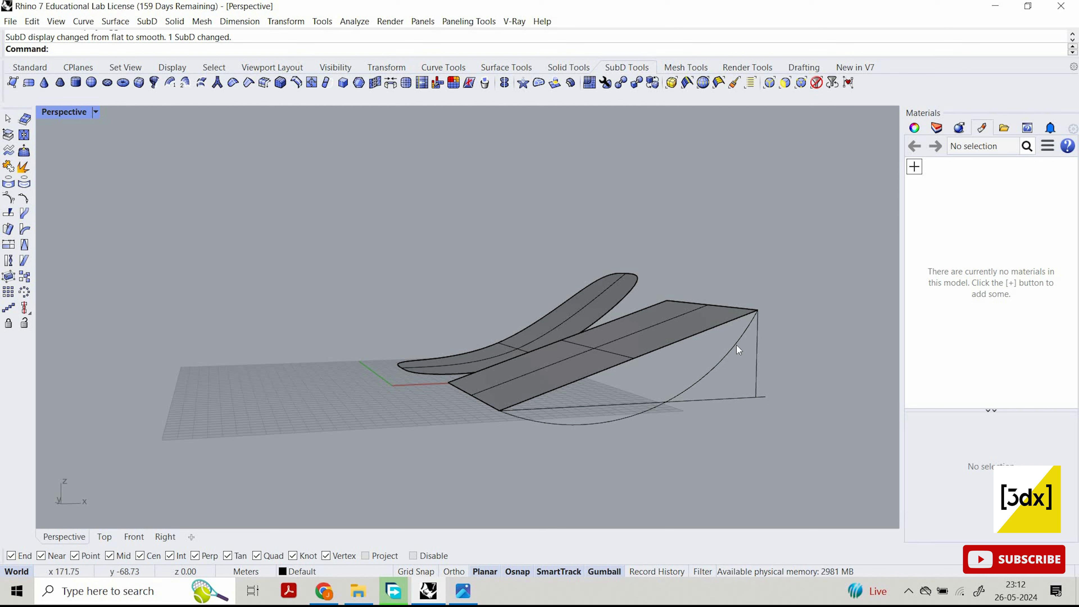
Delete the tilted plane surface together with its three construction curves, leaving only the bent SubD.
{"action": "right_click_drag", "start_coordinate": [736, 326], "coordinate": [670, 251]}
{"action": "left_click_drag", "start_coordinate": [809, 397], "coordinate": [670, 252]}
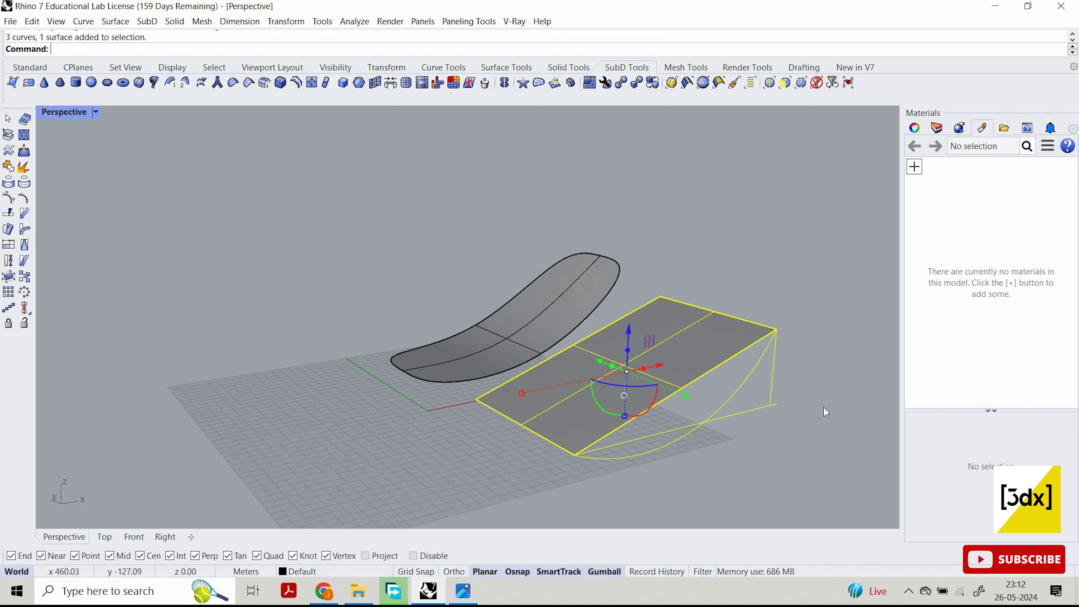
{"action": "left_click", "coordinate": [713, 275]}
{"action": "key", "text": "ctrl+z"}
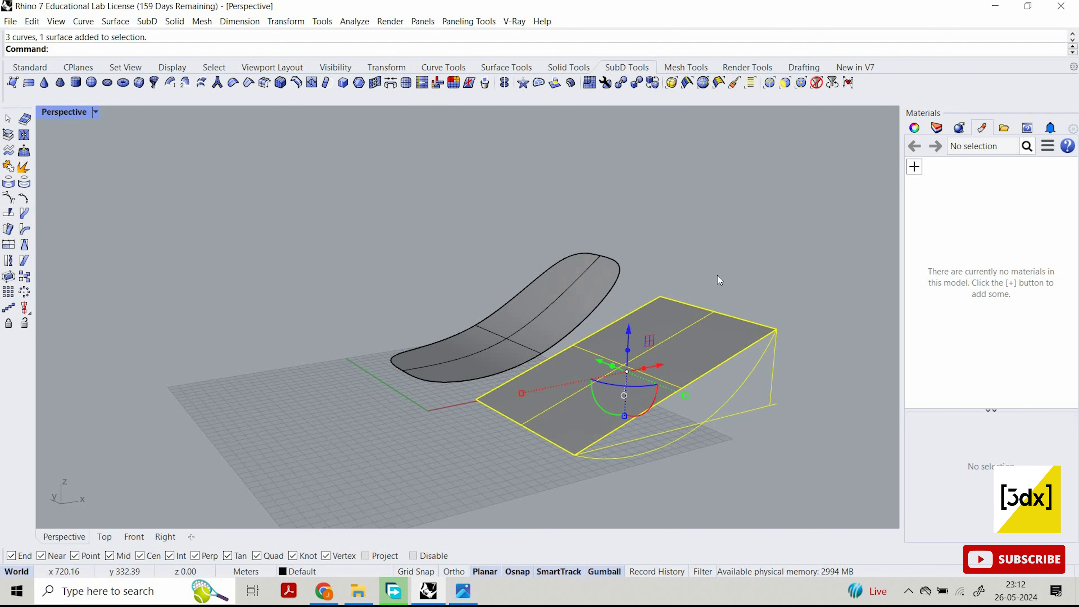
{"action": "key", "text": "Delete"}
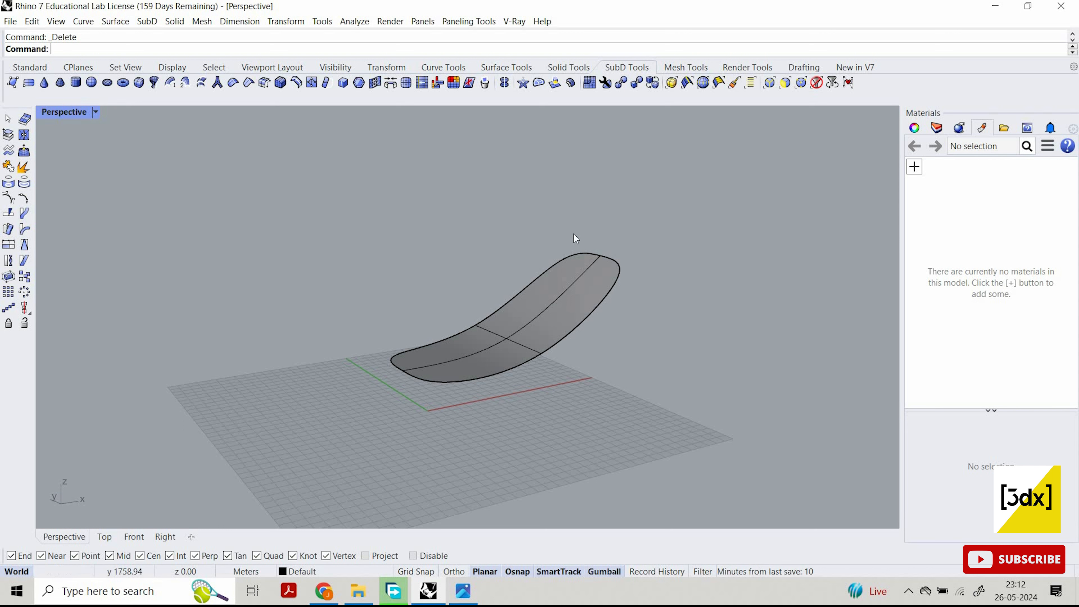
{"action": "scroll", "coordinate": [596, 234], "scroll_direction": "up", "scroll_amount": 5}
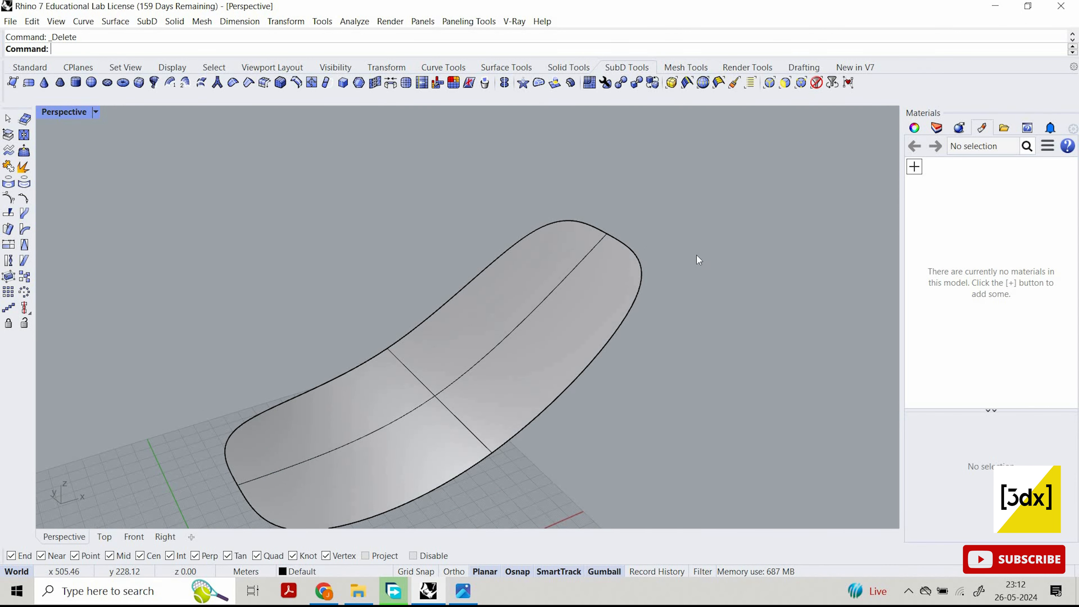
{"action": "scroll", "coordinate": [695, 260], "scroll_direction": "down", "scroll_amount": 3}
{"action": "scroll", "coordinate": [695, 260], "scroll_direction": "up", "scroll_amount": 2}
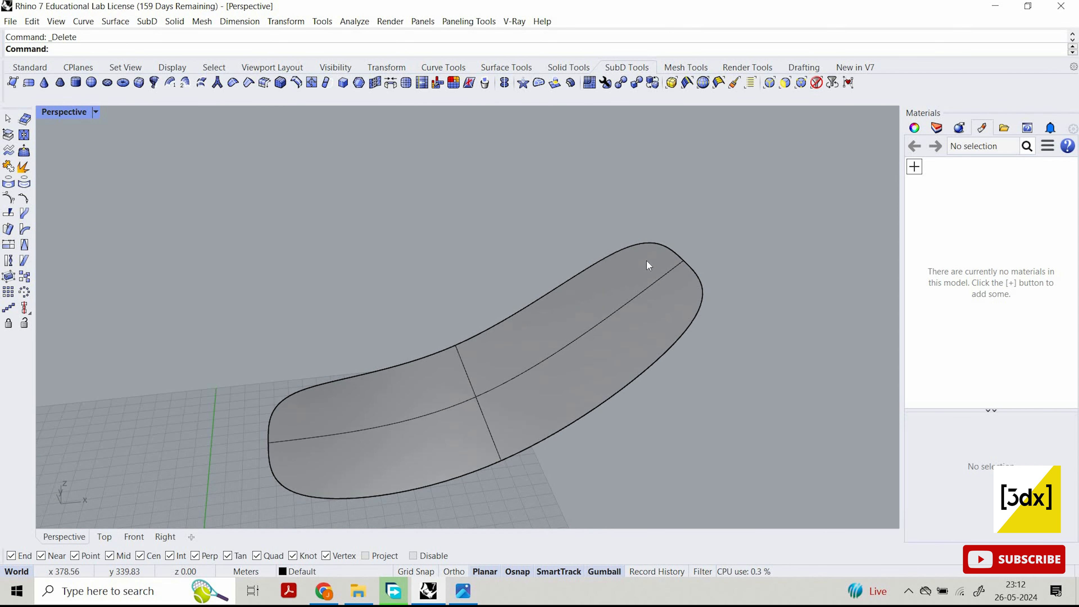
Undo the deletion and the preceding edits back to the single flat SubD plane.
{"action": "key", "text": "ctrl+z"}
{"action": "key", "text": "ctrl+z"}
{"action": "scroll", "coordinate": [675, 254], "scroll_direction": "down", "scroll_amount": 3}
{"action": "key", "text": "ctrl+z"}
{"action": "key", "text": "ctrl+z"}
{"action": "key", "text": "ctrl+z"}
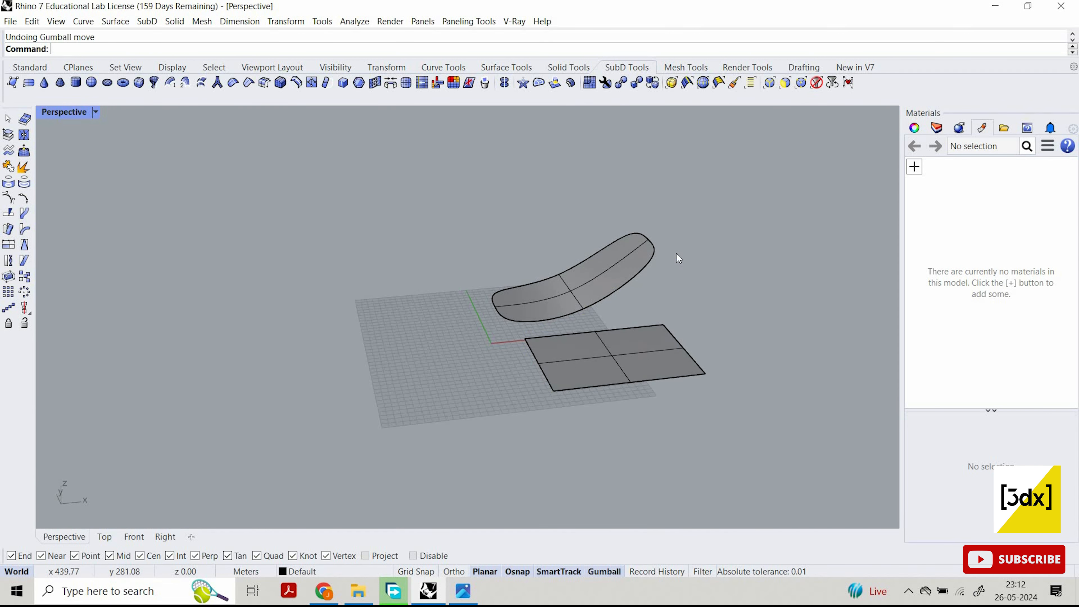
{"action": "scroll", "coordinate": [652, 272], "scroll_direction": "up", "scroll_amount": 2}
{"action": "scroll", "coordinate": [652, 272], "scroll_direction": "up", "scroll_amount": 3}
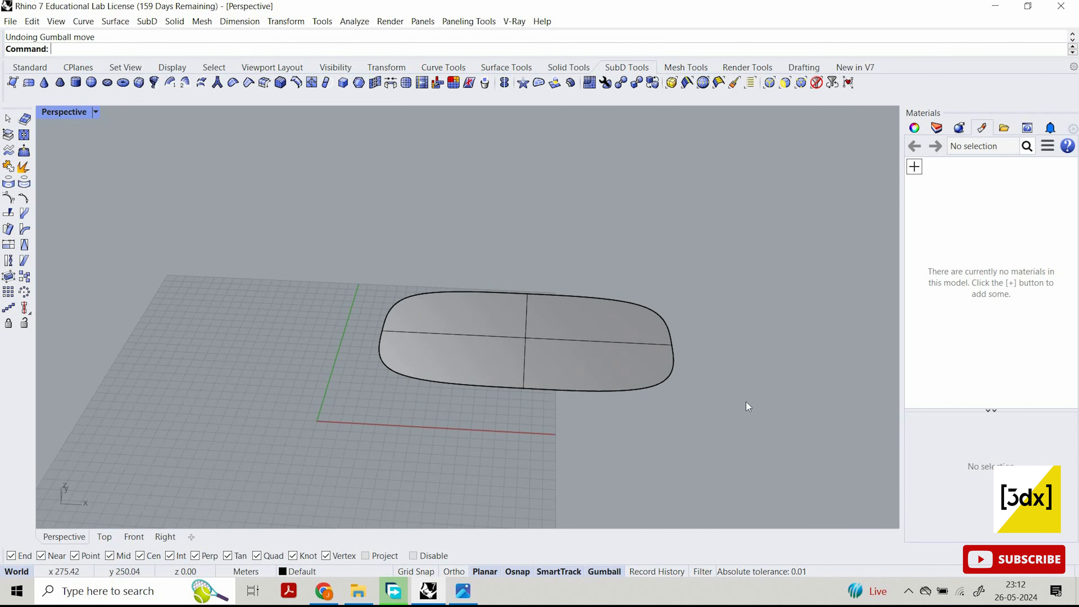
Select the vertices at the SubD's far X end and raise them vertically to bend the surface.
{"action": "left_click_drag", "start_coordinate": [677, 306], "coordinate": [702, 381], "text": "ctrl+shift"}
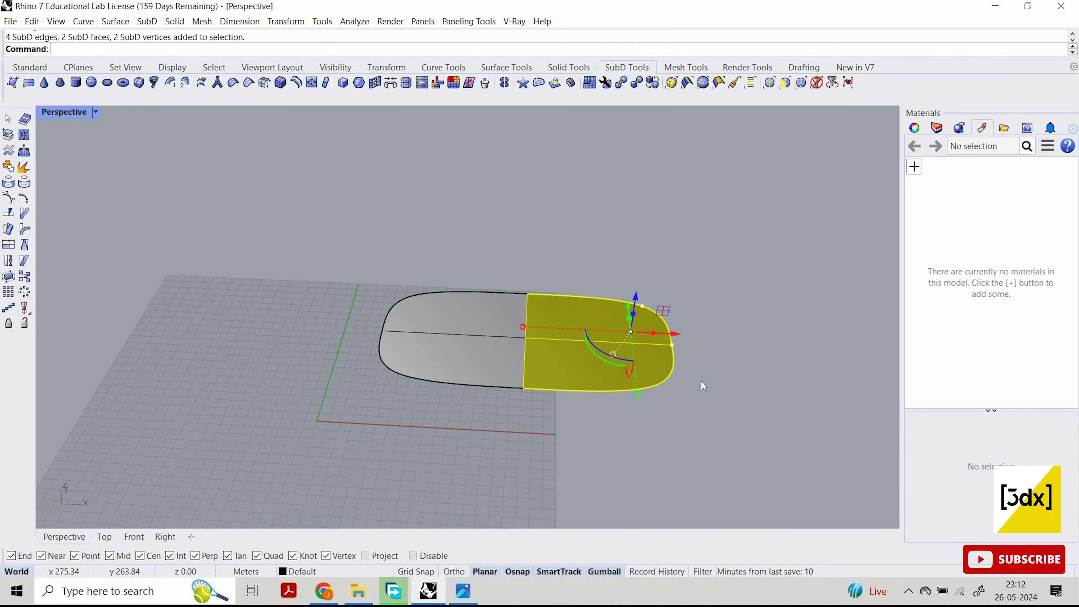
{"action": "left_click", "coordinate": [686, 343]}
{"action": "left_click_drag", "start_coordinate": [664, 283], "coordinate": [767, 440], "text": "ctrl+shift"}
{"action": "left_click_drag", "start_coordinate": [589, 241], "coordinate": [759, 440], "text": "ctrl+shift"}
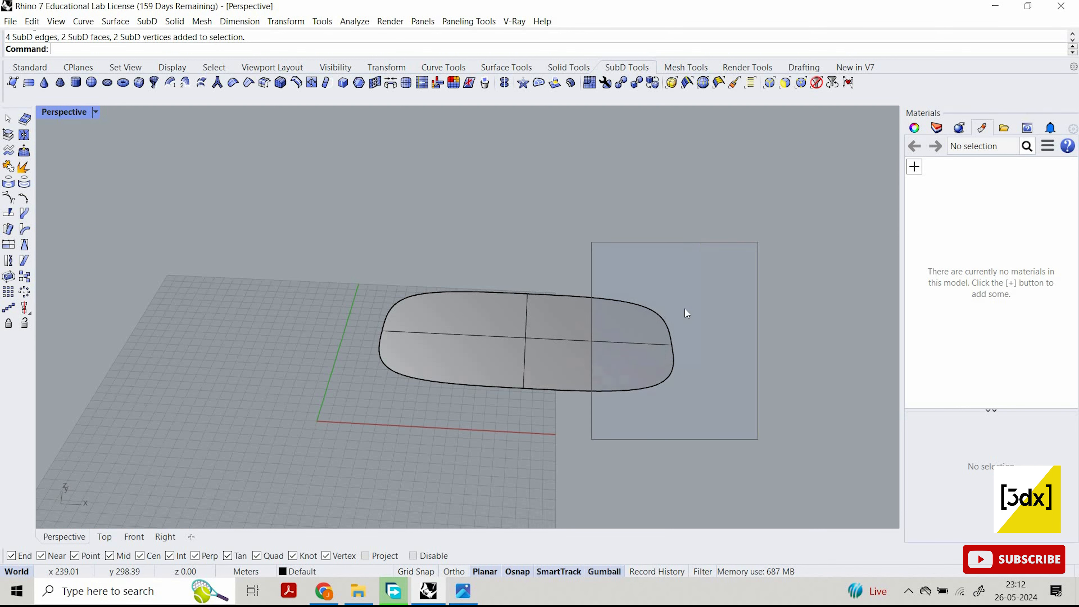
{"action": "left_click_drag", "start_coordinate": [674, 310], "coordinate": [689, 229]}
{"action": "right_click_drag", "start_coordinate": [590, 180], "coordinate": [609, 159]}
{"action": "scroll", "coordinate": [595, 163], "scroll_direction": "up", "scroll_amount": 5}
Subdivide the whole bent SubD once and view its denser face layout.
{"action": "left_click", "coordinate": [470, 228]}
{"action": "key", "text": "ctrl+a"}
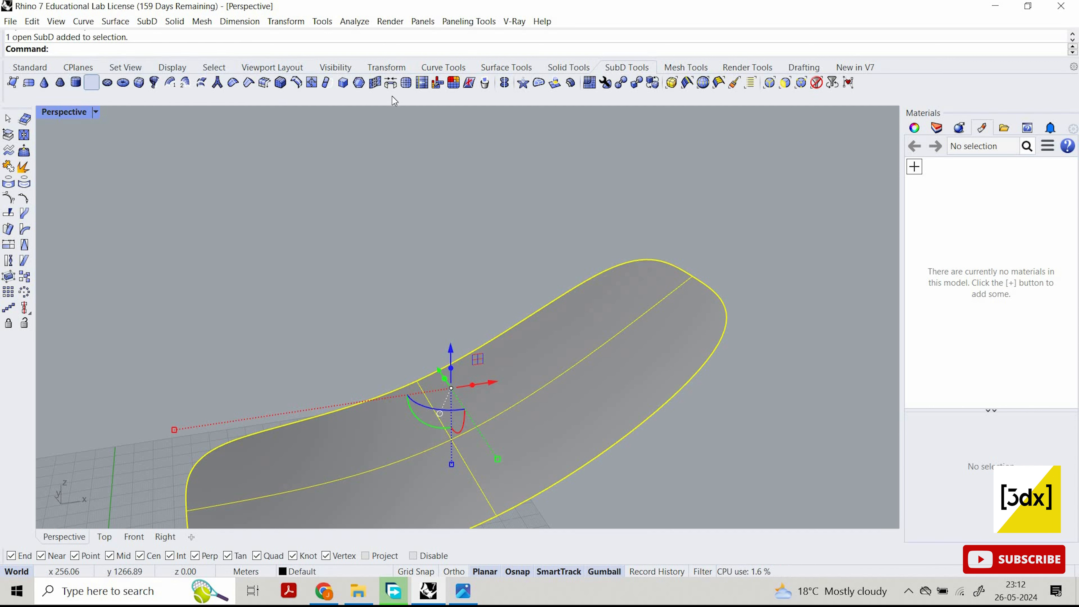
{"action": "left_click", "coordinate": [410, 85]}
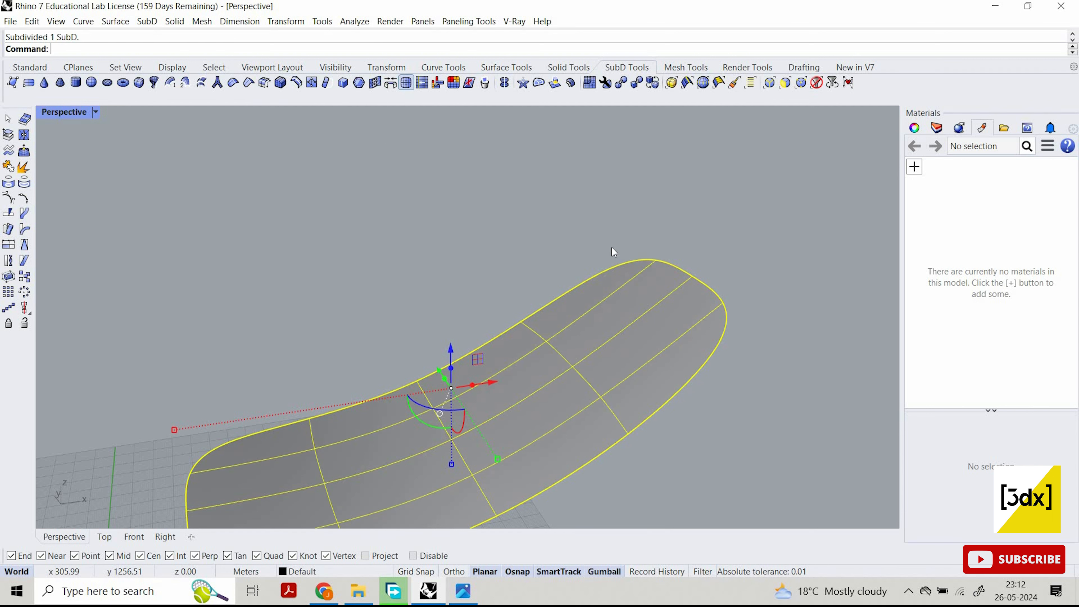
{"action": "right_click_drag", "start_coordinate": [508, 215], "coordinate": [625, 427]}
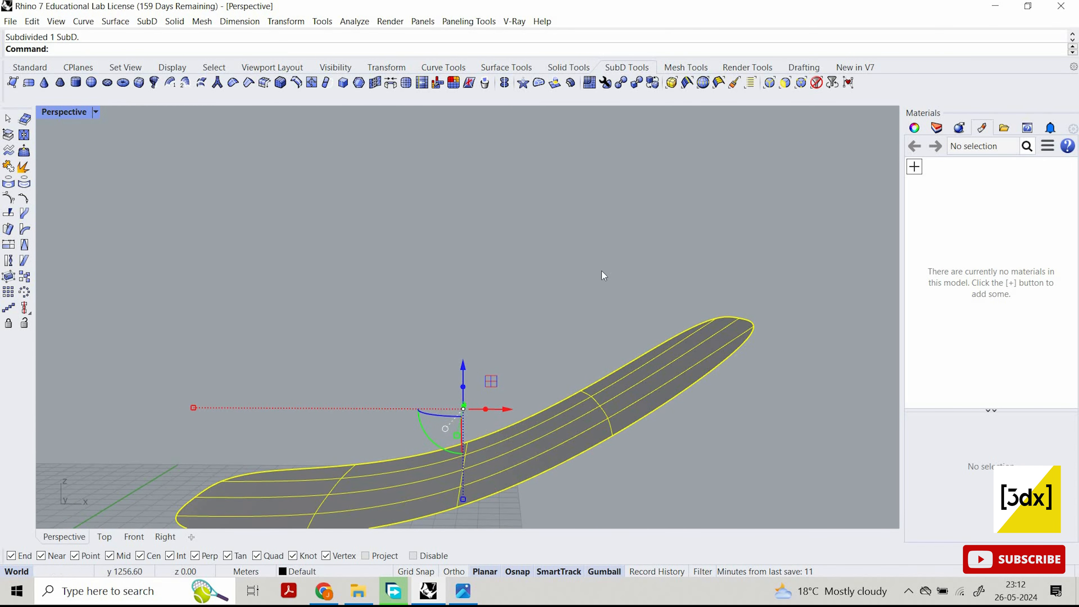
{"action": "right_click_drag", "start_coordinate": [603, 276], "coordinate": [647, 357]}
Undo the subdivision of the bent SubD and deselect it.
{"action": "key", "text": "ctrl+z"}
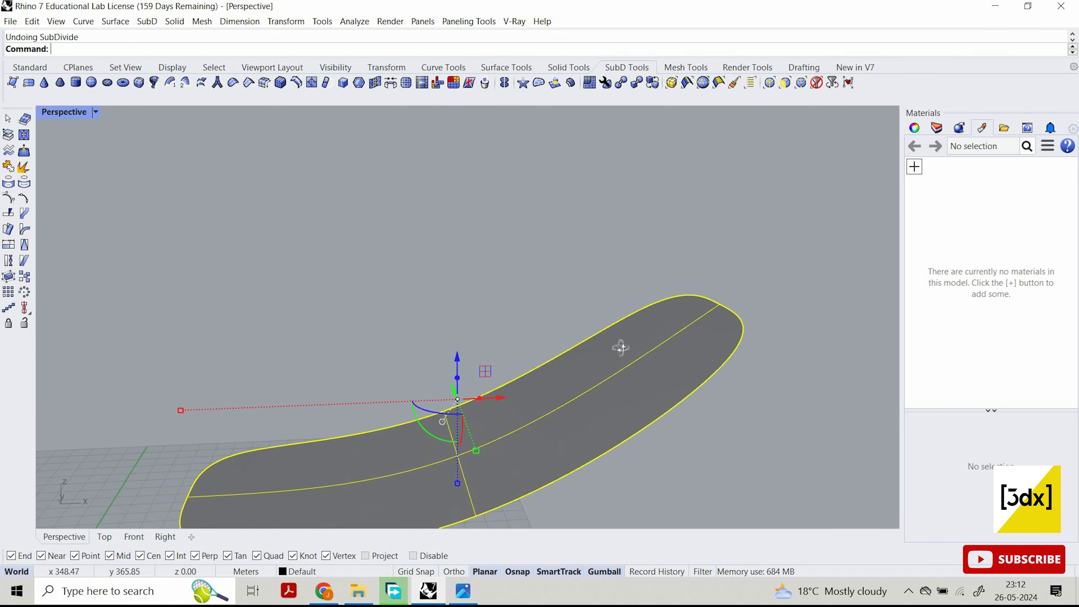
{"action": "scroll", "coordinate": [611, 332], "scroll_direction": "down", "scroll_amount": 4}
{"action": "right_click_drag", "start_coordinate": [327, 208], "coordinate": [404, 306]}
{"action": "scroll", "coordinate": [512, 378], "scroll_direction": "up", "scroll_amount": 8}
{"action": "key", "text": "Escape"}
{"action": "scroll", "coordinate": [476, 388], "scroll_direction": "down", "scroll_amount": 4}
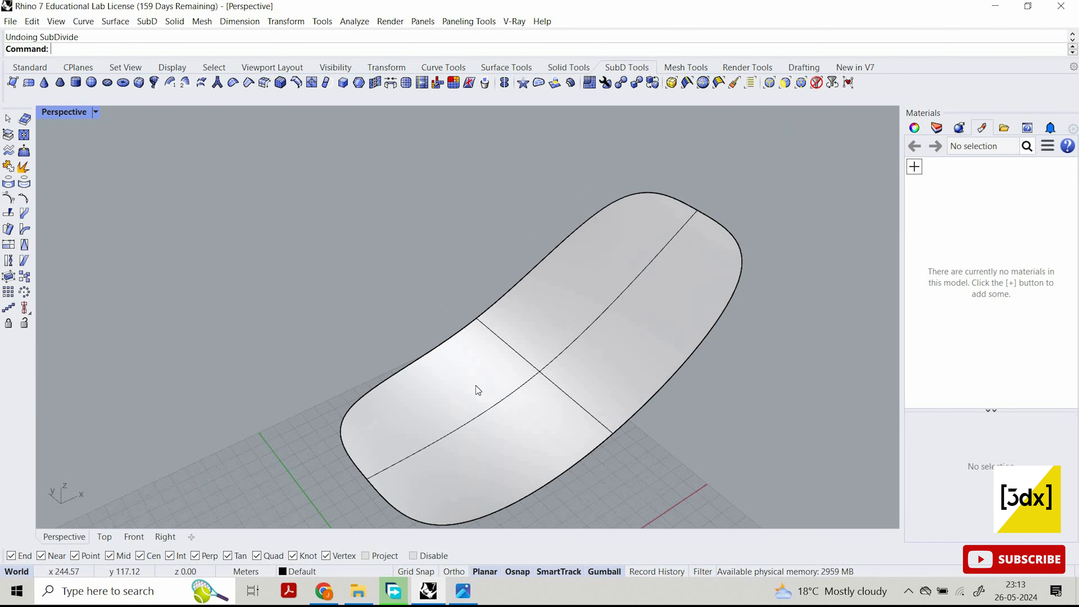
Highlight the bent SubD's individual faces one after another to examine its original division, and clear the selection.
{"action": "left_click", "coordinate": [477, 389], "text": "ctrl+shift"}
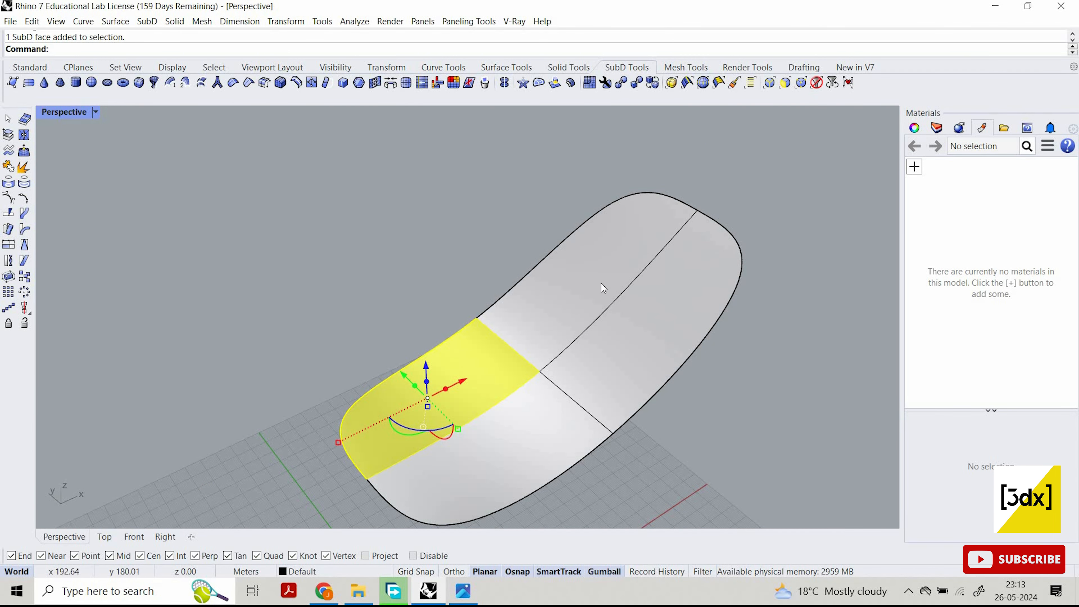
{"action": "left_click", "coordinate": [642, 339], "text": "ctrl+shift"}
{"action": "left_click", "coordinate": [522, 406], "text": "ctrl+shift"}
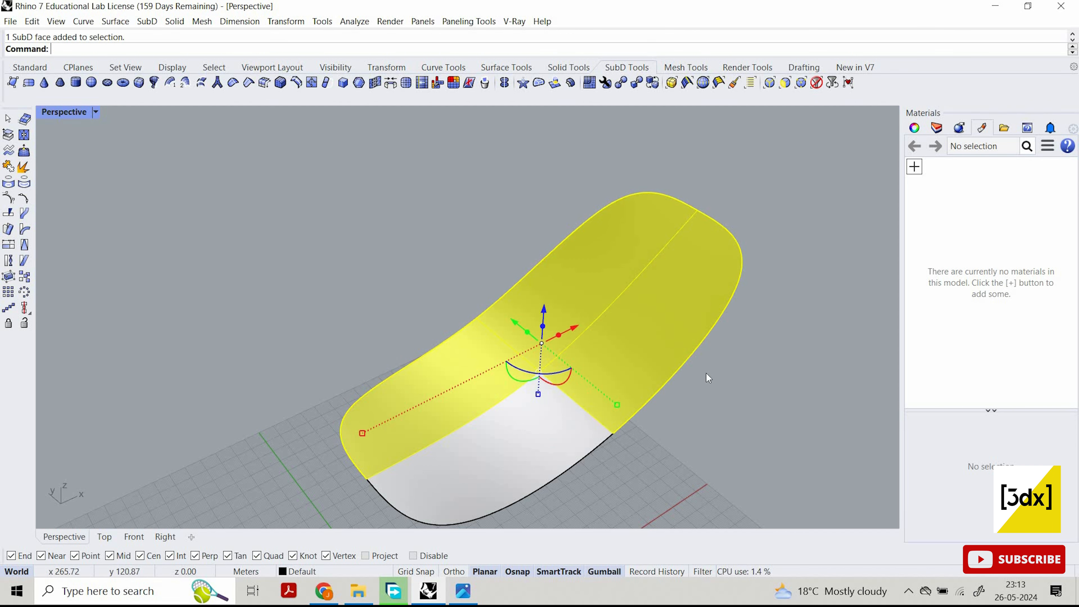
{"action": "key", "text": "Escape"}
{"action": "right_click_drag", "start_coordinate": [637, 373], "coordinate": [599, 368]}
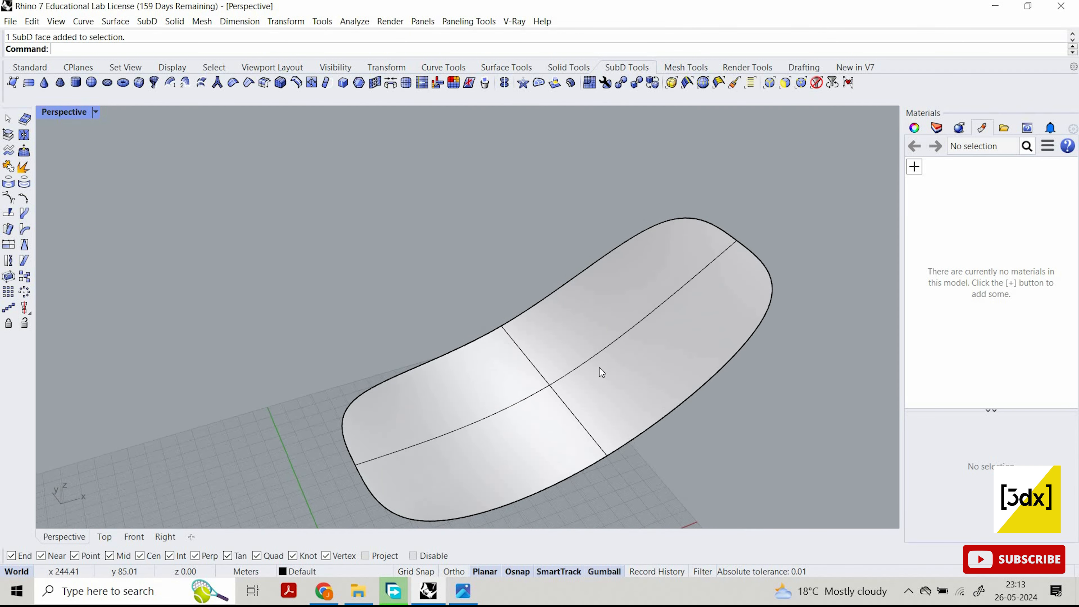
Subdivide the bent SubD once into a denser grid of faces and deselect it.
{"action": "left_click", "coordinate": [652, 346]}
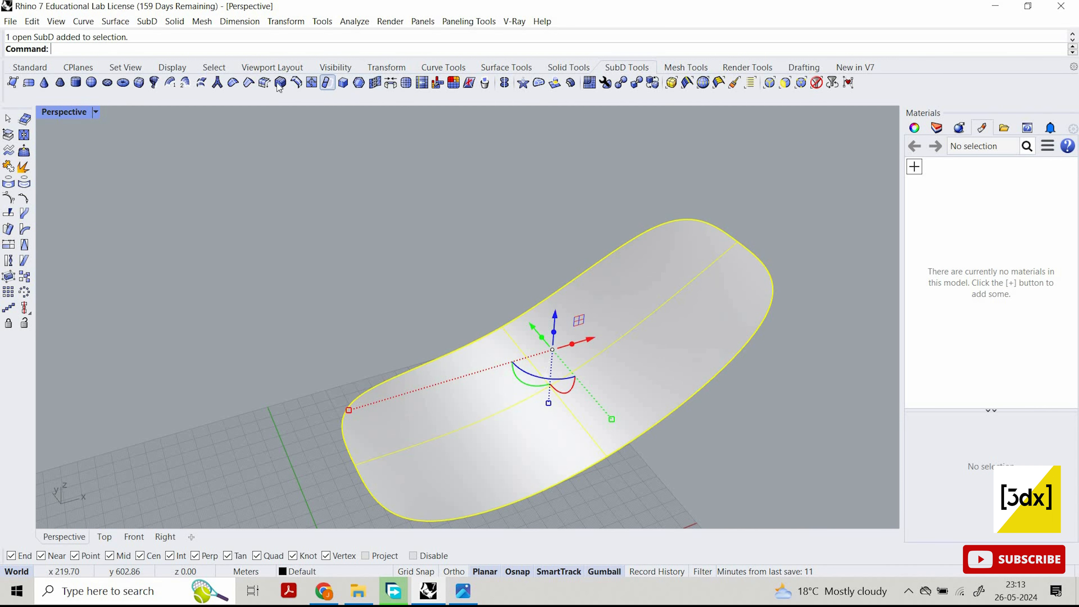
{"action": "left_click", "coordinate": [406, 83]}
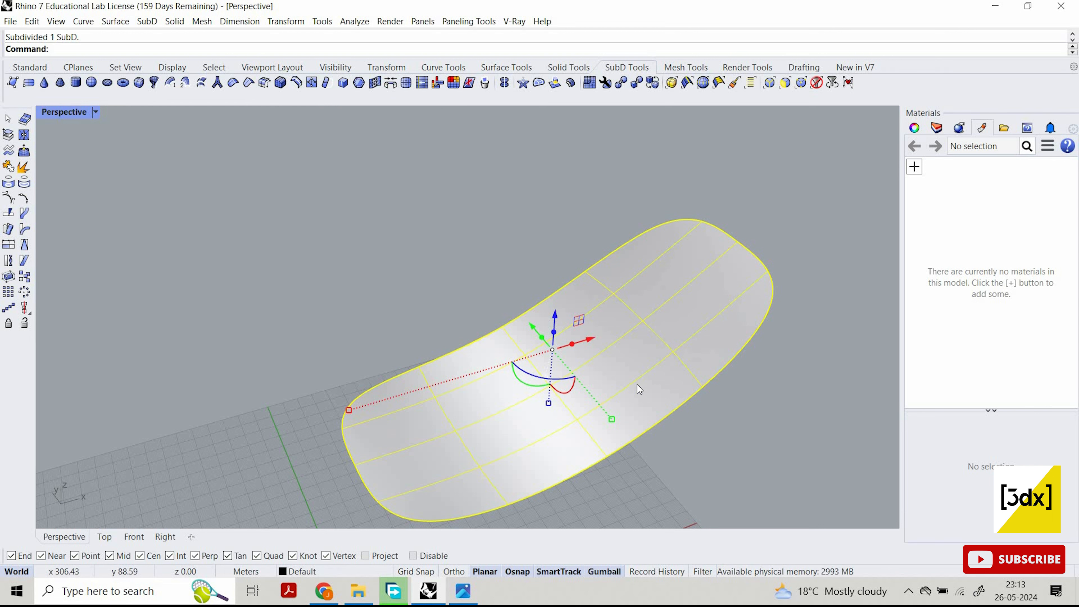
{"action": "key", "text": "Escape"}
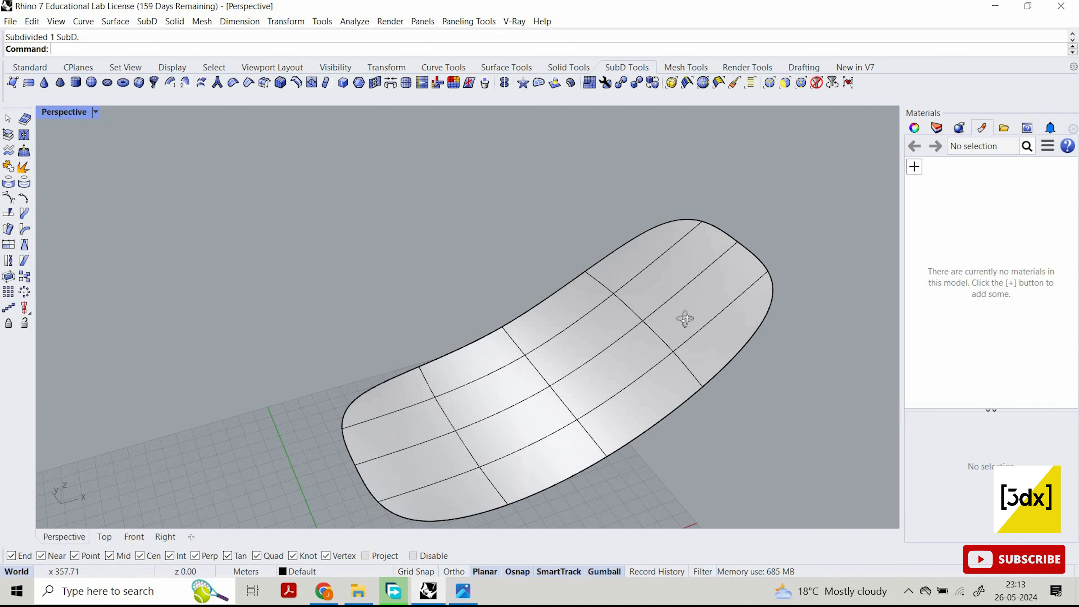
Select only the crosswise row of vertices nearest the SubD's raised end and lift it well above the end edge.
{"action": "right_click_drag", "start_coordinate": [686, 316], "coordinate": [744, 457]}
{"action": "left_click_drag", "start_coordinate": [584, 228], "coordinate": [725, 463], "text": "ctrl+shift"}
{"action": "right_click_drag", "start_coordinate": [719, 307], "coordinate": [658, 295]}
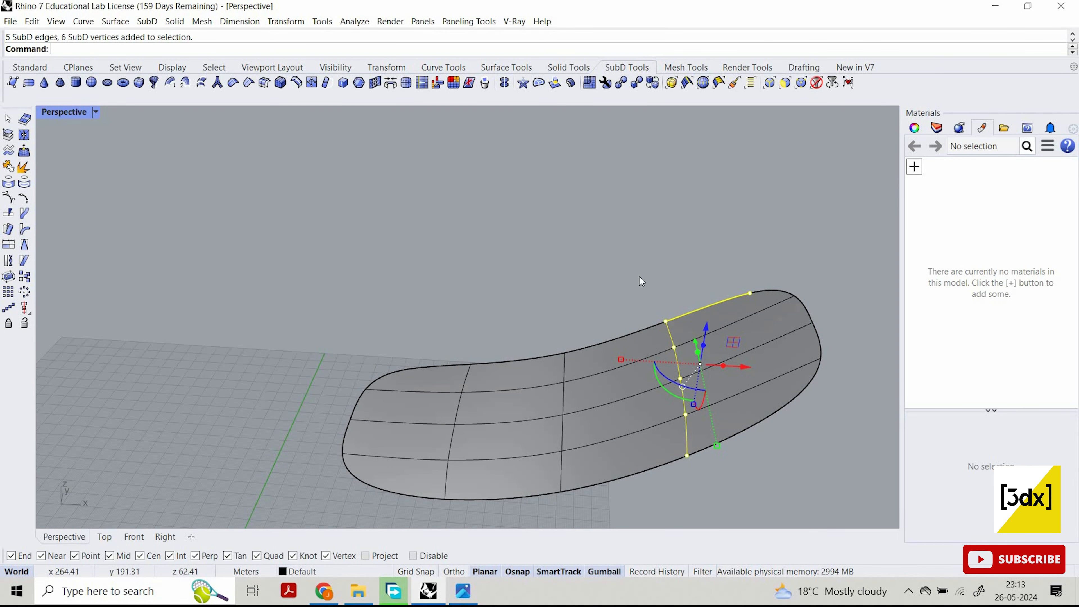
{"action": "left_click_drag", "start_coordinate": [639, 275], "coordinate": [700, 472], "text": "ctrl"}
{"action": "right_click_drag", "start_coordinate": [699, 472], "coordinate": [691, 355]}
{"action": "left_click_drag", "start_coordinate": [689, 345], "coordinate": [694, 145]}
{"action": "right_click_drag", "start_coordinate": [686, 213], "coordinate": [687, 235]}
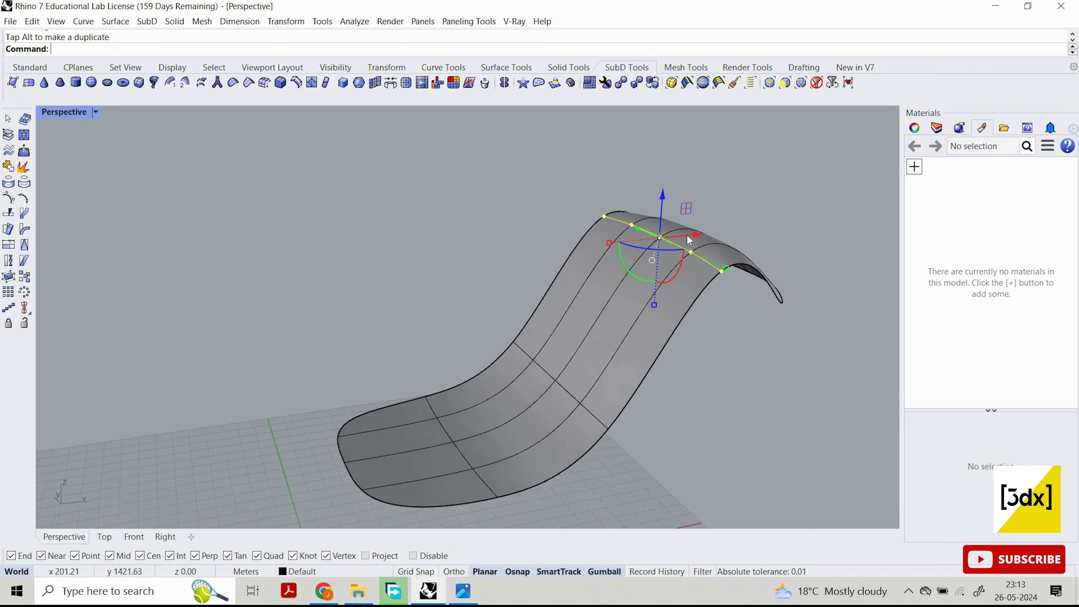
Shift the lifted vertex row horizontally toward the SubD's low end and clear the selection.
{"action": "right_click_drag", "start_coordinate": [719, 289], "coordinate": [646, 307]}
{"action": "key", "text": "Escape"}
{"action": "right_click_drag", "start_coordinate": [585, 279], "coordinate": [637, 289]}
Switch the reshaped SubD's display from smooth to flat and inspect its control faces.
{"action": "left_click", "coordinate": [628, 280]}
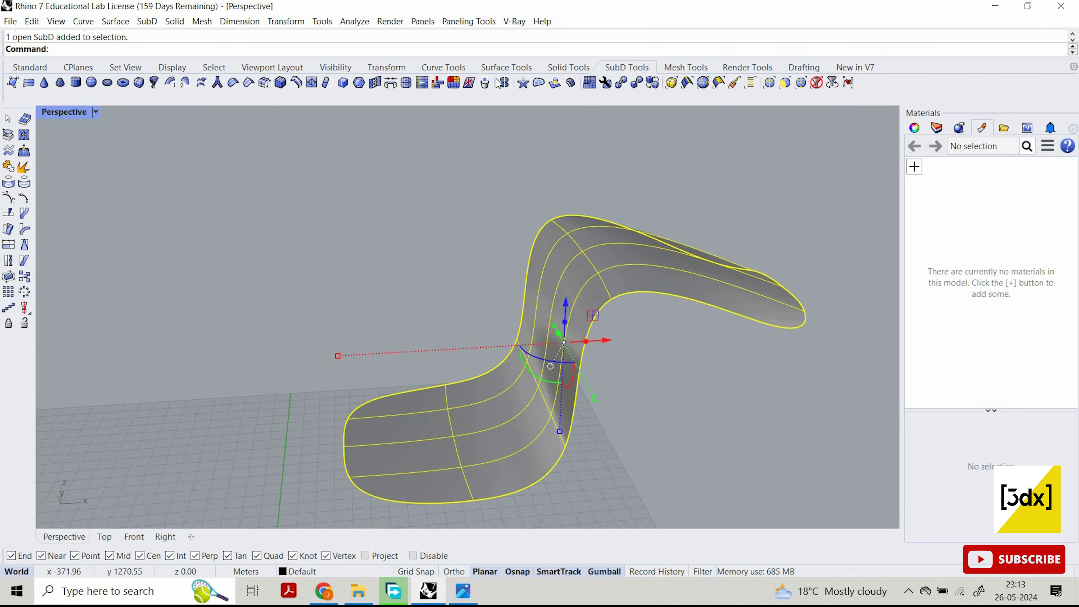
{"action": "left_click", "coordinate": [653, 83]}
{"action": "right_click_drag", "start_coordinate": [564, 229], "coordinate": [649, 281]}
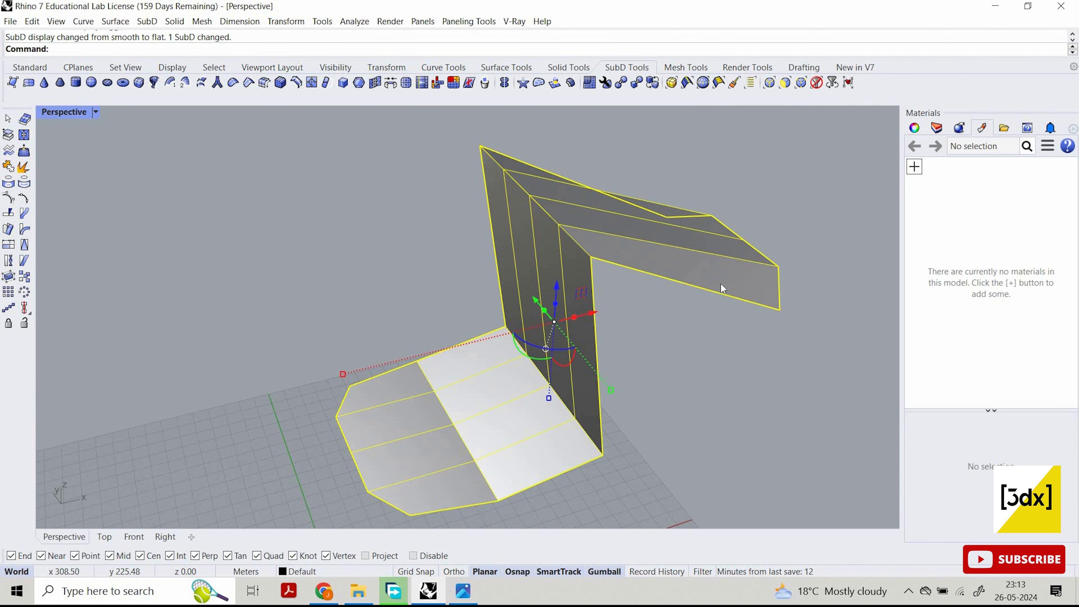
Undo the horizontal shift of the vertex row and delete the flat-displayed SubD to empty the scene.
{"action": "key", "text": "ctrl+z"}
{"action": "right_click_drag", "start_coordinate": [700, 215], "coordinate": [718, 272]}
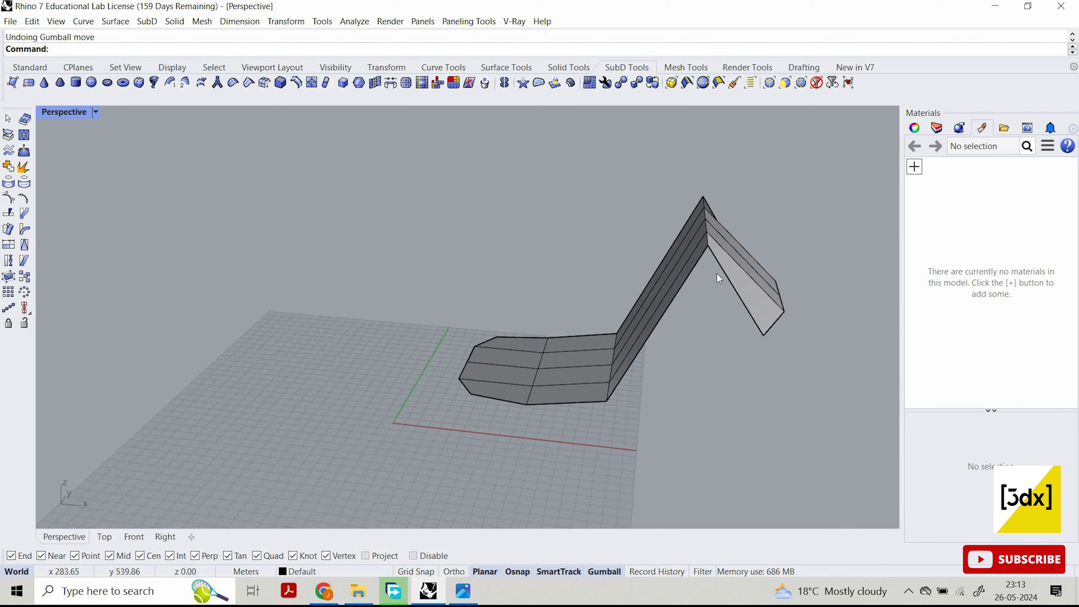
{"action": "left_click", "coordinate": [675, 260]}
{"action": "key", "text": "Delete"}
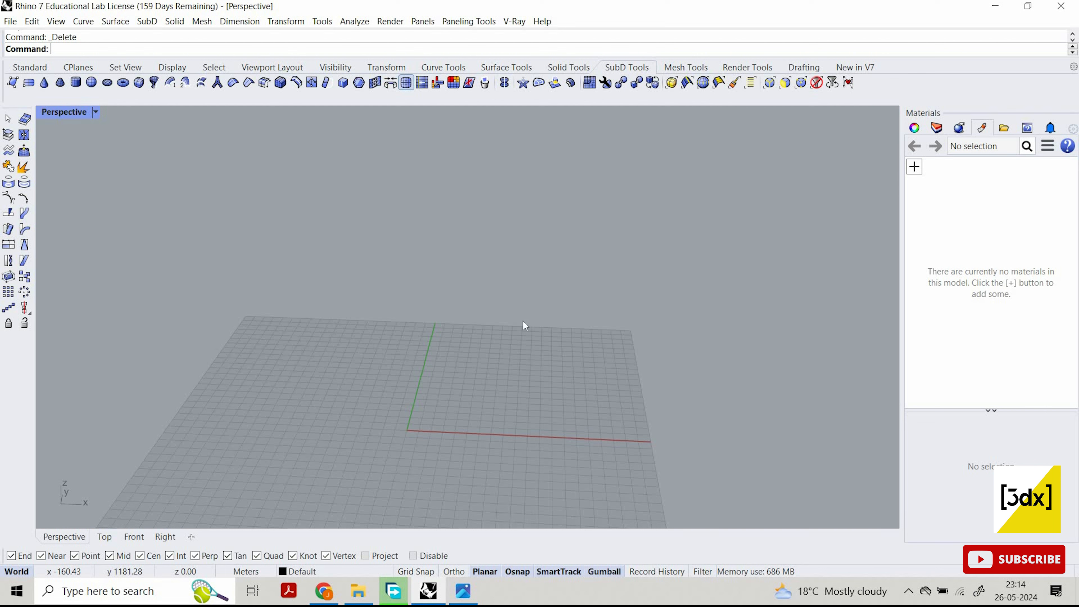
{"action": "scroll", "coordinate": [476, 368], "scroll_direction": "down", "scroll_amount": 3}
{"action": "scroll", "coordinate": [480, 374], "scroll_direction": "up", "scroll_amount": 4}
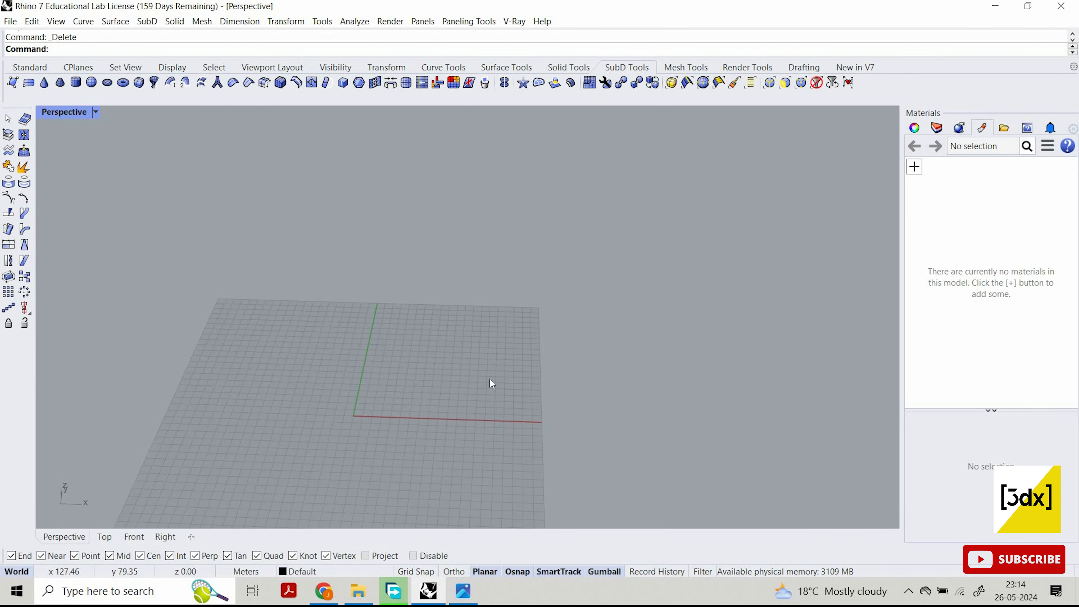
{"action": "left_click", "coordinate": [12, 82]}
{"action": "left_click", "coordinate": [301, 298]}
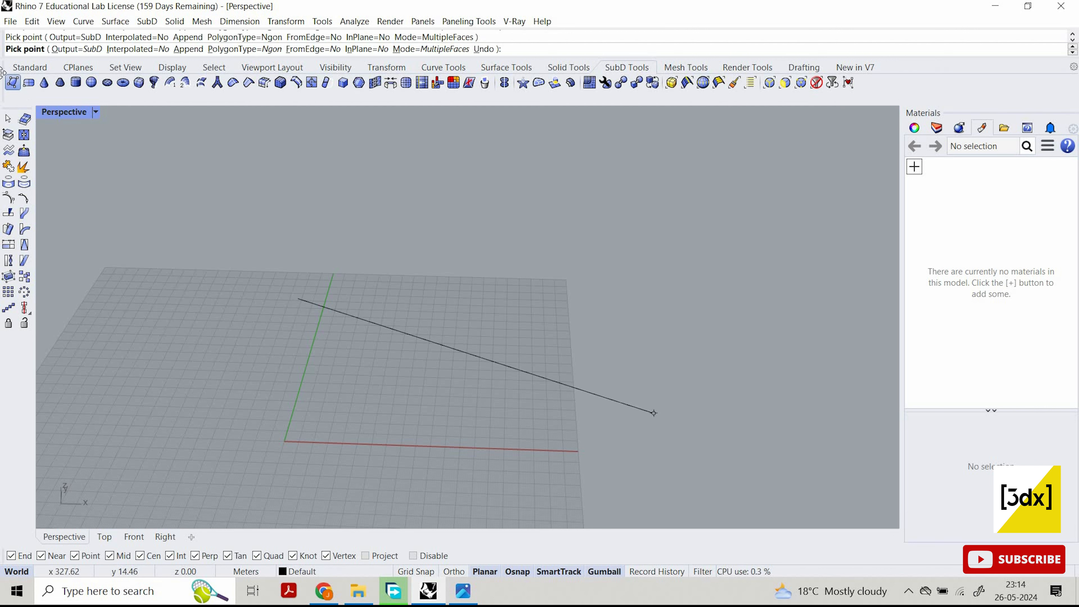
{"action": "right_click", "coordinate": [721, 364]}
{"action": "left_click", "coordinate": [28, 82]}
{"action": "key", "text": "Escape"}
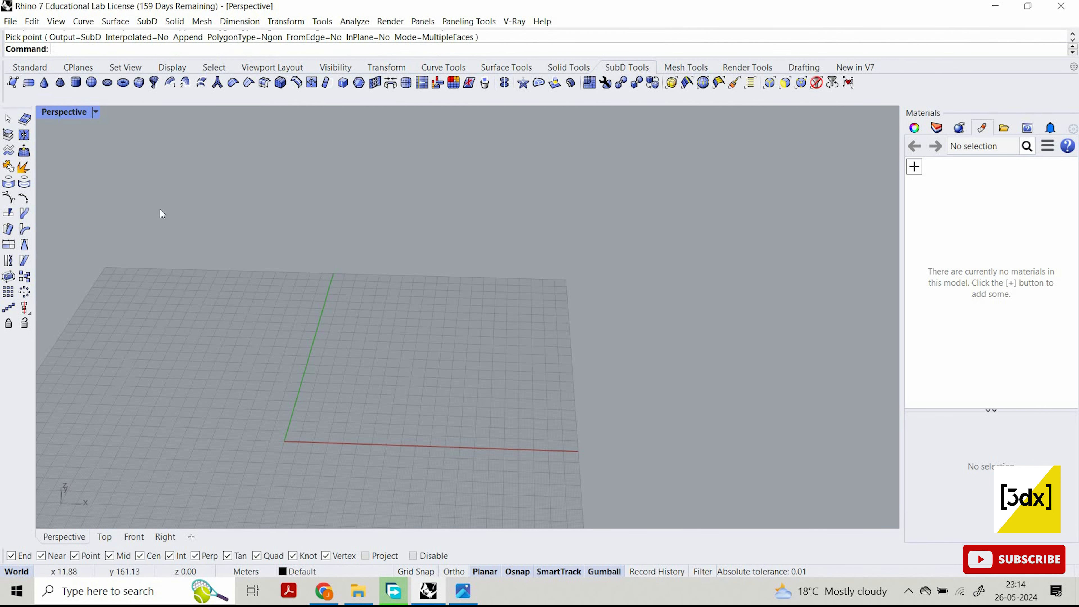
Switch to the Photos app to examine the reference image of the flowing layered pavilion, and return to Rhino.
{"action": "left_click", "coordinate": [464, 589]}
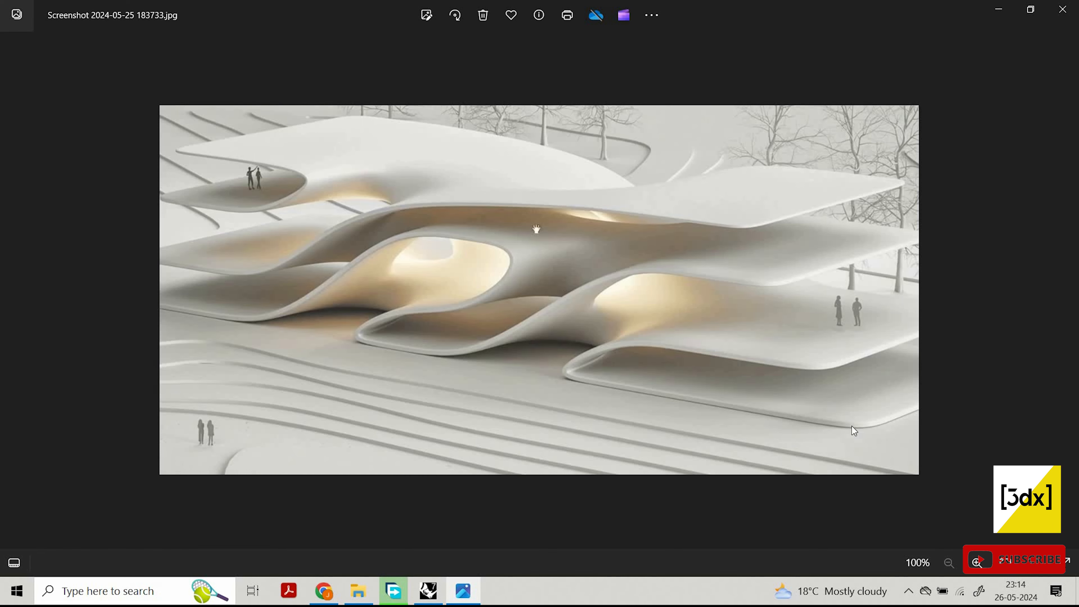
{"action": "left_click", "coordinate": [1000, 9]}
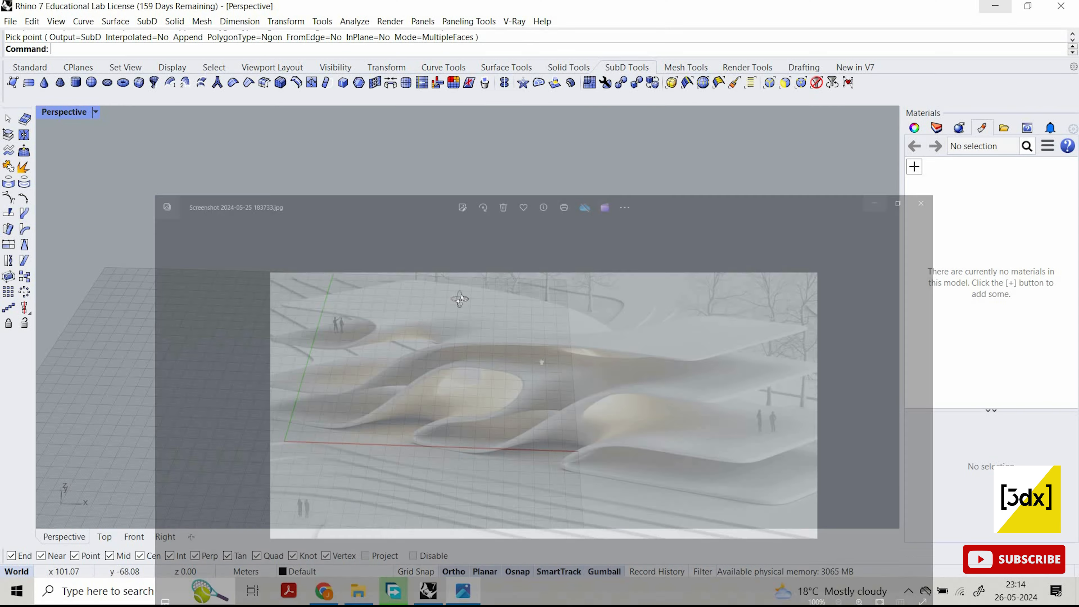
Create a rectangular SubD plane with X count 2 and Y count 2 beside the origin on the positive X and Y side.
{"action": "scroll", "coordinate": [453, 296], "scroll_direction": "down", "scroll_amount": 6}
{"action": "right_click_drag", "start_coordinate": [453, 296], "coordinate": [448, 310]}
{"action": "scroll", "coordinate": [452, 296], "scroll_direction": "up", "scroll_amount": 6}
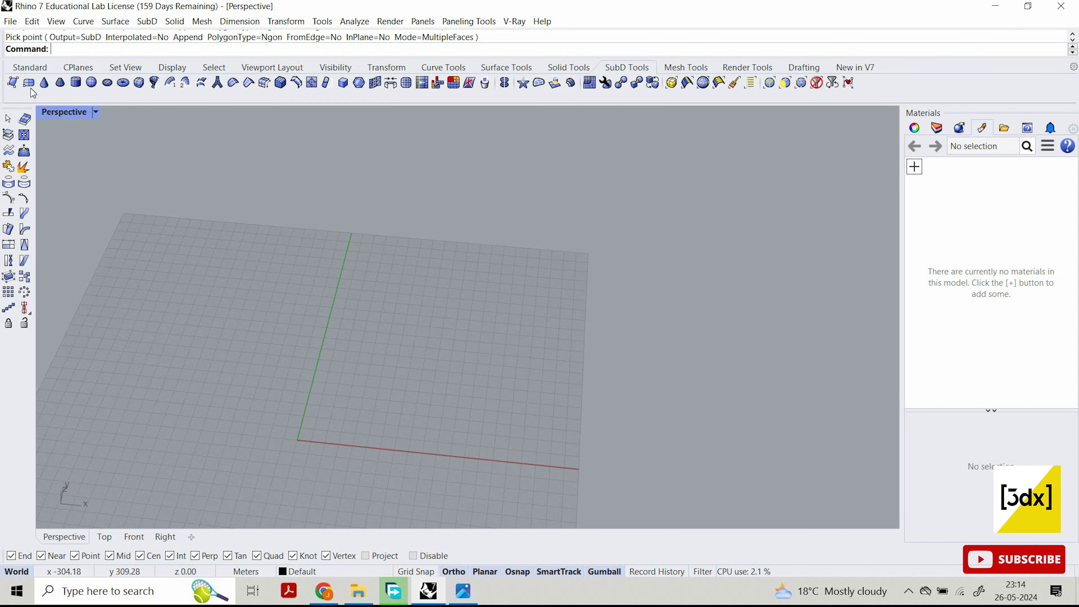
{"action": "left_click", "coordinate": [29, 82]}
{"action": "left_click", "coordinate": [345, 312]}
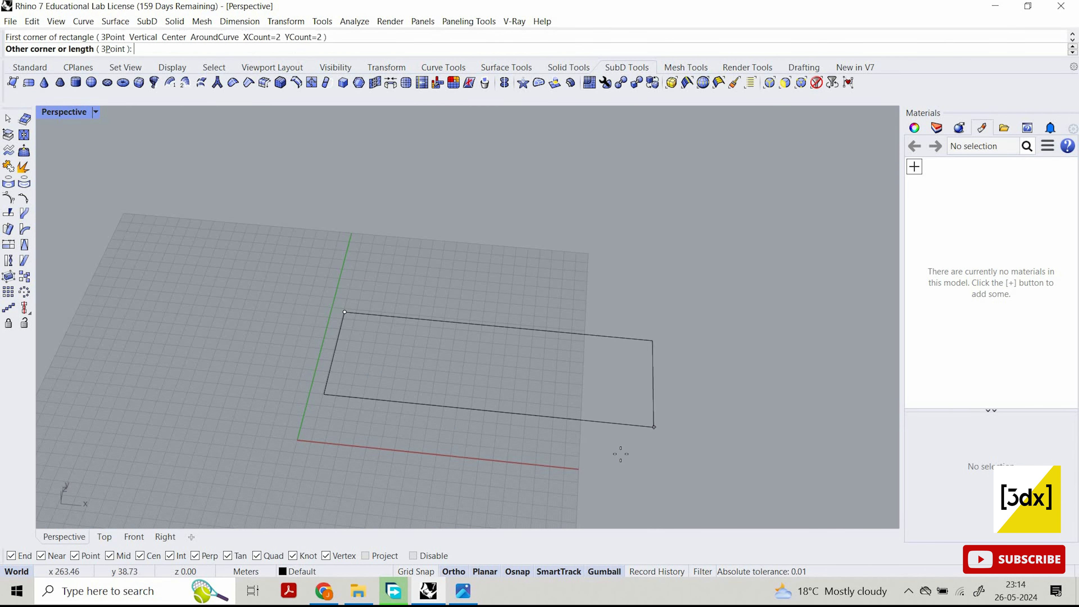
{"action": "left_click", "coordinate": [567, 419]}
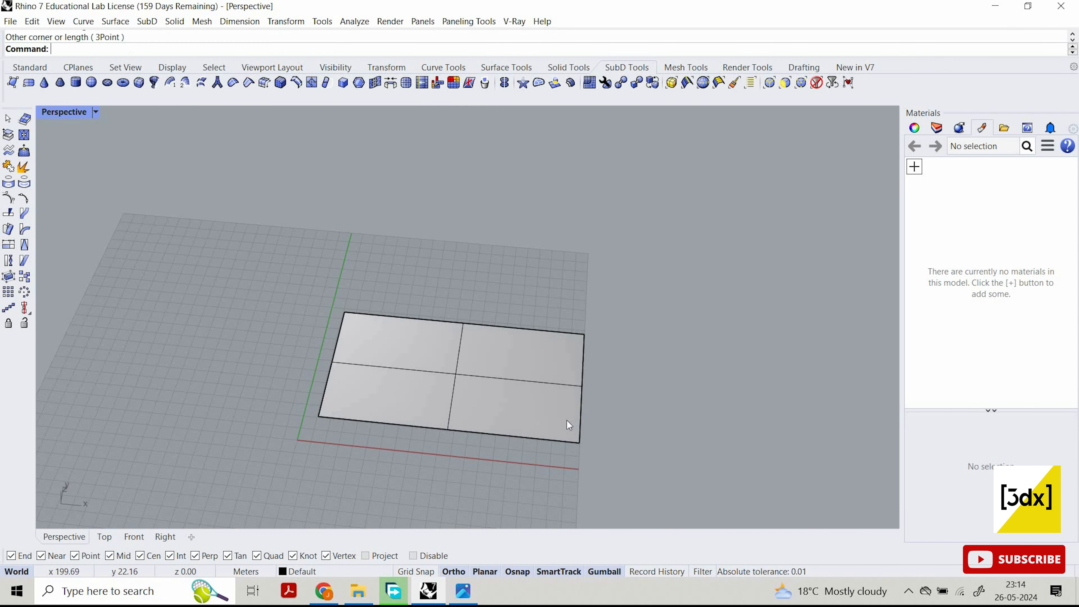
Duplicate the SubD plane vertically, then copy it to two higher levels at similar spacing to form a stack of four.
{"action": "scroll", "coordinate": [567, 420], "scroll_direction": "up", "scroll_amount": 3}
{"action": "left_click", "coordinate": [532, 285]}
{"action": "right_click_drag", "start_coordinate": [532, 285], "coordinate": [493, 212]}
{"action": "left_click_drag", "start_coordinate": [376, 306], "coordinate": [374, 254], "text": "alt"}
{"action": "type", "text": "Copy"}
{"action": "key", "text": "Return"}
{"action": "left_click", "coordinate": [545, 460]}
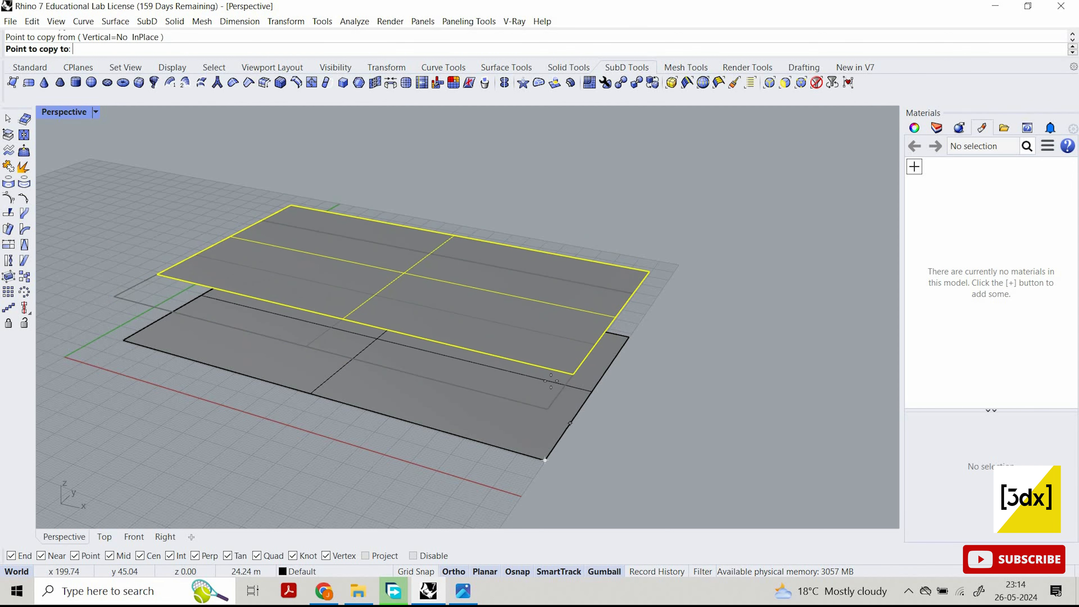
{"action": "left_click", "coordinate": [555, 294]}
{"action": "left_click", "coordinate": [551, 354]}
{"action": "key", "text": "Return"}
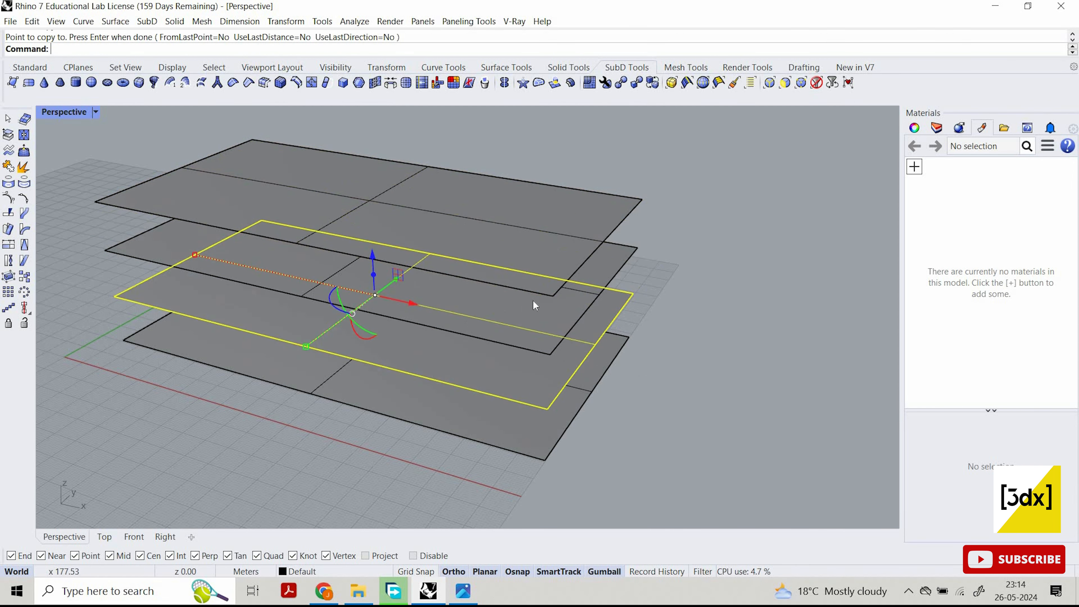
Switch all four stacked SubD planes from flat to smooth display.
{"action": "scroll", "coordinate": [536, 307], "scroll_direction": "down", "scroll_amount": 6}
{"action": "right_click_drag", "start_coordinate": [550, 333], "coordinate": [593, 322]}
{"action": "left_click", "coordinate": [593, 322]}
{"action": "scroll", "coordinate": [593, 322], "scroll_direction": "up", "scroll_amount": 6}
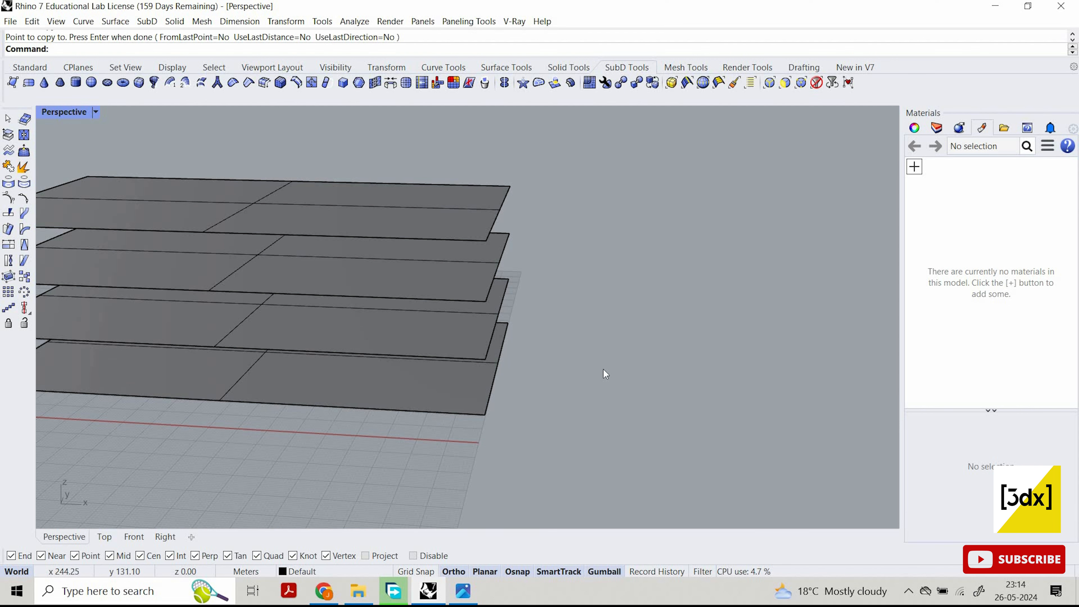
{"action": "scroll", "coordinate": [718, 378], "scroll_direction": "down", "scroll_amount": 5}
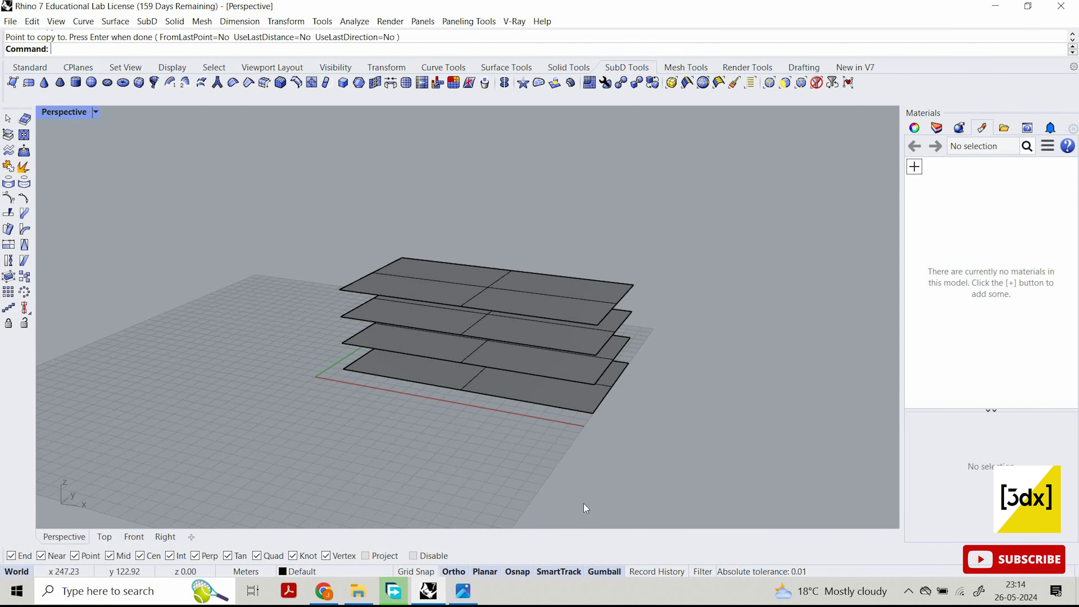
{"action": "key", "text": "ctrl+a"}
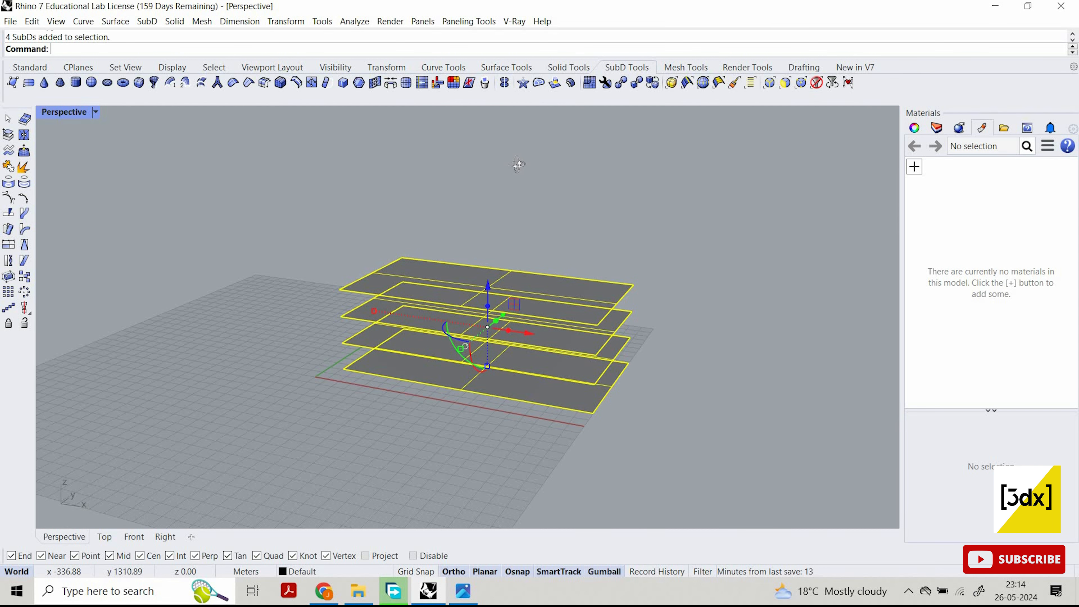
{"action": "right_click_drag", "start_coordinate": [544, 177], "coordinate": [581, 196]}
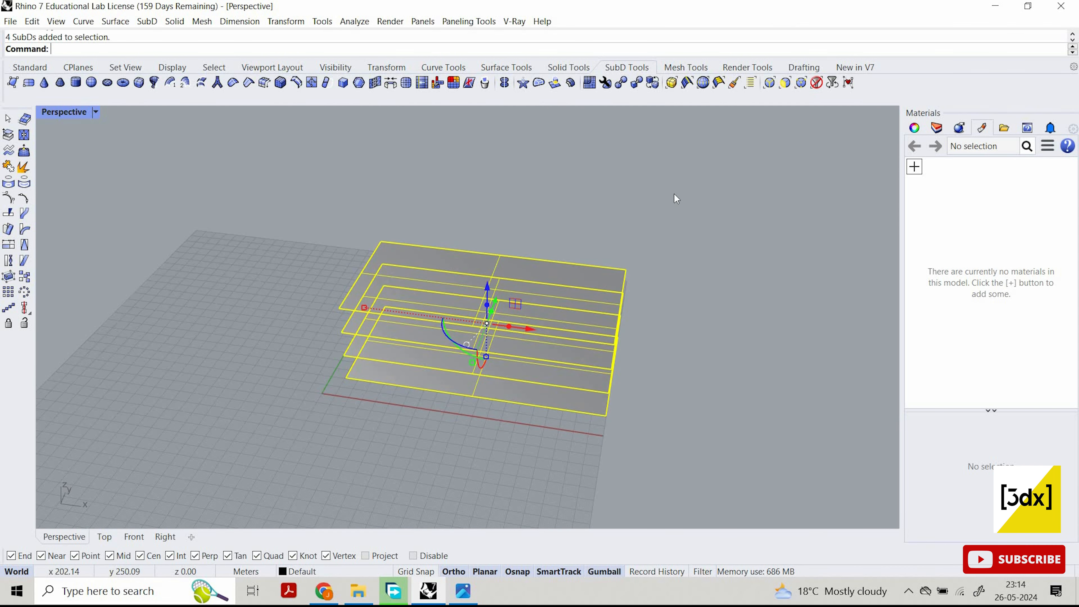
{"action": "right_click_drag", "start_coordinate": [679, 194], "coordinate": [515, 134]}
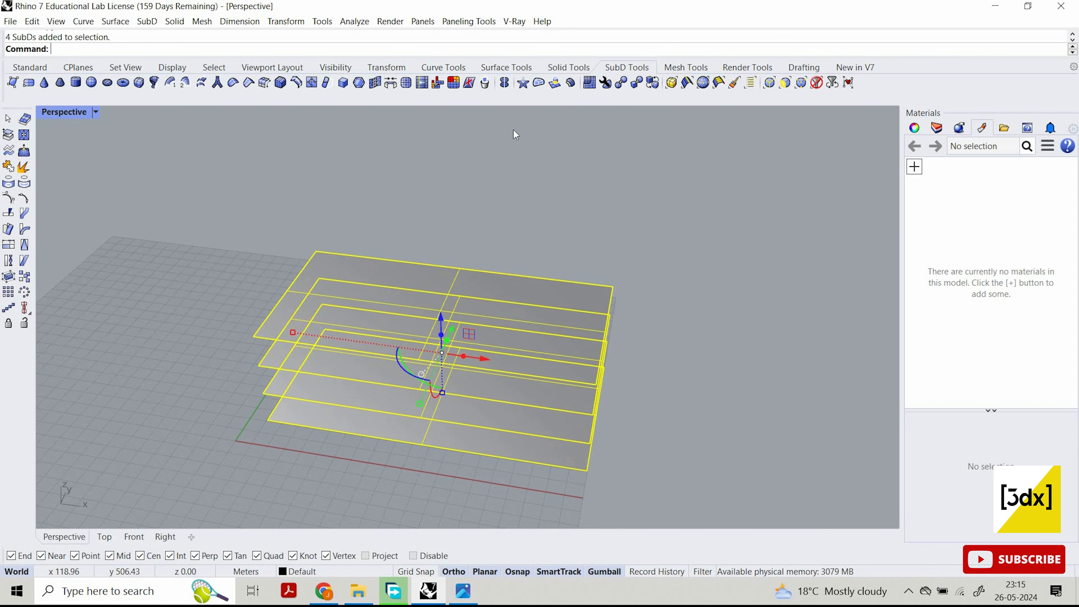
{"action": "key", "text": "Tab"}
{"action": "right_click_drag", "start_coordinate": [637, 297], "coordinate": [494, 258]}
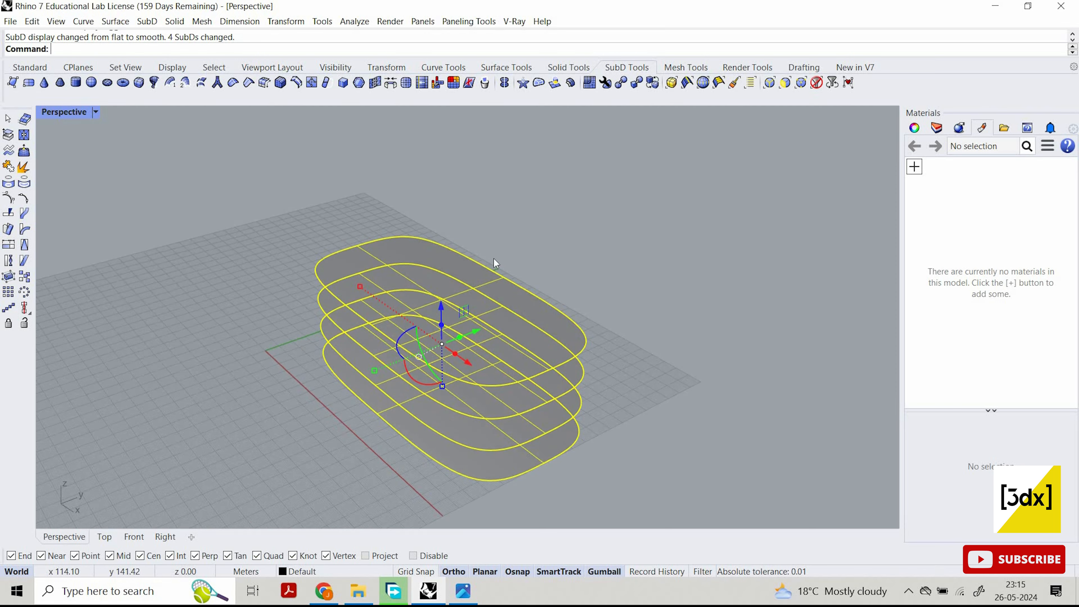
Inspect the smooth stack up close, and switch to the Photos app to compare it with the reference image.
{"action": "left_click", "coordinate": [493, 258]}
{"action": "scroll", "coordinate": [485, 287], "scroll_direction": "up", "scroll_amount": 5}
{"action": "scroll", "coordinate": [485, 289], "scroll_direction": "down", "scroll_amount": 6}
{"action": "right_click_drag", "start_coordinate": [505, 351], "coordinate": [651, 206]}
{"action": "scroll", "coordinate": [650, 206], "scroll_direction": "up", "scroll_amount": 5}
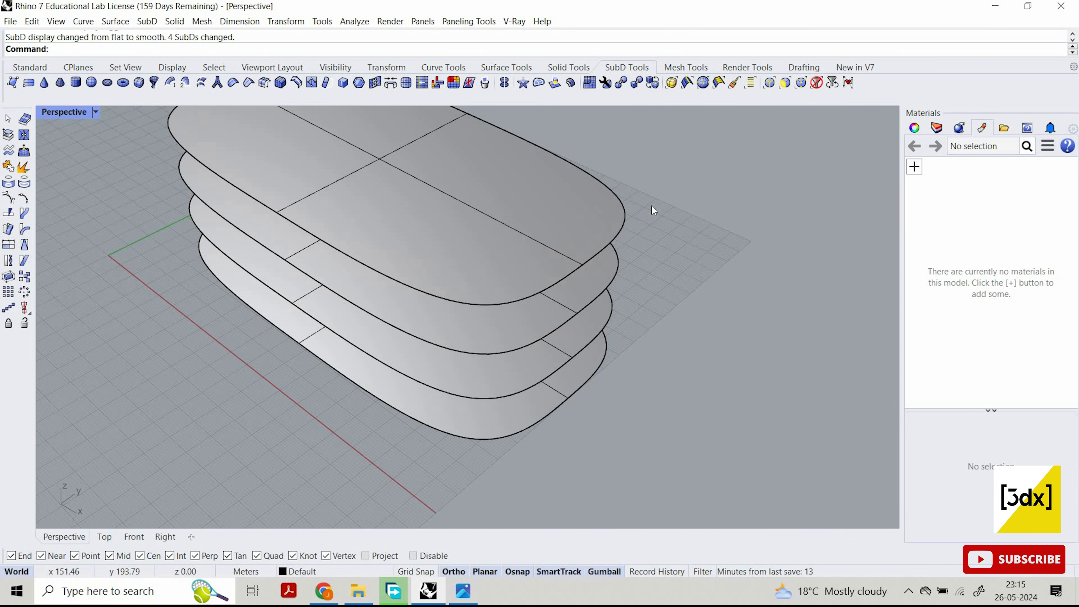
{"action": "right_click_drag", "start_coordinate": [468, 196], "coordinate": [527, 373]}
{"action": "scroll", "coordinate": [520, 251], "scroll_direction": "up", "scroll_amount": 5}
{"action": "left_click", "coordinate": [463, 591]}
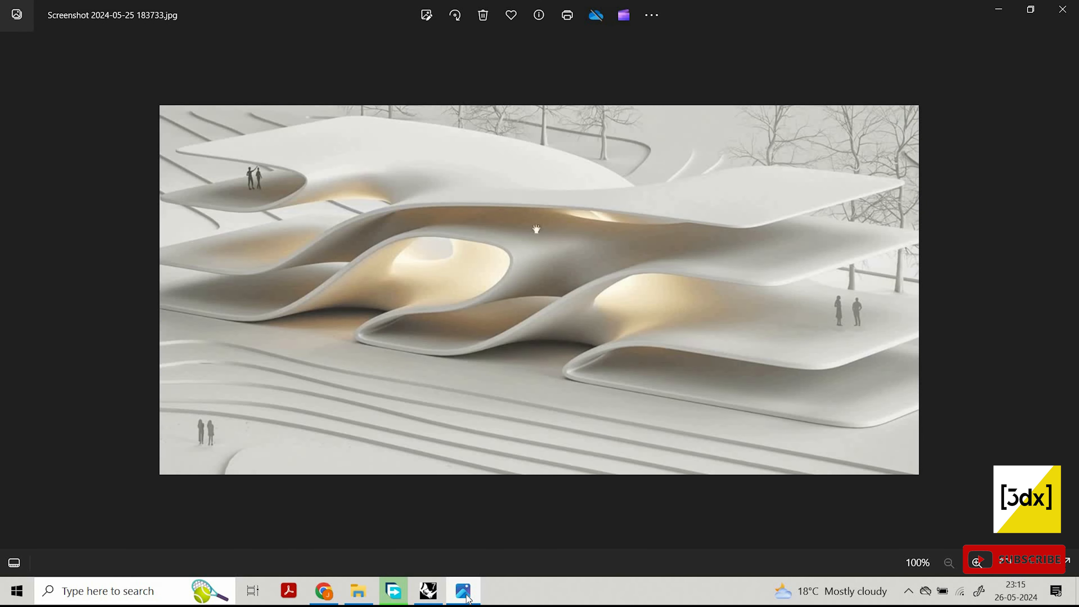
Return to Rhino and undo the stacked copies, keeping only the original SubD plane.
{"action": "left_click", "coordinate": [428, 591]}
{"action": "key", "text": "ctrl+z"}
{"action": "key", "text": "ctrl+z"}
{"action": "key", "text": "ctrl+z"}
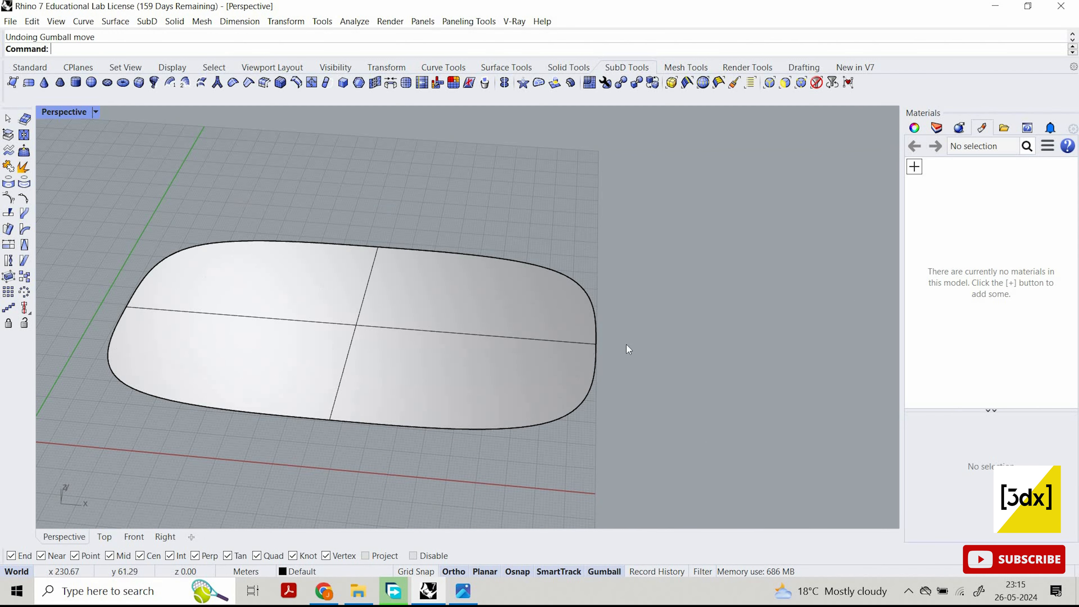
{"action": "key", "text": "ctrl+z"}
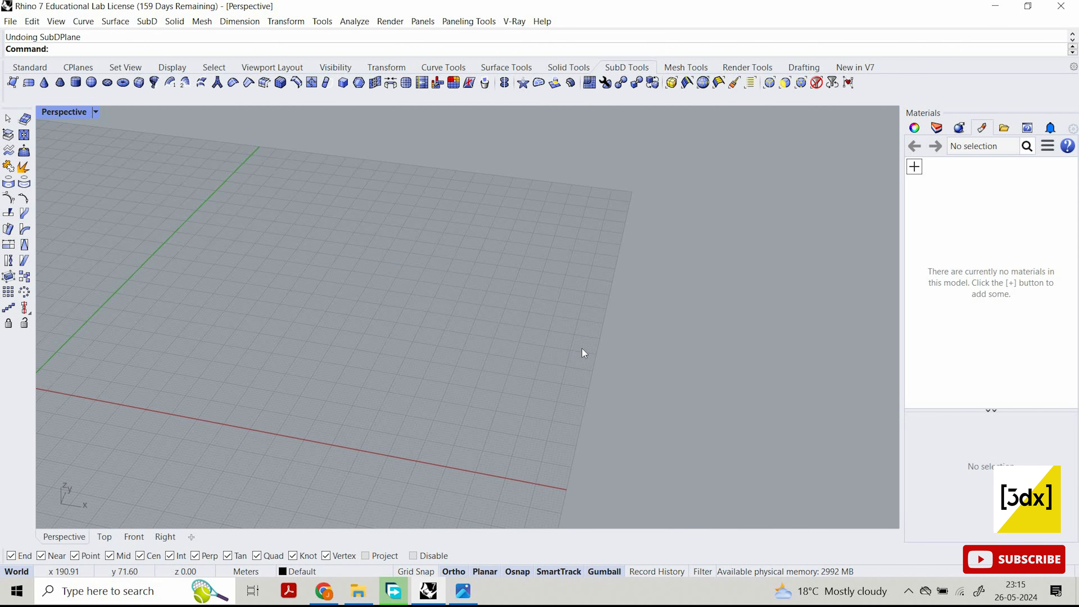
{"action": "key", "text": "ctrl+y"}
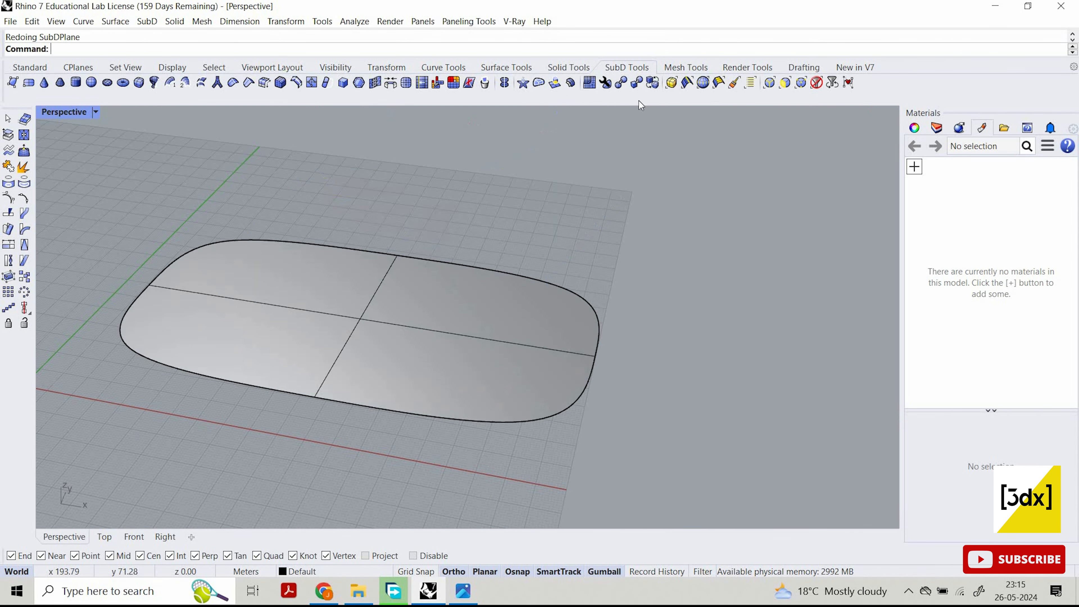
Switch the remaining SubD plane to flat display and duplicate it a short distance straight above the original.
{"action": "key", "text": "Tab"}
{"action": "scroll", "coordinate": [442, 339], "scroll_direction": "down", "scroll_amount": 3}
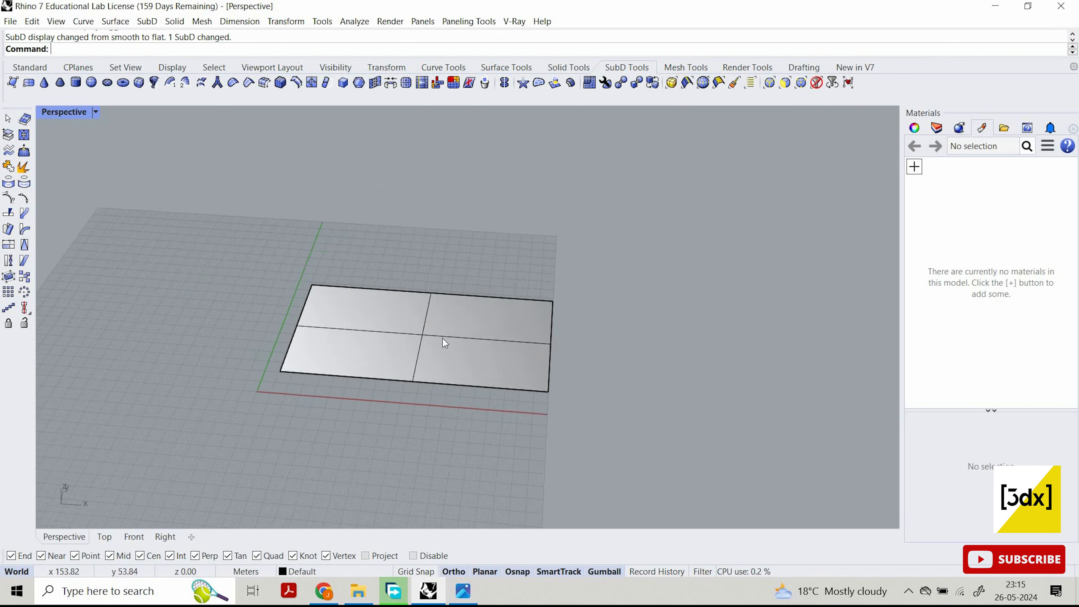
{"action": "scroll", "coordinate": [413, 305], "scroll_direction": "up", "scroll_amount": 2}
{"action": "left_click", "coordinate": [417, 284]}
{"action": "left_click_drag", "start_coordinate": [443, 301], "coordinate": [431, 324]}
Try to scale the upper plane in one direction from its centre with Scale1D.
{"action": "type", "text": "Scale1D"}
{"action": "key", "text": "Return"}
{"action": "left_click", "coordinate": [414, 310]}
{"action": "left_click", "coordinate": [615, 400]}
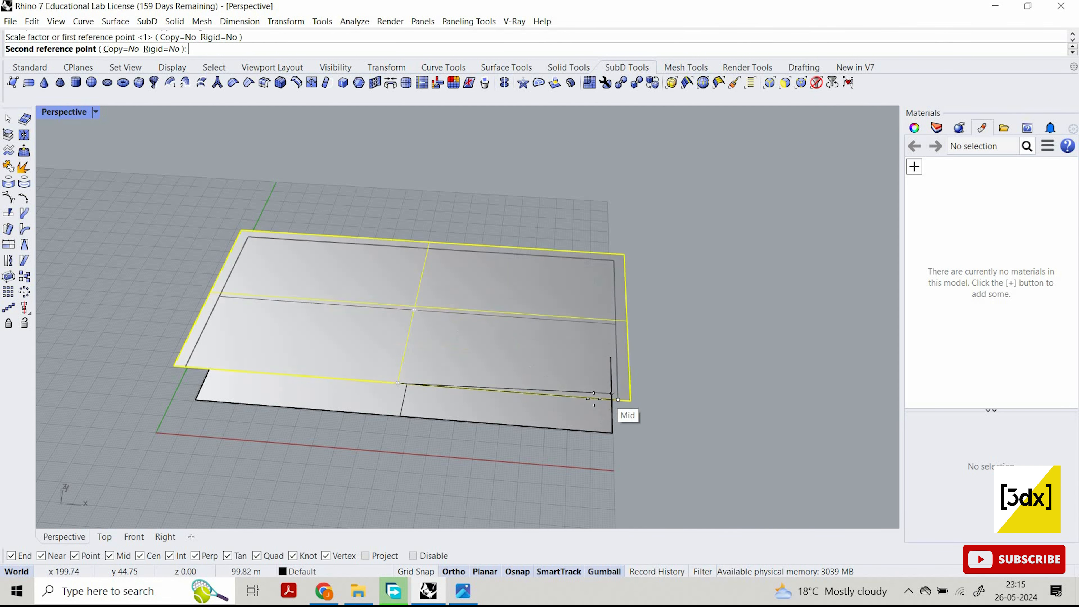
{"action": "right_click_drag", "start_coordinate": [563, 302], "coordinate": [521, 295]}
{"action": "left_click", "coordinate": [553, 316]}
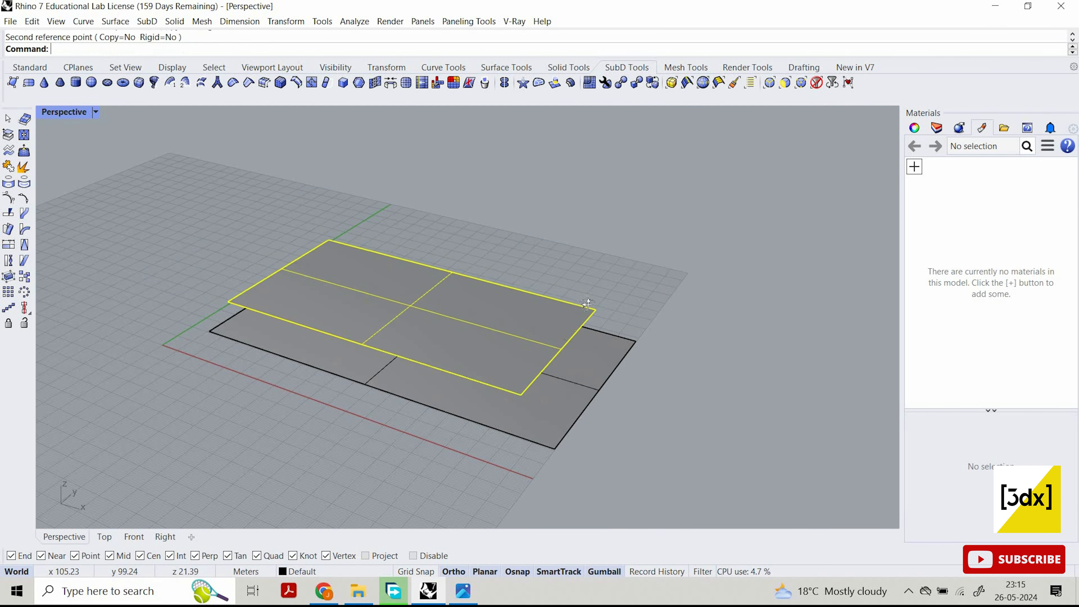
{"action": "left_click", "coordinate": [588, 301]}
{"action": "right_click_drag", "start_coordinate": [588, 301], "coordinate": [565, 297]}
Undo the one-directional scaling of the upper plane.
{"action": "key", "text": "ctrl+z"}
{"action": "key", "text": "ctrl+z"}
{"action": "key", "text": "ctrl+z"}
{"action": "key", "text": "ctrl+z"}
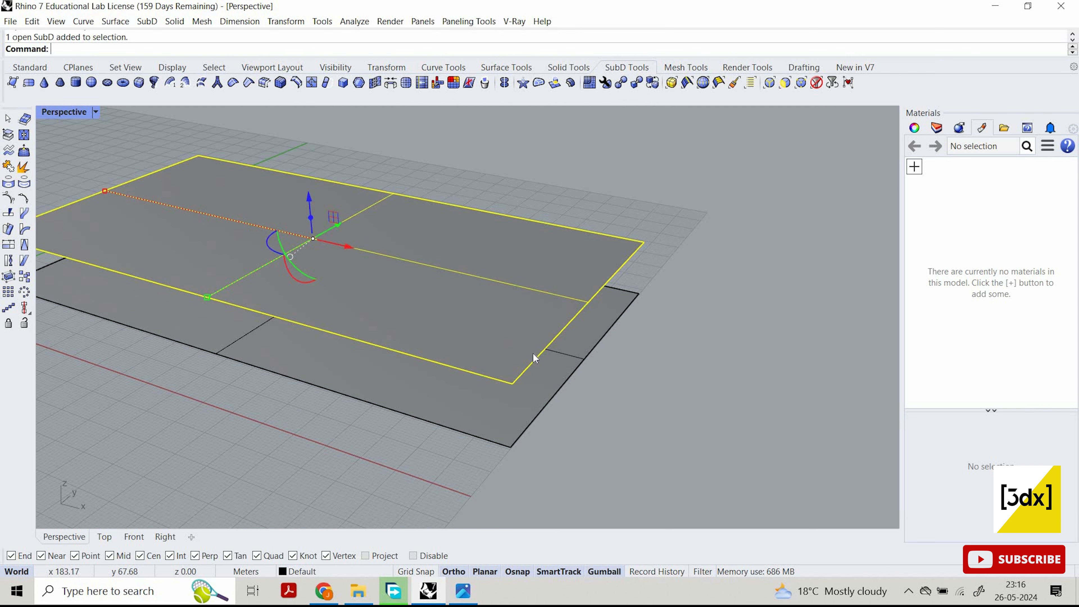
Copy the upper plane to two higher levels at equal spacing, using the lowest plane's front corner as the base point.
{"action": "type", "text": "C"}
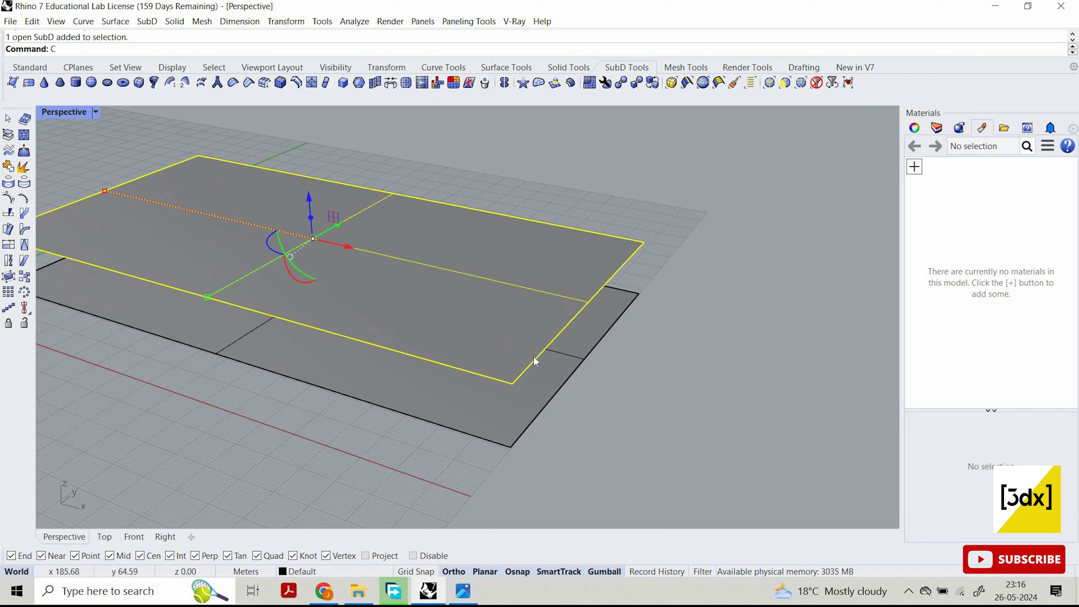
{"action": "type", "text": "opy"}
{"action": "key", "text": "Return"}
{"action": "left_click", "coordinate": [510, 446]}
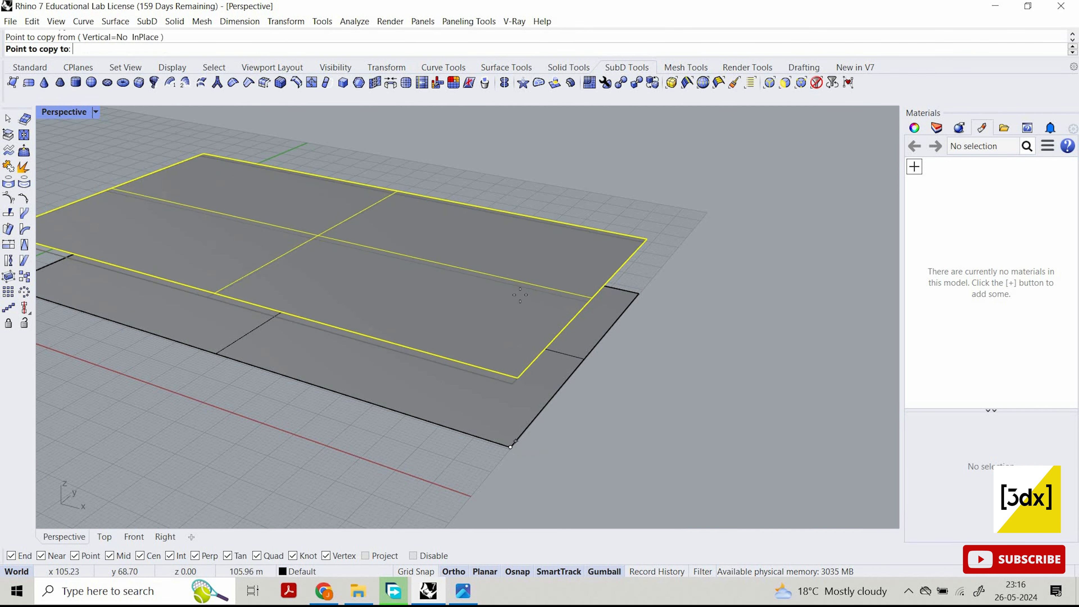
{"action": "left_click", "coordinate": [512, 383]}
{"action": "left_click", "coordinate": [515, 315]}
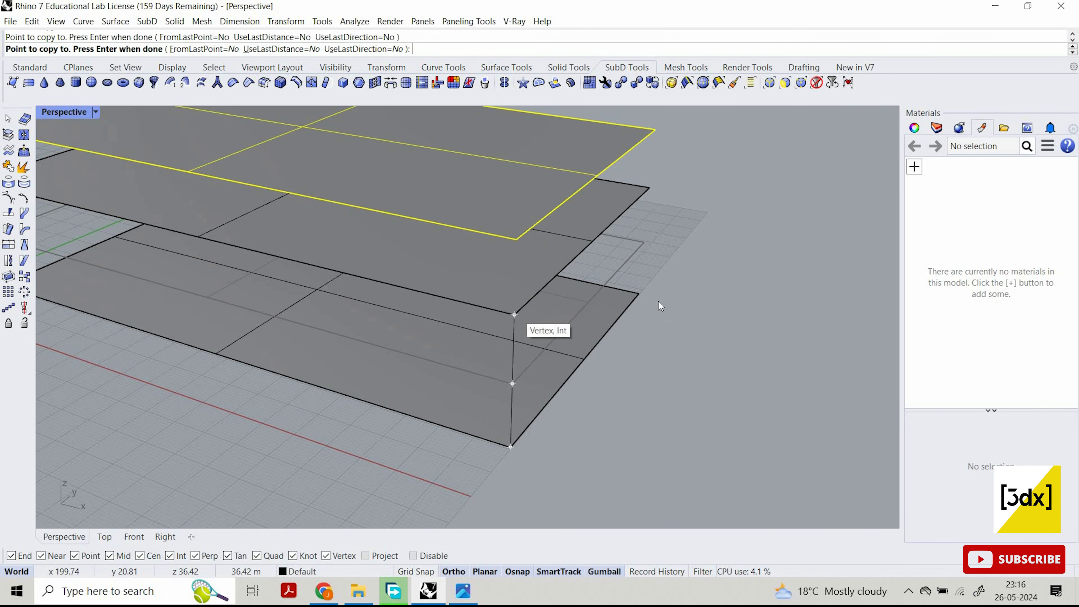
{"action": "key", "text": "Return"}
Examine the spacing and alignment of the stack of four flat SubD planes.
{"action": "scroll", "coordinate": [590, 285], "scroll_direction": "down", "scroll_amount": 7}
{"action": "left_click", "coordinate": [675, 280]}
{"action": "right_click_drag", "start_coordinate": [654, 284], "coordinate": [701, 330]}
{"action": "key", "text": "ctrl+a"}
{"action": "scroll", "coordinate": [627, 330], "scroll_direction": "up", "scroll_amount": 5}
{"action": "scroll", "coordinate": [593, 281], "scroll_direction": "down", "scroll_amount": 7}
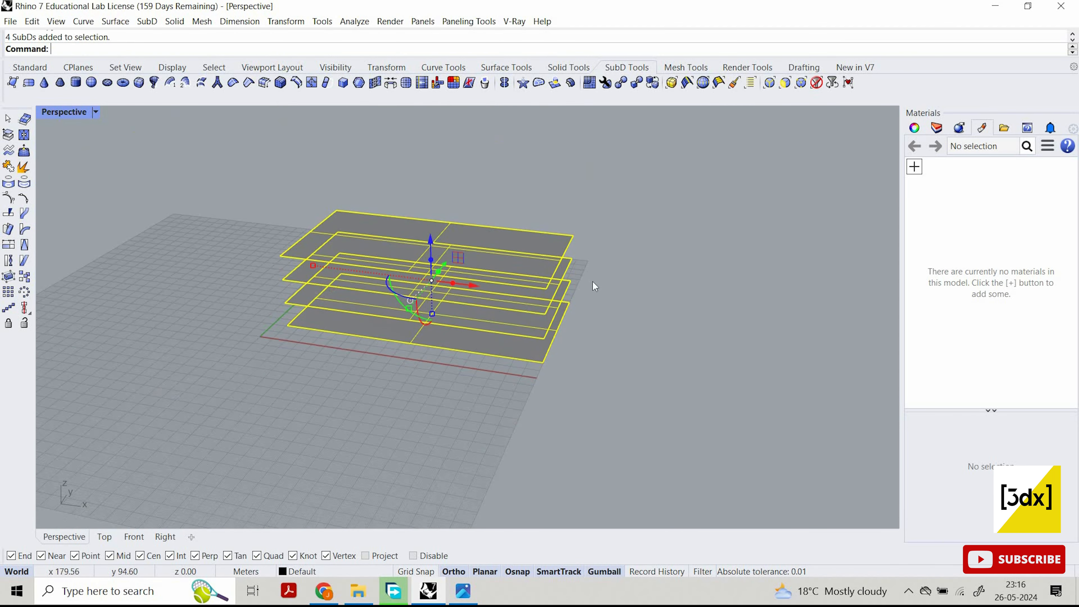
{"action": "left_click", "coordinate": [592, 279]}
{"action": "scroll", "coordinate": [590, 278], "scroll_direction": "up", "scroll_amount": 7}
{"action": "left_click", "coordinate": [486, 277]}
{"action": "scroll", "coordinate": [487, 277], "scroll_direction": "down", "scroll_amount": 5}
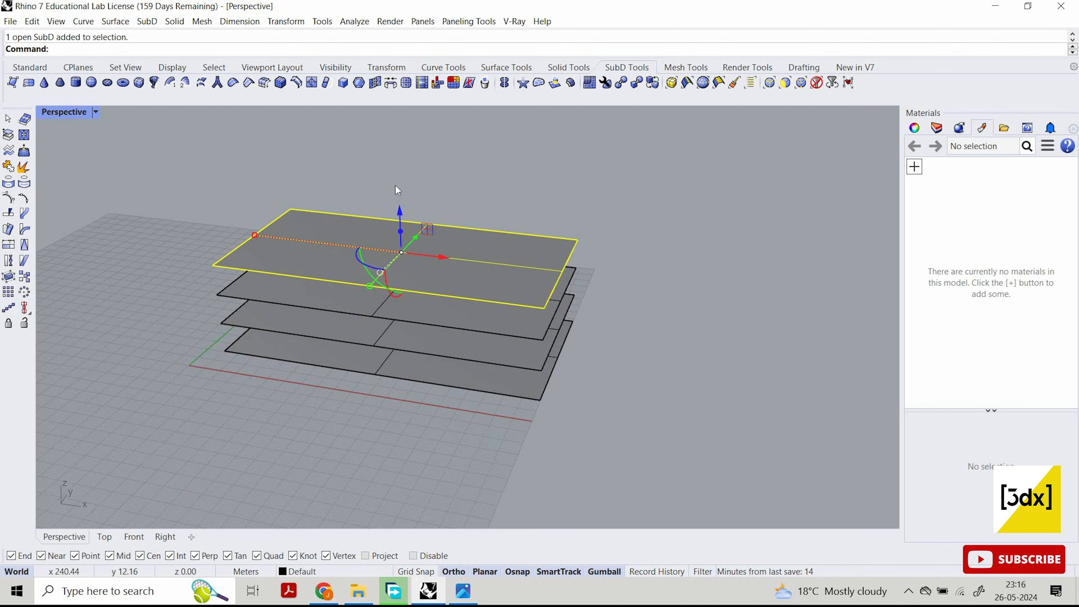
Subdivide all four stacked SubD planes twice and switch them to smooth display.
{"action": "key", "text": "ctrl+a"}
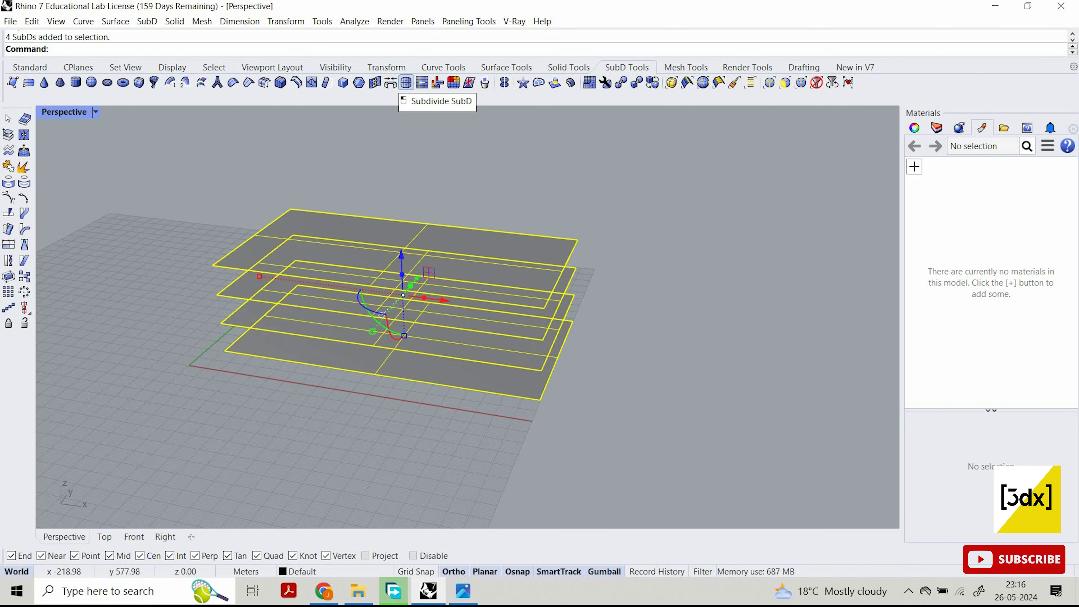
{"action": "left_click", "coordinate": [406, 82]}
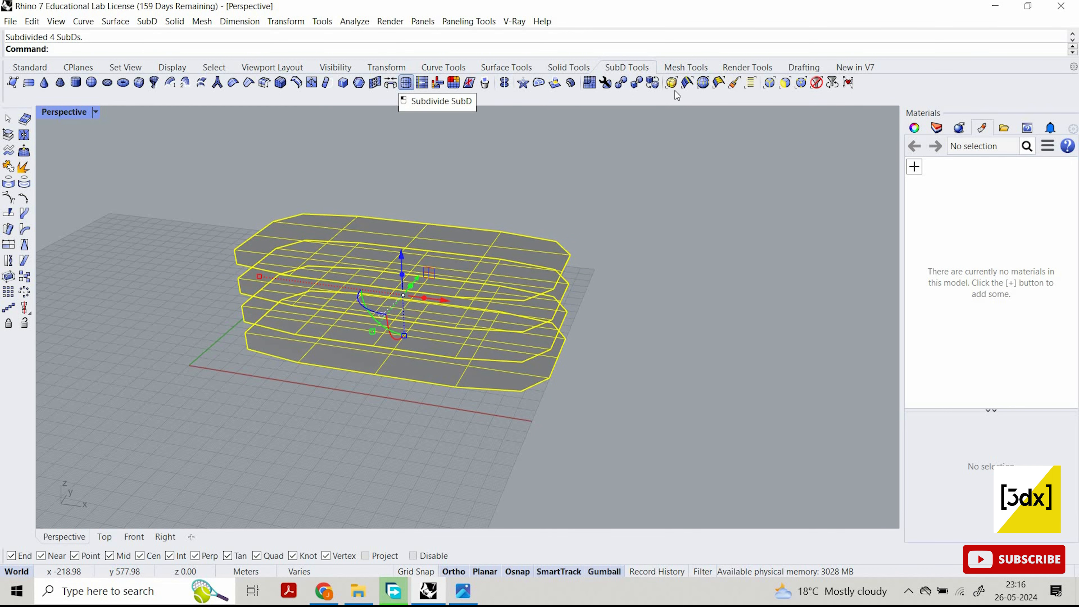
{"action": "left_click", "coordinate": [652, 86]}
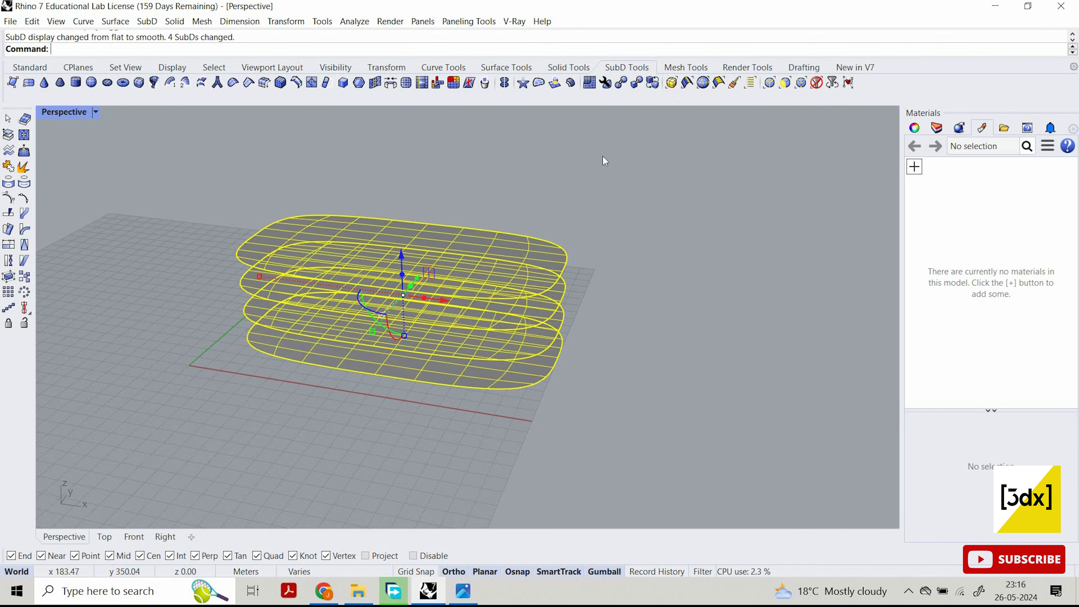
{"action": "scroll", "coordinate": [481, 241], "scroll_direction": "up", "scroll_amount": 5}
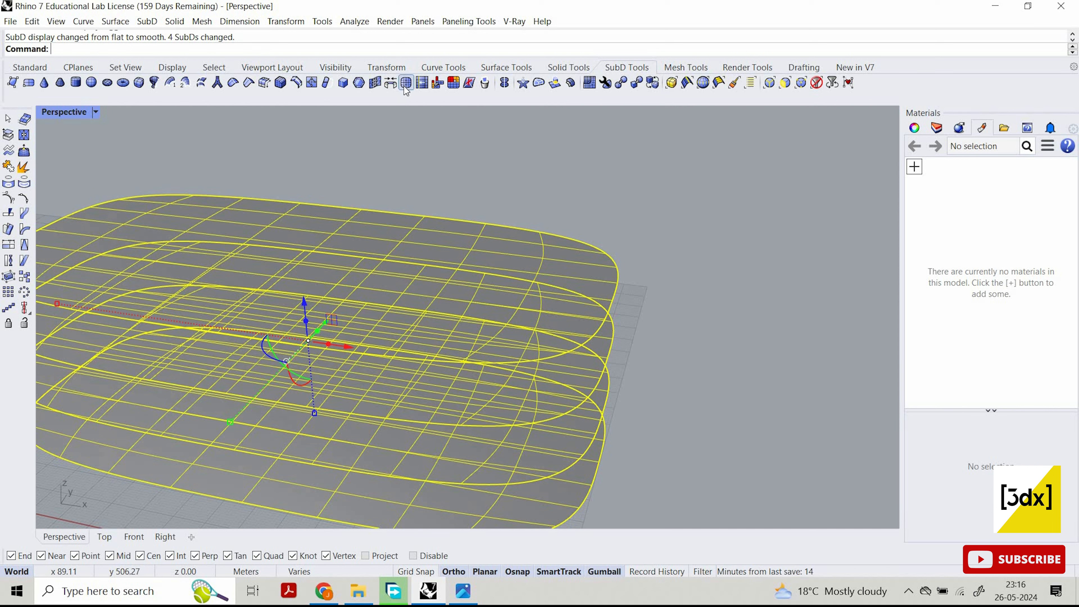
{"action": "key", "text": "ctrl+z"}
{"action": "scroll", "coordinate": [643, 230], "scroll_direction": "down", "scroll_amount": 5}
{"action": "right_click_drag", "start_coordinate": [637, 238], "coordinate": [637, 289]}
Select all four smooth SubDs and try to scale them along the X axis with Scale1D.
{"action": "left_click_drag", "start_coordinate": [688, 149], "coordinate": [410, 344]}
{"action": "type", "text": "Scale1D"}
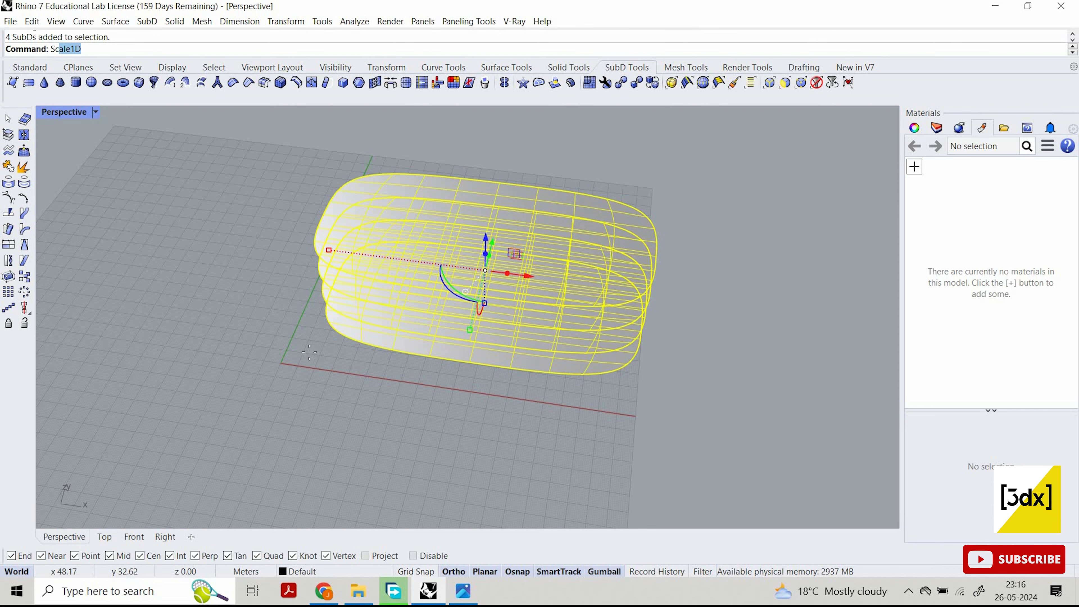
{"action": "key", "text": "Return"}
{"action": "left_click", "coordinate": [325, 339]}
{"action": "scroll", "coordinate": [510, 384], "scroll_direction": "down", "scroll_amount": 3}
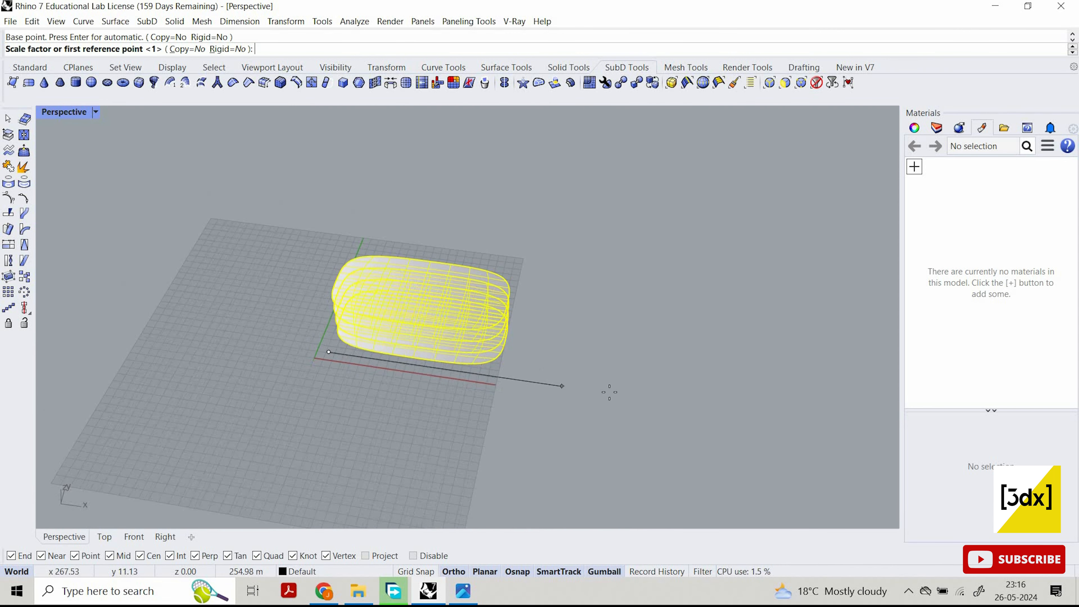
{"action": "left_click", "coordinate": [732, 410]}
{"action": "key", "text": "Escape"}
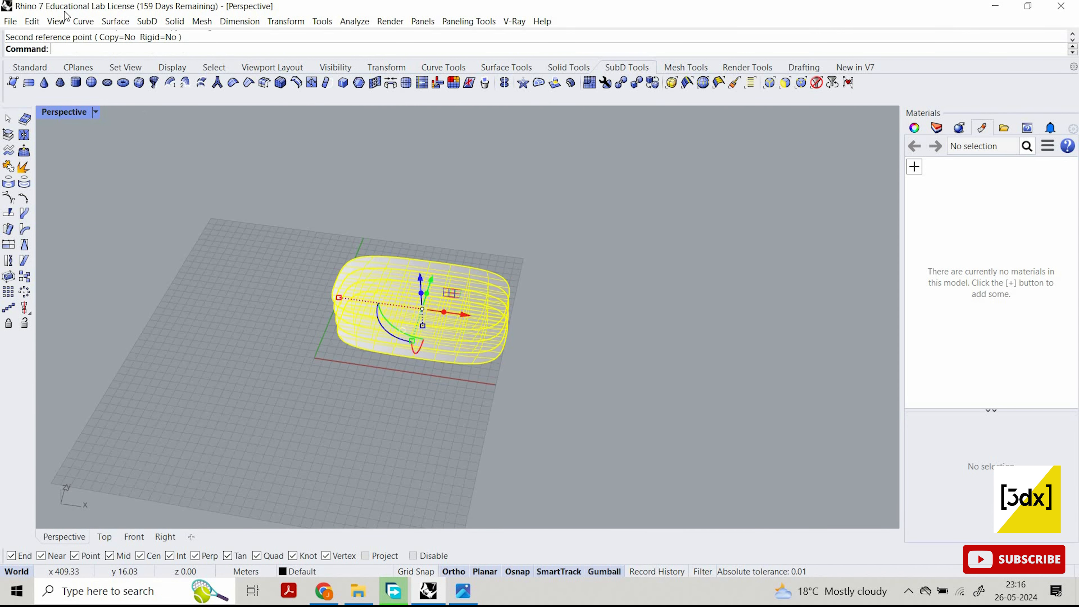
Enlarge the four stacked SubDs in two directions with Scale2D, using a base point near the origin.
{"action": "type", "text": "Scale1D"}
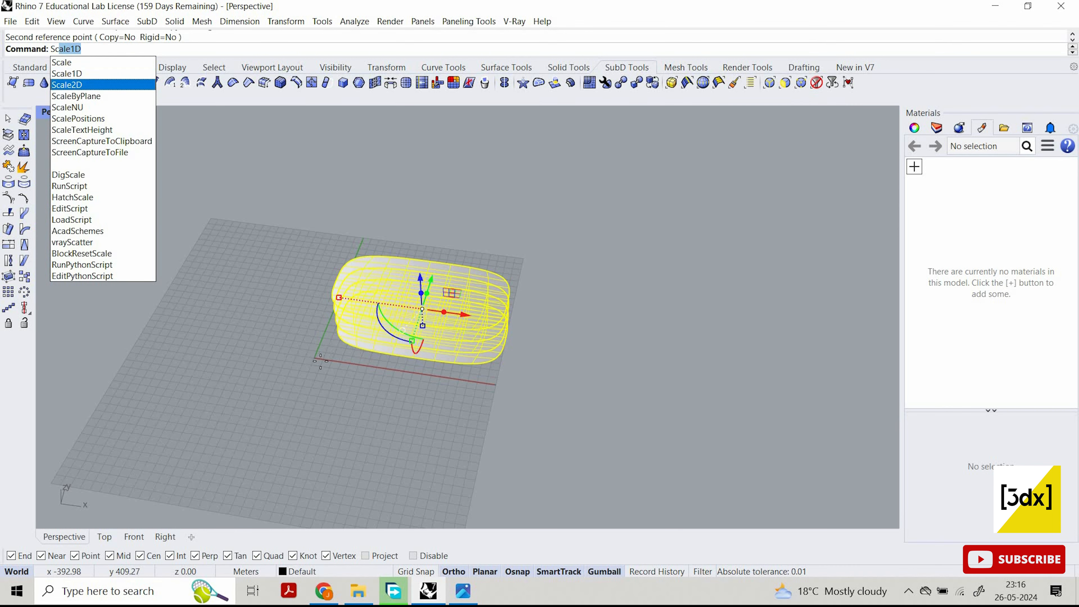
{"action": "left_click", "coordinate": [79, 85]}
{"action": "left_click", "coordinate": [314, 354]}
{"action": "left_click", "coordinate": [606, 396]}
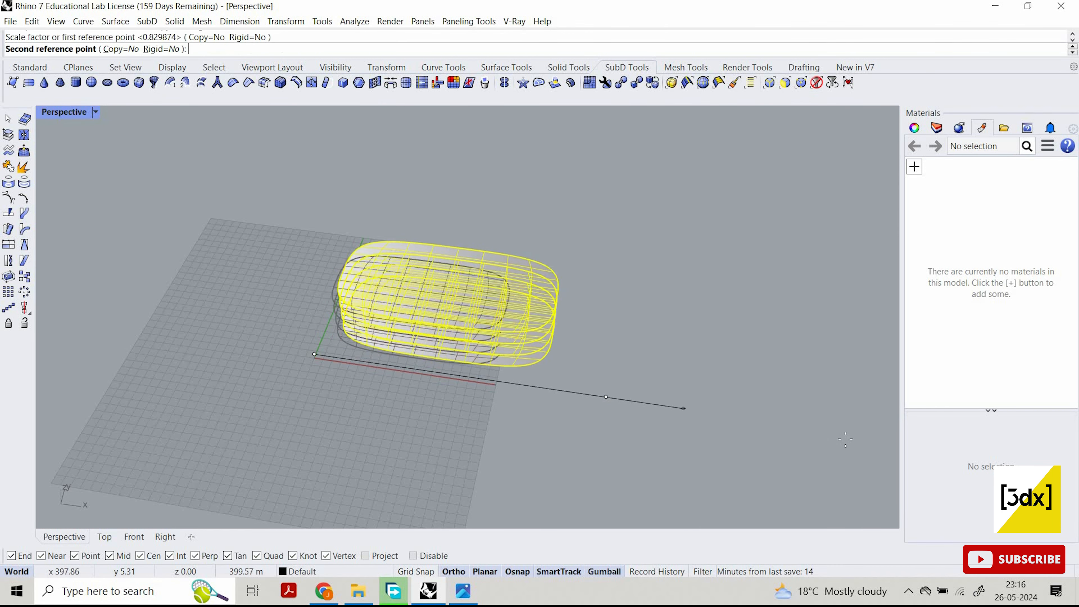
{"action": "left_click", "coordinate": [691, 359]}
{"action": "scroll", "coordinate": [515, 324], "scroll_direction": "down", "scroll_amount": 2}
{"action": "scroll", "coordinate": [505, 347], "scroll_direction": "up", "scroll_amount": 3}
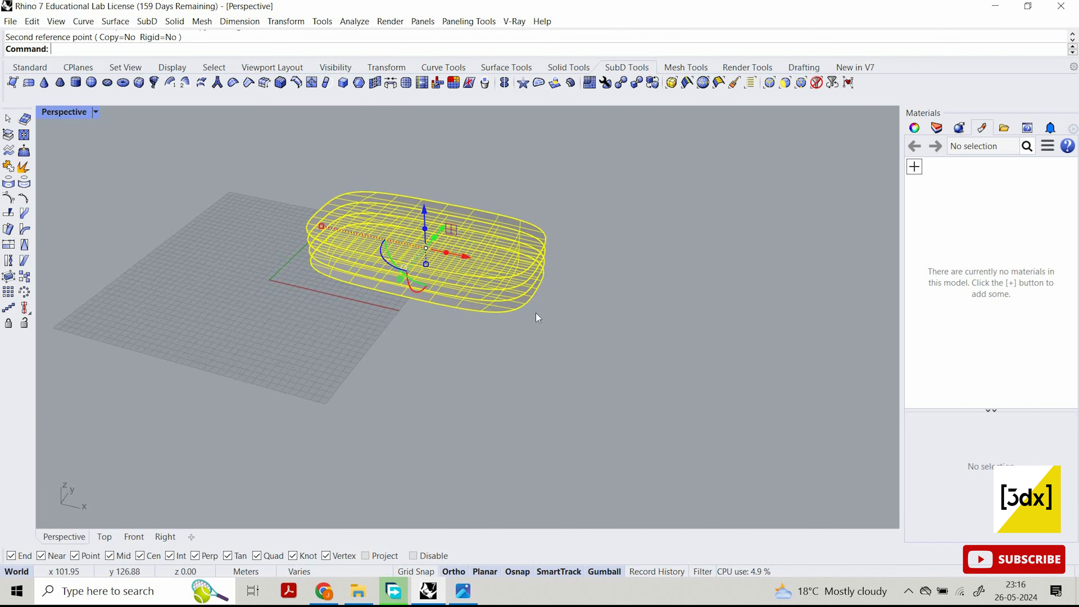
{"action": "scroll", "coordinate": [536, 312], "scroll_direction": "up", "scroll_amount": 5}
{"action": "key", "text": "Escape"}
Inspect the enlarged stack's layers up close, and switch to the Photos app to study the reference image's curved connections.
{"action": "scroll", "coordinate": [500, 233], "scroll_direction": "up", "scroll_amount": 5}
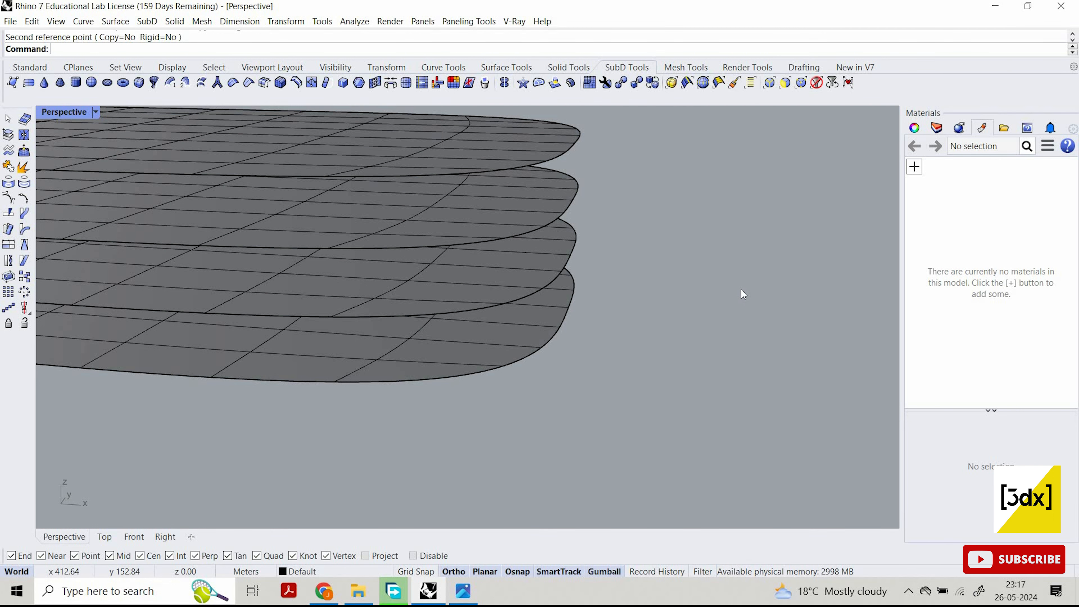
{"action": "scroll", "coordinate": [625, 390], "scroll_direction": "down", "scroll_amount": 8}
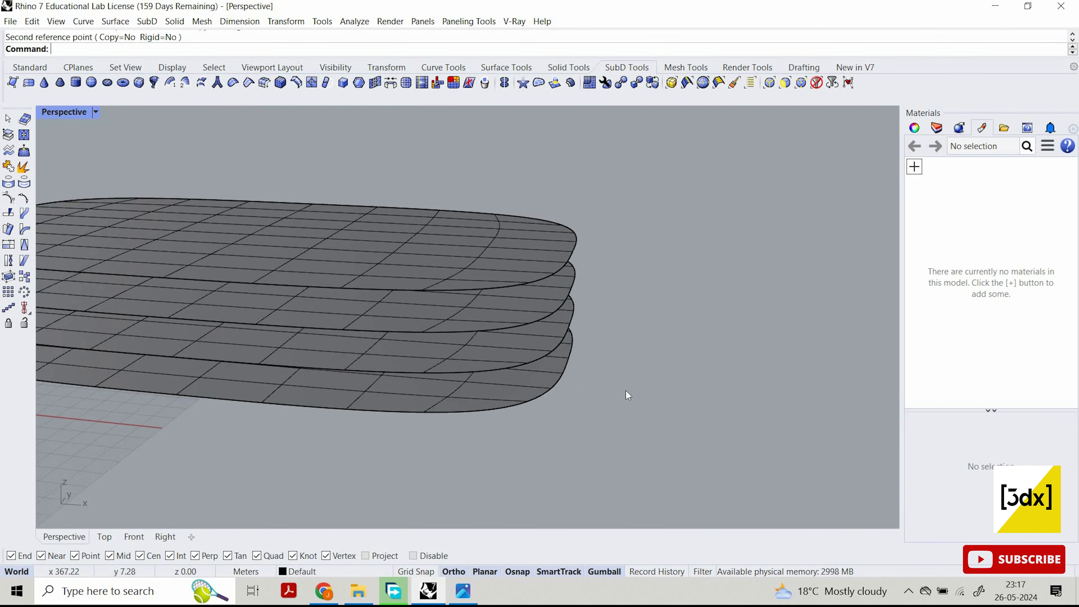
{"action": "right_click_drag", "start_coordinate": [450, 355], "coordinate": [499, 288]}
{"action": "scroll", "coordinate": [596, 394], "scroll_direction": "up", "scroll_amount": 5}
{"action": "mouse_move", "coordinate": [596, 394]}
{"action": "right_mouse_down"}
{"action": "mouse_move", "coordinate": [507, 376]}
{"action": "mouse_move", "coordinate": [474, 405]}
{"action": "mouse_move", "coordinate": [574, 190]}
{"action": "mouse_move", "coordinate": [614, 215]}
{"action": "mouse_move", "coordinate": [495, 371]}
{"action": "mouse_move", "coordinate": [489, 315]}
{"action": "mouse_move", "coordinate": [456, 323]}
{"action": "mouse_move", "coordinate": [476, 330]}
{"action": "mouse_move", "coordinate": [516, 501]}
{"action": "mouse_move", "coordinate": [488, 408]}
{"action": "right_mouse_up"}
{"action": "left_click", "coordinate": [462, 597]}
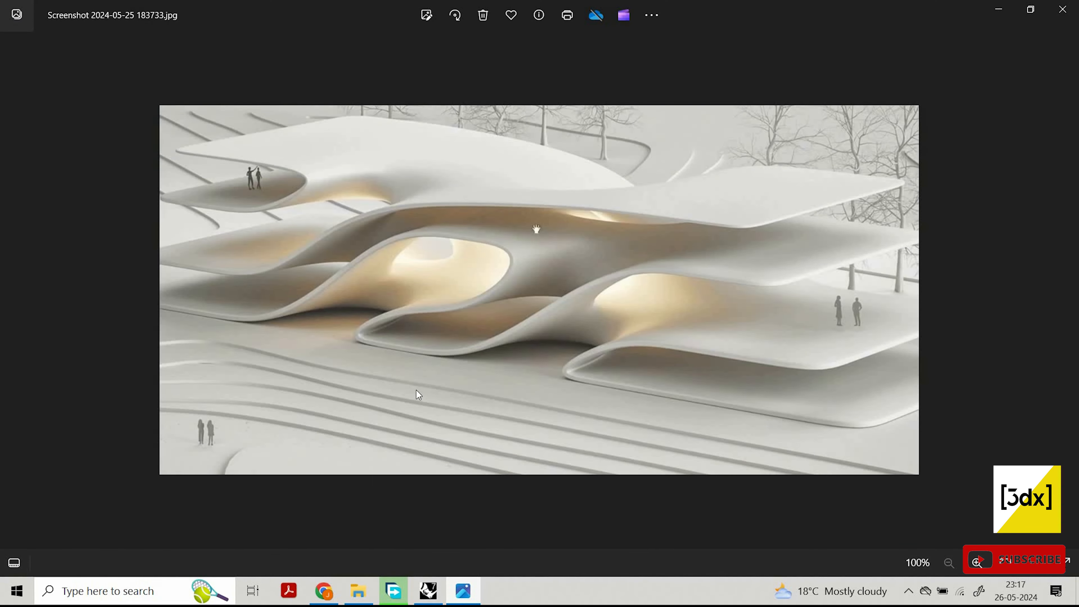
Switch back to Rhino and pick a 2 × 2 block of faces along the top SubD's front edge as the first bridge set.
{"action": "left_click", "coordinate": [462, 594]}
{"action": "right_click_drag", "start_coordinate": [304, 345], "coordinate": [399, 103]}
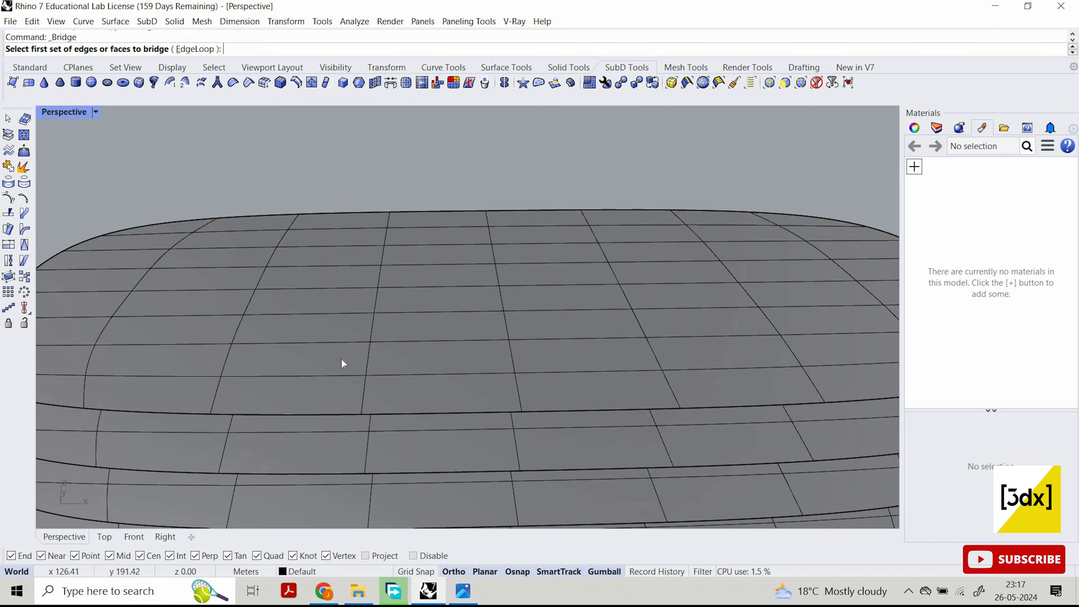
{"action": "scroll", "coordinate": [335, 365], "scroll_direction": "down", "scroll_amount": 5}
{"action": "scroll", "coordinate": [316, 376], "scroll_direction": "up", "scroll_amount": 2}
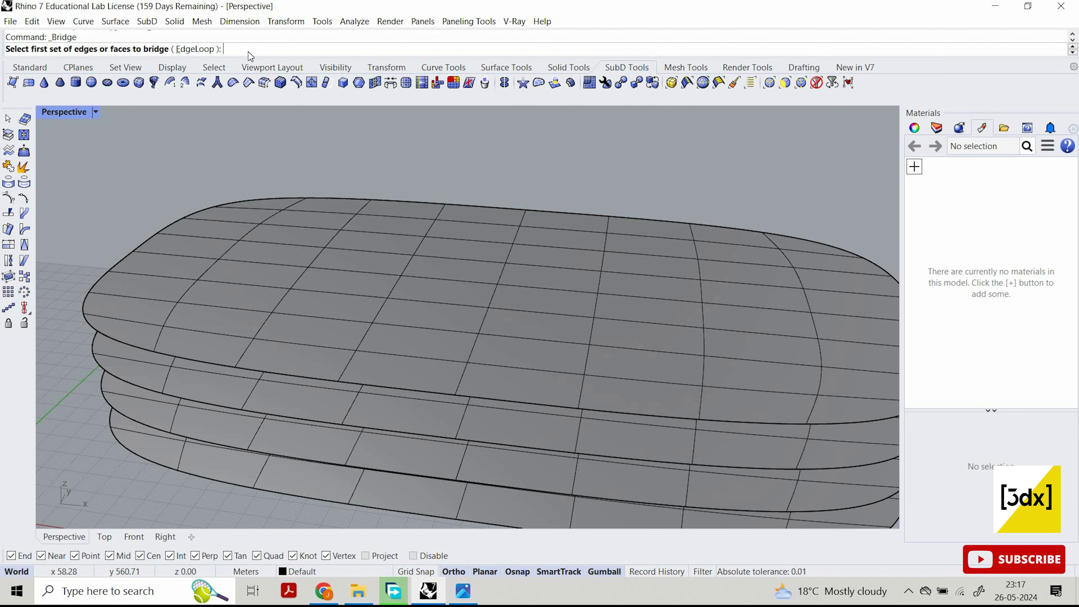
{"action": "left_click", "coordinate": [429, 373]}
{"action": "left_click", "coordinate": [437, 347]}
{"action": "left_click", "coordinate": [525, 359]}
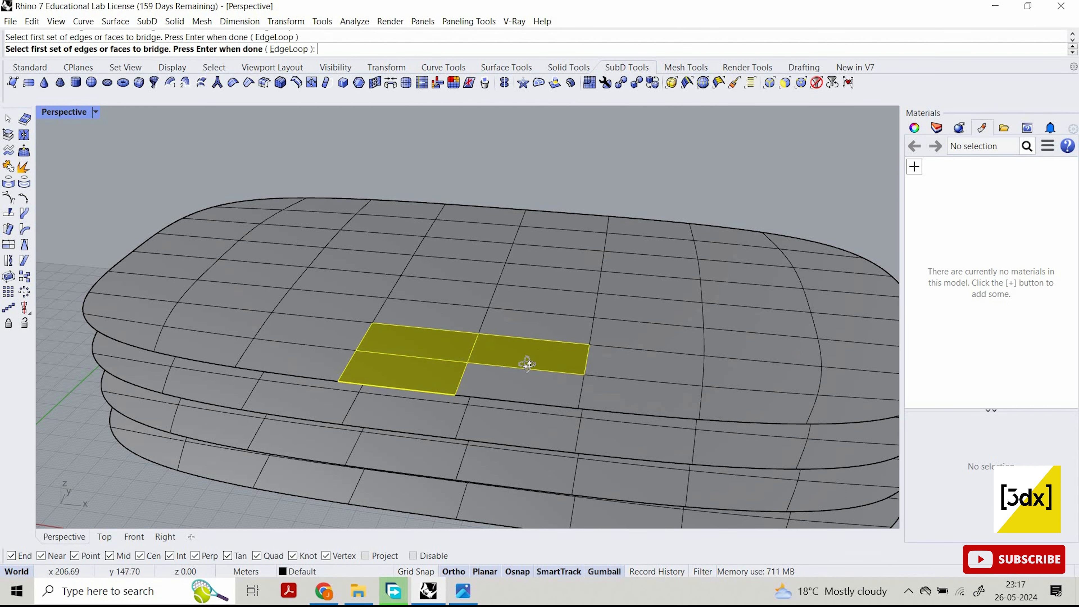
{"action": "left_click", "coordinate": [525, 383]}
{"action": "right_click_drag", "start_coordinate": [358, 404], "coordinate": [119, 64]}
{"action": "scroll", "coordinate": [378, 375], "scroll_direction": "up", "scroll_amount": 4}
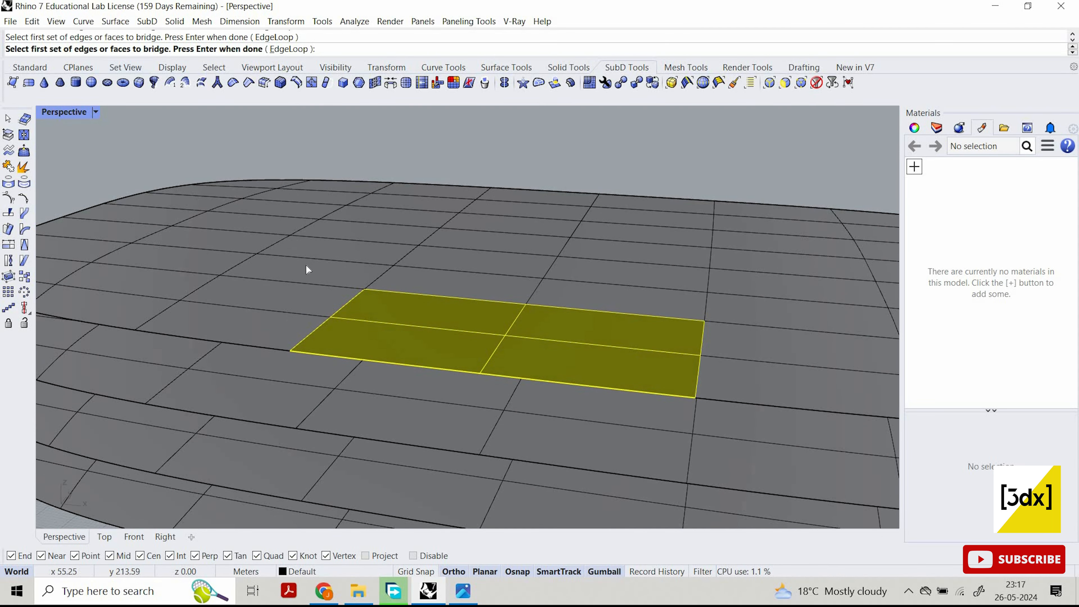
{"action": "key", "text": "Return"}
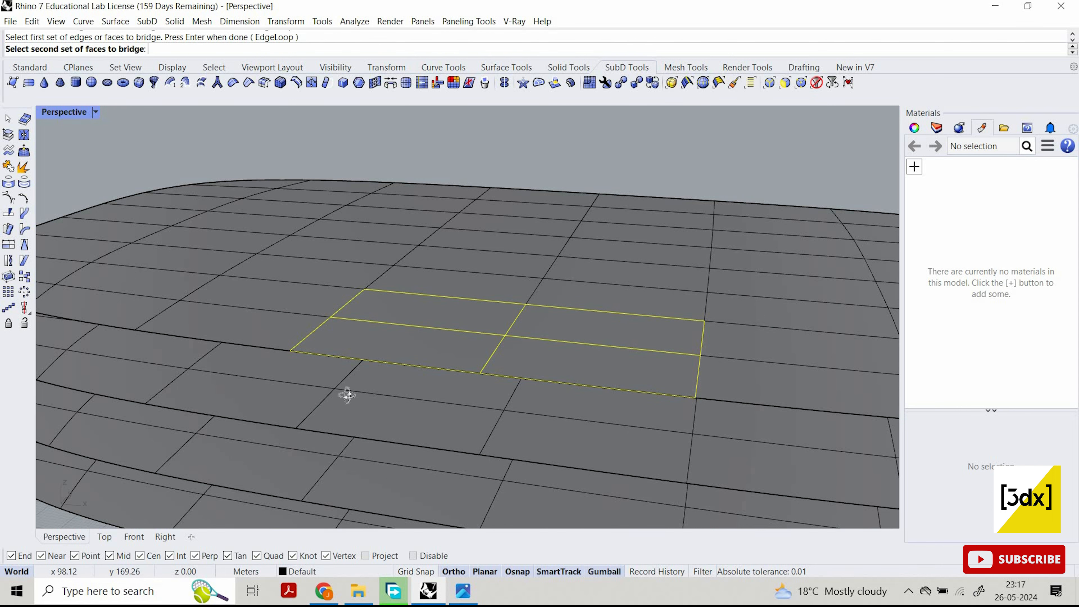
Pick a matching 2 × 2 block of faces along the second SubD's front edge as the second bridge set.
{"action": "scroll", "coordinate": [344, 393], "scroll_direction": "up", "scroll_amount": 4}
{"action": "right_click_drag", "start_coordinate": [261, 384], "coordinate": [329, 345]}
{"action": "left_click", "coordinate": [293, 399]}
{"action": "left_click", "coordinate": [297, 359]}
{"action": "left_click", "coordinate": [446, 372]}
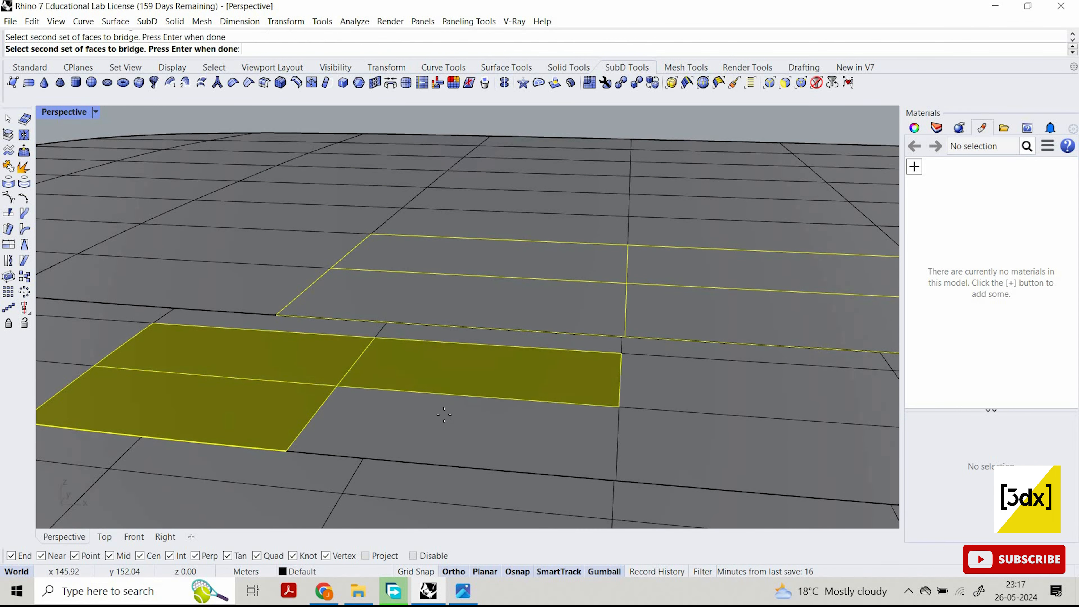
{"action": "left_click", "coordinate": [444, 415]}
{"action": "key", "text": "Return"}
Preview the bridge between the top two SubDs with creased edges, and turn Crease back off.
{"action": "scroll", "coordinate": [272, 198], "scroll_direction": "down", "scroll_amount": 6}
{"action": "right_click_drag", "start_coordinate": [272, 199], "coordinate": [339, 258]}
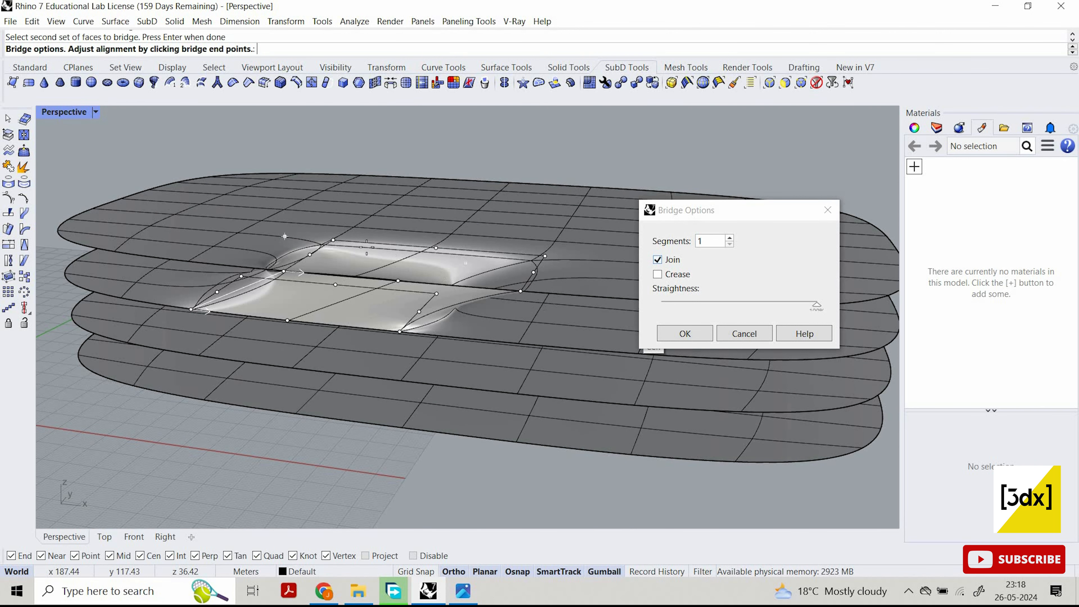
{"action": "left_click", "coordinate": [657, 275]}
{"action": "scroll", "coordinate": [424, 304], "scroll_direction": "up", "scroll_amount": 3}
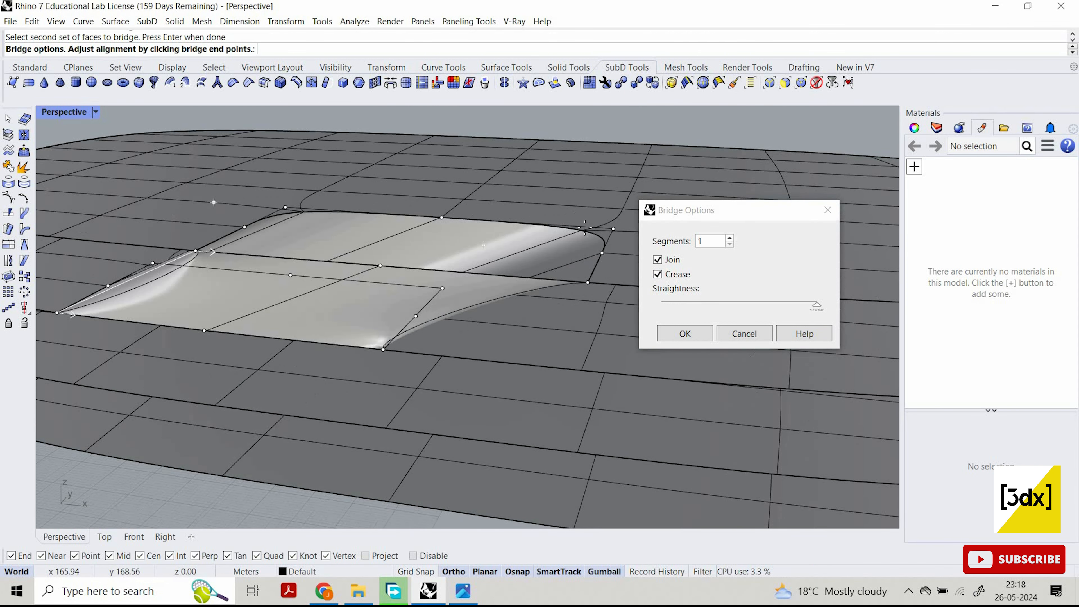
{"action": "left_click", "coordinate": [657, 275]}
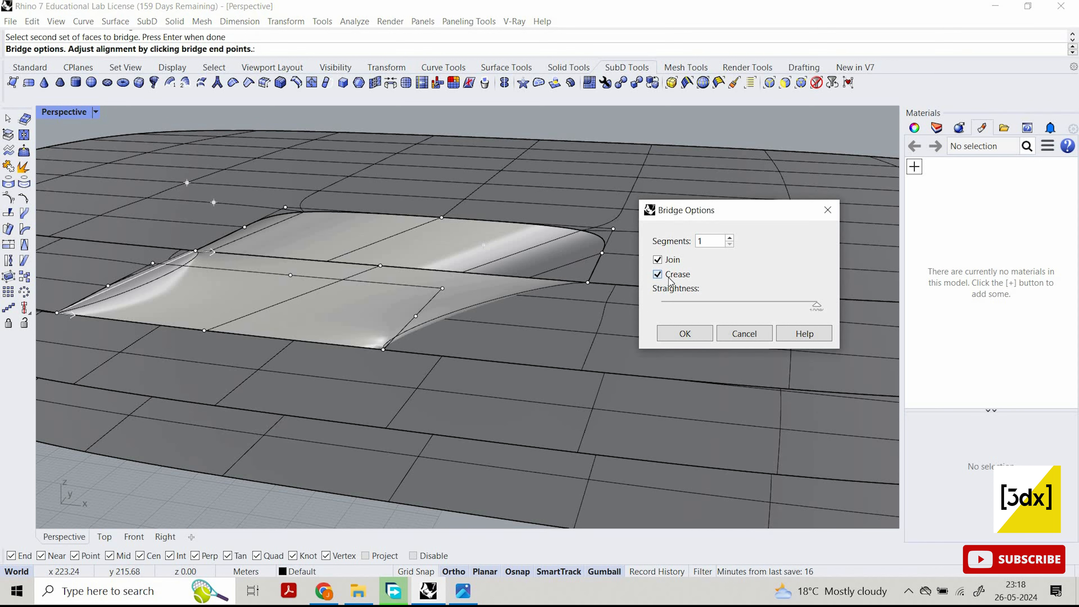
Try several higher segment counts for the bridge preview, and set Segments back to 1.
{"action": "left_click", "coordinate": [729, 240]}
{"action": "left_click", "coordinate": [730, 239]}
{"action": "left_click", "coordinate": [729, 239]}
{"action": "left_click", "coordinate": [729, 239]}
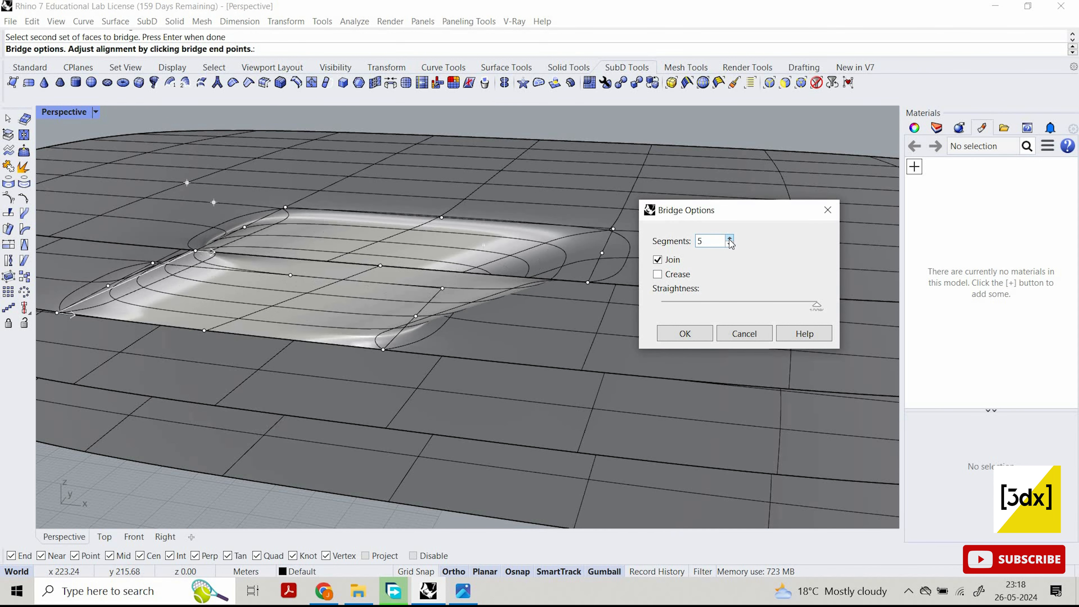
{"action": "left_click", "coordinate": [729, 239]}
{"action": "left_click", "coordinate": [729, 239]}
{"action": "left_click", "coordinate": [729, 239]}
{"action": "left_click", "coordinate": [729, 239]}
{"action": "left_click", "coordinate": [729, 244]}
{"action": "left_click", "coordinate": [730, 243]}
{"action": "left_click", "coordinate": [729, 244]}
{"action": "left_click", "coordinate": [729, 243]}
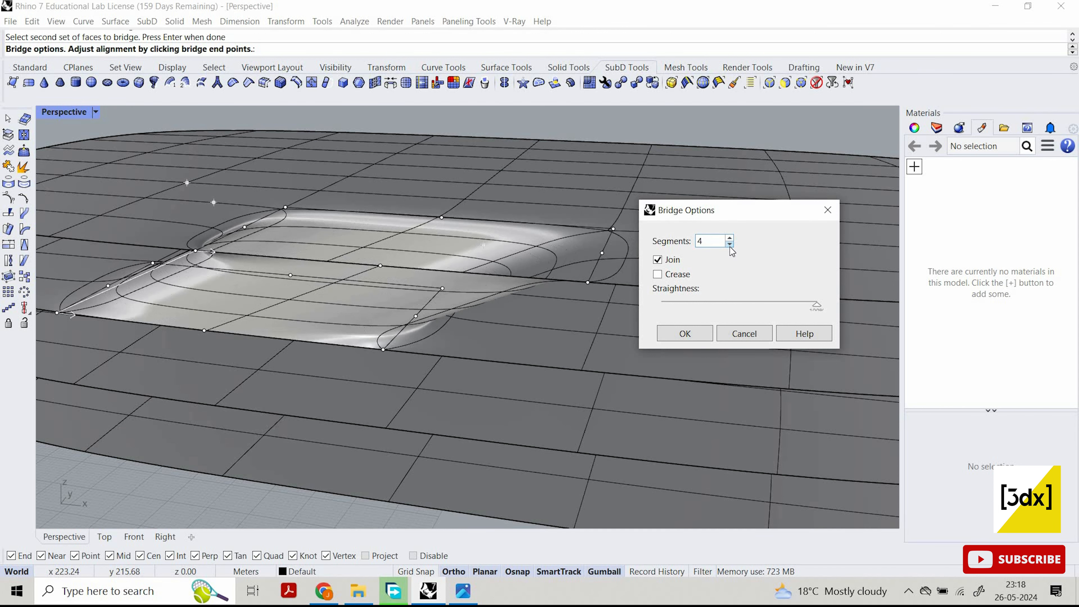
{"action": "left_click", "coordinate": [729, 244]}
{"action": "left_click", "coordinate": [729, 244]}
{"action": "left_click", "coordinate": [729, 243]}
{"action": "left_click", "coordinate": [729, 243]}
Reduce the bridge's straightness, create the joined bridge between the top two SubDs, and check its shape.
{"action": "left_click_drag", "start_coordinate": [816, 307], "coordinate": [902, 306]}
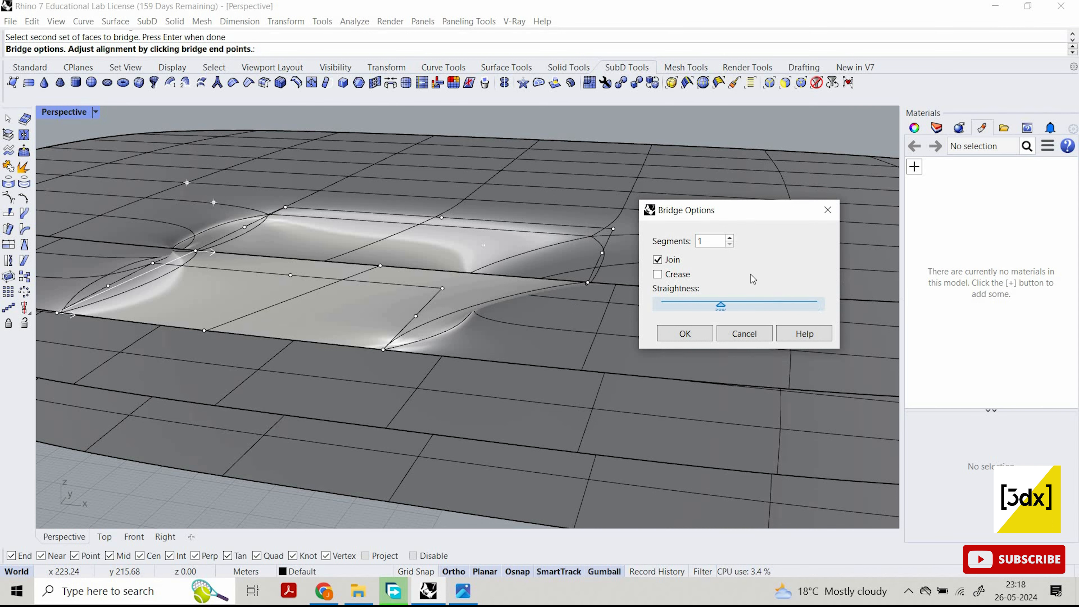
{"action": "key", "text": "Return"}
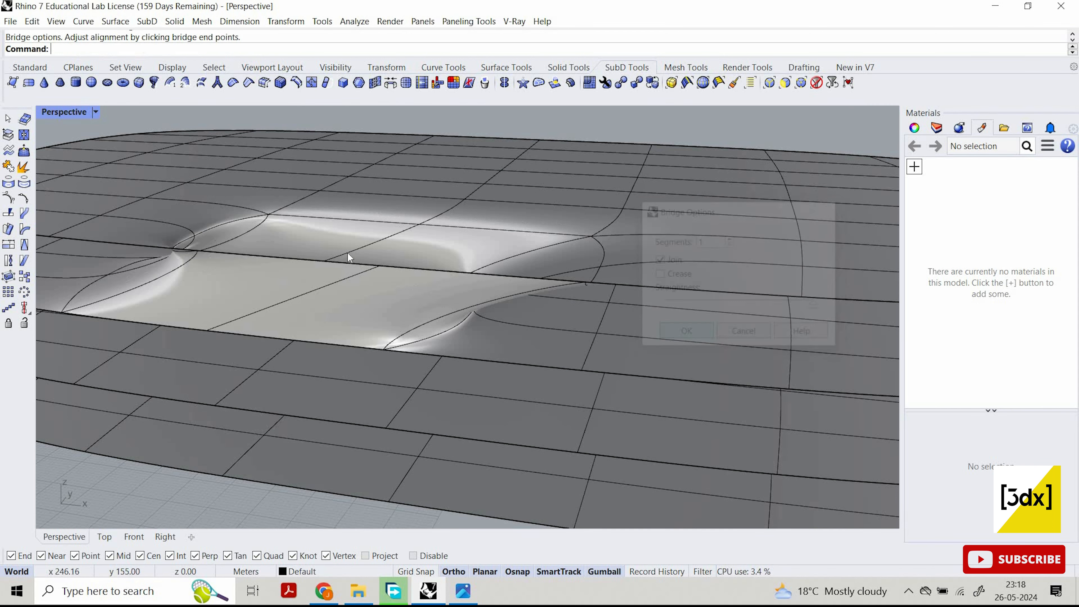
{"action": "scroll", "coordinate": [339, 243], "scroll_direction": "down", "scroll_amount": 5}
{"action": "scroll", "coordinate": [340, 243], "scroll_direction": "up", "scroll_amount": 4}
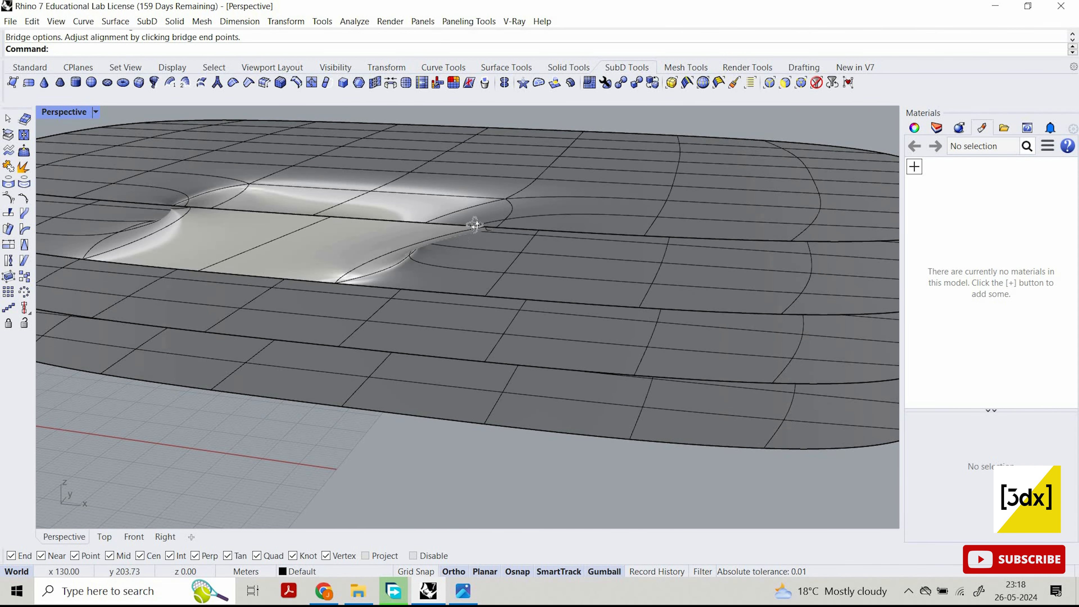
{"action": "scroll", "coordinate": [475, 226], "scroll_direction": "down", "scroll_amount": 6}
{"action": "right_click_drag", "start_coordinate": [448, 263], "coordinate": [428, 251]}
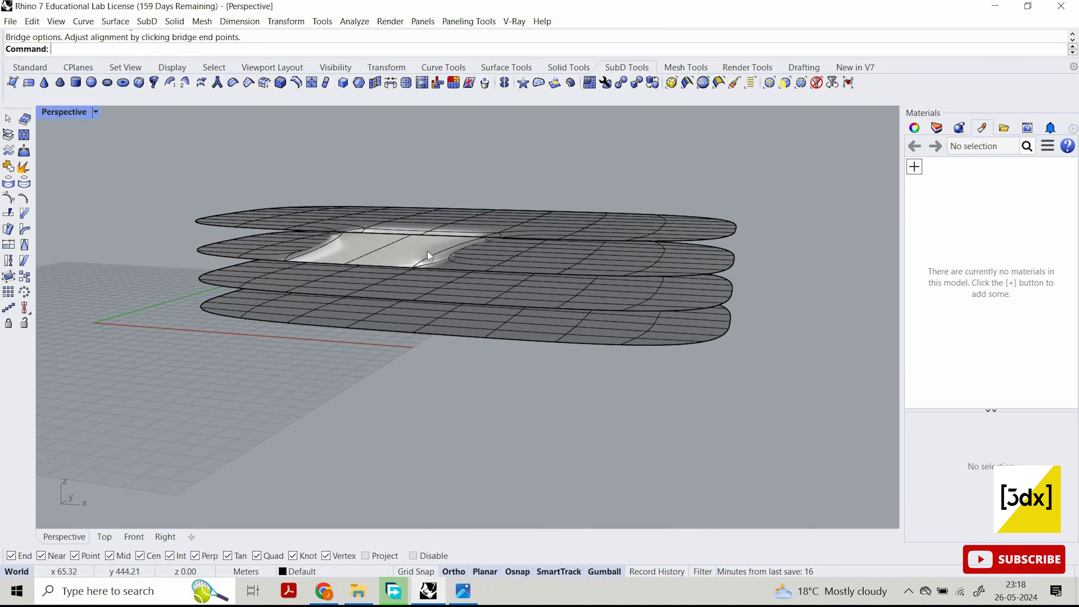
{"action": "scroll", "coordinate": [426, 251], "scroll_direction": "up", "scroll_amount": 3}
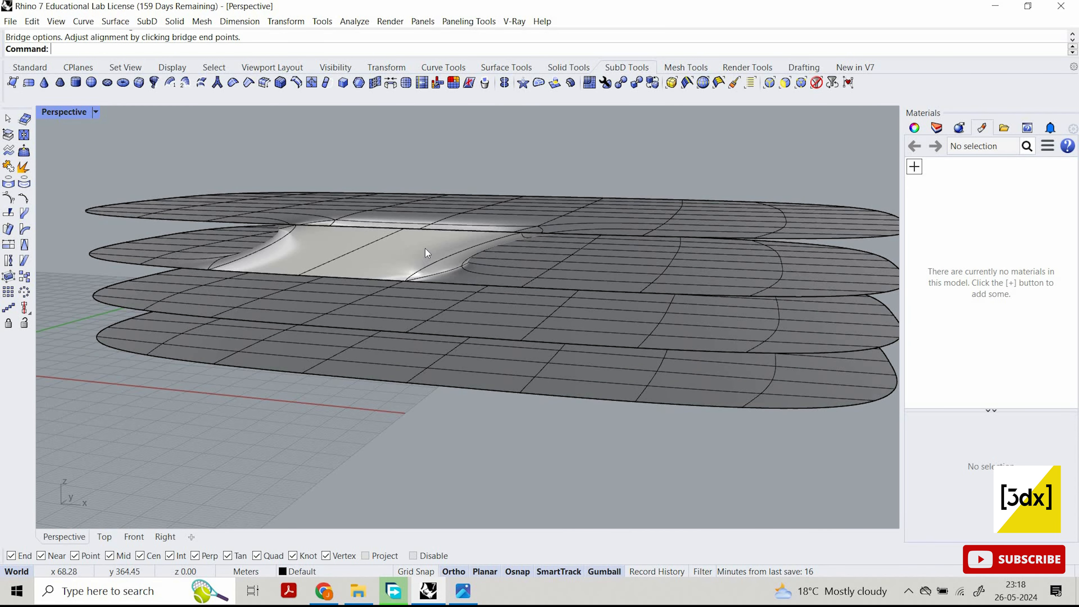
Delete the bridge's front face to open the connection, and compare the shape with the reference image in Photos.
{"action": "left_click", "coordinate": [374, 256]}
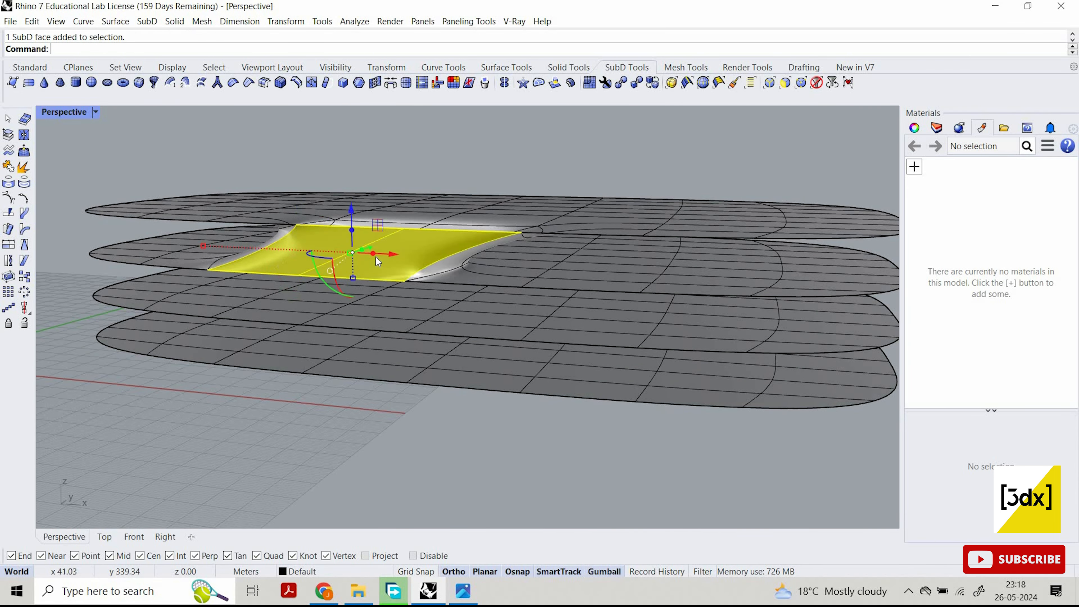
{"action": "key", "text": "Delete"}
{"action": "right_click_drag", "start_coordinate": [408, 226], "coordinate": [374, 310]}
{"action": "left_click", "coordinate": [475, 597]}
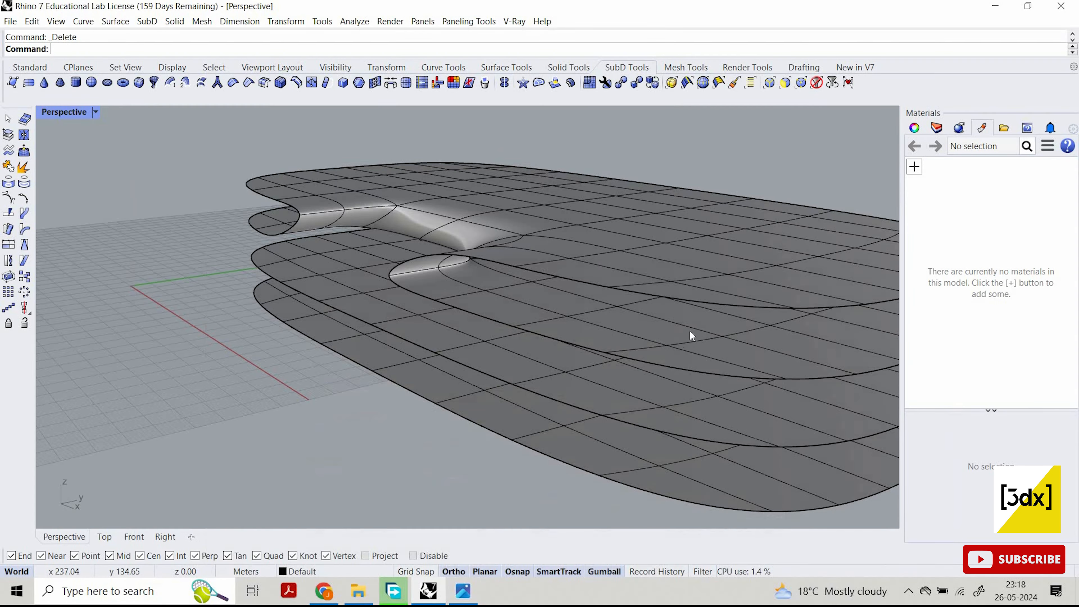
{"action": "right_click_drag", "start_coordinate": [689, 330], "coordinate": [682, 321]}
Undo the face deletion and the bridge, keeping the Scale2D enlargement of the four SubDs.
{"action": "key", "text": "ctrl+z"}
{"action": "key", "text": "ctrl+z"}
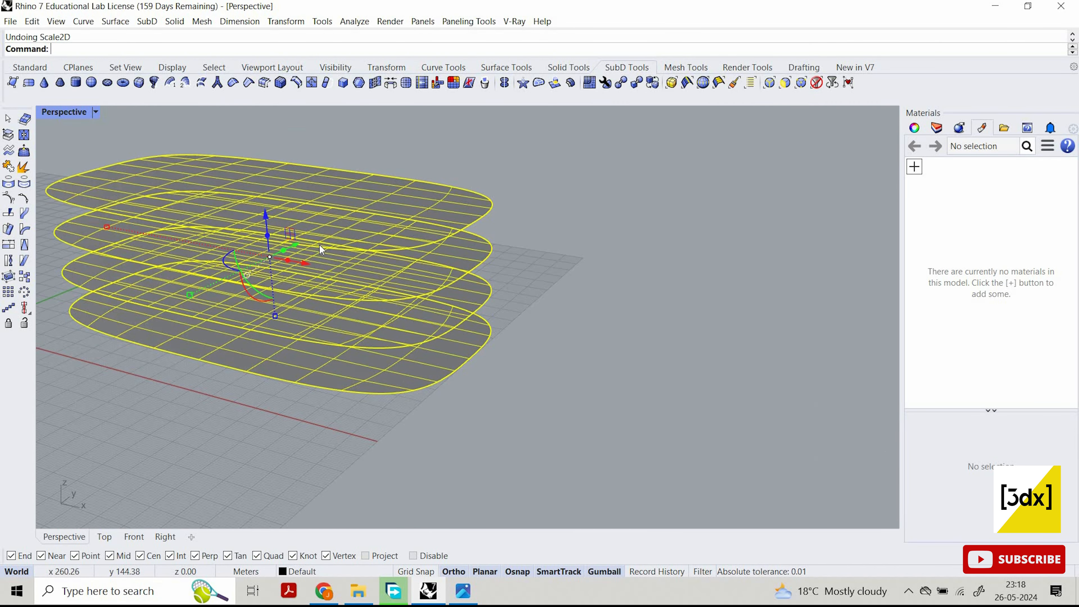
{"action": "key", "text": "ctrl+y"}
{"action": "scroll", "coordinate": [562, 307], "scroll_direction": "down", "scroll_amount": 5}
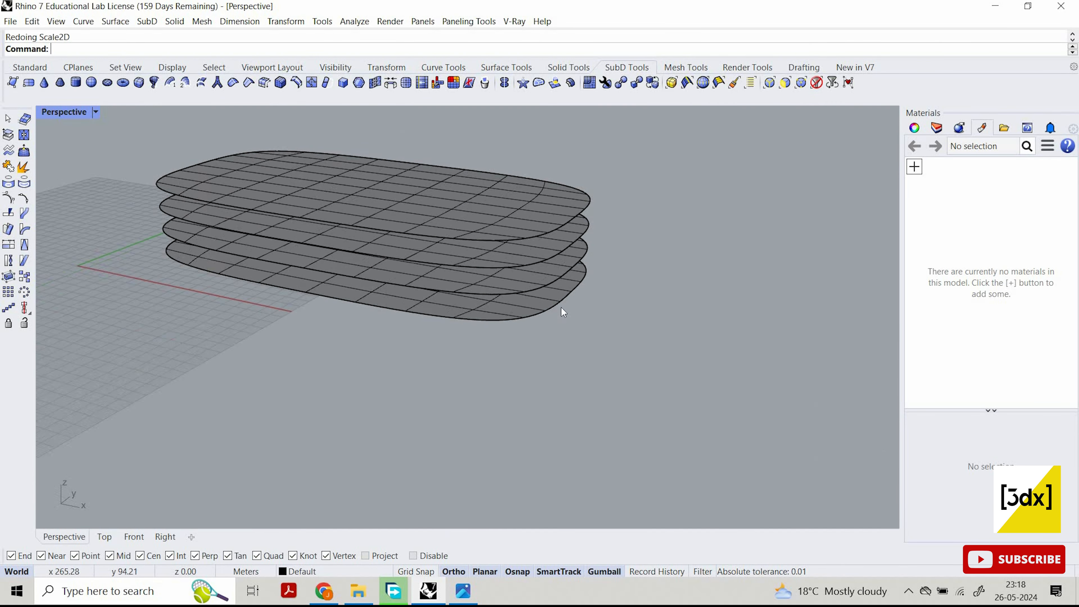
Raise the third SubD from the top vertically to widen the gap above the bottom layer.
{"action": "right_click_drag", "start_coordinate": [562, 307], "coordinate": [519, 267]}
{"action": "scroll", "coordinate": [511, 244], "scroll_direction": "up", "scroll_amount": 3}
{"action": "left_click", "coordinate": [545, 260]}
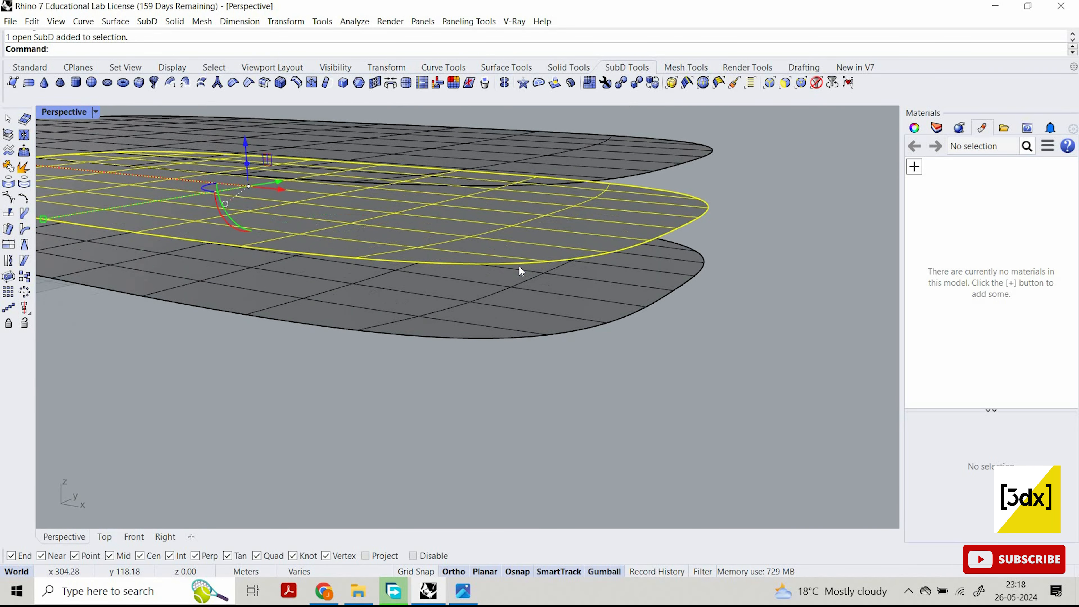
{"action": "right_click_drag", "start_coordinate": [337, 192], "coordinate": [317, 160]}
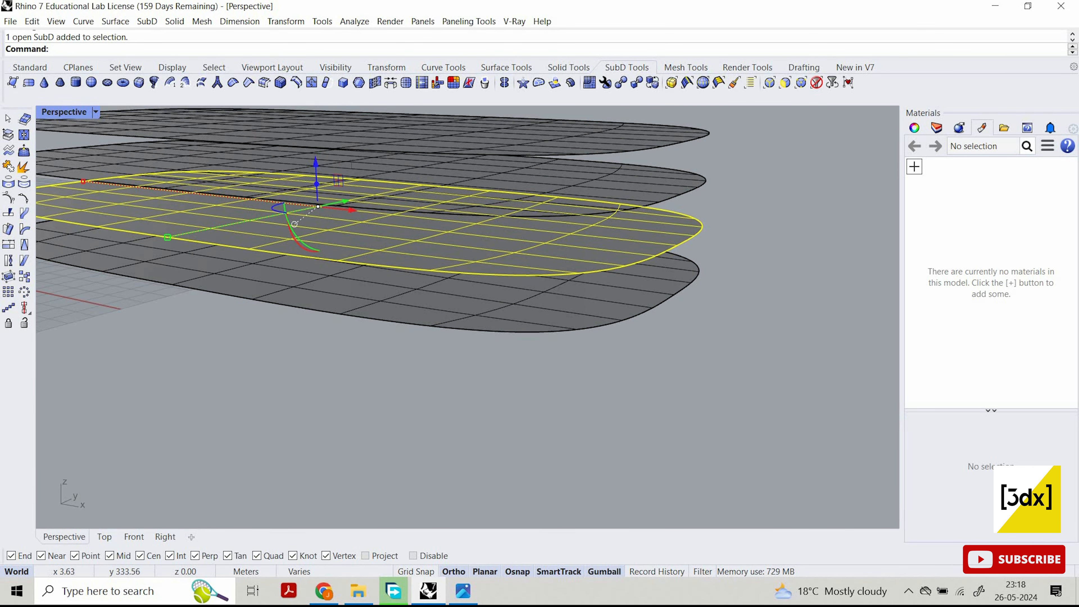
{"action": "left_click", "coordinate": [316, 160]}
{"action": "key", "text": "Return"}
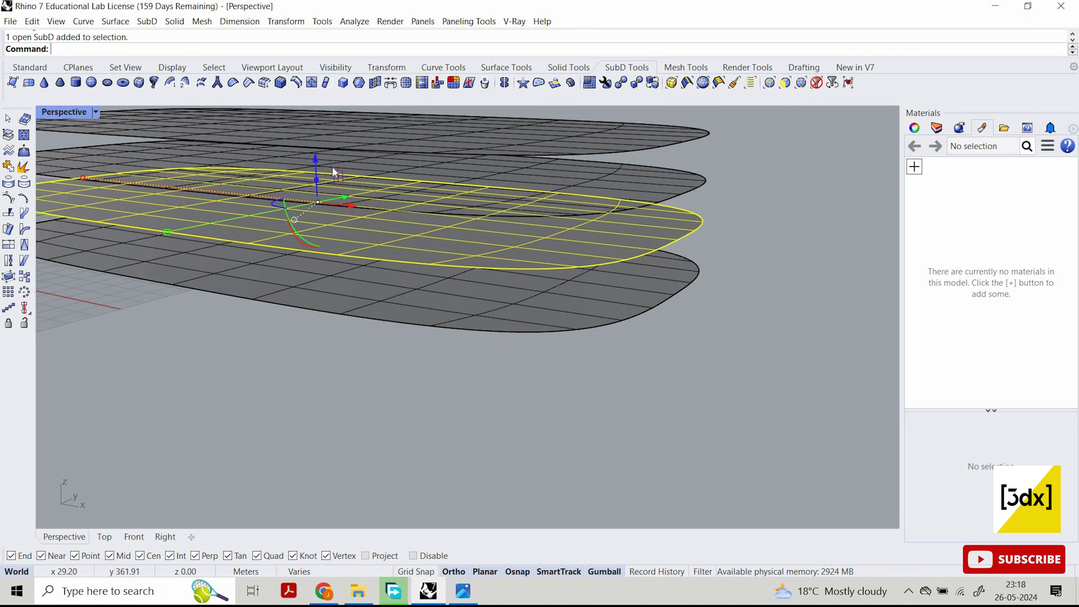
{"action": "key", "text": "ctrl+z"}
{"action": "left_click", "coordinate": [317, 162]}
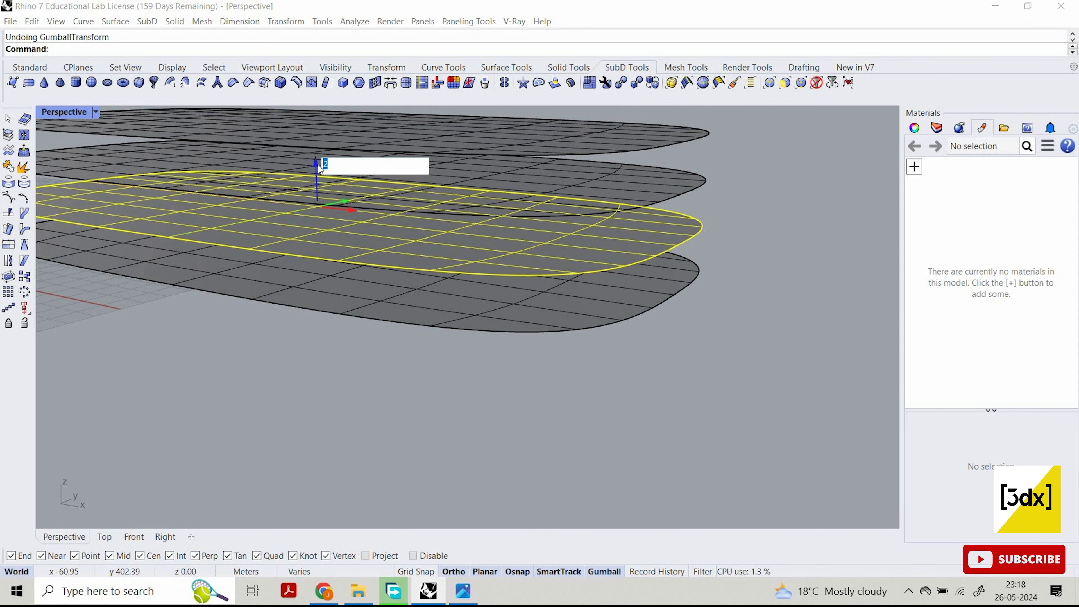
{"action": "scroll", "coordinate": [557, 243], "scroll_direction": "down", "scroll_amount": 4}
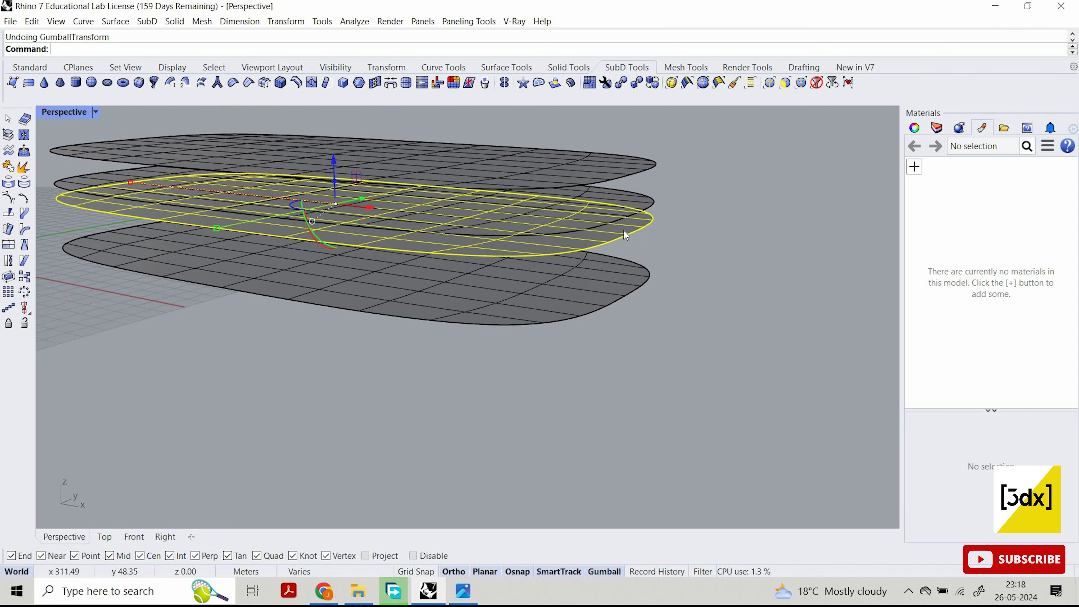
Raise the second SubD from the top by 15 m, and lift the top SubD to a height of about 74.6 m.
{"action": "left_click", "coordinate": [469, 206]}
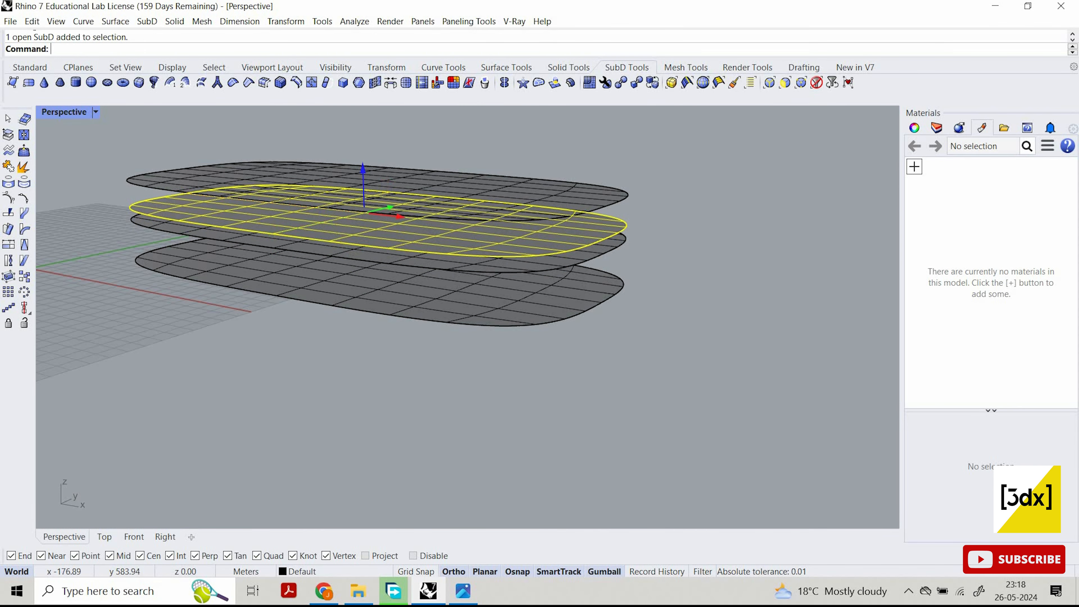
{"action": "left_click", "coordinate": [364, 169]}
{"action": "type", "text": "10"}
{"action": "key", "text": "Return"}
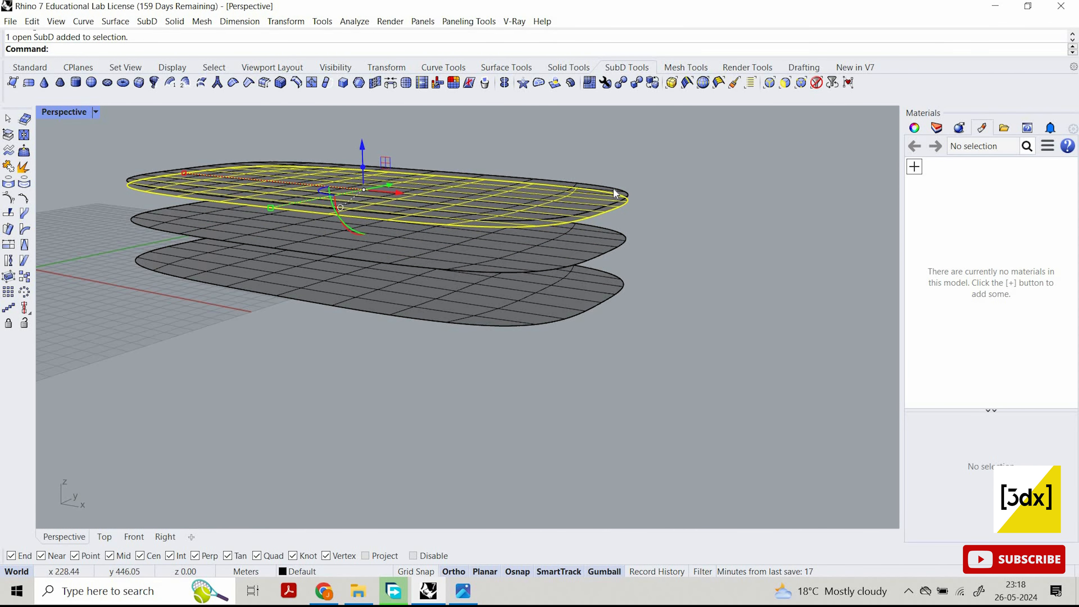
{"action": "left_click", "coordinate": [369, 141]}
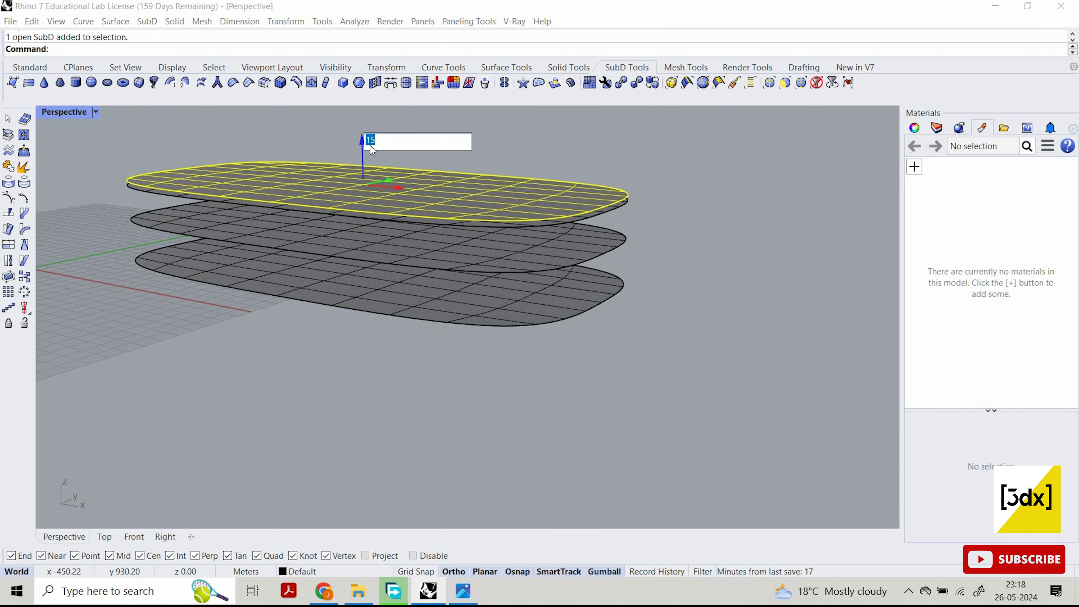
{"action": "type", "text": "2"}
{"action": "key", "text": "Return"}
{"action": "key", "text": "Escape"}
Shrink the top SubD in two directions with Scale2D from its centre vertex, to a factor of about 0.79.
{"action": "right_click_drag", "start_coordinate": [578, 169], "coordinate": [414, 176]}
{"action": "left_click", "coordinate": [451, 232]}
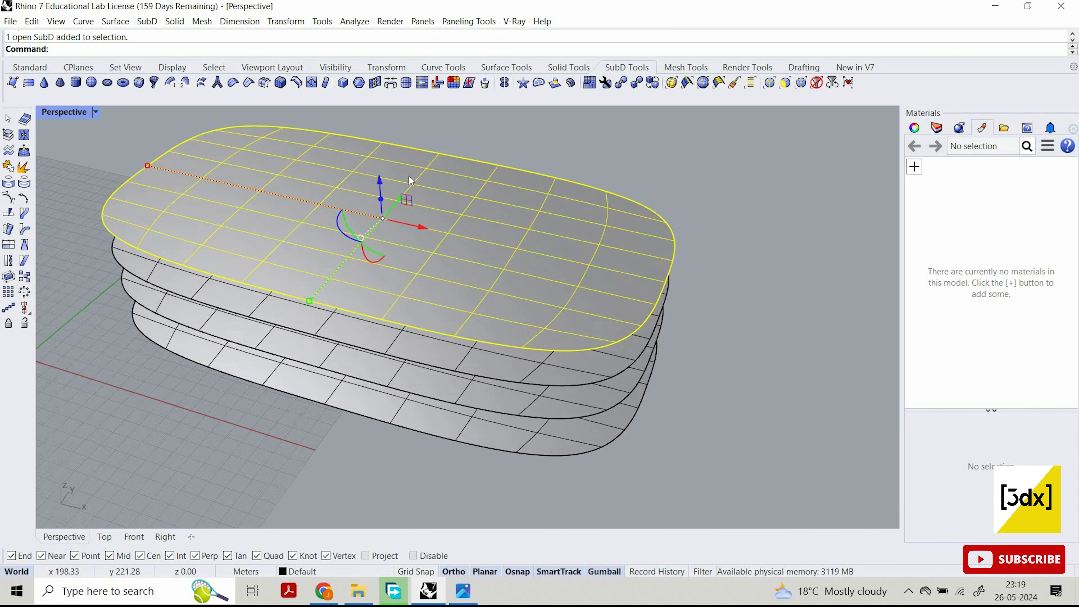
{"action": "type", "text": "Scale2D"}
{"action": "key", "text": "Return"}
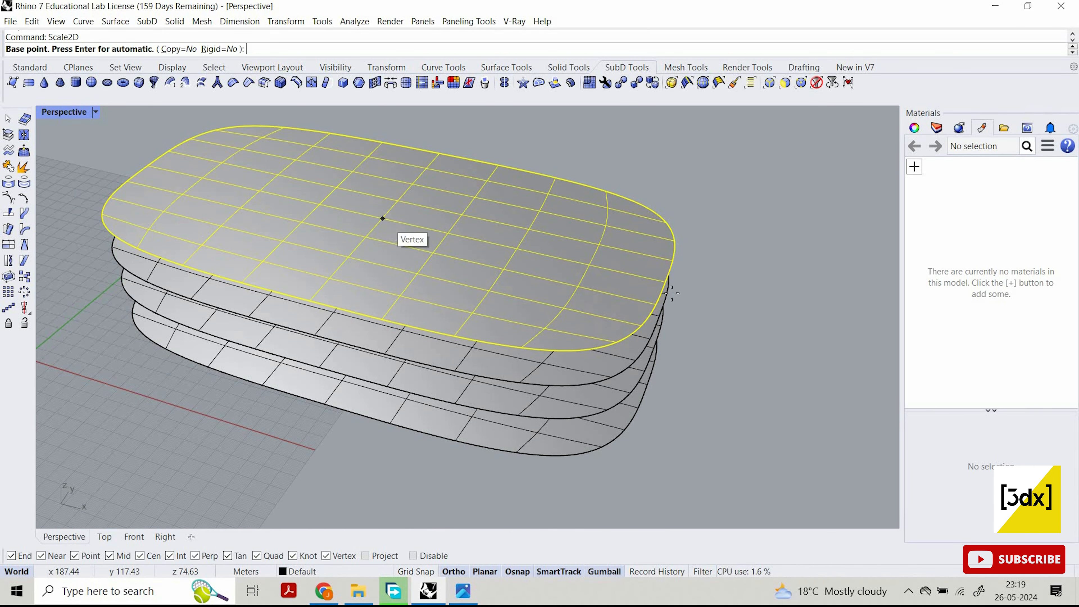
{"action": "left_click", "coordinate": [382, 218]}
{"action": "left_click", "coordinate": [665, 282]}
{"action": "right_click_drag", "start_coordinate": [591, 257], "coordinate": [477, 183]}
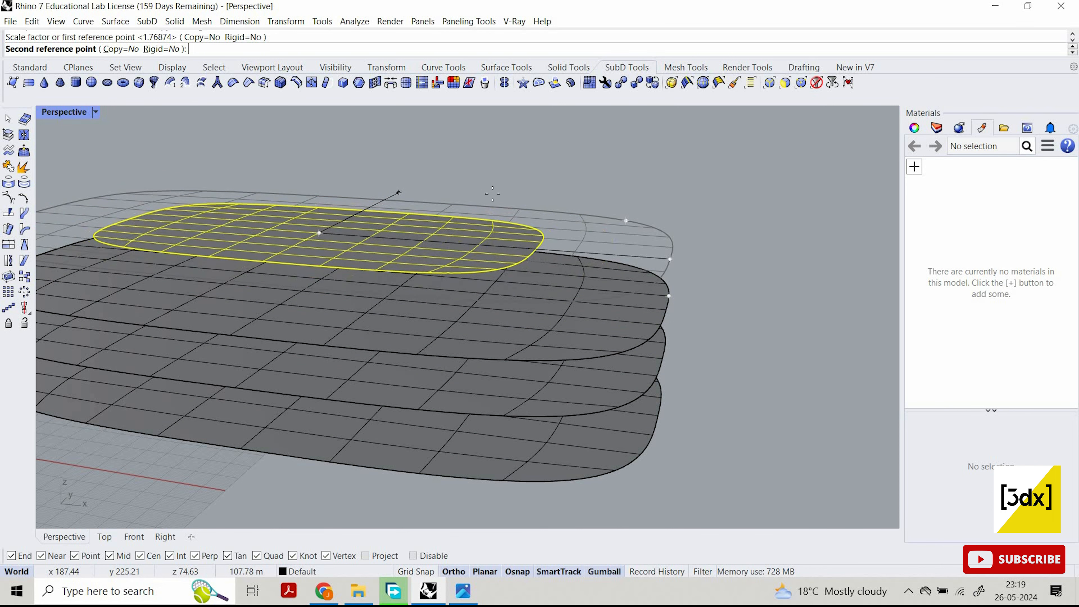
{"action": "left_click", "coordinate": [322, 305]}
Shrink the second SubD from the top in two directions with Scale2D from its centre vertex, to a factor of about 0.87.
{"action": "scroll", "coordinate": [319, 289], "scroll_direction": "up", "scroll_amount": 5}
{"action": "right_click", "coordinate": [319, 289]}
{"action": "left_click", "coordinate": [537, 327]}
{"action": "scroll", "coordinate": [537, 327], "scroll_direction": "down", "scroll_amount": 5}
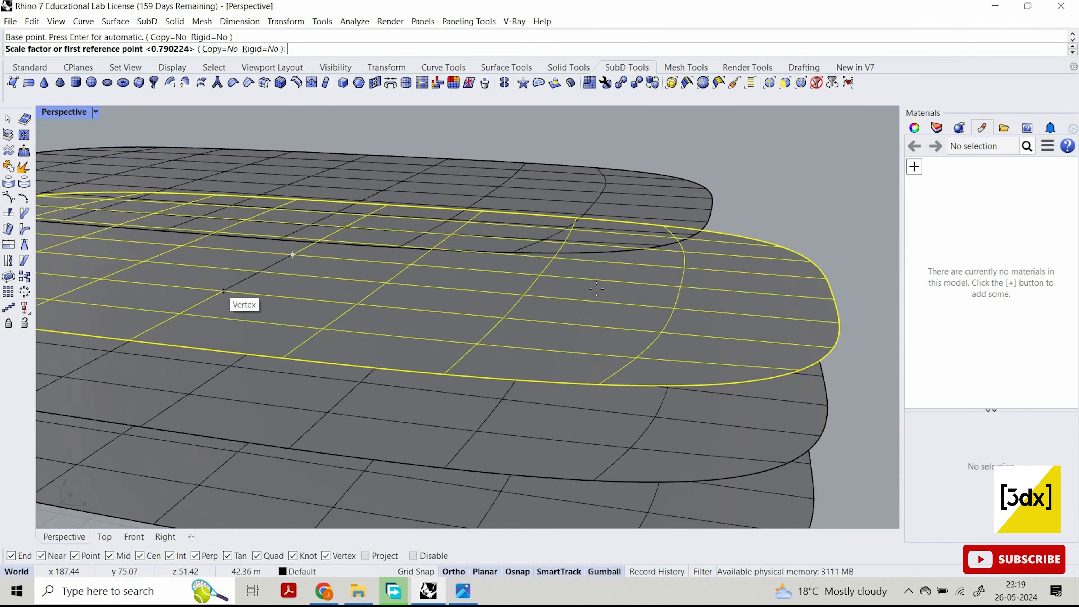
{"action": "left_click", "coordinate": [608, 296]}
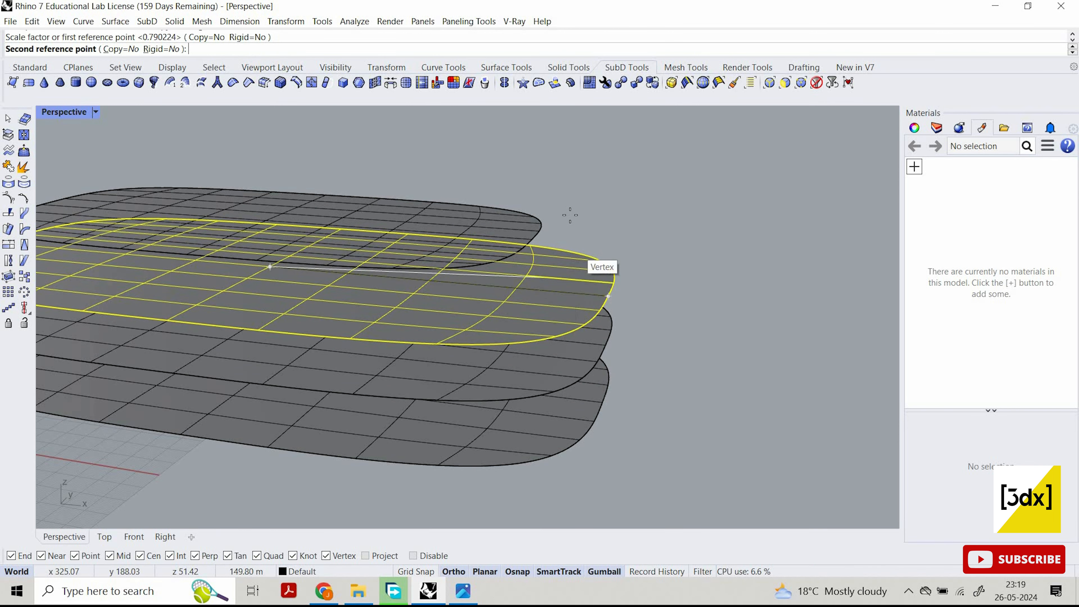
{"action": "scroll", "coordinate": [500, 194], "scroll_direction": "up", "scroll_amount": 3}
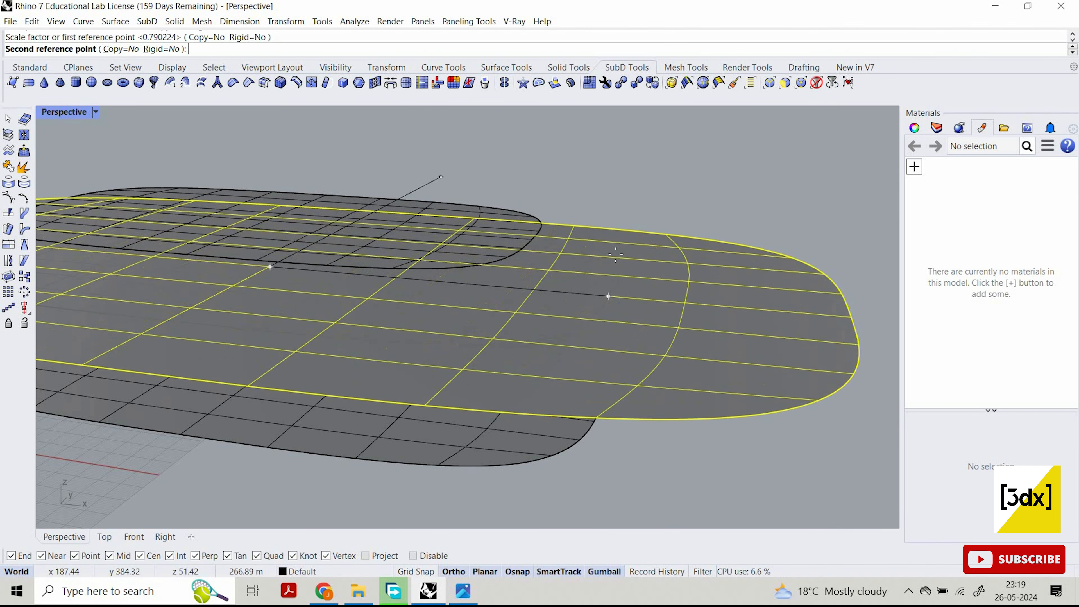
{"action": "scroll", "coordinate": [573, 255], "scroll_direction": "down", "scroll_amount": 3}
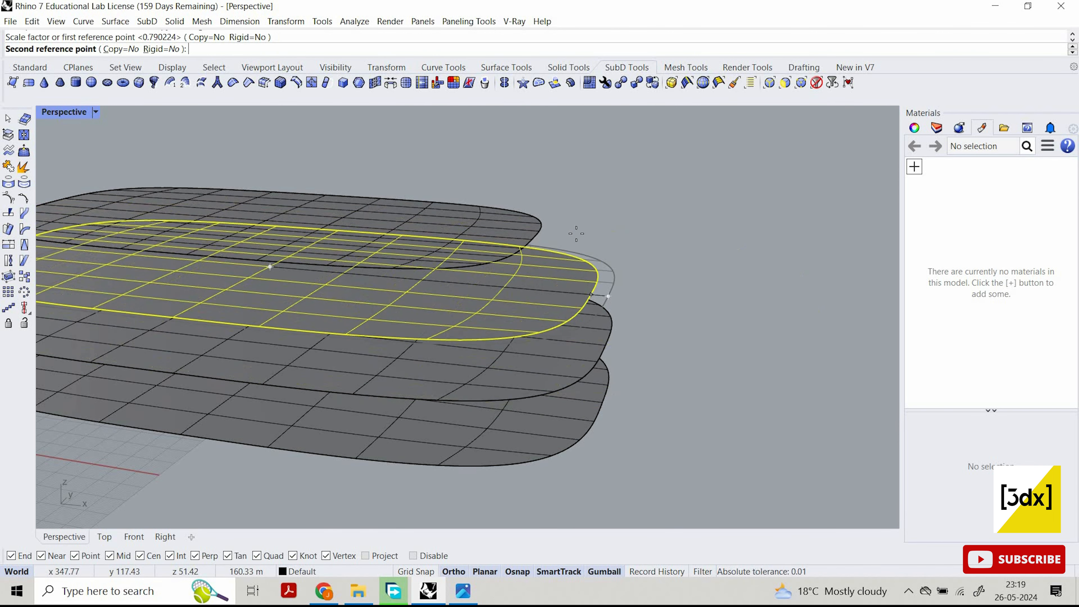
{"action": "left_click", "coordinate": [576, 329]}
Shrink the third SubD from the top slightly with Scale2D from its centre vertex, so the layers taper evenly from bottom to top.
{"action": "left_click", "coordinate": [261, 335]}
{"action": "scroll", "coordinate": [231, 283], "scroll_direction": "up", "scroll_amount": 4}
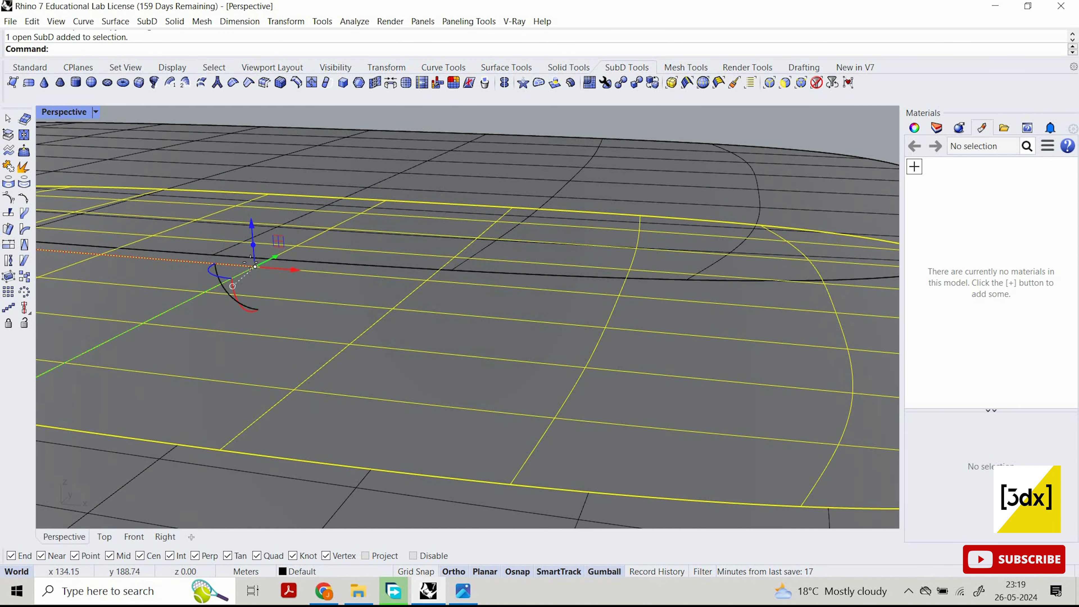
{"action": "key", "text": "Return"}
{"action": "scroll", "coordinate": [232, 284], "scroll_direction": "up", "scroll_amount": 2}
{"action": "left_click", "coordinate": [261, 264]}
{"action": "scroll", "coordinate": [767, 344], "scroll_direction": "down", "scroll_amount": 3}
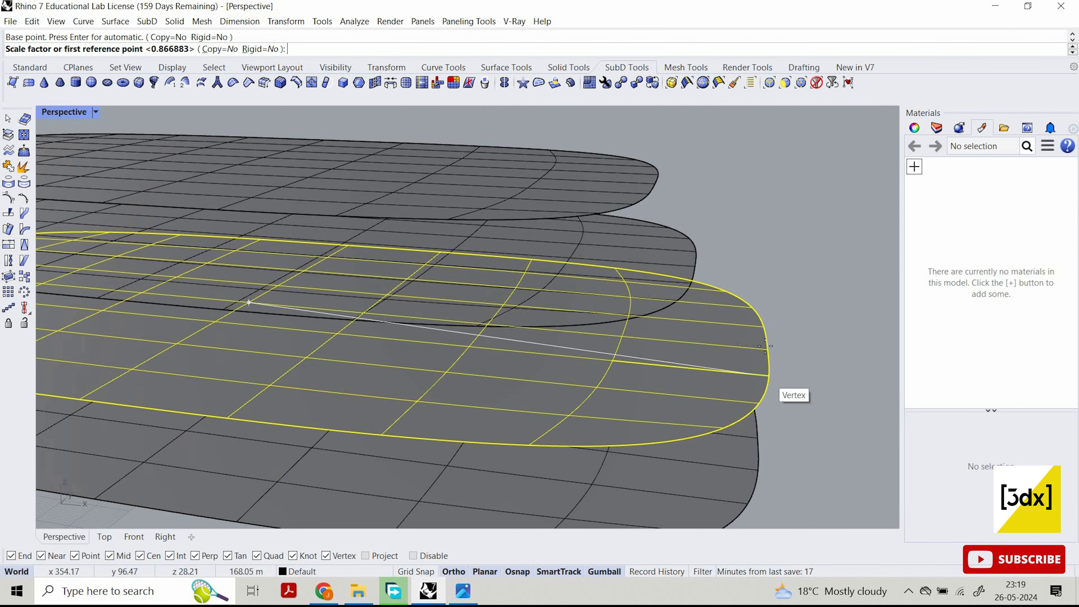
{"action": "left_click", "coordinate": [767, 349]}
{"action": "left_click", "coordinate": [736, 346]}
{"action": "scroll", "coordinate": [737, 347], "scroll_direction": "down", "scroll_amount": 6}
{"action": "left_click", "coordinate": [786, 323]}
{"action": "right_click_drag", "start_coordinate": [722, 335], "coordinate": [786, 321]}
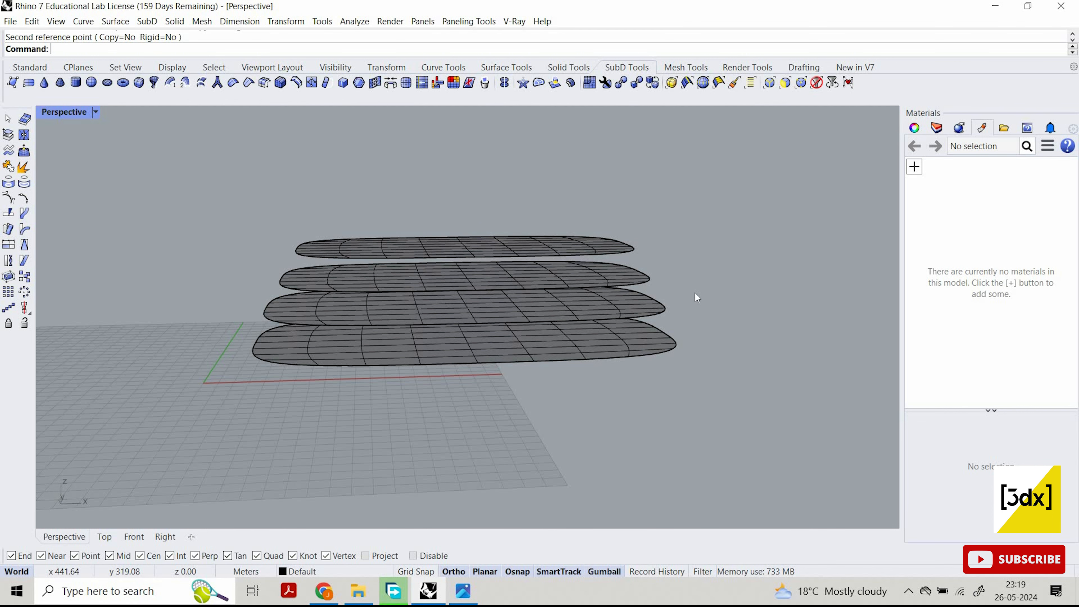
Bridge the top SubD's front 2x2 faces in columns three and four to the second SubD's front 2x2 faces in columns two and three, with 1 joined segment.
{"action": "scroll", "coordinate": [669, 282], "scroll_direction": "up", "scroll_amount": 5}
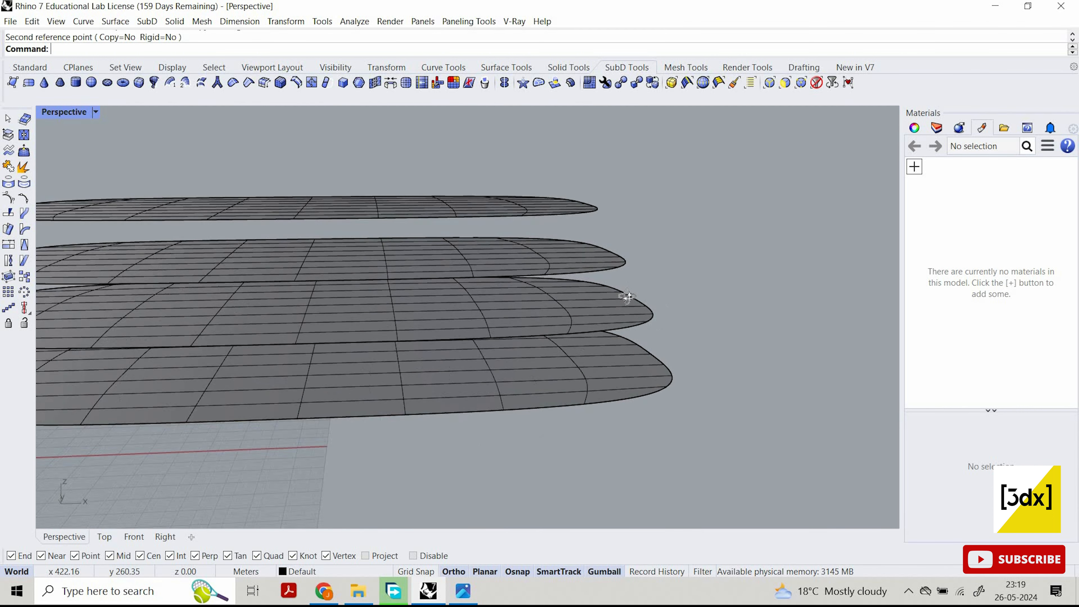
{"action": "right_click_drag", "start_coordinate": [626, 294], "coordinate": [751, 309]}
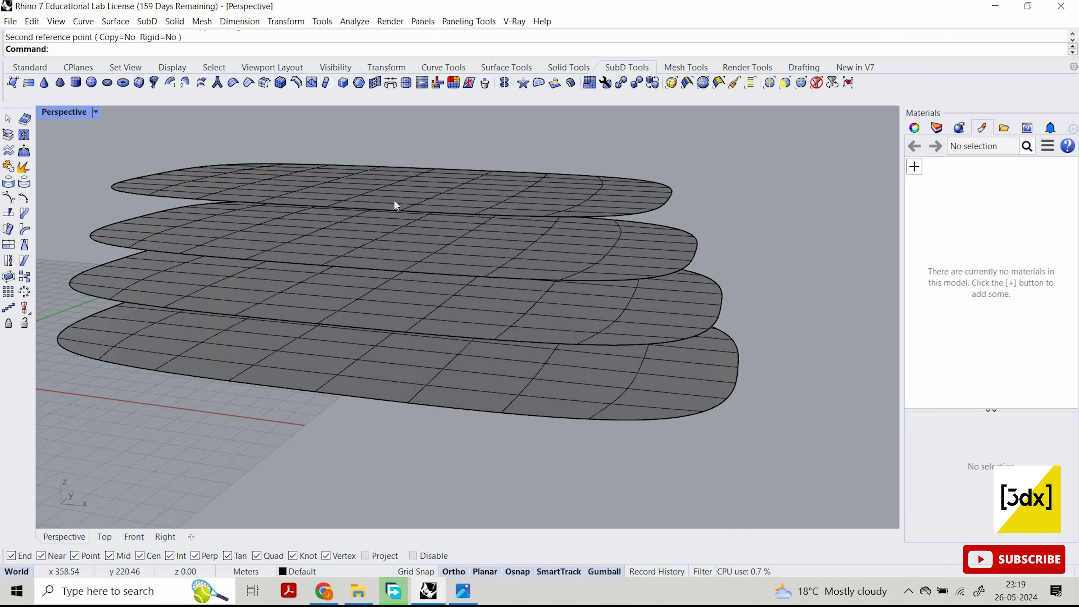
{"action": "right_click_drag", "start_coordinate": [420, 232], "coordinate": [380, 104]}
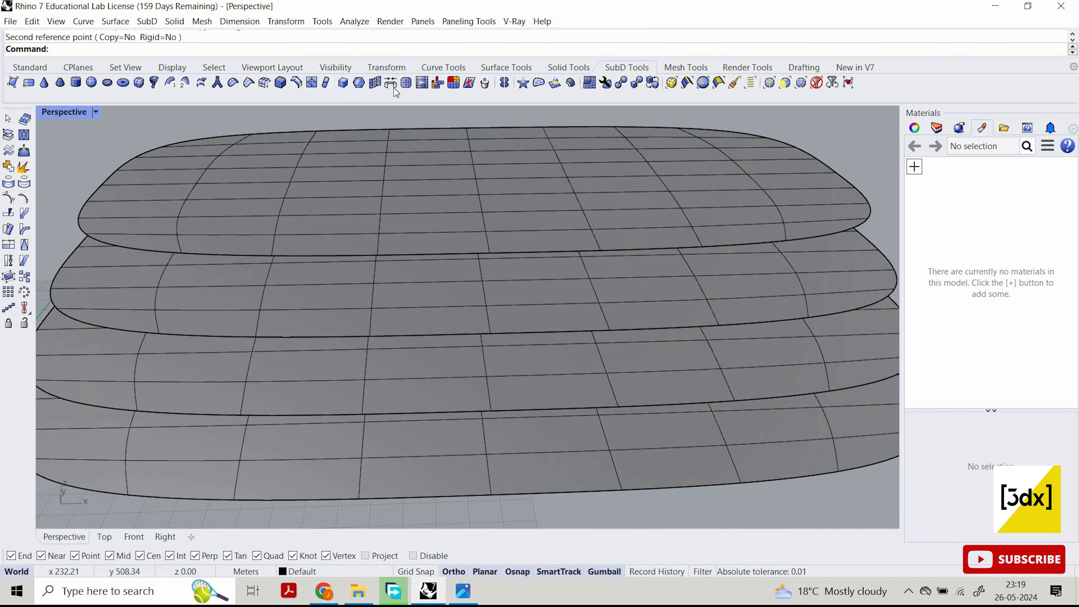
{"action": "left_click", "coordinate": [402, 84]}
{"action": "scroll", "coordinate": [335, 248], "scroll_direction": "up", "scroll_amount": 2}
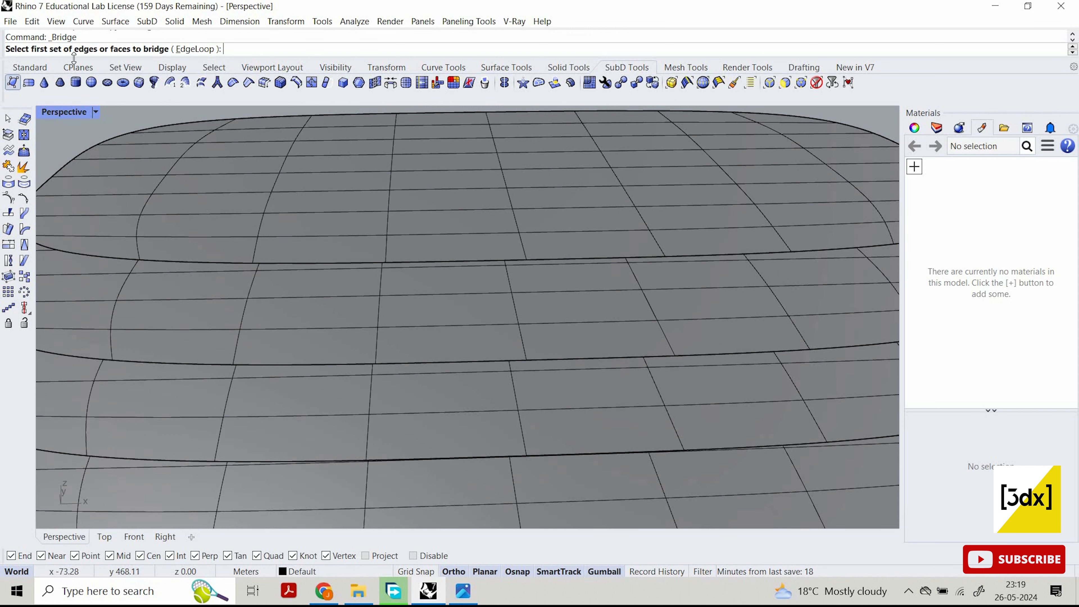
{"action": "left_click", "coordinate": [335, 234]}
{"action": "left_click", "coordinate": [462, 244]}
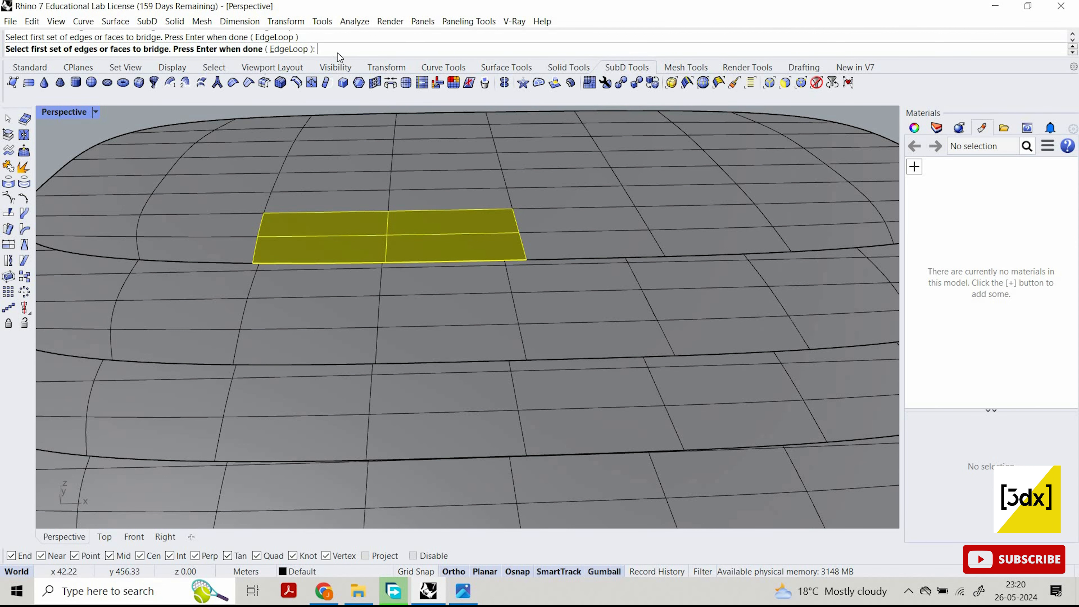
{"action": "key", "text": "Return"}
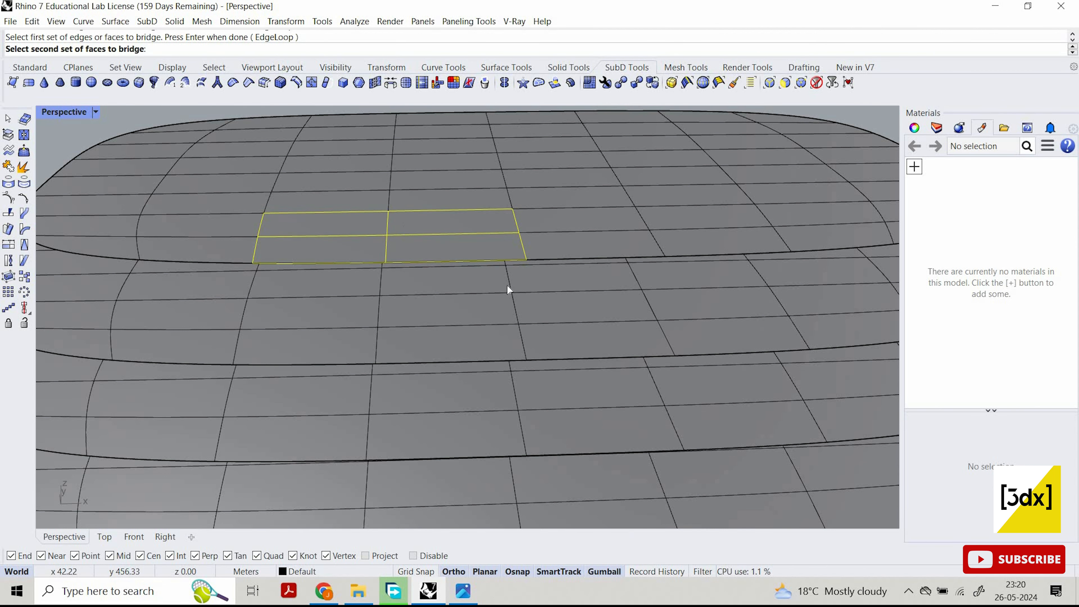
{"action": "scroll", "coordinate": [411, 318], "scroll_direction": "down", "scroll_amount": 2}
{"action": "right_click_drag", "start_coordinate": [411, 318], "coordinate": [474, 289], "text": "shift"}
{"action": "scroll", "coordinate": [414, 319], "scroll_direction": "up", "scroll_amount": 2}
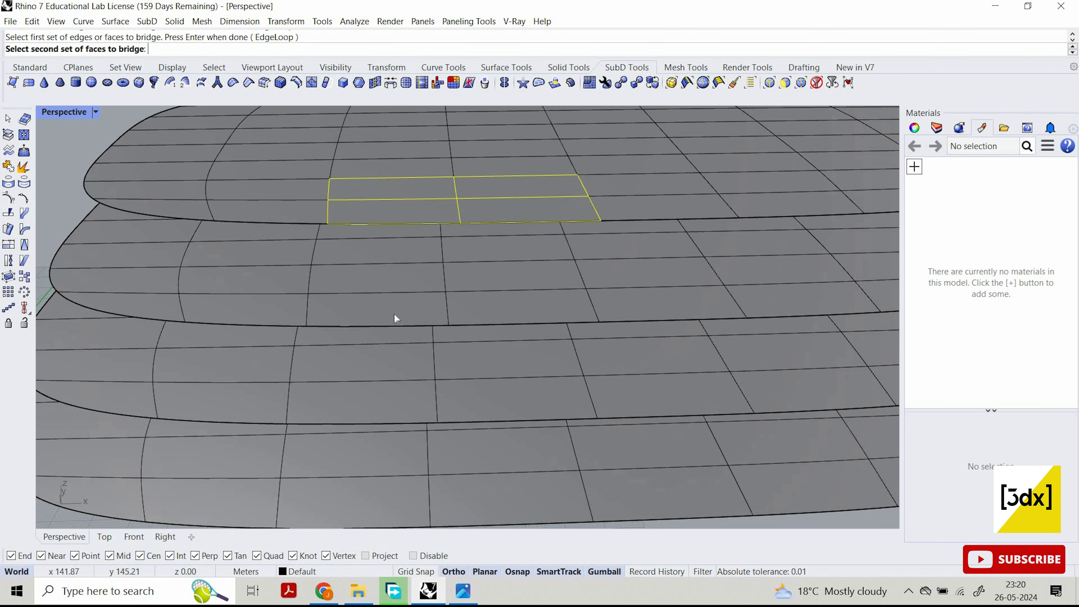
{"action": "left_click", "coordinate": [255, 304]}
{"action": "left_click", "coordinate": [254, 279]}
{"action": "left_click", "coordinate": [394, 285]}
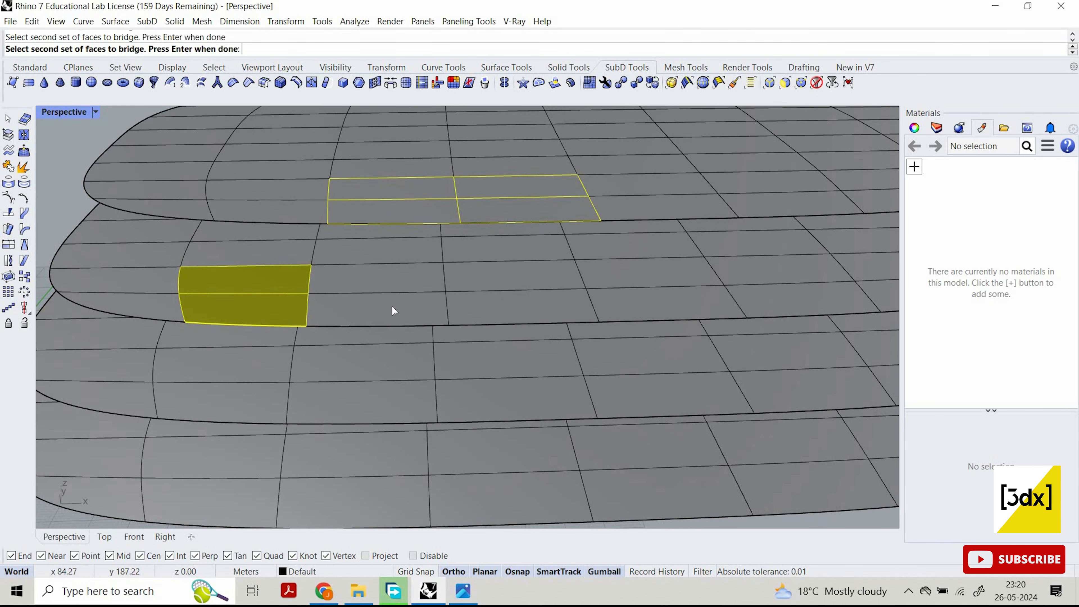
{"action": "left_click", "coordinate": [391, 305]}
{"action": "key", "text": "Return"}
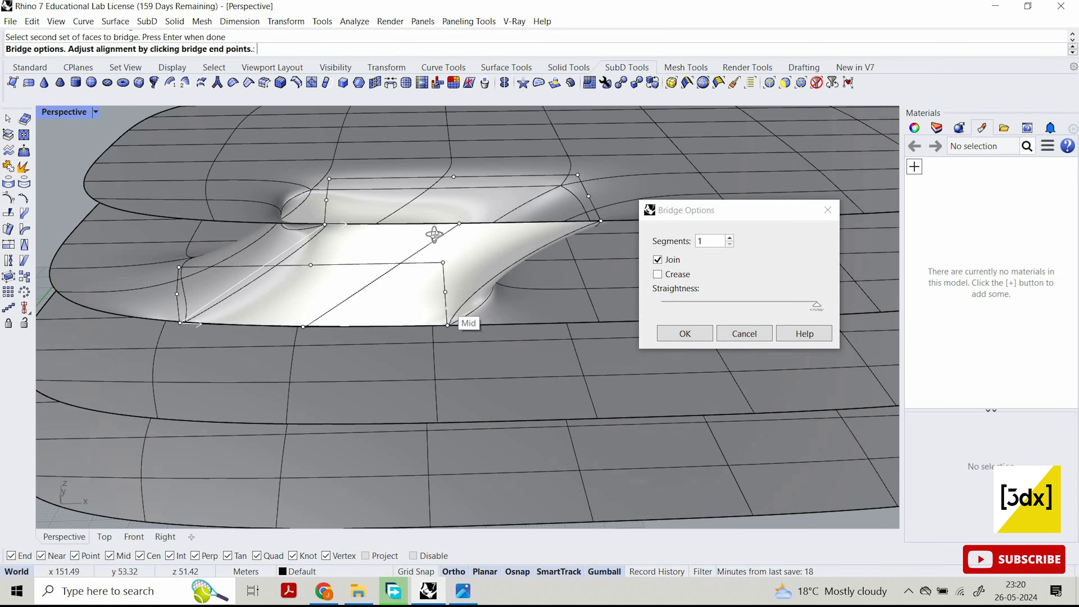
{"action": "key", "text": "Return"}
Delete the two front faces of the bridge between the top and second SubDs to open it up.
{"action": "right_click_drag", "start_coordinate": [436, 241], "coordinate": [432, 266]}
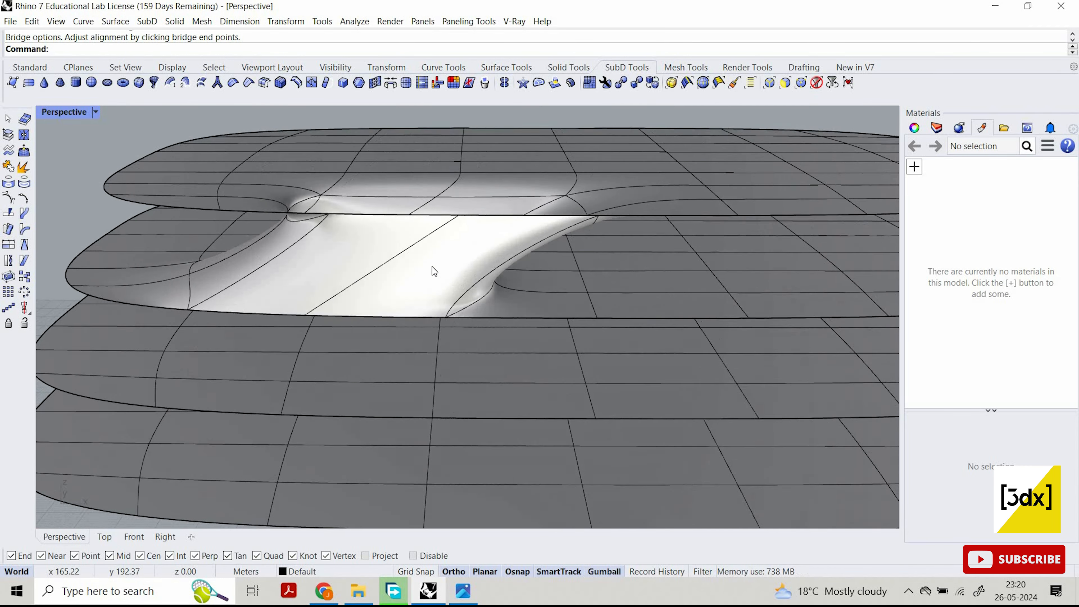
{"action": "left_click", "coordinate": [343, 243], "text": "ctrl+shift"}
{"action": "key", "text": "Delete"}
{"action": "right_click_drag", "start_coordinate": [551, 292], "coordinate": [519, 160]}
{"action": "right_click_drag", "start_coordinate": [462, 260], "coordinate": [358, 143]}
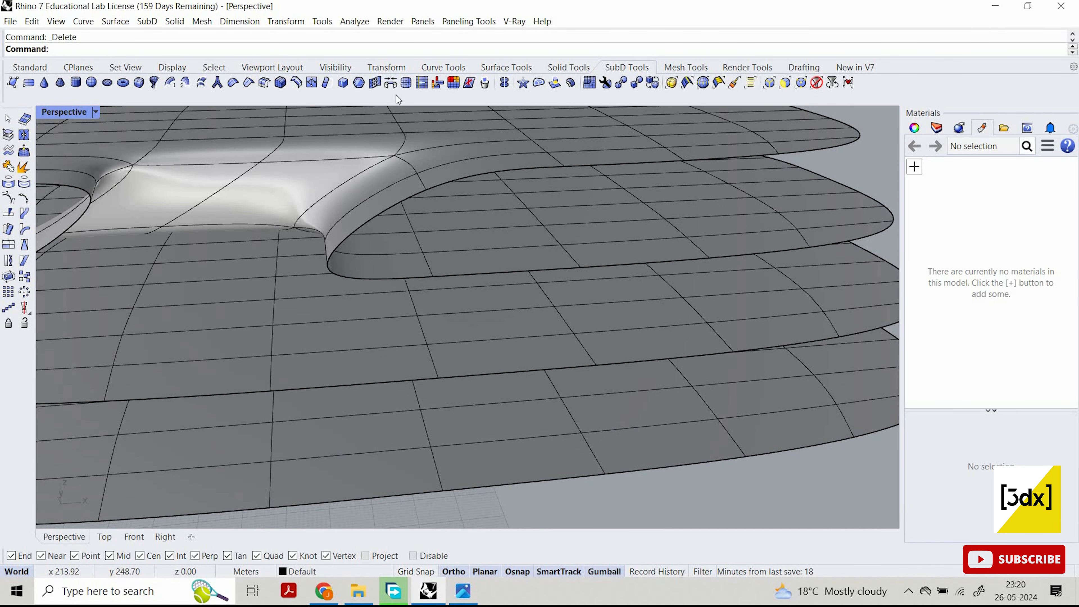
{"action": "left_click", "coordinate": [391, 83]}
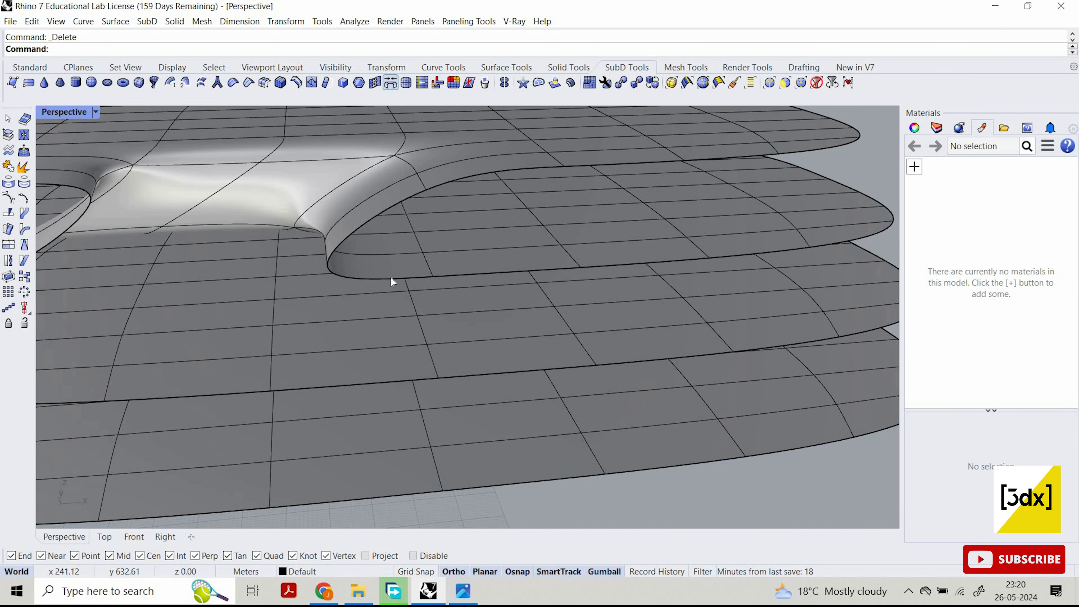
{"action": "left_click", "coordinate": [392, 239]}
{"action": "left_click", "coordinate": [246, 338]}
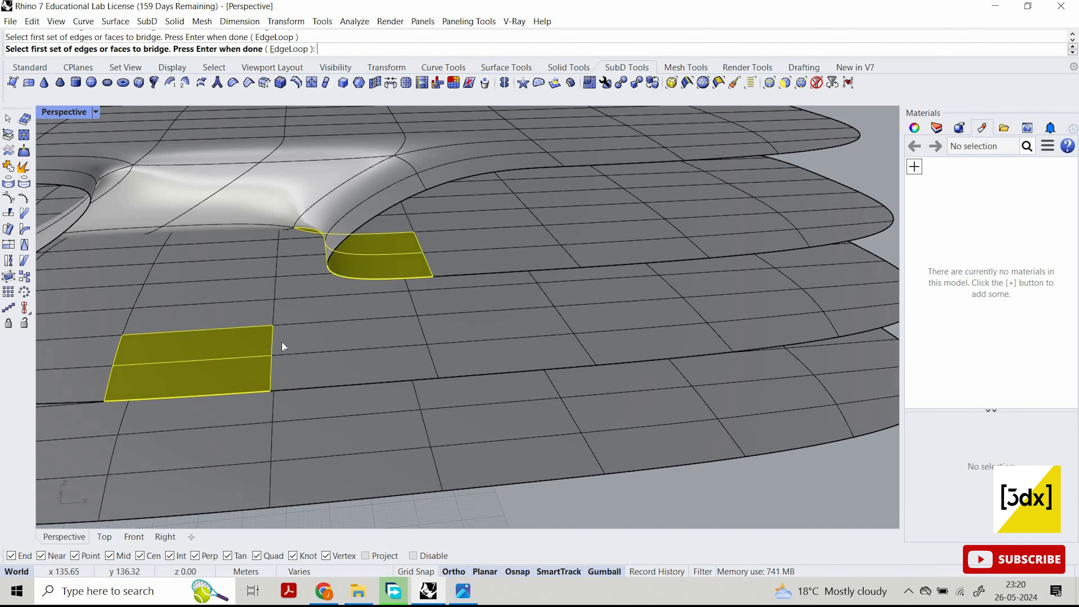
{"action": "key", "text": "Escape"}
Bridge the second SubD's two front faces beside the upper bridge to two front faces in the third SubD's third column, with 1 joined segment.
{"action": "key", "text": "Return"}
{"action": "left_click", "coordinate": [384, 266]}
{"action": "left_click", "coordinate": [381, 248]}
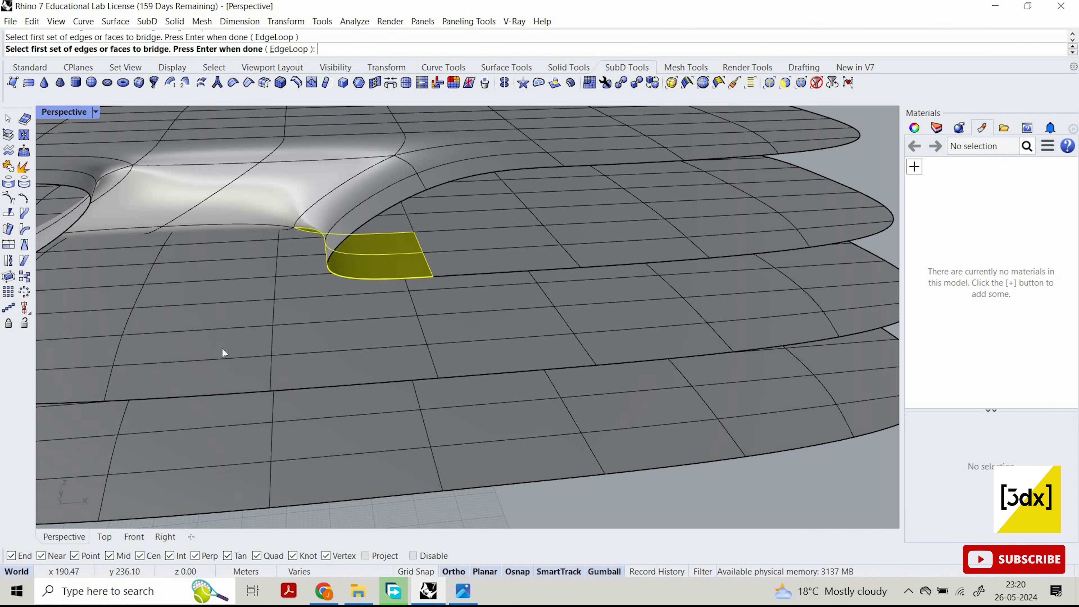
{"action": "key", "text": "Return"}
{"action": "left_click", "coordinate": [203, 374]}
{"action": "left_click", "coordinate": [190, 347]}
{"action": "key", "text": "Return"}
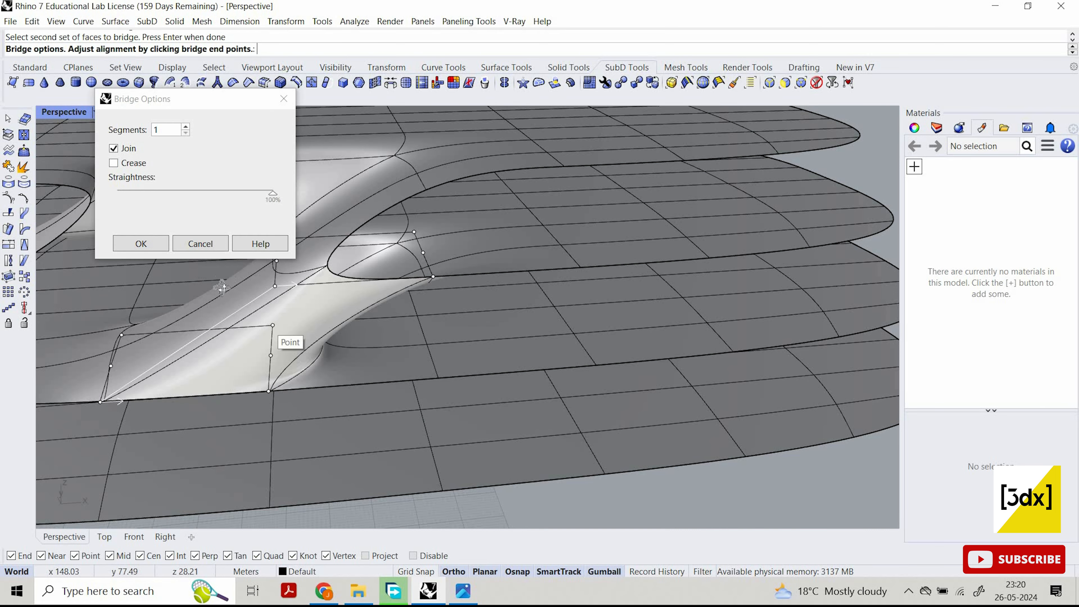
{"action": "right_click_drag", "start_coordinate": [272, 327], "coordinate": [471, 361]}
{"action": "key", "text": "Return"}
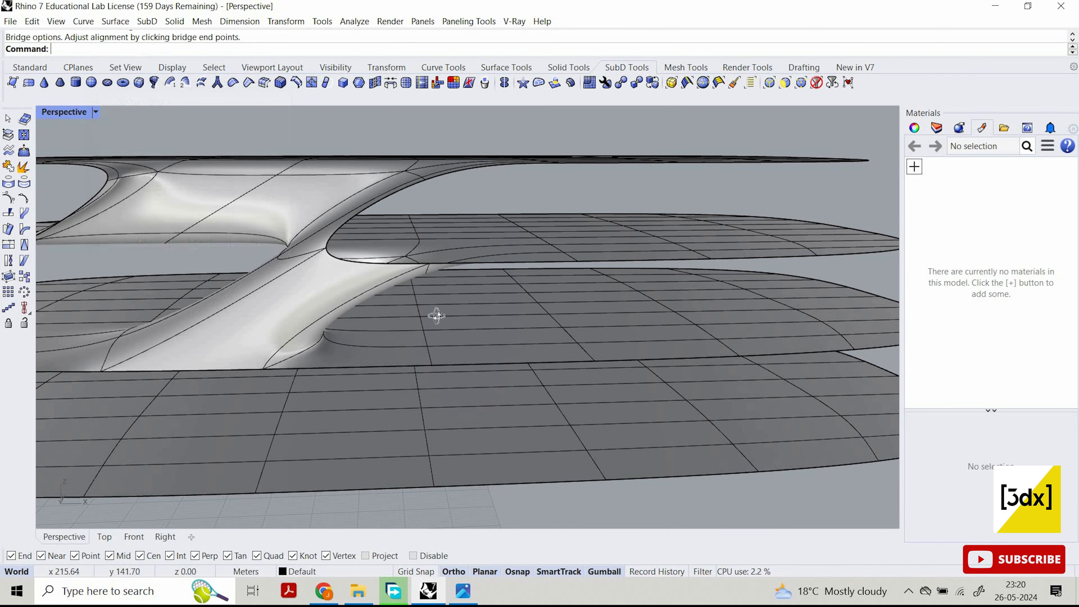
Check the pavilion reference image and delete the front face of the bridge between the second and third SubDs.
{"action": "scroll", "coordinate": [416, 320], "scroll_direction": "down", "scroll_amount": 4}
{"action": "right_click_drag", "start_coordinate": [416, 324], "coordinate": [313, 277]}
{"action": "scroll", "coordinate": [344, 308], "scroll_direction": "up", "scroll_amount": 5}
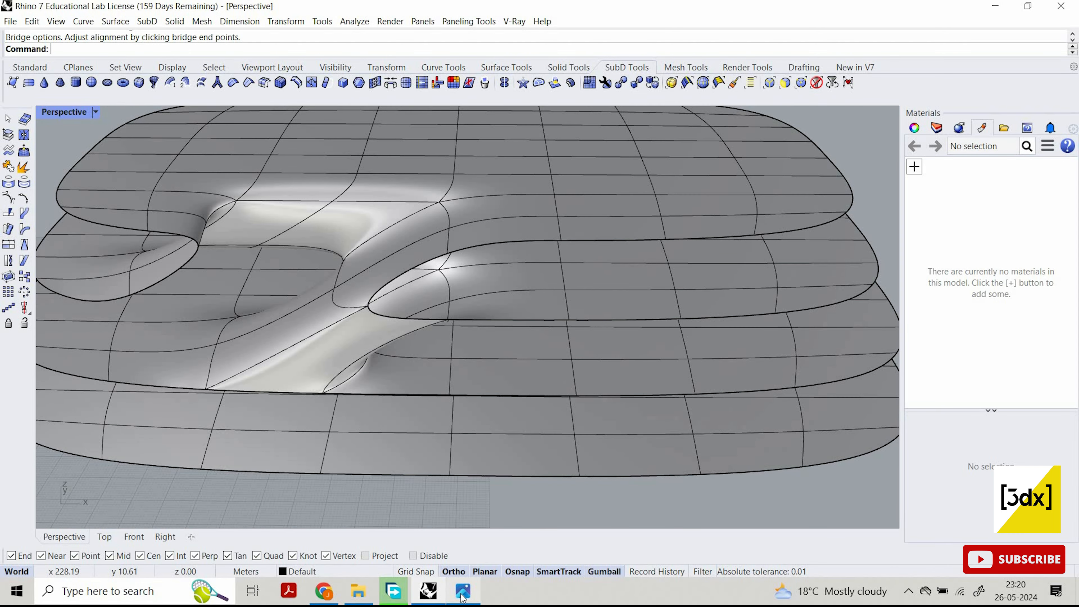
{"action": "left_click", "coordinate": [462, 591]}
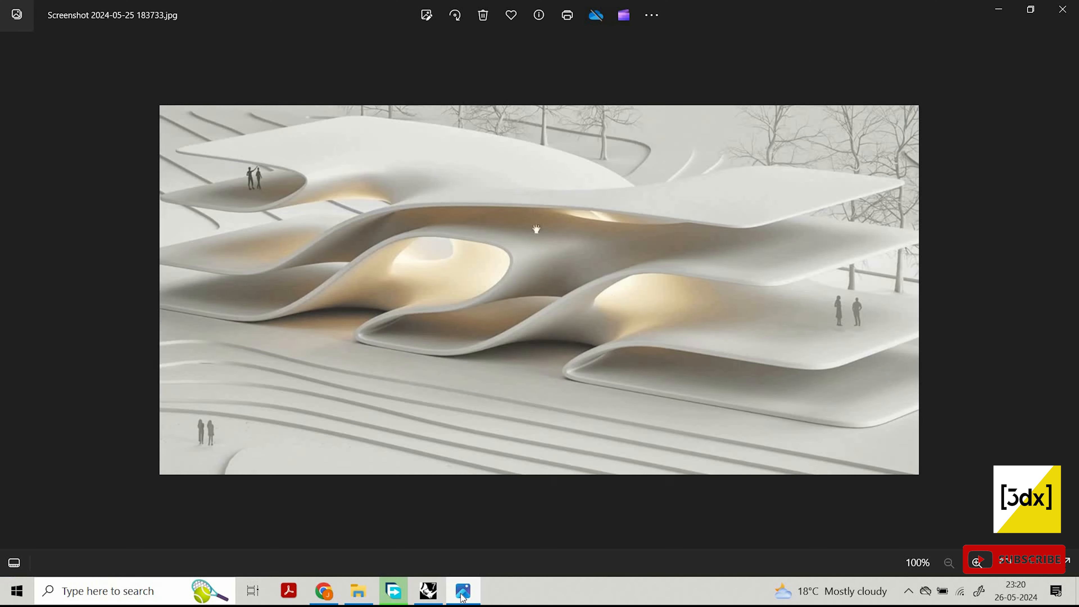
{"action": "left_click", "coordinate": [998, 9]}
{"action": "right_click_drag", "start_coordinate": [407, 268], "coordinate": [311, 365]}
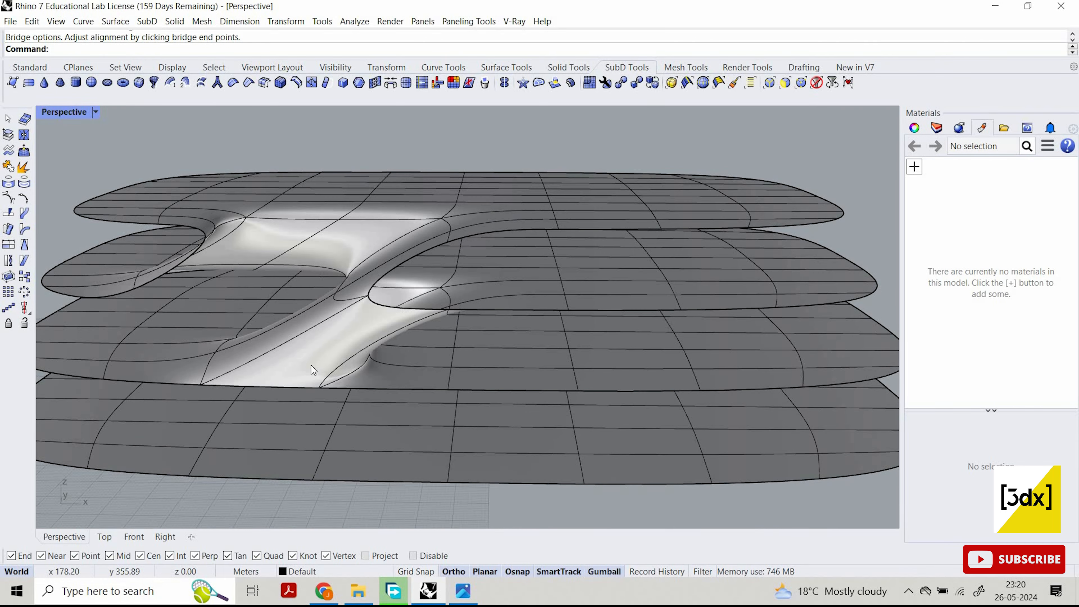
{"action": "left_click", "coordinate": [320, 357], "text": "ctrl+shift"}
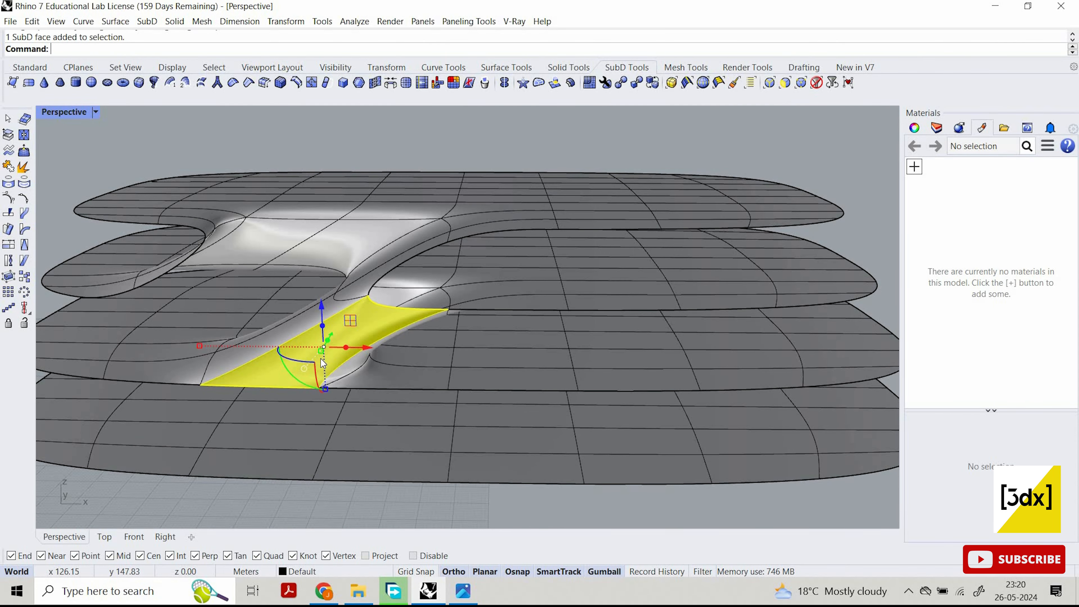
{"action": "key", "text": "Delete"}
Undo the face deletions and both bridges, back to the four separate SubD layers.
{"action": "right_click_drag", "start_coordinate": [343, 287], "coordinate": [275, 240]}
{"action": "key", "text": "ctrl+z"}
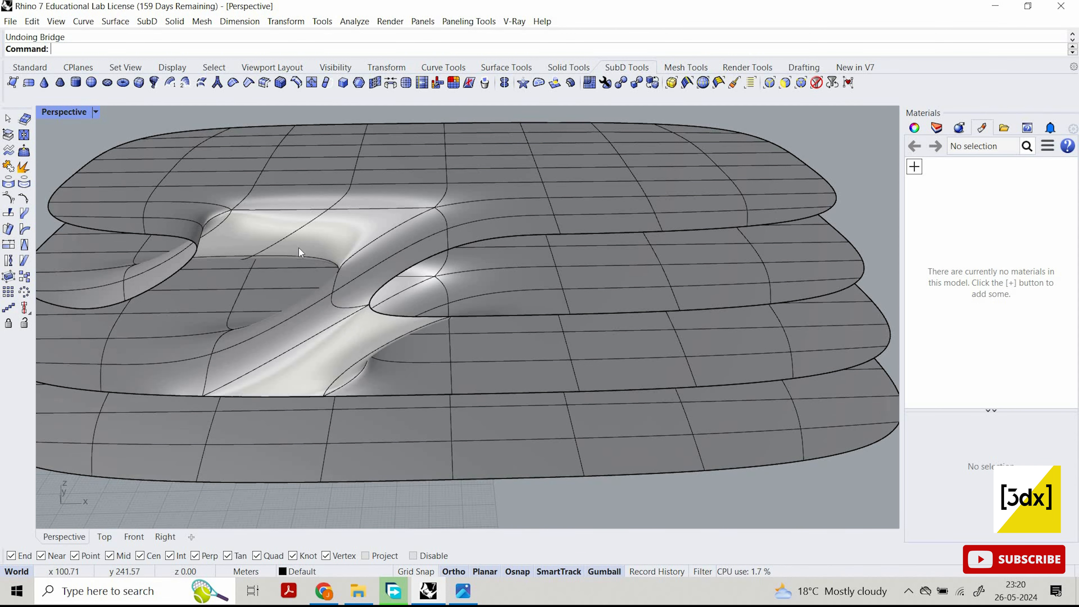
{"action": "key", "text": "ctrl+z"}
Bridge the top SubD's two front faces in the third column to the second SubD's two front faces in the second column, with 1 joined segment.
{"action": "right_click_drag", "start_coordinate": [311, 215], "coordinate": [282, 226]}
{"action": "right_click", "coordinate": [283, 225]}
{"action": "scroll", "coordinate": [283, 224], "scroll_direction": "up", "scroll_amount": 2}
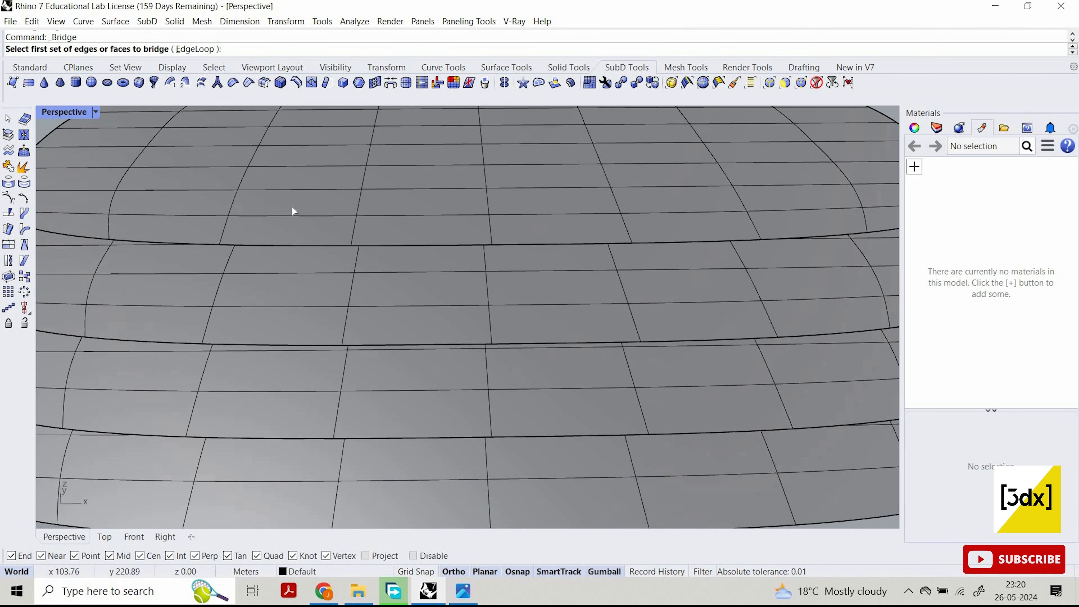
{"action": "left_click", "coordinate": [296, 228]}
{"action": "left_click", "coordinate": [300, 204]}
{"action": "scroll", "coordinate": [316, 277], "scroll_direction": "down", "scroll_amount": 6}
{"action": "right_click", "coordinate": [325, 300]}
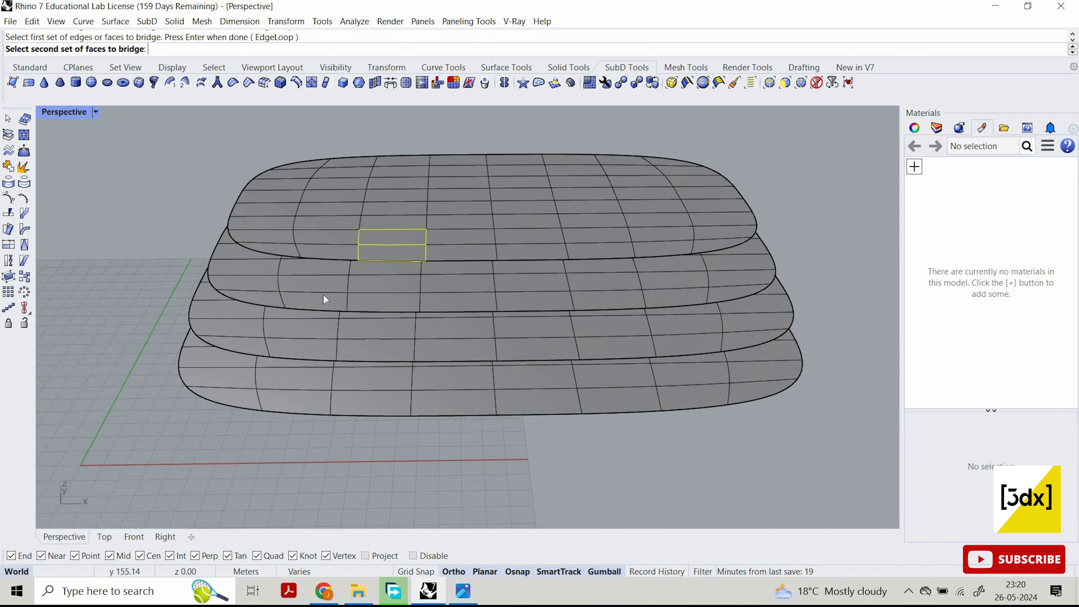
{"action": "scroll", "coordinate": [324, 287], "scroll_direction": "up", "scroll_amount": 2}
{"action": "left_click", "coordinate": [325, 293]}
{"action": "left_click", "coordinate": [324, 281]}
{"action": "right_click", "coordinate": [333, 289]}
{"action": "right_click_drag", "start_coordinate": [365, 308], "coordinate": [398, 289]}
{"action": "scroll", "coordinate": [284, 309], "scroll_direction": "up", "scroll_amount": 6}
{"action": "left_click", "coordinate": [273, 303]}
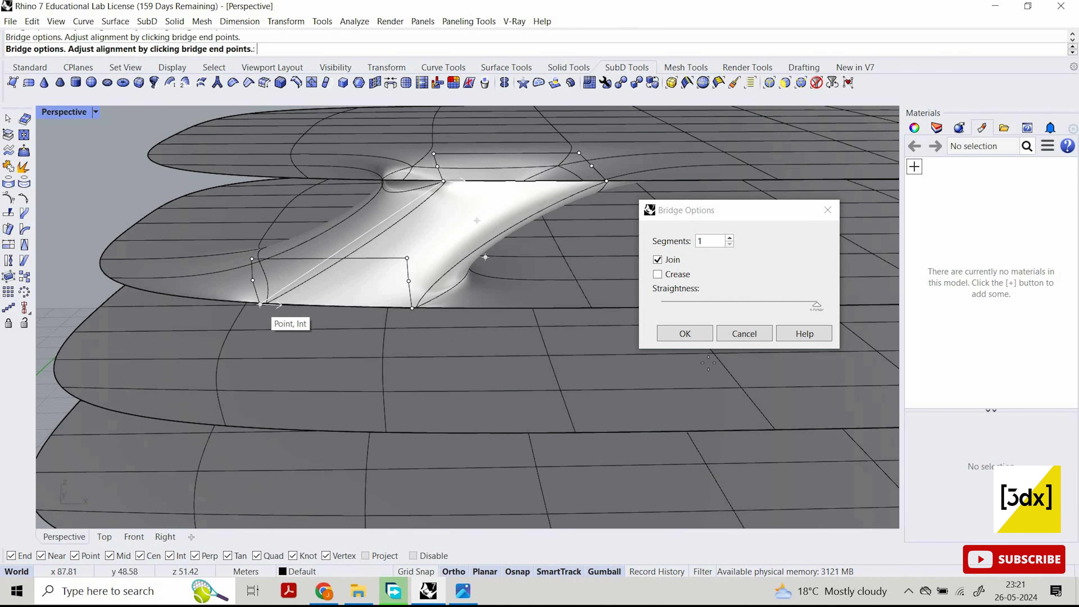
{"action": "left_click", "coordinate": [265, 304]}
{"action": "key", "text": "Return"}
Delete the front face of the new bridge between the top and second SubDs.
{"action": "scroll", "coordinate": [418, 244], "scroll_direction": "down", "scroll_amount": 3}
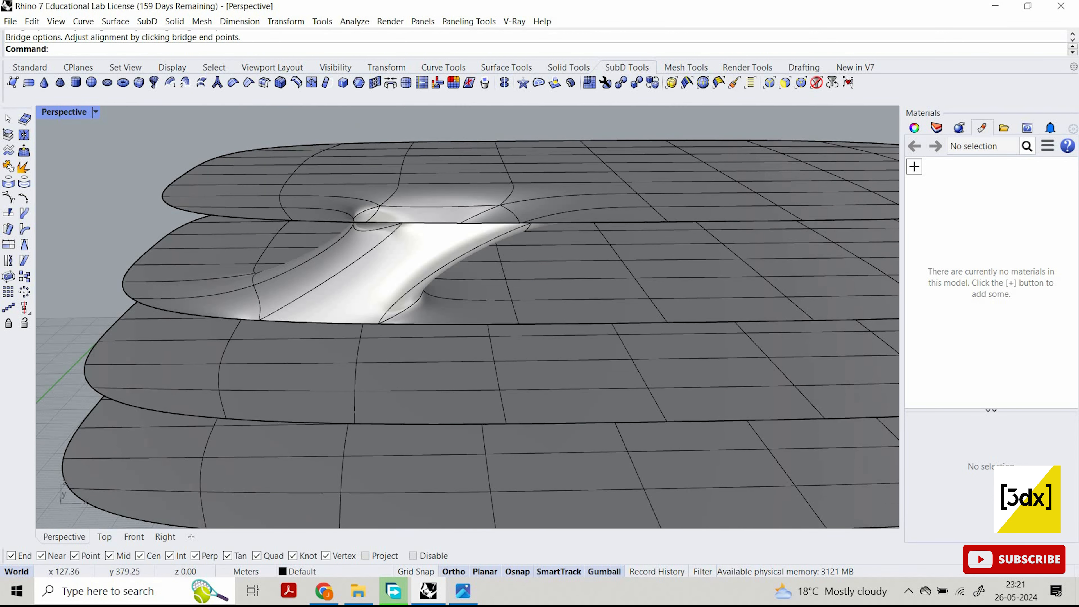
{"action": "left_click", "coordinate": [428, 253], "text": "ctrl+shift"}
{"action": "key", "text": "Delete"}
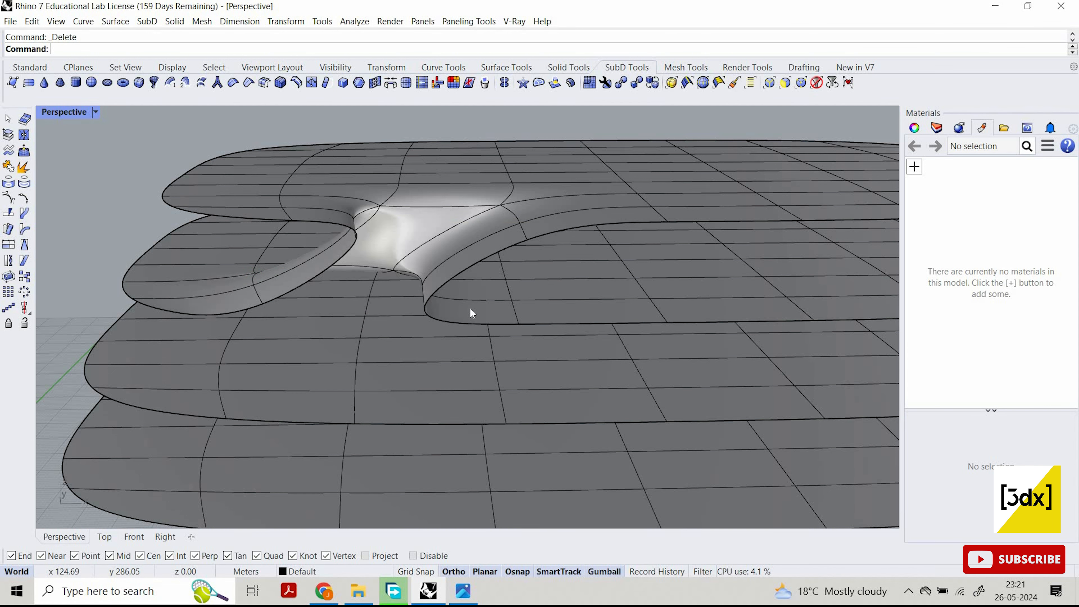
Bridge the second SubD's two front faces in the third column to the third SubD's two front faces in the second column, with 1 joined segment.
{"action": "scroll", "coordinate": [453, 283], "scroll_direction": "down", "scroll_amount": 3}
{"action": "scroll", "coordinate": [424, 228], "scroll_direction": "up", "scroll_amount": 3}
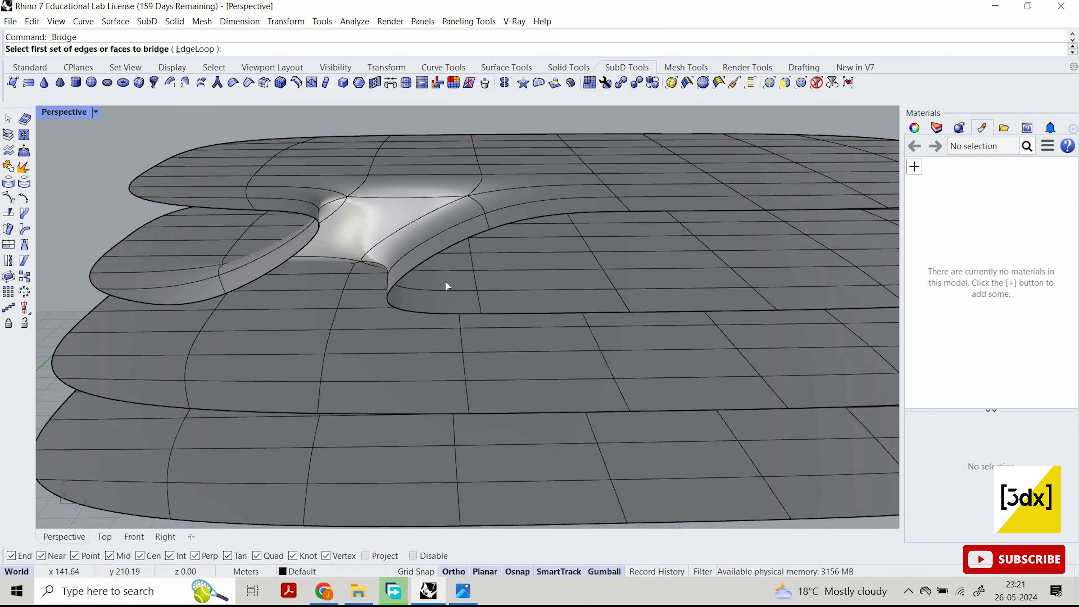
{"action": "left_click", "coordinate": [442, 301]}
{"action": "left_click", "coordinate": [446, 279]}
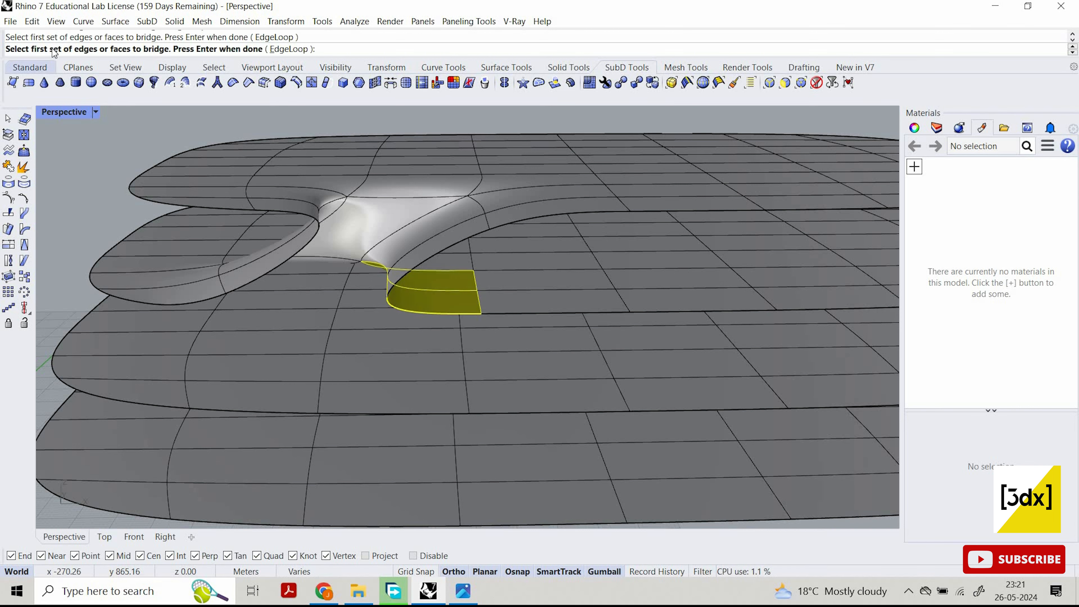
{"action": "key", "text": "Return"}
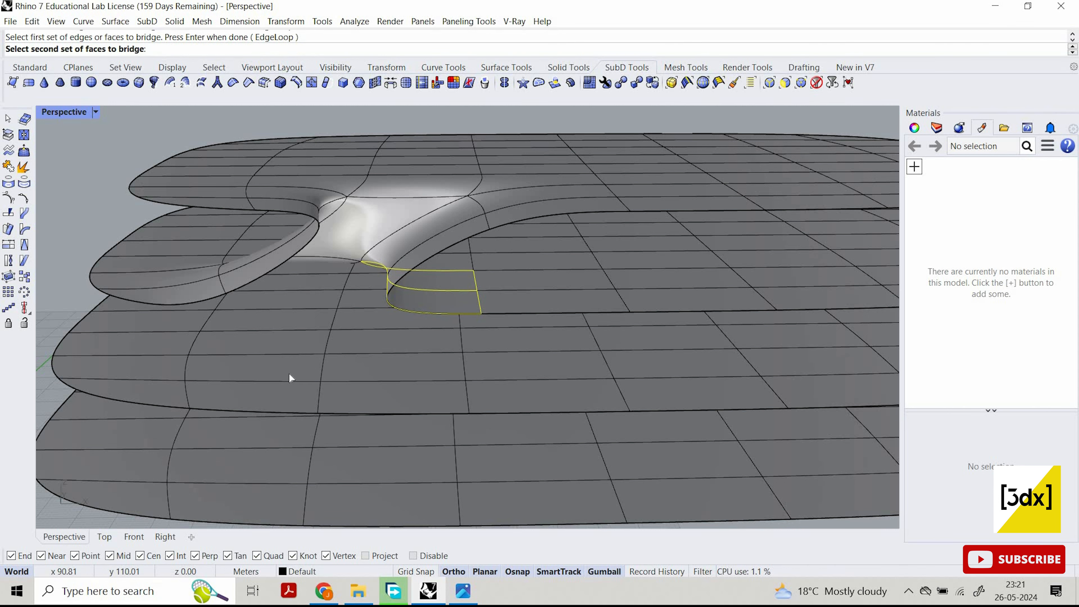
{"action": "left_click", "coordinate": [288, 393]}
{"action": "left_click", "coordinate": [289, 372]}
{"action": "key", "text": "Return"}
{"action": "right_click_drag", "start_coordinate": [287, 289], "coordinate": [361, 310]}
{"action": "scroll", "coordinate": [405, 331], "scroll_direction": "down", "scroll_amount": 4}
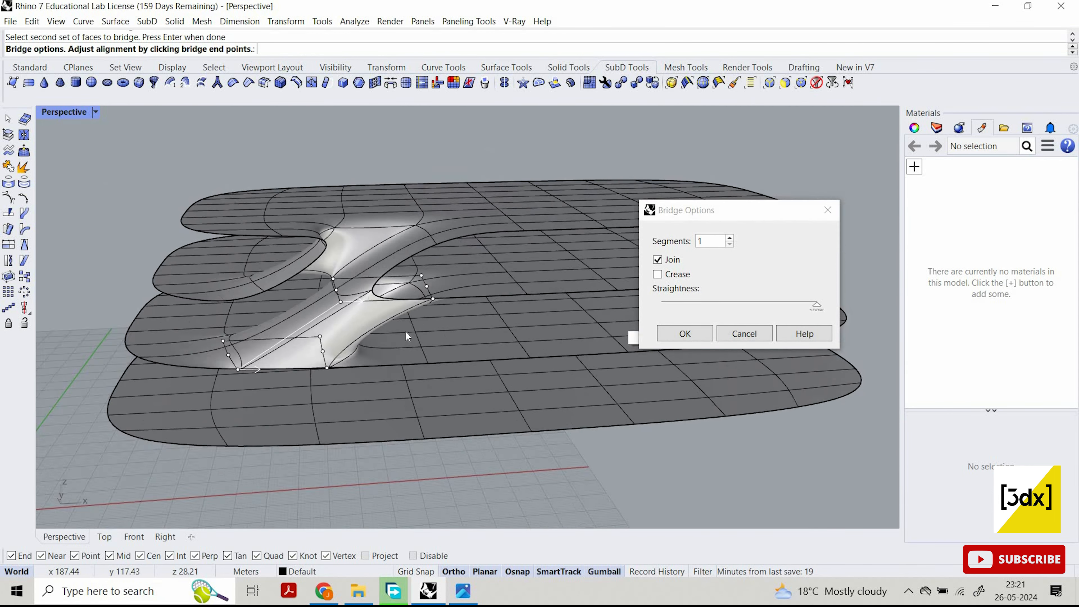
{"action": "scroll", "coordinate": [465, 296], "scroll_direction": "up", "scroll_amount": 2}
{"action": "left_click", "coordinate": [685, 333]}
Delete the front face of the new bridge between the second and third SubDs.
{"action": "scroll", "coordinate": [310, 306], "scroll_direction": "up", "scroll_amount": 3}
{"action": "left_click", "coordinate": [311, 309], "text": "ctrl+shift"}
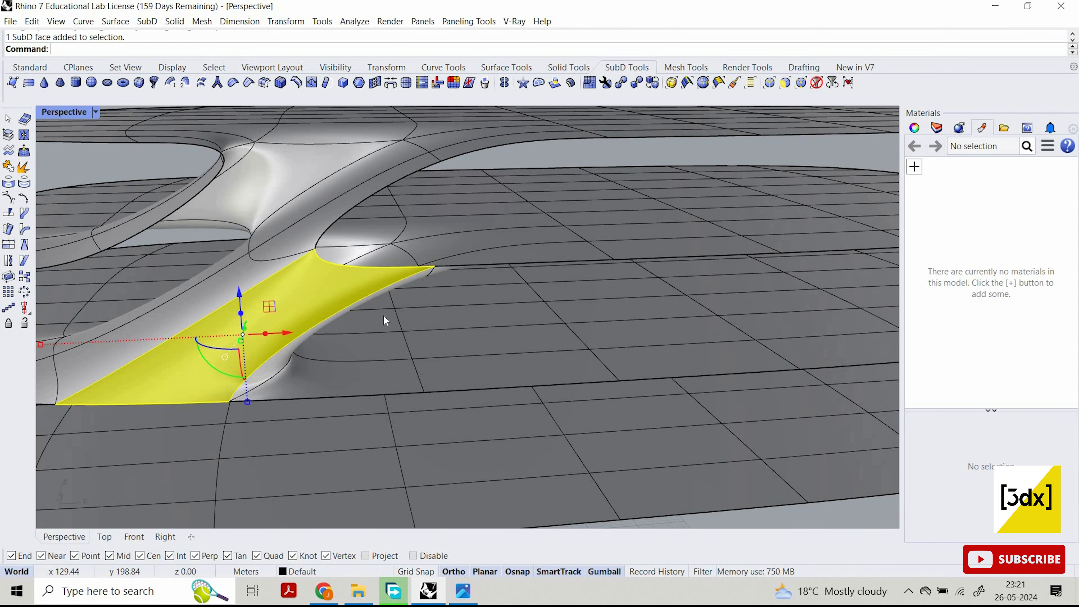
{"action": "key", "text": "Delete"}
{"action": "right_click_drag", "start_coordinate": [327, 314], "coordinate": [441, 301]}
{"action": "scroll", "coordinate": [365, 303], "scroll_direction": "down", "scroll_amount": 2}
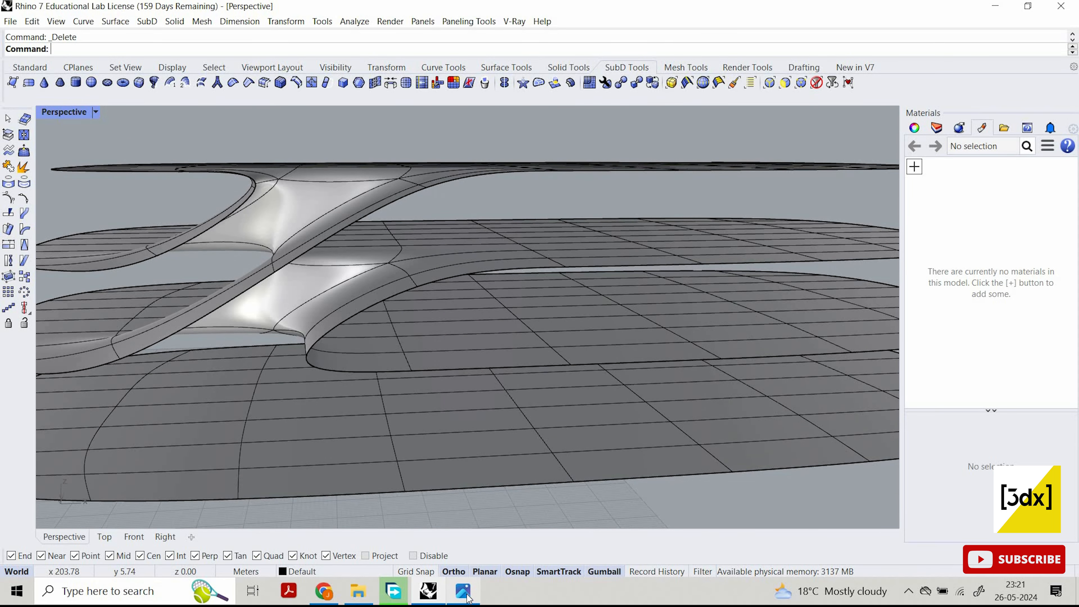
Switch to the pavilion reference image and compare its first run of connected layers with the model.
{"action": "left_click", "coordinate": [464, 592]}
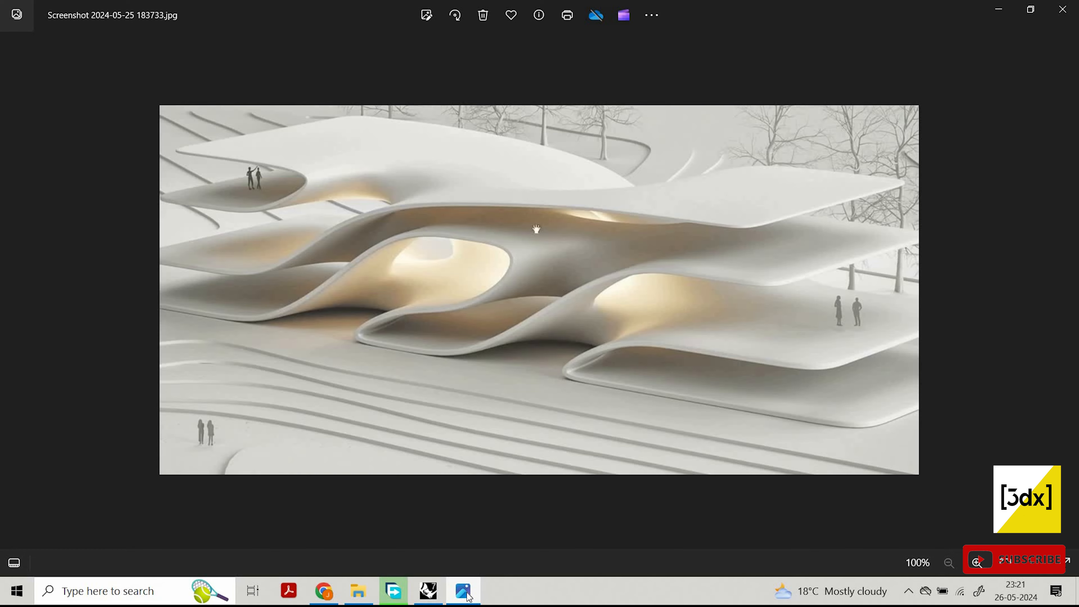
{"action": "left_click", "coordinate": [464, 591]}
{"action": "left_click", "coordinate": [465, 592]}
{"action": "left_click", "coordinate": [464, 592]}
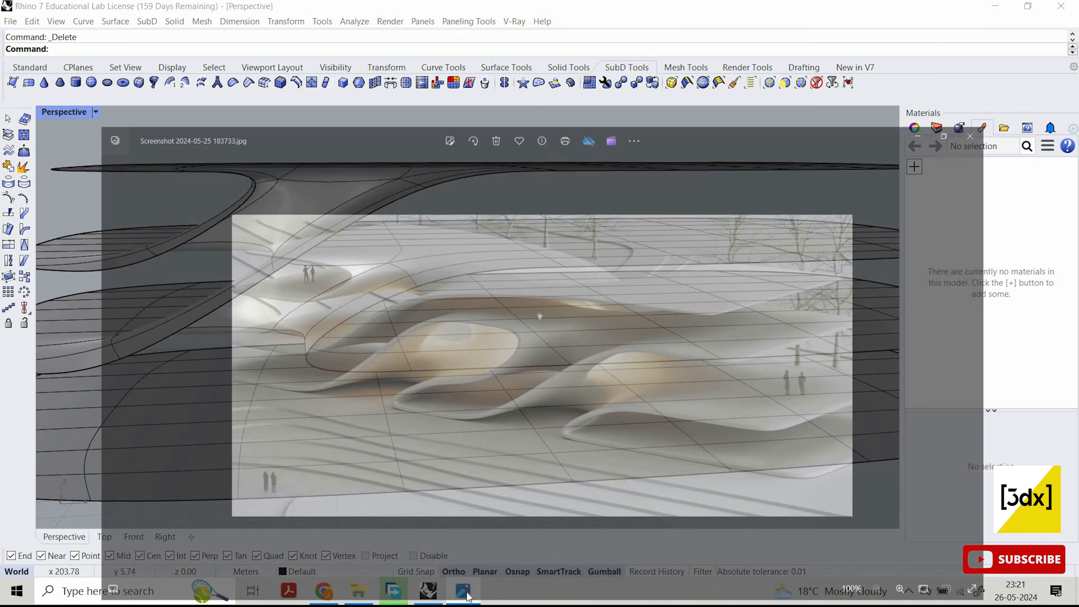
{"action": "left_click", "coordinate": [467, 595]}
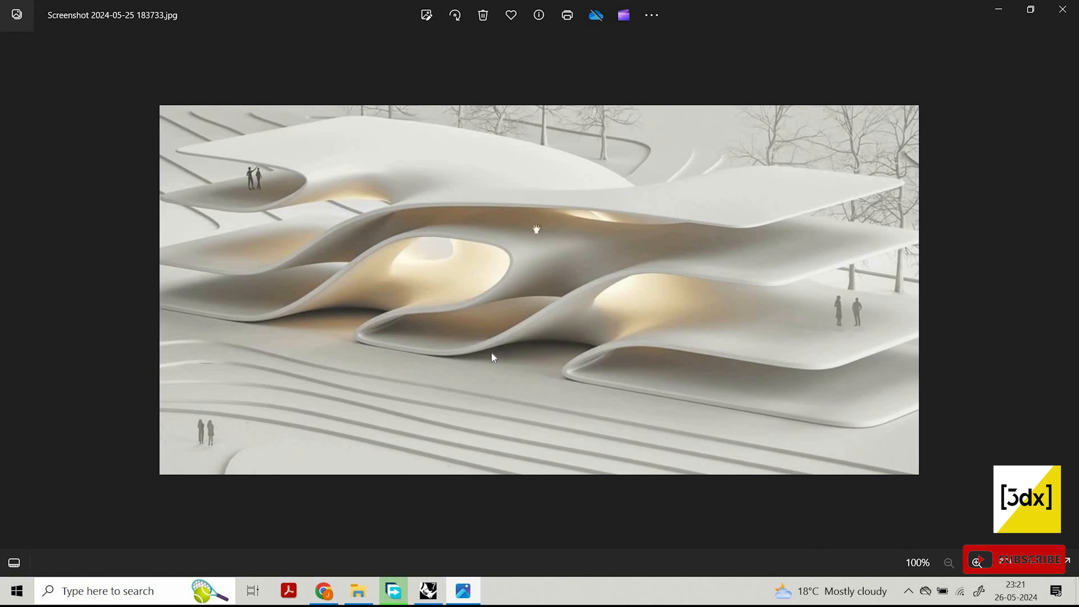
{"action": "left_click", "coordinate": [466, 594]}
{"action": "left_click", "coordinate": [466, 595]}
{"action": "key", "text": "alt+Tab"}
{"action": "left_click", "coordinate": [364, 341], "text": "ctrl+shift"}
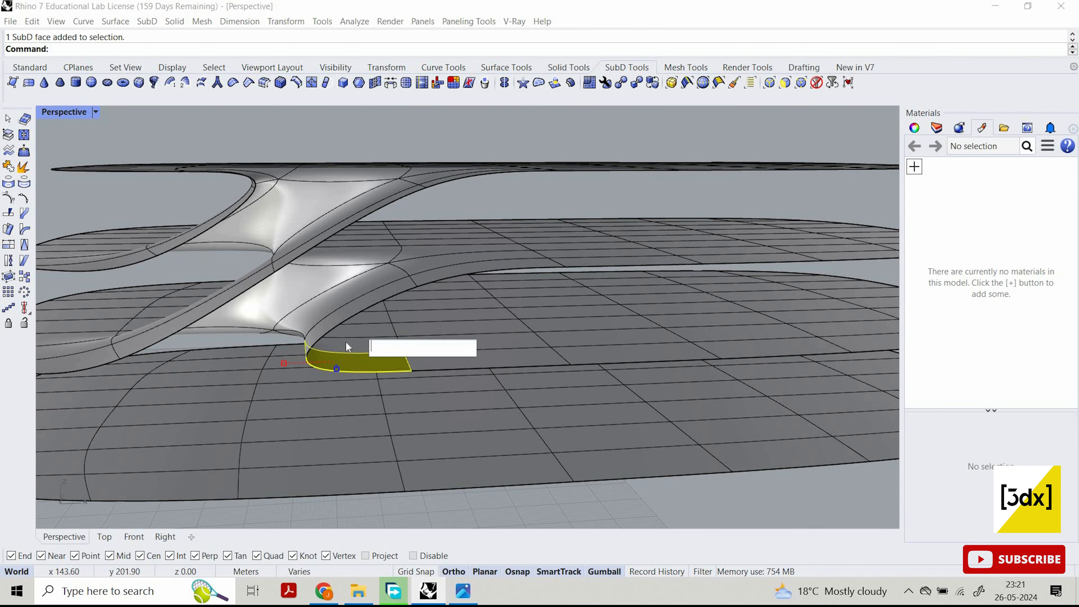
{"action": "left_click", "coordinate": [389, 83]}
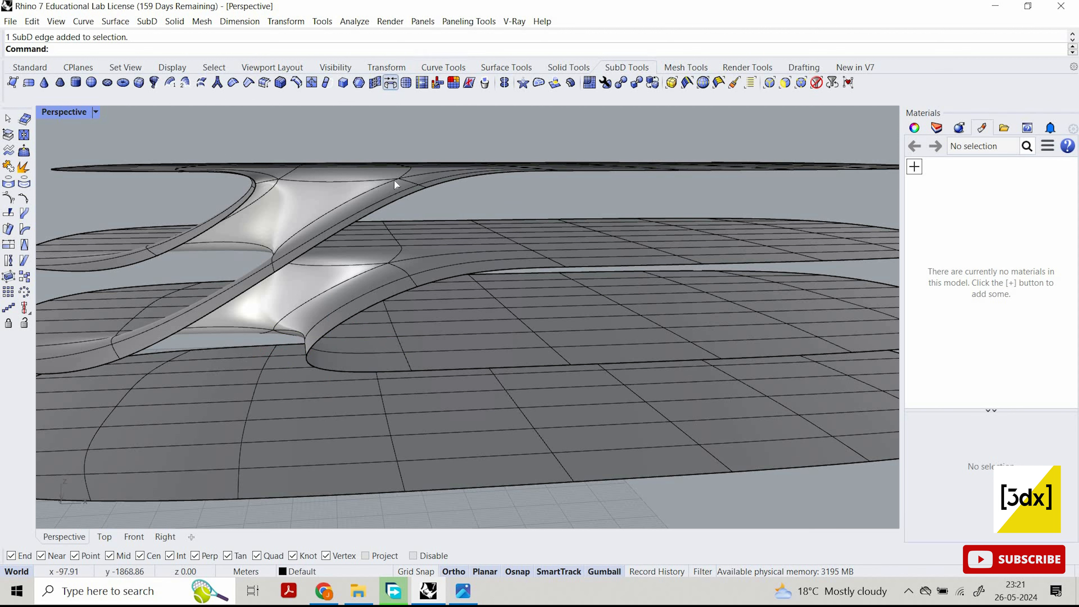
{"action": "left_click", "coordinate": [357, 350]}
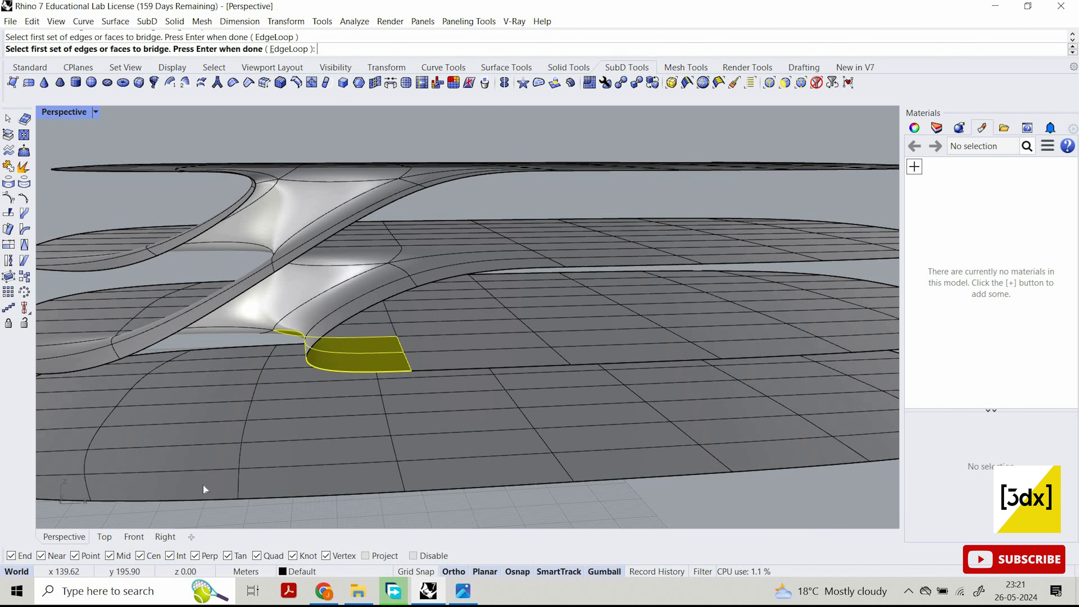
{"action": "left_click", "coordinate": [203, 474]}
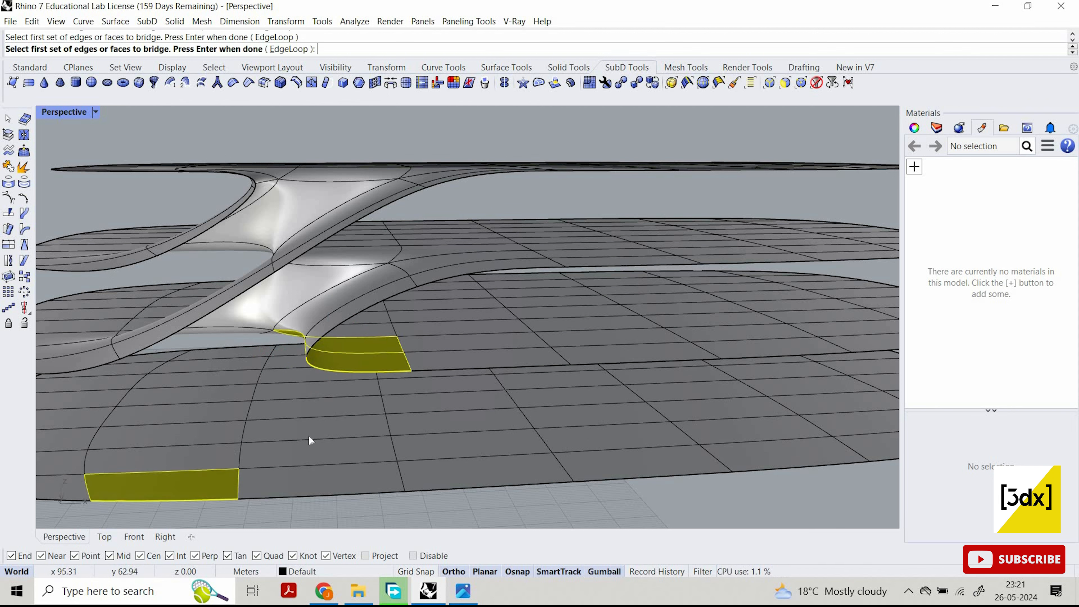
{"action": "key", "text": "Escape"}
{"action": "right_click", "coordinate": [355, 343]}
{"action": "left_click", "coordinate": [354, 353]}
{"action": "right_click", "coordinate": [353, 343]}
{"action": "key", "text": "Escape"}
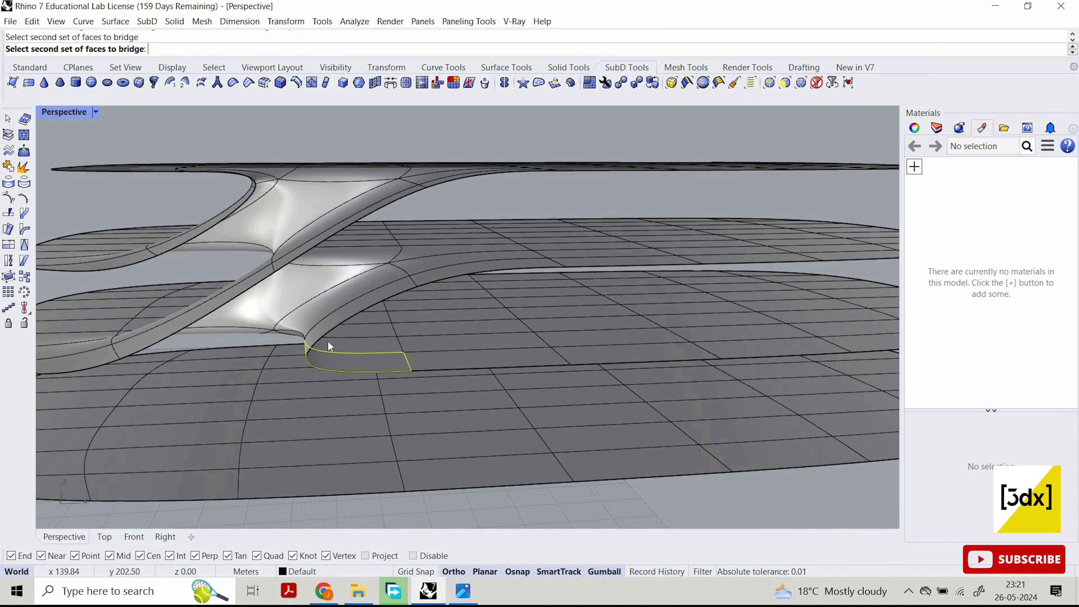
Bridge the third SubD's two front faces in the third column to the bottom SubD's two front faces in the second column.
{"action": "scroll", "coordinate": [327, 341], "scroll_direction": "down", "scroll_amount": 9}
{"action": "right_click_drag", "start_coordinate": [327, 341], "coordinate": [348, 388]}
{"action": "scroll", "coordinate": [346, 389], "scroll_direction": "up", "scroll_amount": 9}
{"action": "right_click", "coordinate": [346, 387]}
{"action": "scroll", "coordinate": [353, 376], "scroll_direction": "up", "scroll_amount": 2}
{"action": "left_click", "coordinate": [354, 380]}
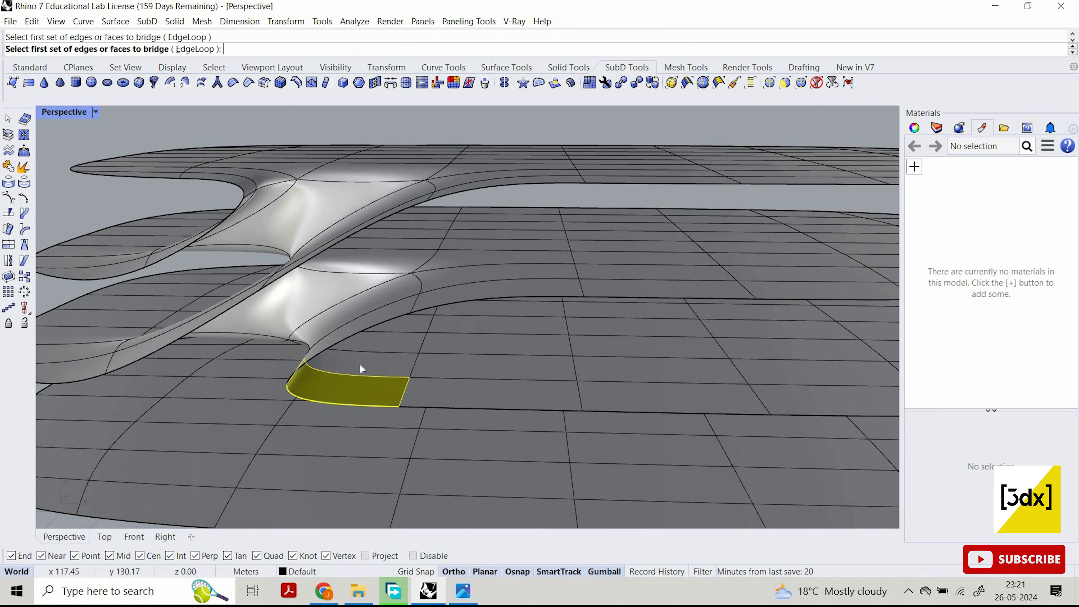
{"action": "left_click", "coordinate": [360, 364]}
{"action": "right_click", "coordinate": [434, 367]}
{"action": "scroll", "coordinate": [238, 476], "scroll_direction": "down", "scroll_amount": 4}
{"action": "scroll", "coordinate": [250, 451], "scroll_direction": "up", "scroll_amount": 5}
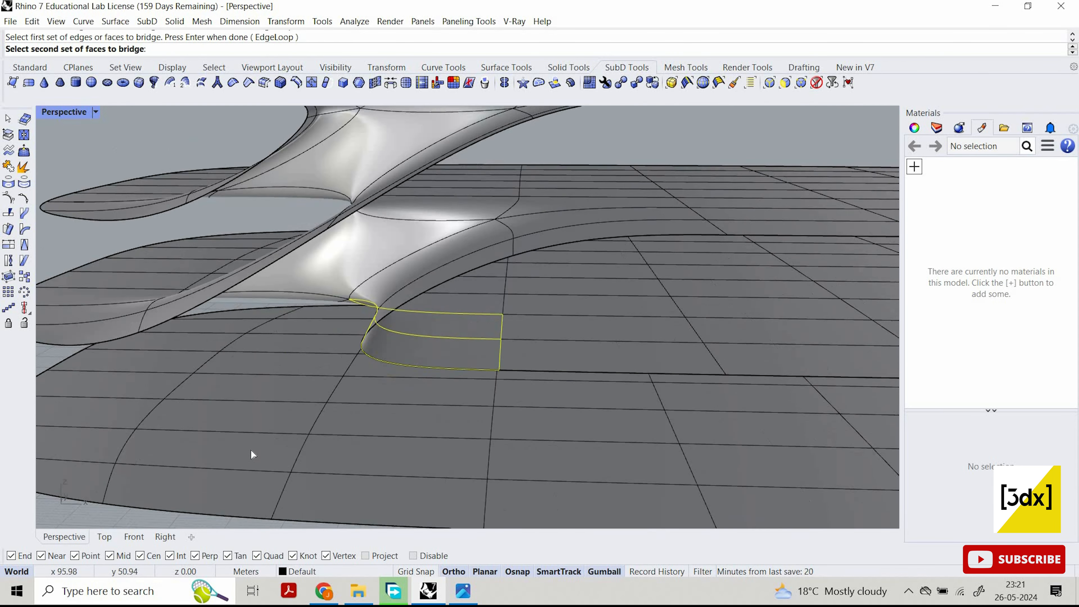
{"action": "left_click", "coordinate": [239, 485]}
{"action": "left_click", "coordinate": [250, 453]}
{"action": "right_click", "coordinate": [313, 413]}
{"action": "right_click", "coordinate": [313, 413]}
Delete the front face of the new bridge between the third and bottom SubDs.
{"action": "scroll", "coordinate": [352, 386], "scroll_direction": "down", "scroll_amount": 6}
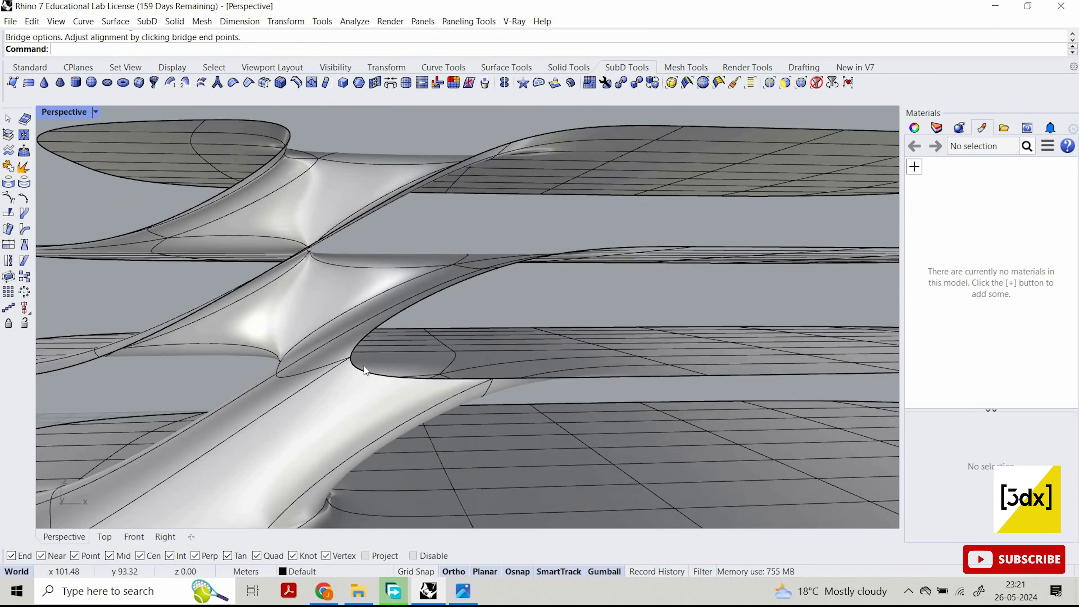
{"action": "left_click", "coordinate": [348, 407], "text": "ctrl+shift"}
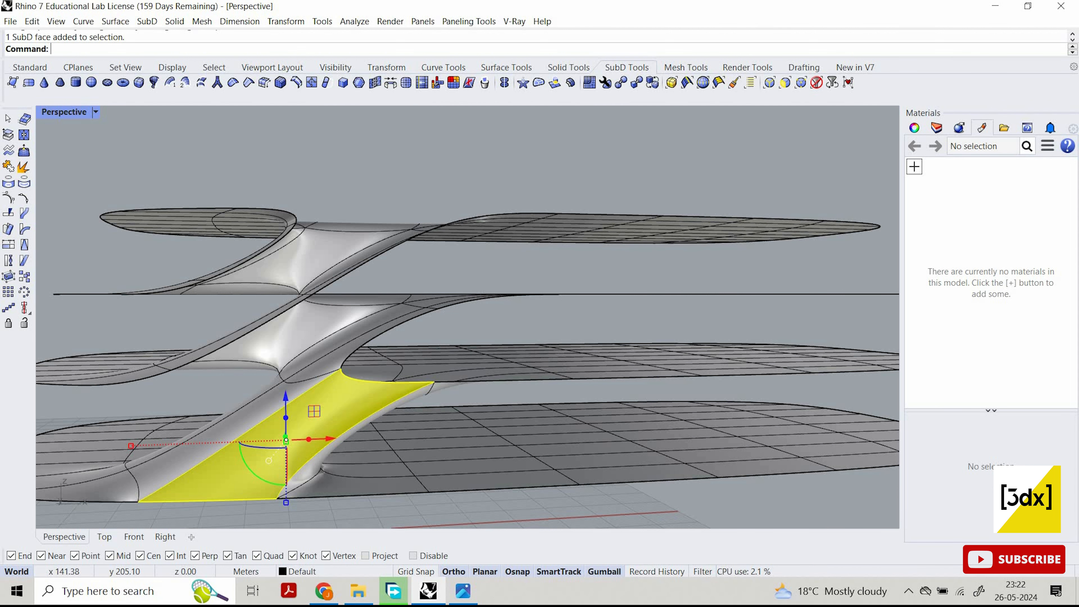
{"action": "type", "text": "Delete"}
{"action": "key", "text": "Return"}
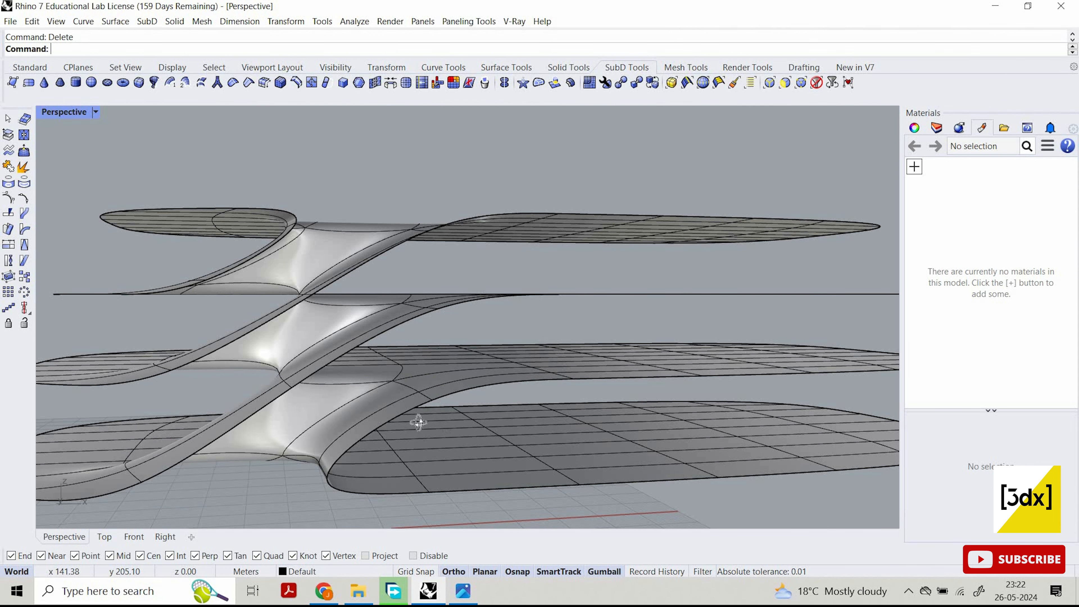
{"action": "right_click_drag", "start_coordinate": [413, 419], "coordinate": [482, 347]}
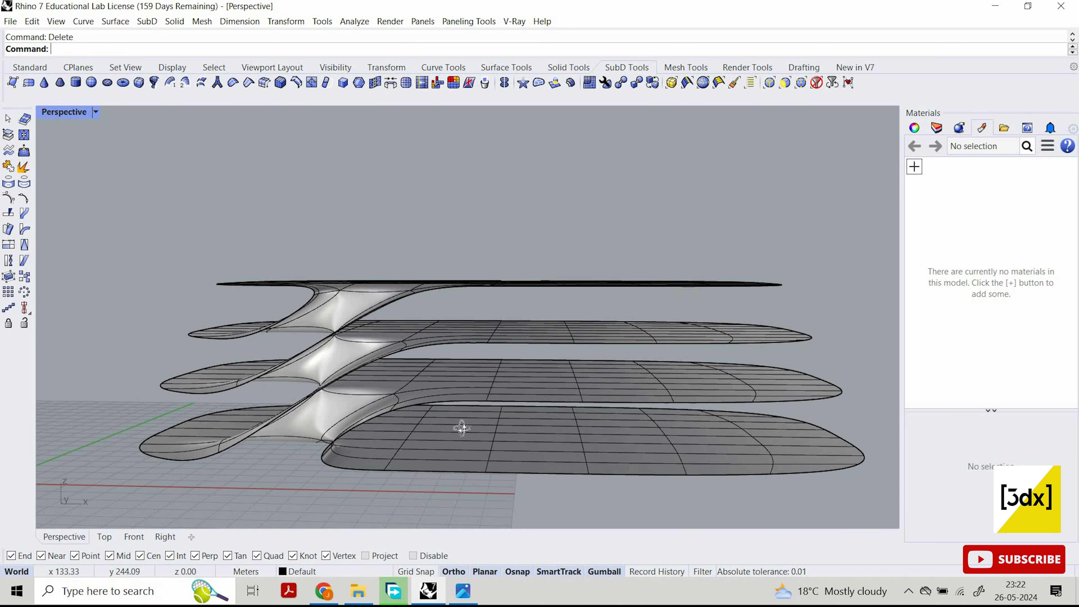
{"action": "scroll", "coordinate": [460, 427], "scroll_direction": "up", "scroll_amount": 5}
{"action": "scroll", "coordinate": [460, 427], "scroll_direction": "down", "scroll_amount": 3}
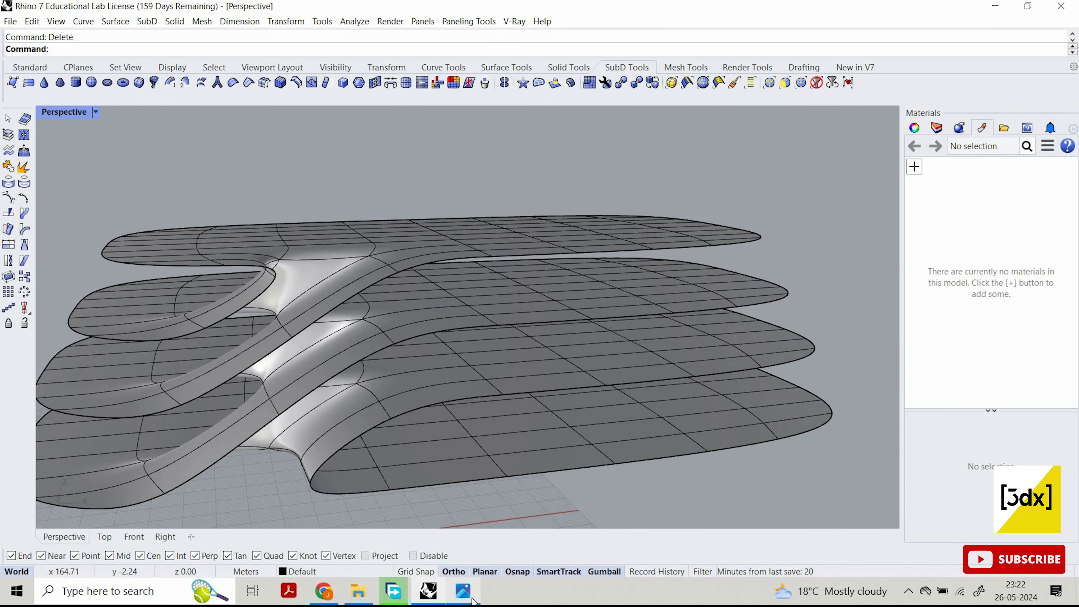
Examine where the pavilion reference image places its next connections between layers and compare that with the bridged model.
{"action": "left_click", "coordinate": [470, 595]}
{"action": "left_click", "coordinate": [469, 595]}
{"action": "left_click", "coordinate": [471, 595]}
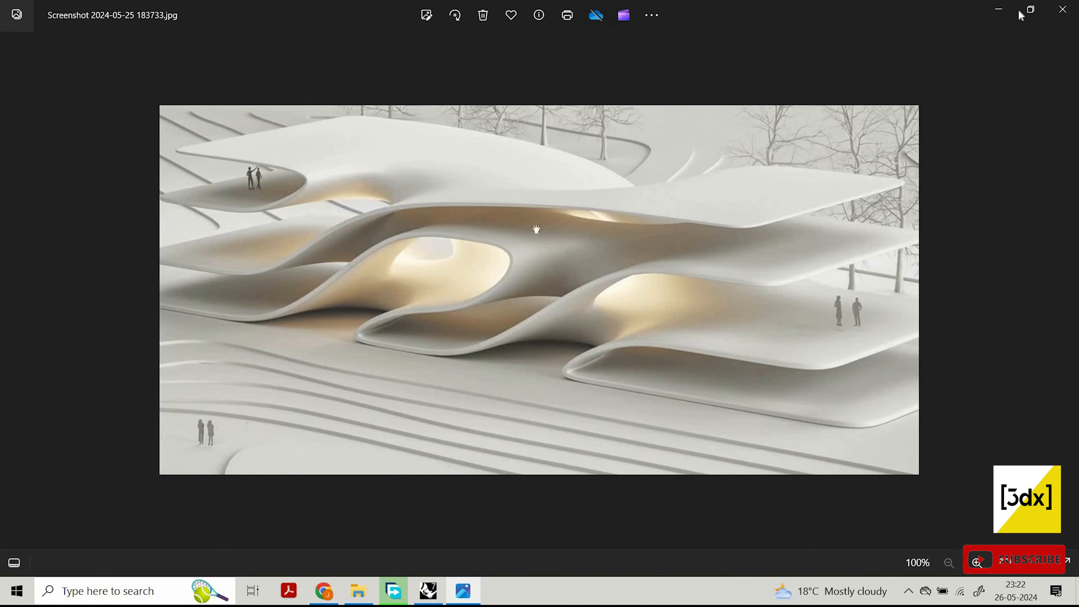
{"action": "left_click", "coordinate": [989, 2]}
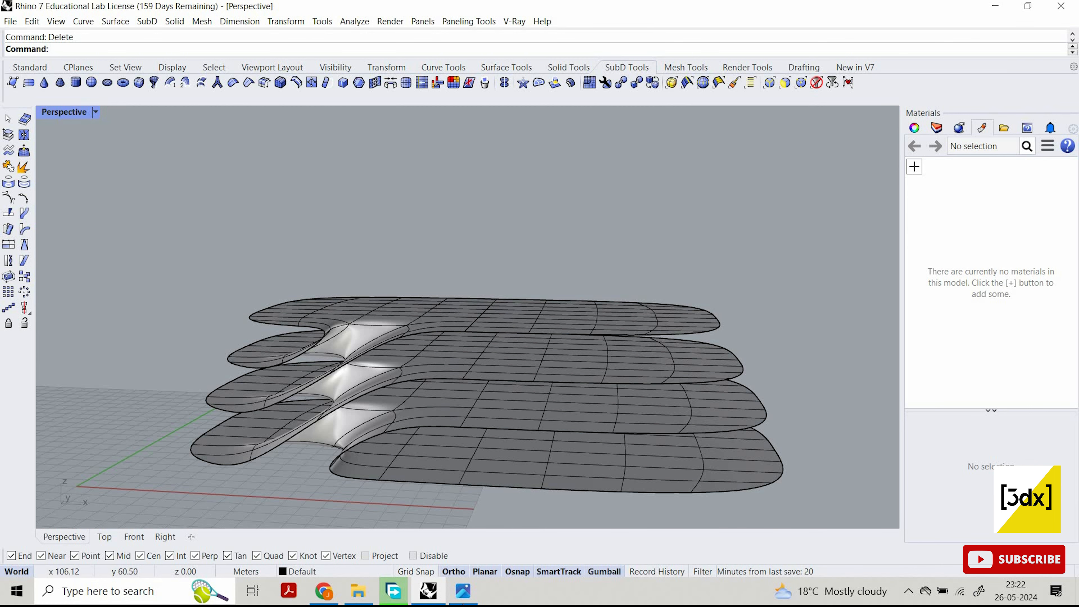
{"action": "left_click", "coordinate": [463, 591]}
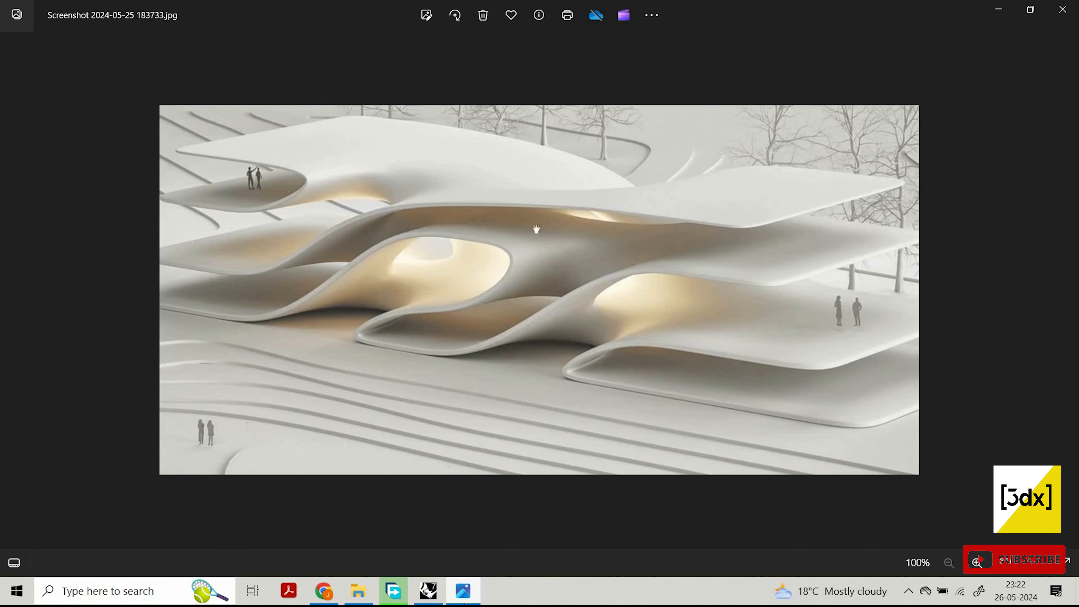
{"action": "left_click", "coordinate": [464, 602]}
{"action": "left_click", "coordinate": [464, 603]}
{"action": "left_click", "coordinate": [464, 603]}
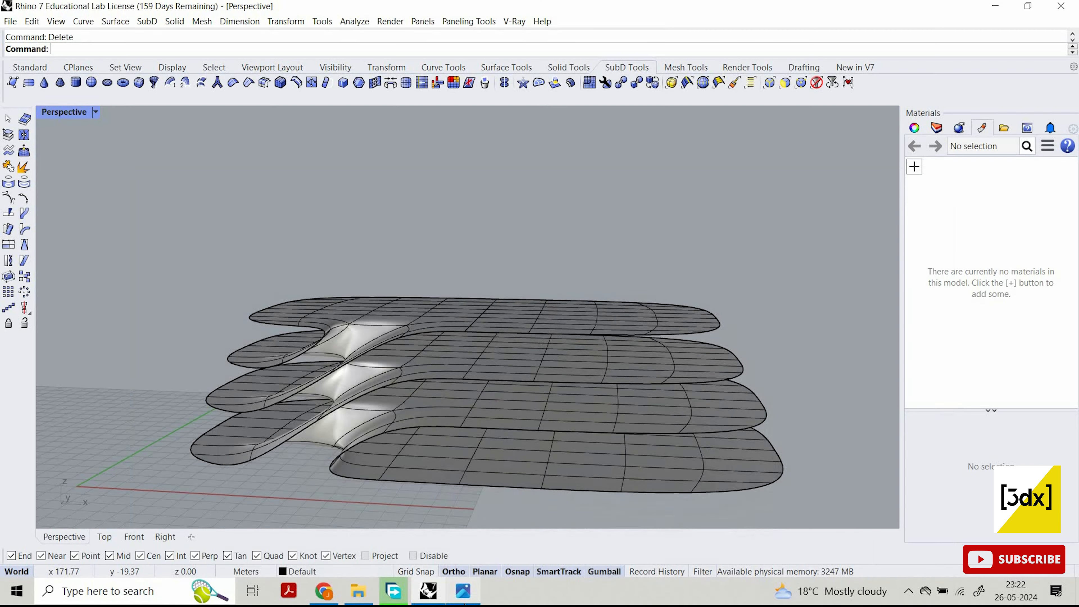
{"action": "left_click", "coordinate": [464, 603]}
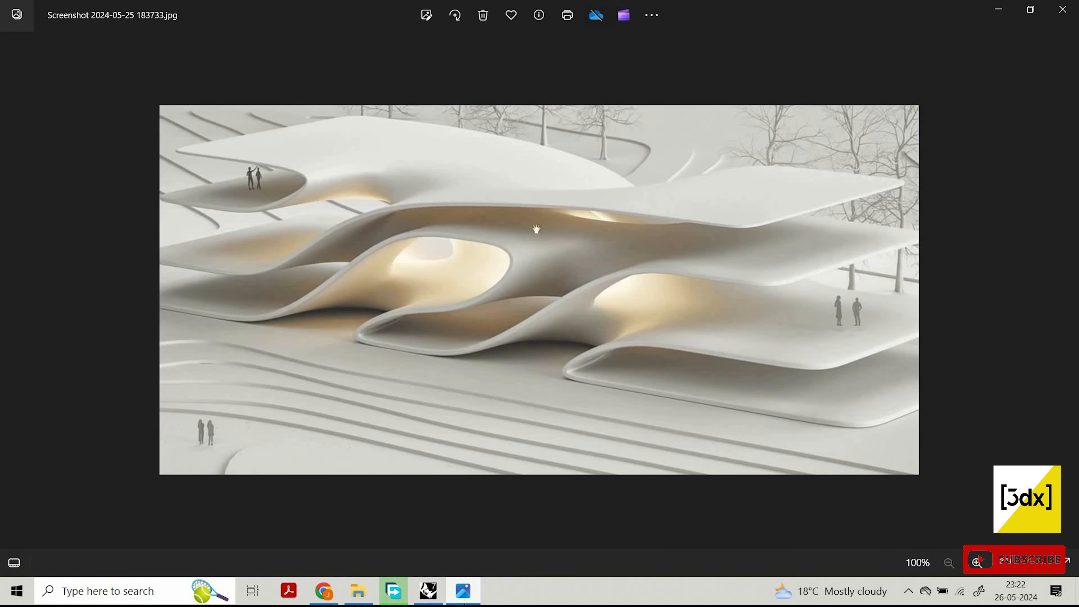
{"action": "left_click", "coordinate": [464, 602]}
{"action": "left_click", "coordinate": [464, 603]}
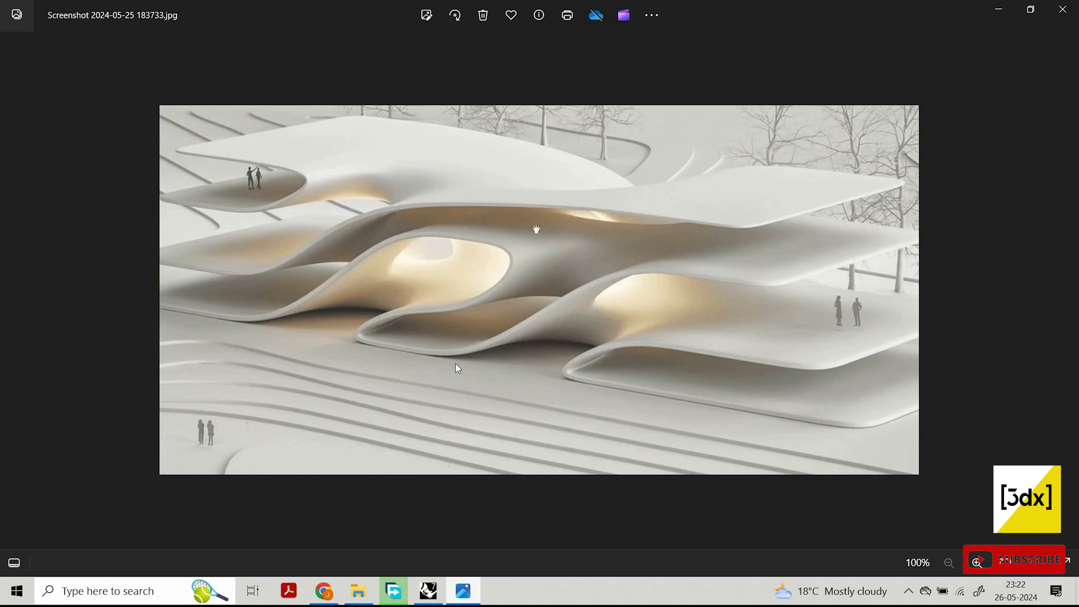
{"action": "left_click", "coordinate": [463, 594]}
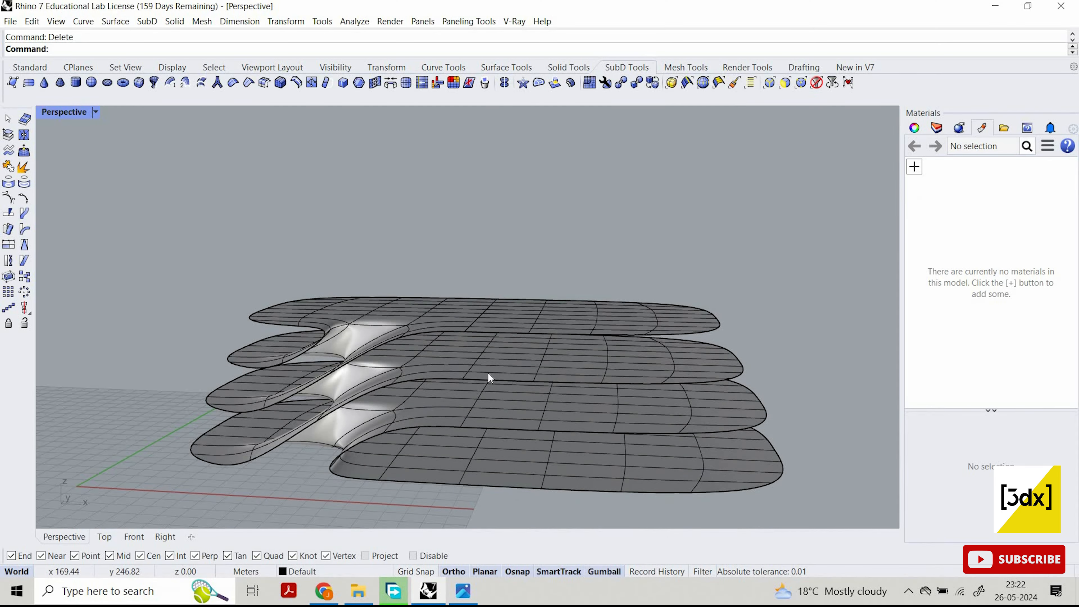
Bridge the second SubD's two front faces in the fifth column to the third SubD's two front faces in the fourth column, with 1 joined segment.
{"action": "right_click_drag", "start_coordinate": [488, 376], "coordinate": [463, 316]}
{"action": "scroll", "coordinate": [462, 316], "scroll_direction": "up", "scroll_amount": 6}
{"action": "scroll", "coordinate": [459, 255], "scroll_direction": "down", "scroll_amount": 2}
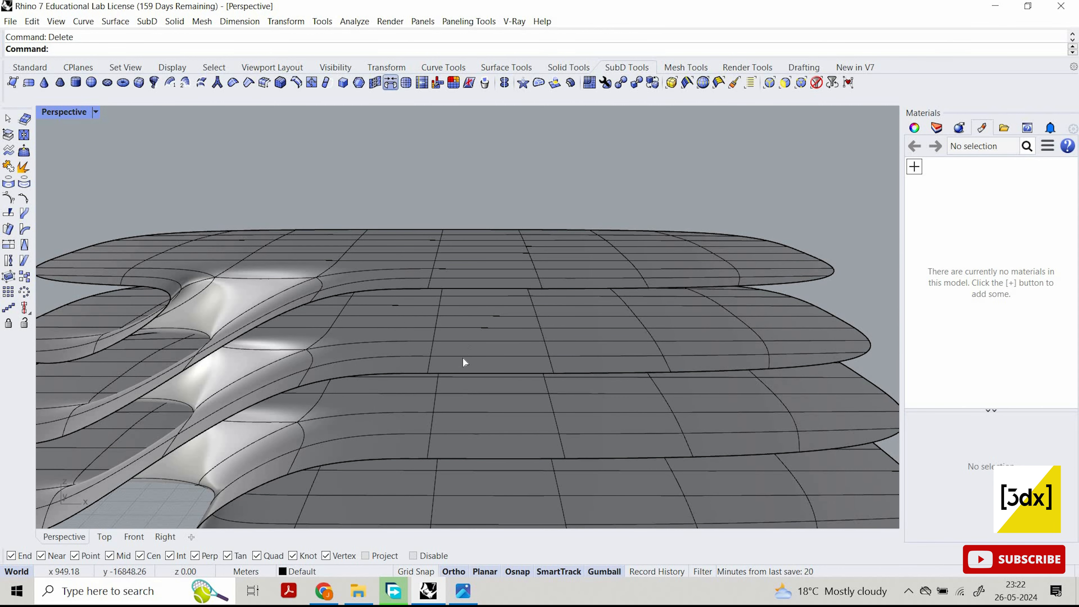
{"action": "left_click", "coordinate": [465, 365]}
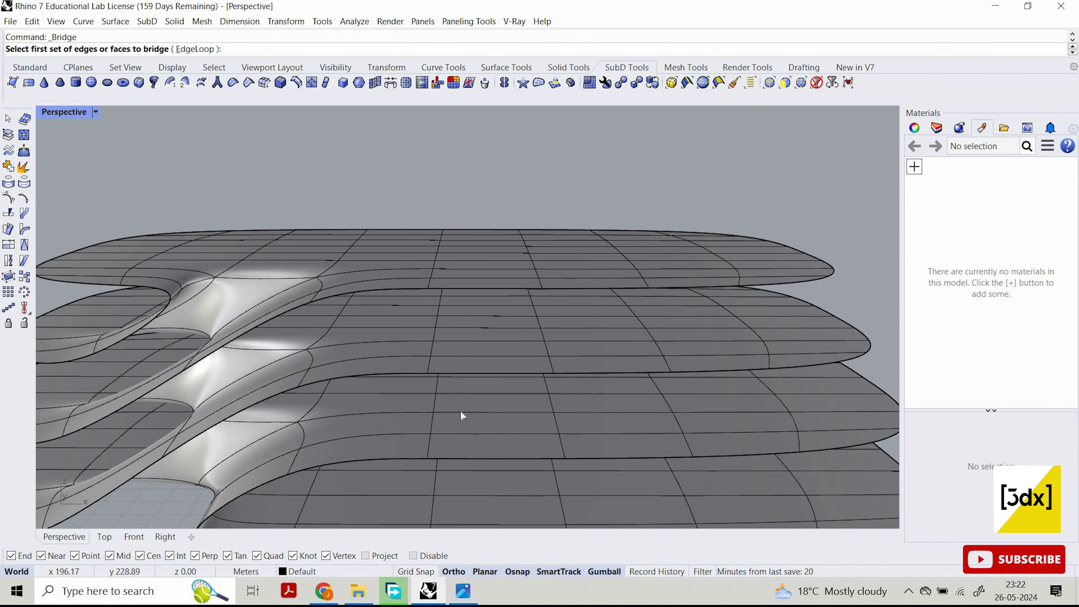
{"action": "key", "text": "Return"}
{"action": "left_click", "coordinate": [400, 444]}
{"action": "left_click", "coordinate": [406, 423]}
{"action": "key", "text": "Return"}
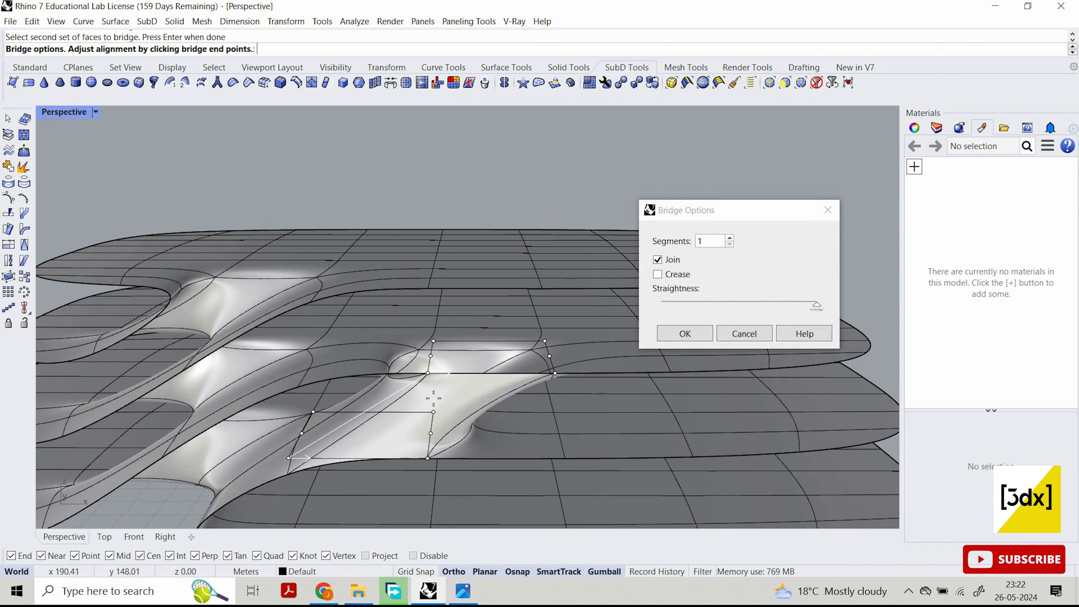
{"action": "right_click_drag", "start_coordinate": [433, 398], "coordinate": [411, 379]}
{"action": "key", "text": "Return"}
{"action": "scroll", "coordinate": [412, 377], "scroll_direction": "down", "scroll_amount": 3}
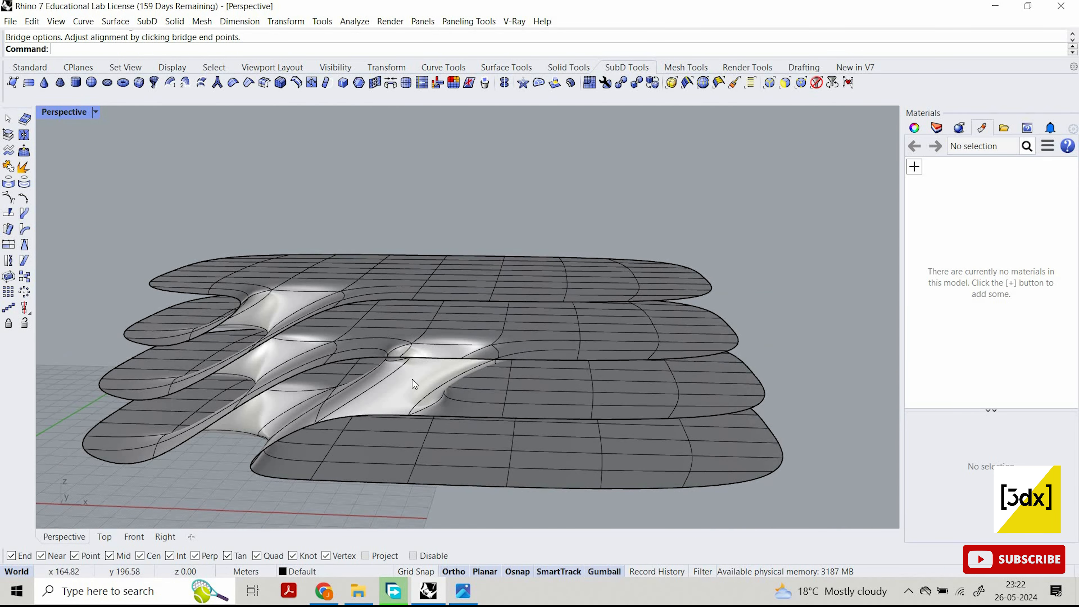
Delete the front face of the new bridge between the second and third SubDs.
{"action": "scroll", "coordinate": [412, 380], "scroll_direction": "up", "scroll_amount": 3}
{"action": "left_click", "coordinate": [412, 378], "text": "ctrl+shift"}
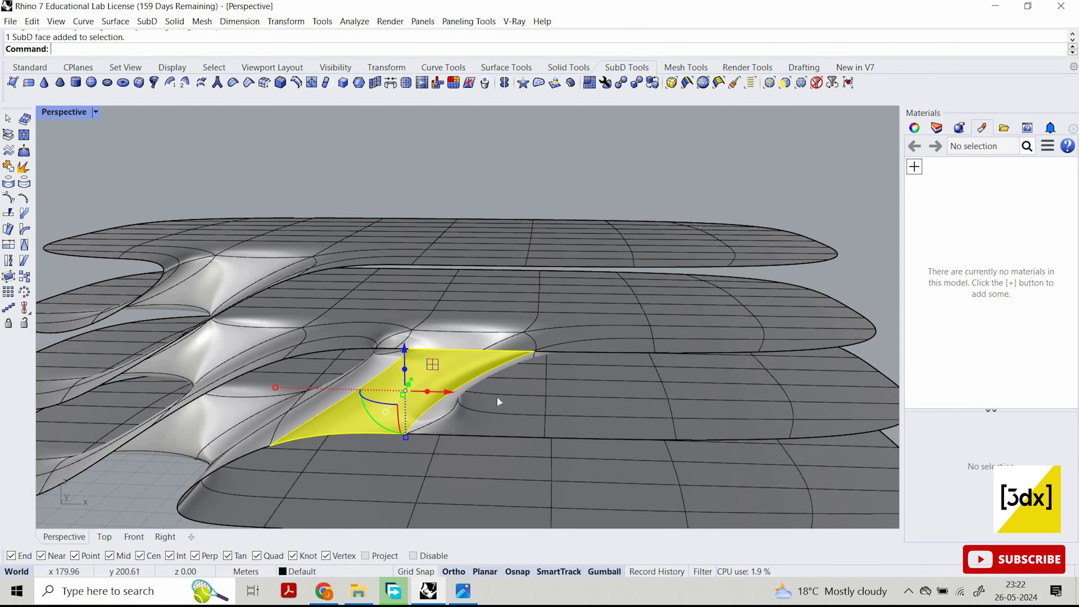
{"action": "key", "text": "Return"}
{"action": "key", "text": "Escape"}
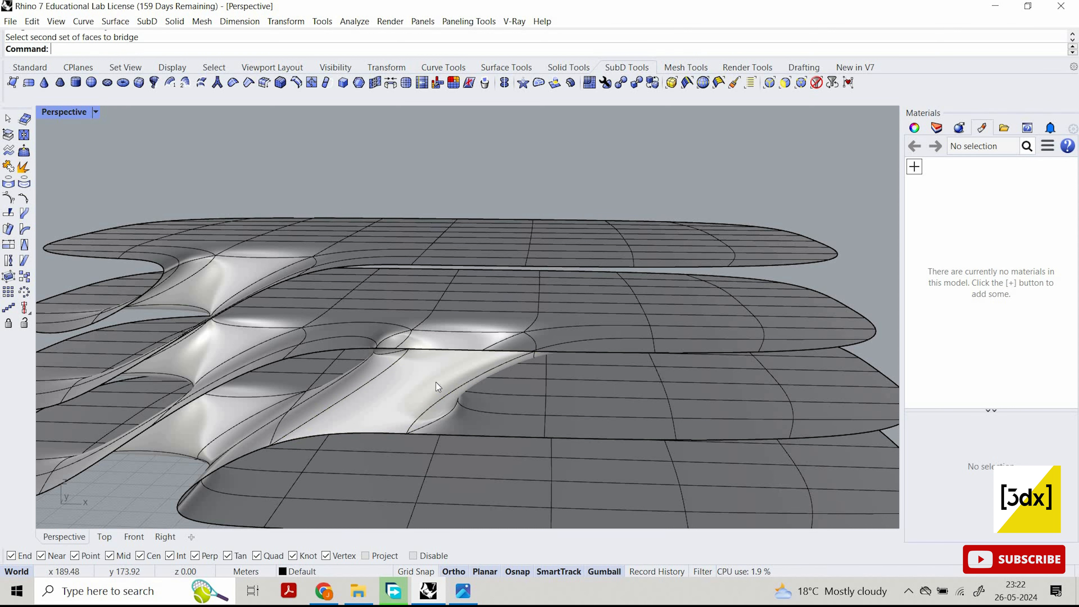
{"action": "left_click", "coordinate": [435, 380], "text": "ctrl+shift"}
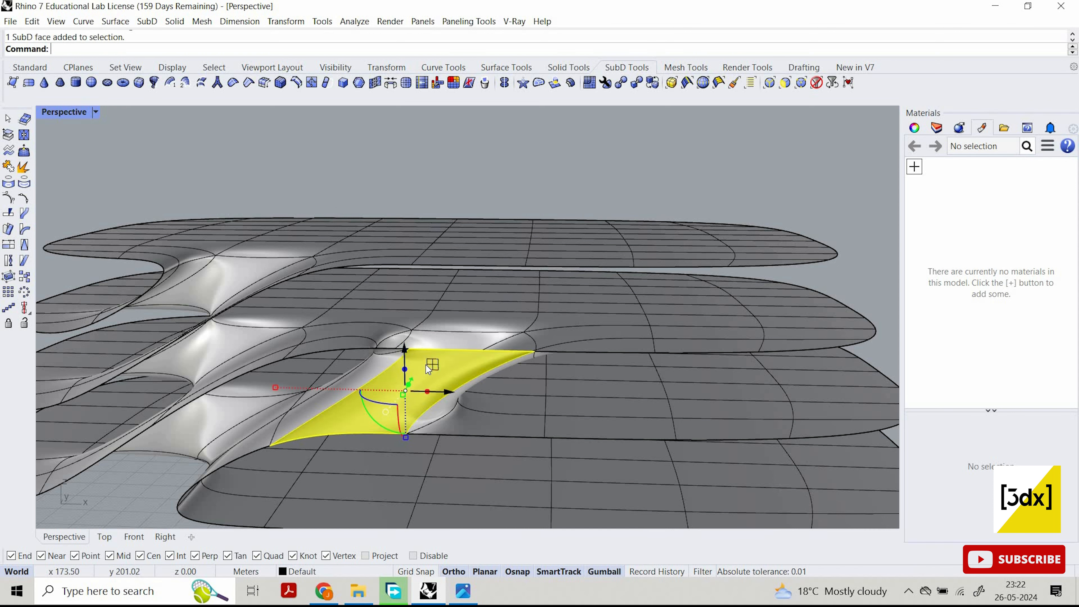
{"action": "key", "text": "Delete"}
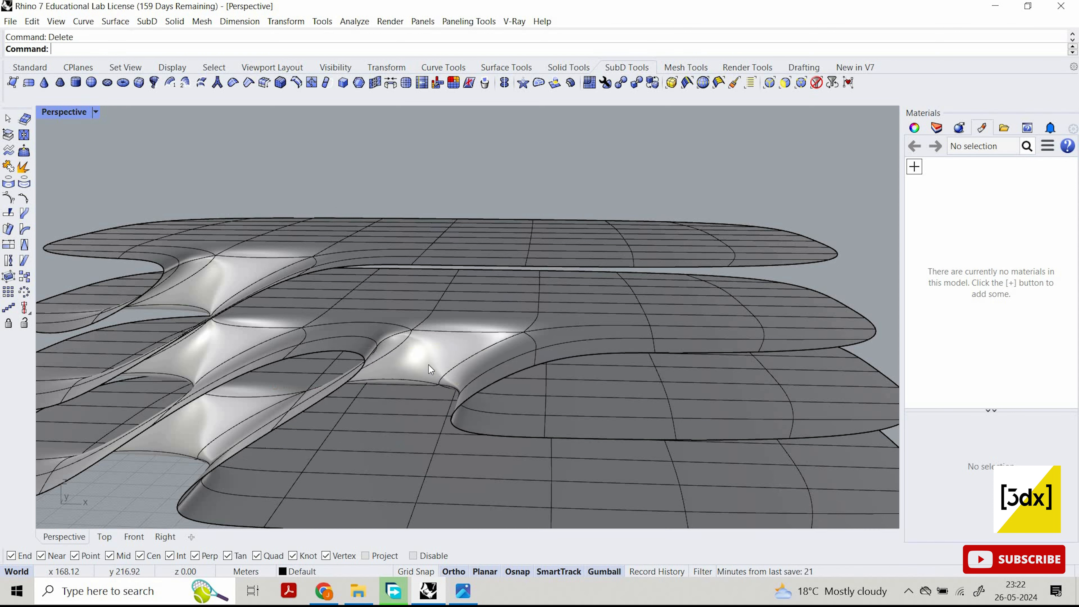
Compare the opened bridge with the pavilion reference image, and undo both its front-face deletion and the bridge itself.
{"action": "right_click_drag", "start_coordinate": [402, 383], "coordinate": [522, 380]}
{"action": "right_click_drag", "start_coordinate": [421, 367], "coordinate": [451, 312]}
{"action": "right_click_drag", "start_coordinate": [318, 389], "coordinate": [295, 434]}
{"action": "left_click", "coordinate": [463, 595]}
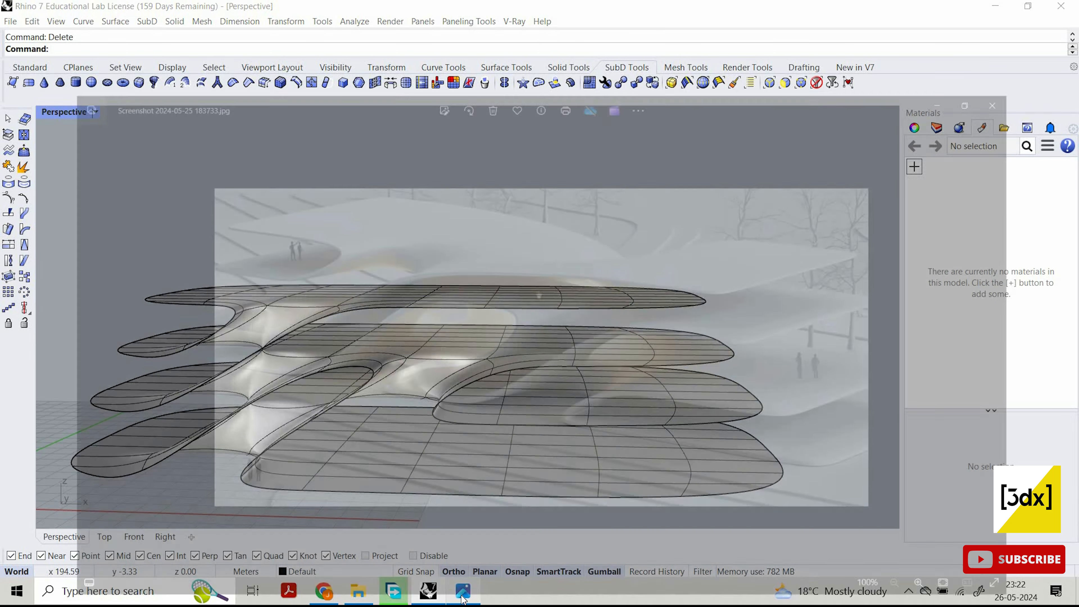
{"action": "left_click", "coordinate": [462, 595]}
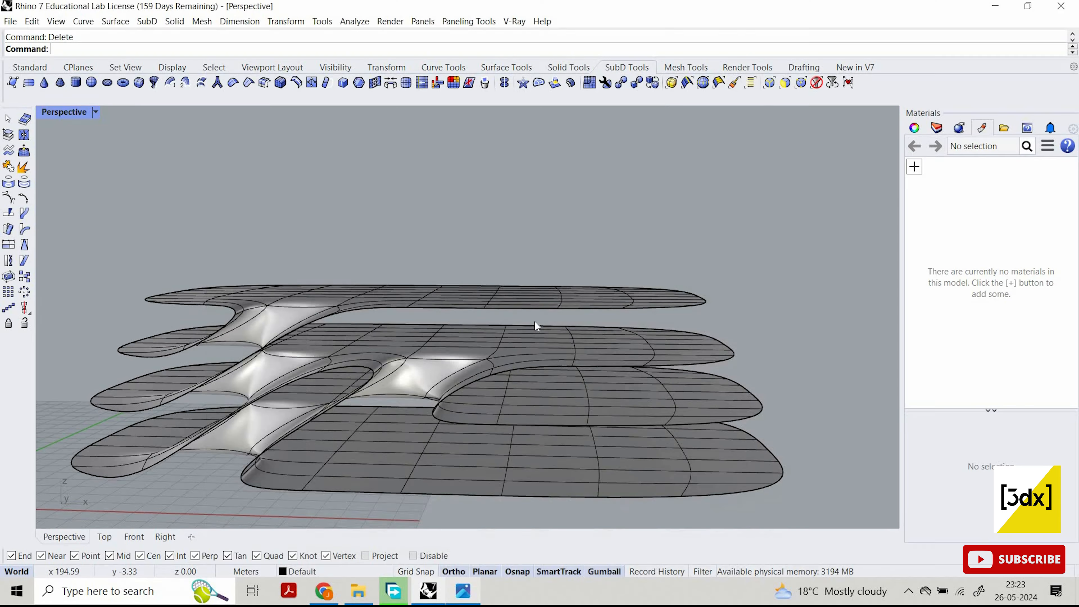
{"action": "key", "text": "ctrl+z"}
{"action": "key", "text": "ctrl+z"}
{"action": "scroll", "coordinate": [440, 356], "scroll_direction": "down", "scroll_amount": 4}
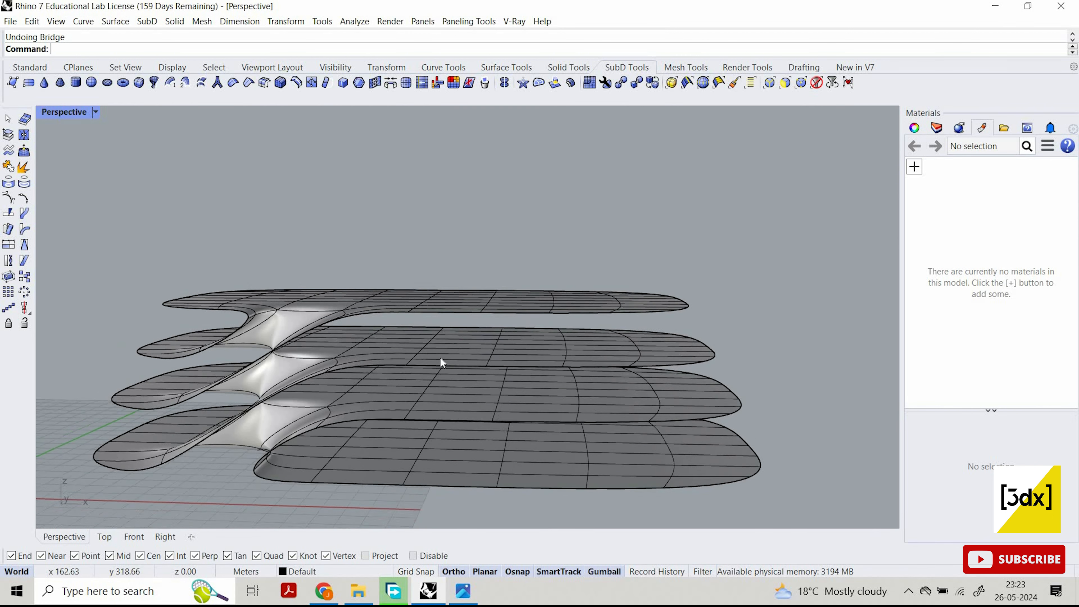
{"action": "scroll", "coordinate": [462, 333], "scroll_direction": "up", "scroll_amount": 6}
{"action": "key", "text": "Return"}
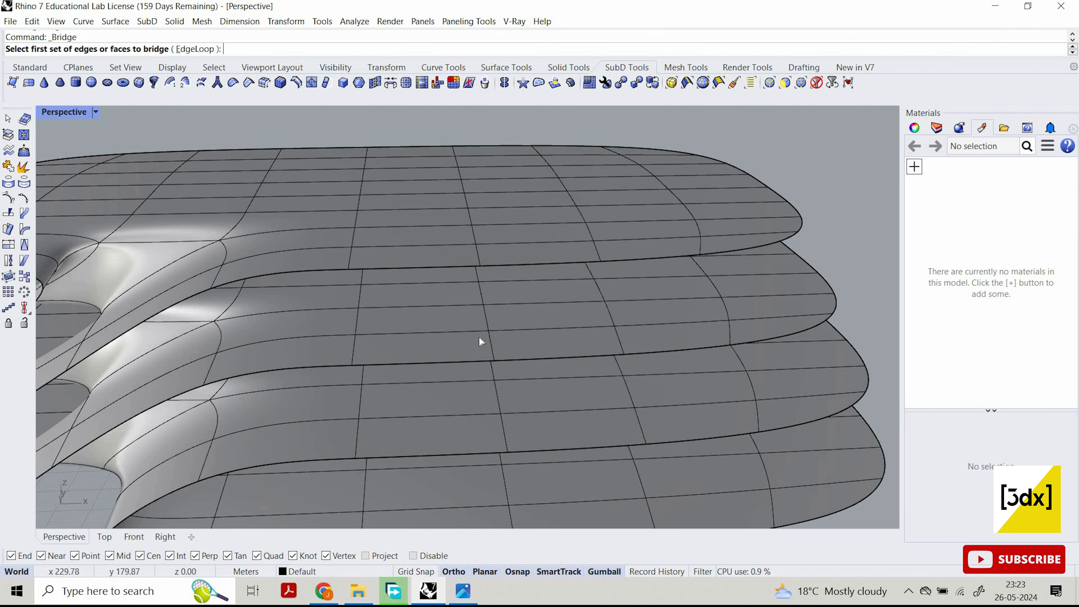
{"action": "left_click", "coordinate": [475, 338]}
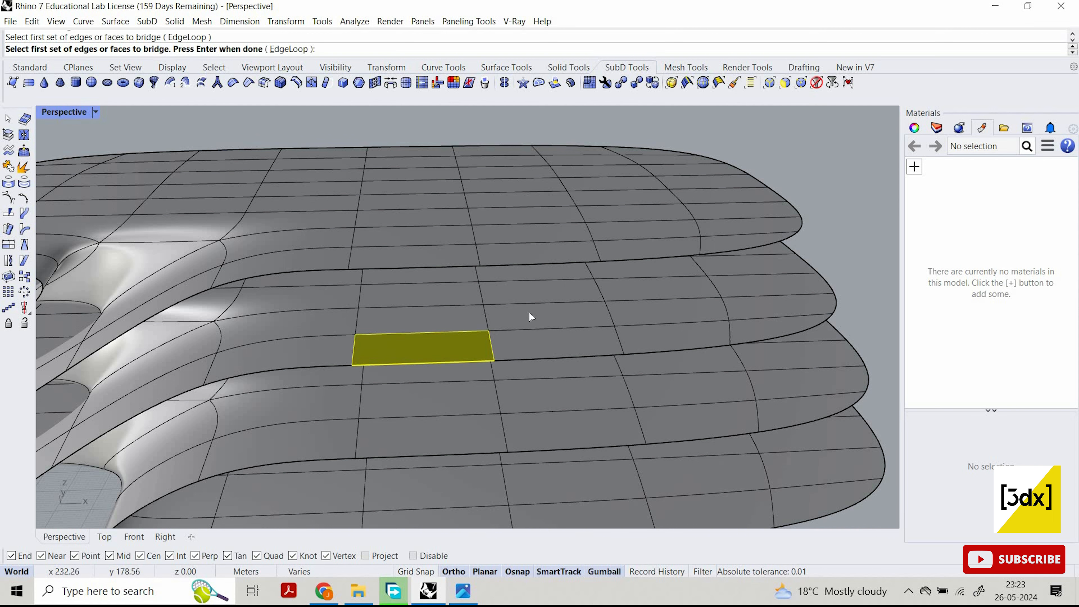
{"action": "key", "text": "Escape"}
{"action": "key", "text": "Return"}
{"action": "left_click", "coordinate": [525, 338]}
{"action": "left_click", "coordinate": [529, 311]}
{"action": "left_click", "coordinate": [402, 435]}
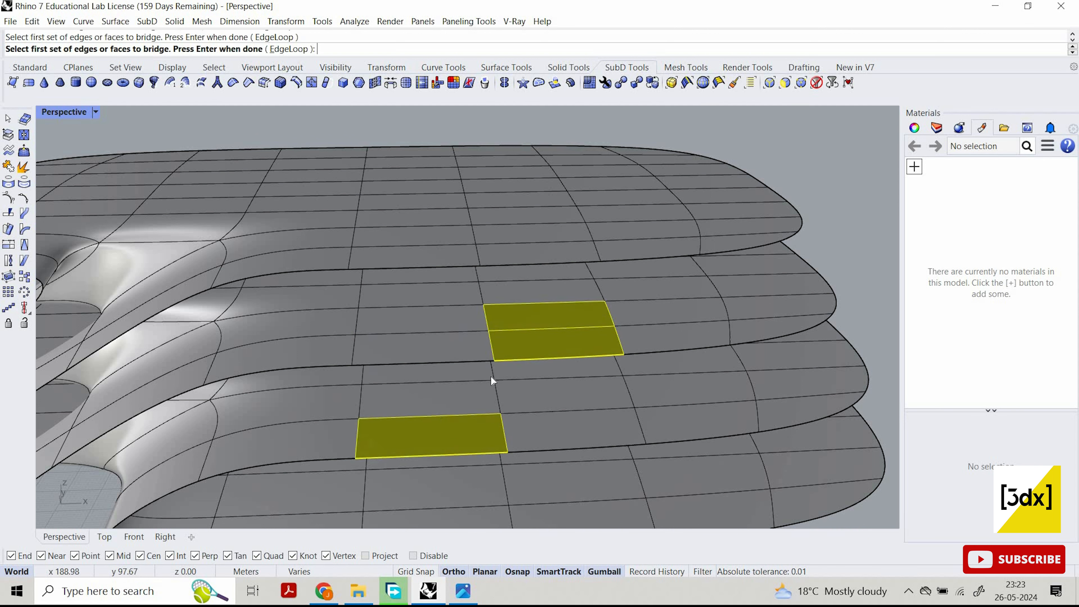
{"action": "key", "text": "Escape"}
Bridge the second SubD's two front faces in the sixth column to the third SubD's two front faces in the fifth column, with 1 joined segment.
{"action": "key", "text": "Return"}
{"action": "left_click", "coordinate": [531, 339]}
{"action": "left_click", "coordinate": [535, 314]}
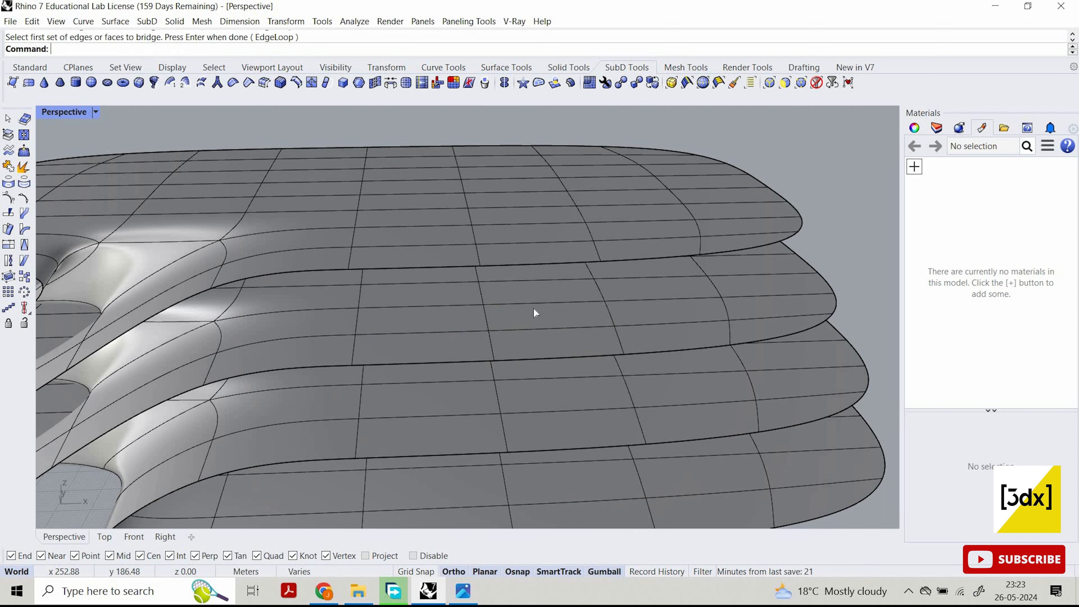
{"action": "key", "text": "Return"}
{"action": "left_click", "coordinate": [435, 396]}
{"action": "key", "text": "Return"}
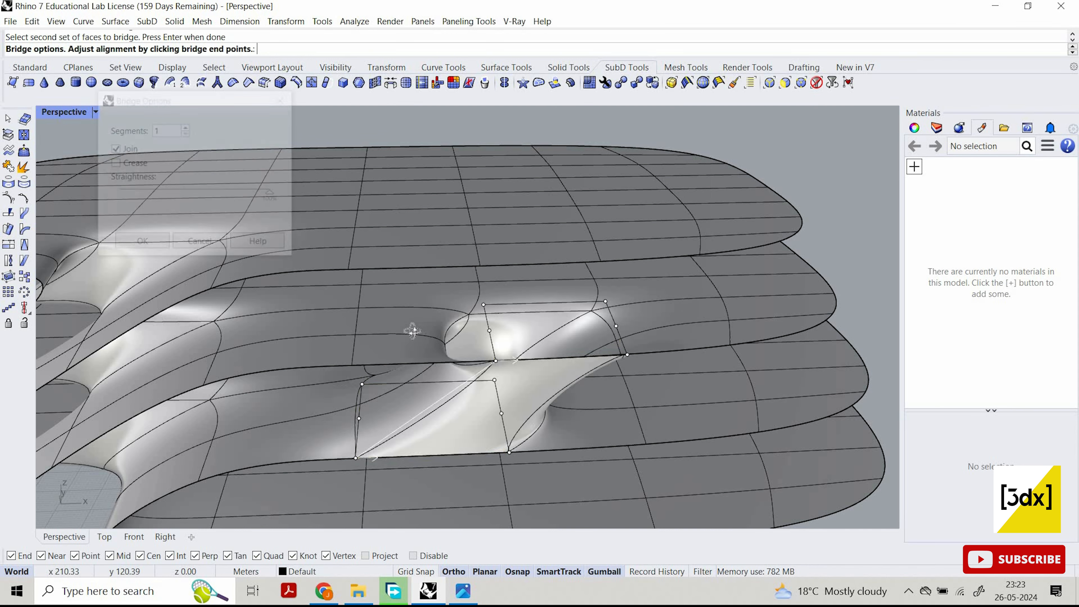
{"action": "mouse_move", "coordinate": [444, 397]}
{"action": "right_mouse_down"}
{"action": "mouse_move", "coordinate": [424, 380]}
{"action": "mouse_move", "coordinate": [443, 394]}
{"action": "right_mouse_up"}
{"action": "key", "text": "Return"}
Delete the front face of the relocated bridge between the second and third SubDs.
{"action": "scroll", "coordinate": [416, 373], "scroll_direction": "up", "scroll_amount": 6}
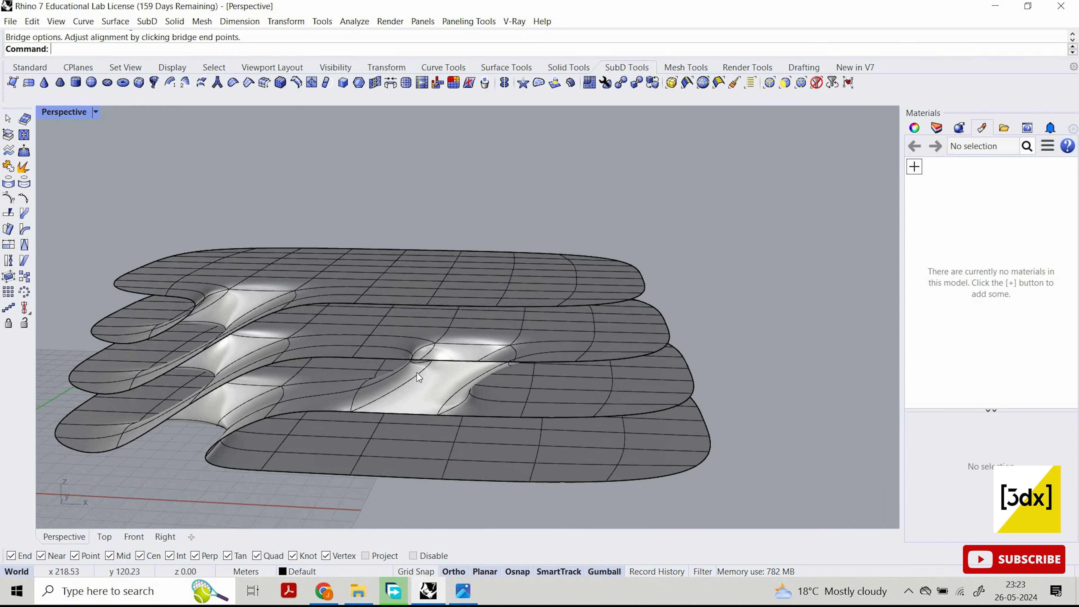
{"action": "left_click", "coordinate": [416, 376]}
{"action": "key", "text": "Delete"}
{"action": "right_click_drag", "start_coordinate": [412, 349], "coordinate": [444, 391]}
{"action": "scroll", "coordinate": [422, 366], "scroll_direction": "down", "scroll_amount": 3}
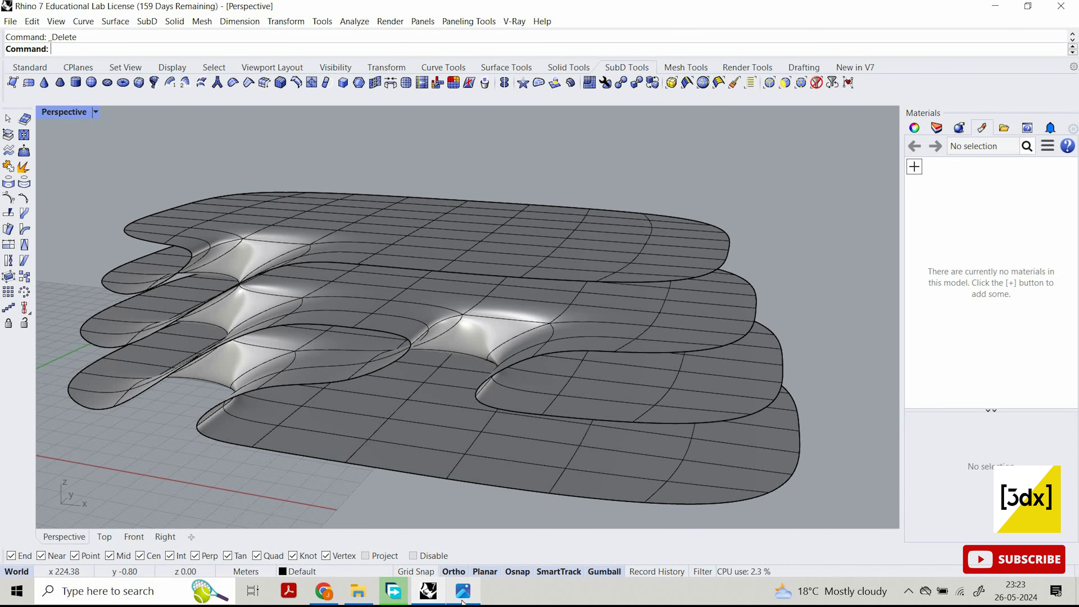
Check the pavilion reference image for the next connection and start another bridge between the SubD layers.
{"action": "left_click", "coordinate": [462, 600]}
{"action": "left_click", "coordinate": [462, 601]}
{"action": "left_click", "coordinate": [463, 601]}
{"action": "mouse_move", "coordinate": [485, 403]}
{"action": "right_mouse_down"}
{"action": "mouse_move", "coordinate": [492, 397]}
{"action": "mouse_move", "coordinate": [481, 397]}
{"action": "right_mouse_up"}
{"action": "scroll", "coordinate": [484, 397], "scroll_direction": "up", "scroll_amount": 2}
{"action": "right_click", "coordinate": [484, 397]}
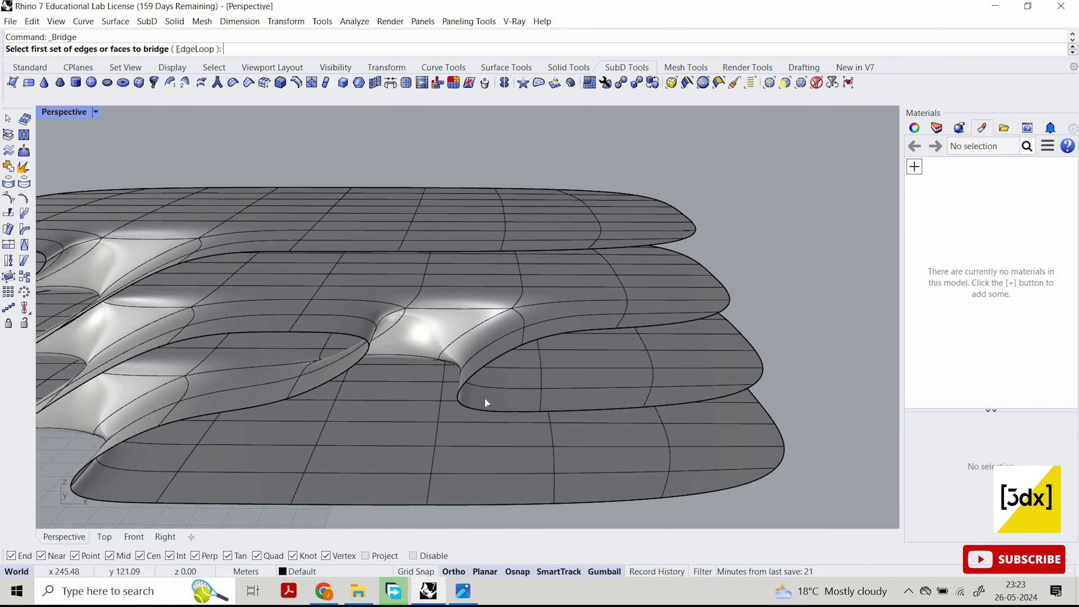
Bridge the end faces of the third slab to the matching front-edge faces of the bottom slab.
{"action": "left_click", "coordinate": [497, 378]}
{"action": "right_click", "coordinate": [371, 483]}
{"action": "left_click", "coordinate": [382, 478]}
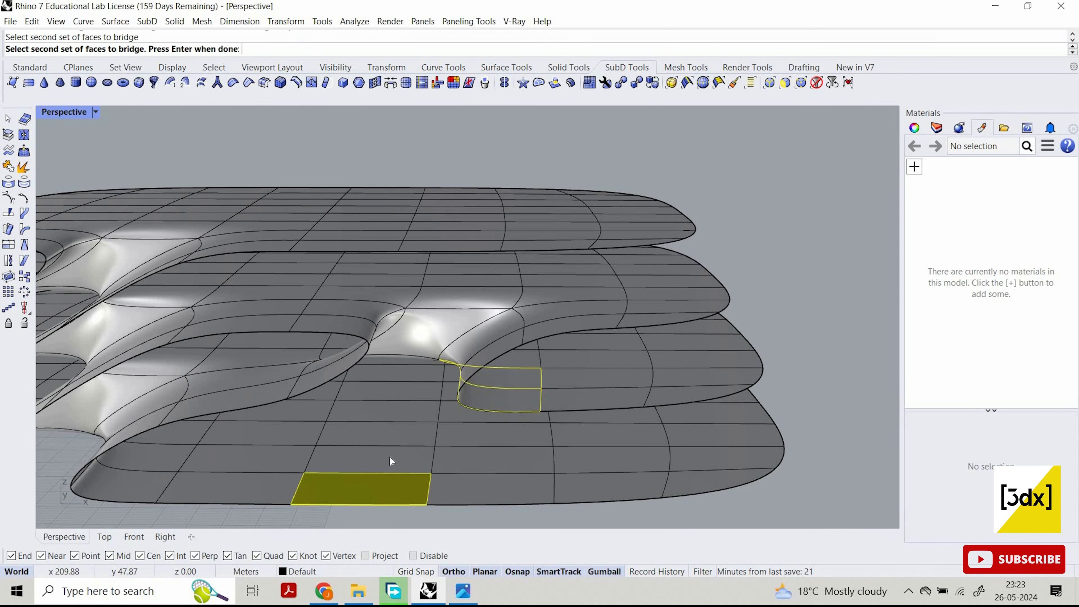
{"action": "right_click", "coordinate": [344, 453]}
{"action": "right_click", "coordinate": [412, 450]}
{"action": "scroll", "coordinate": [435, 458], "scroll_direction": "down", "scroll_amount": 3}
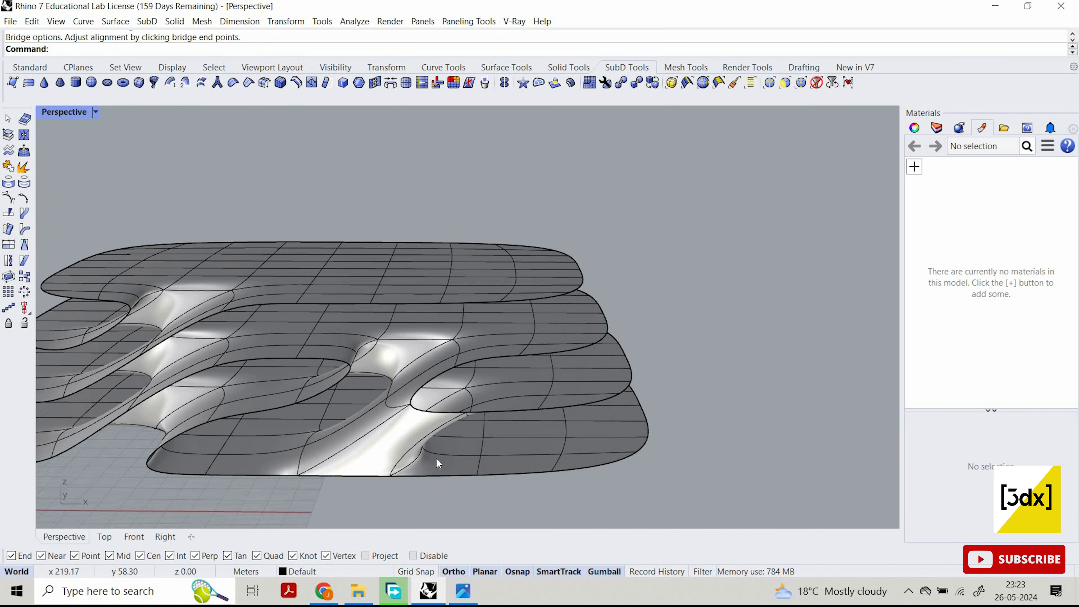
{"action": "right_click_drag", "start_coordinate": [437, 463], "coordinate": [428, 485]}
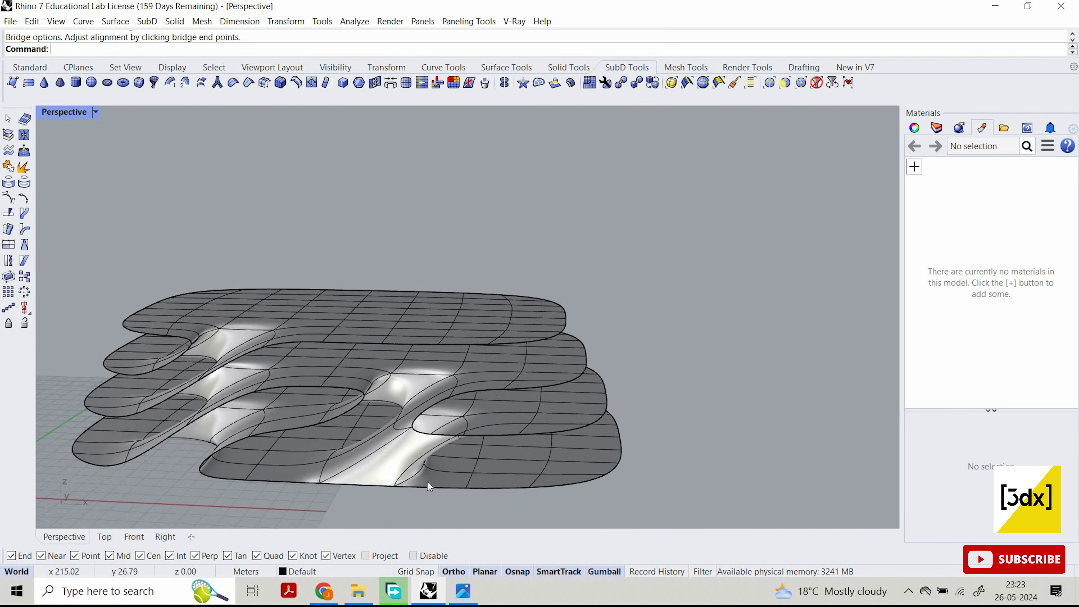
Delete the large outer face of the new bridge between the third and bottom slabs.
{"action": "scroll", "coordinate": [428, 484], "scroll_direction": "up", "scroll_amount": 2}
{"action": "scroll", "coordinate": [415, 336], "scroll_direction": "up", "scroll_amount": 2}
{"action": "right_click_drag", "start_coordinate": [369, 454], "coordinate": [416, 400]}
{"action": "scroll", "coordinate": [416, 399], "scroll_direction": "up", "scroll_amount": 5}
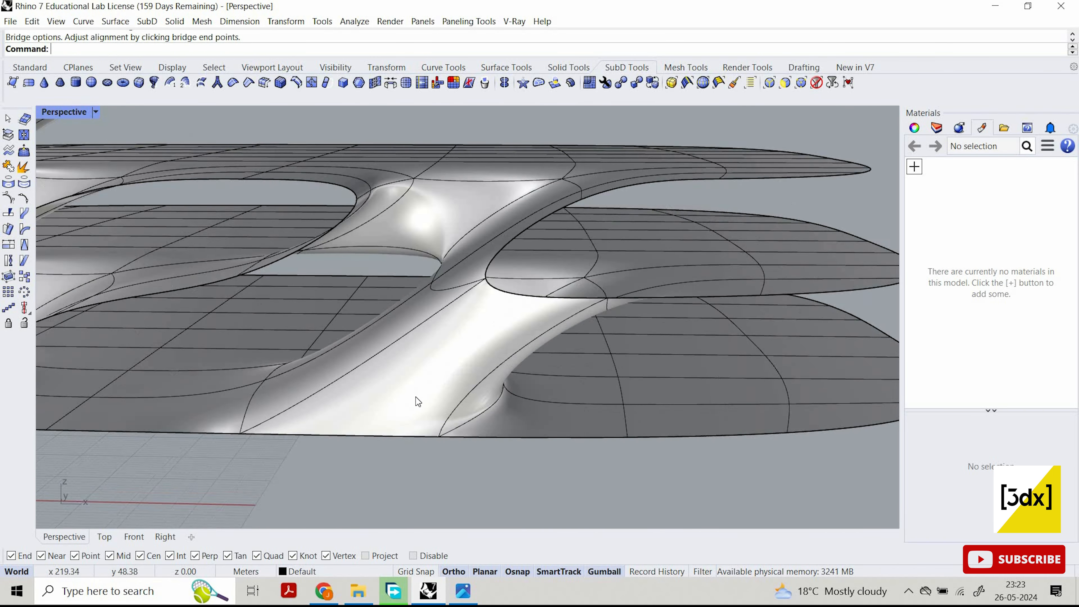
{"action": "left_click", "coordinate": [416, 396], "text": "ctrl+shift"}
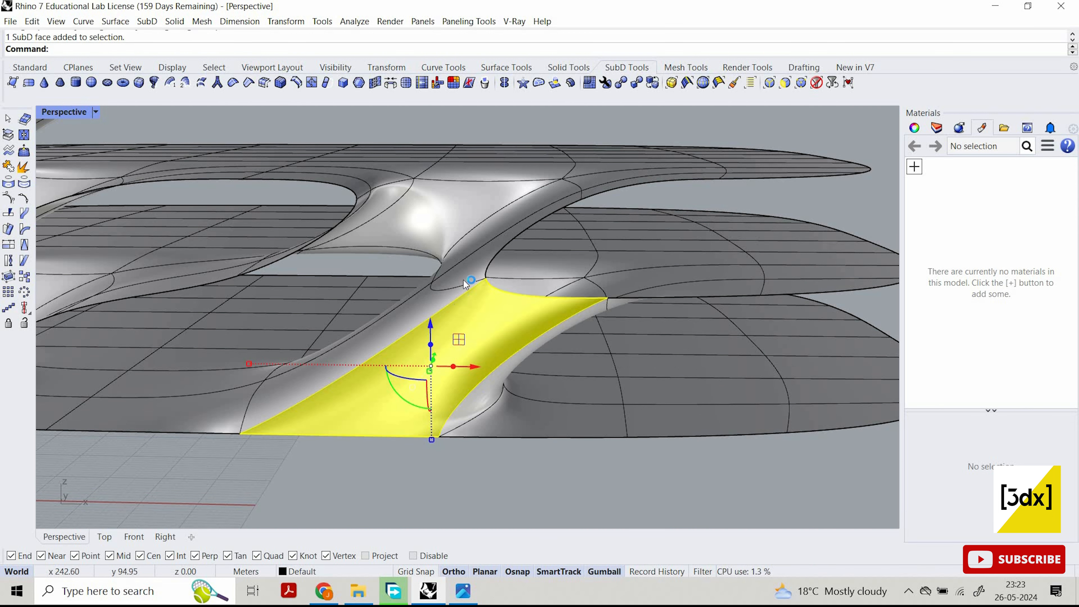
{"action": "key", "text": "Escape"}
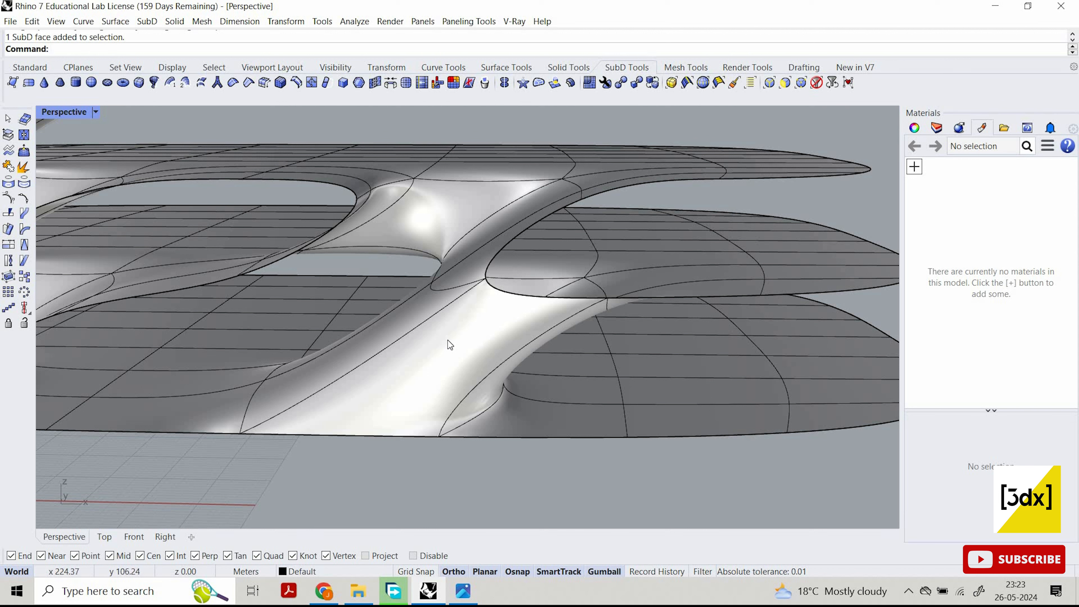
{"action": "left_click", "coordinate": [478, 344], "text": "ctrl+shift"}
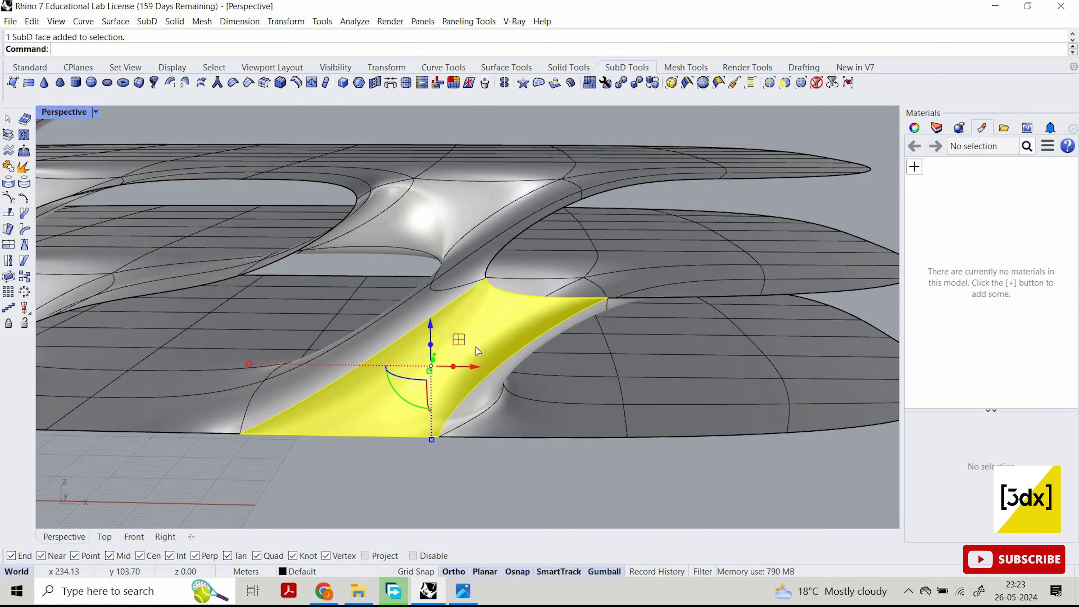
{"action": "right_click", "coordinate": [478, 342]}
{"action": "key", "text": "Escape"}
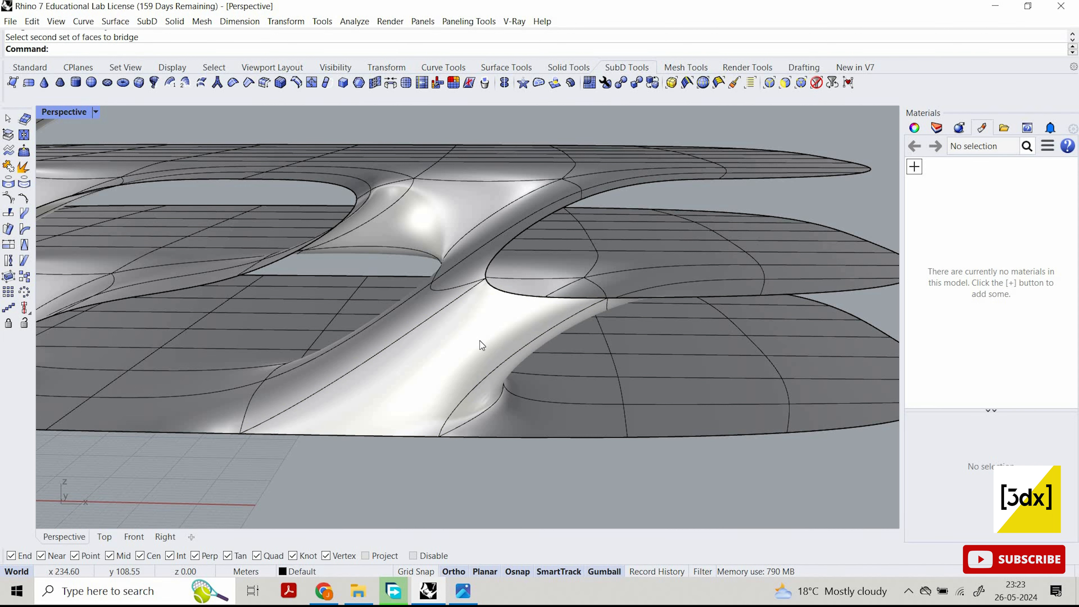
{"action": "left_click", "coordinate": [480, 341], "text": "ctrl+shift"}
{"action": "key", "text": "Delete"}
Compare the bridged slabs with the reference image Screenshot 2024-05-25 183733.jpg in the photo viewer, switching between both.
{"action": "right_click_drag", "start_coordinate": [349, 301], "coordinate": [524, 256]}
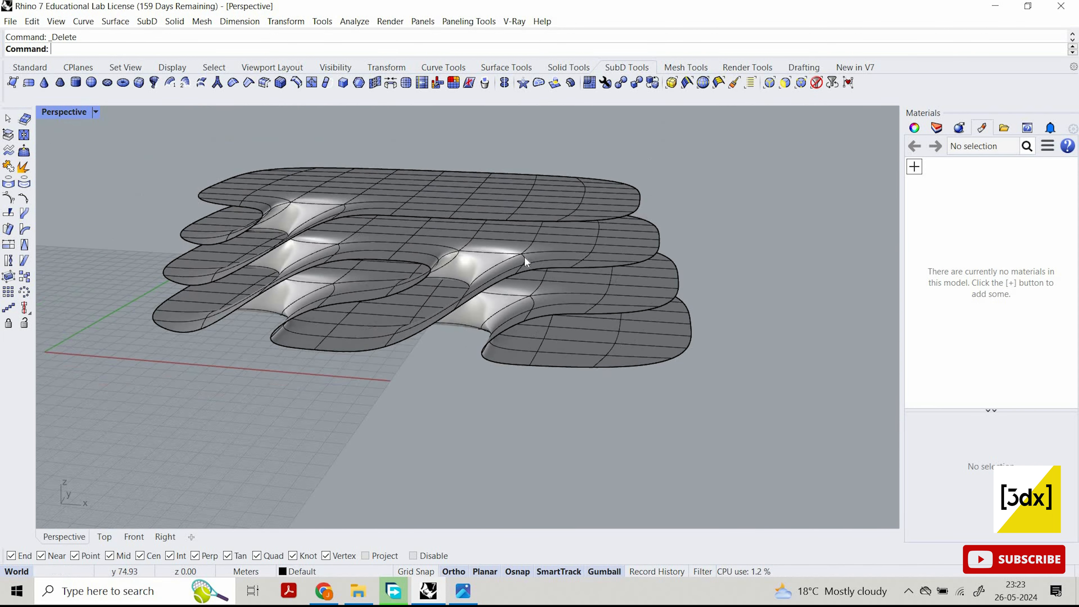
{"action": "scroll", "coordinate": [449, 317], "scroll_direction": "up", "scroll_amount": 5}
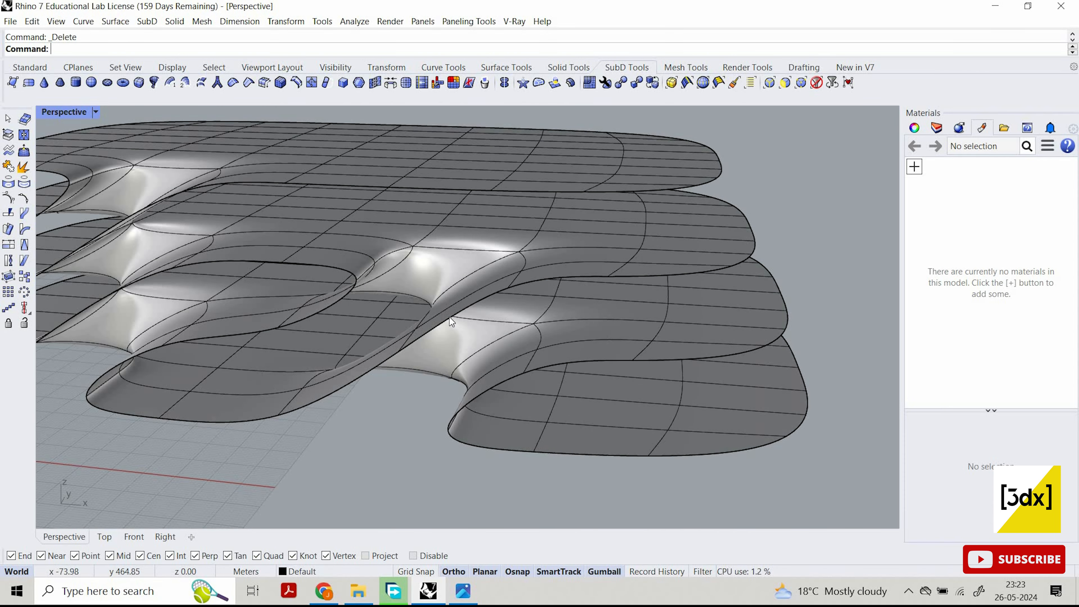
{"action": "left_click", "coordinate": [463, 595]}
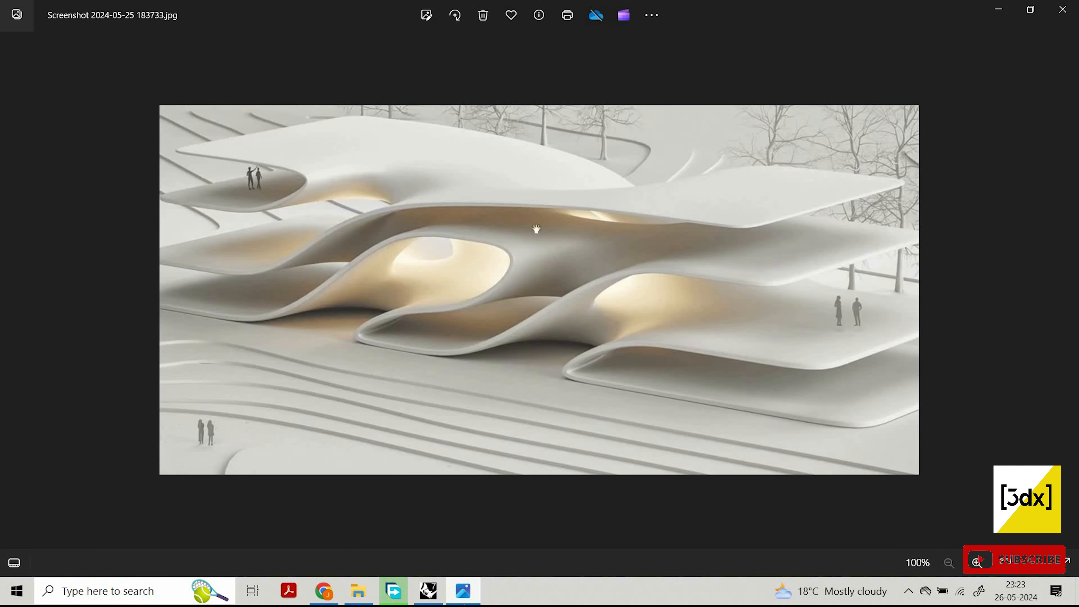
{"action": "left_click", "coordinate": [463, 594]}
{"action": "left_click", "coordinate": [463, 594]}
{"action": "left_click", "coordinate": [463, 594]}
{"action": "left_click", "coordinate": [463, 594]}
{"action": "left_click", "coordinate": [463, 593]}
Start a Bridge on the rear side, taking a 2 × 2 block of faces at the top slab's edge as the first set.
{"action": "right_click_drag", "start_coordinate": [377, 309], "coordinate": [566, 488]}
{"action": "scroll", "coordinate": [570, 323], "scroll_direction": "up", "scroll_amount": 7}
{"action": "right_click_drag", "start_coordinate": [569, 322], "coordinate": [525, 324]}
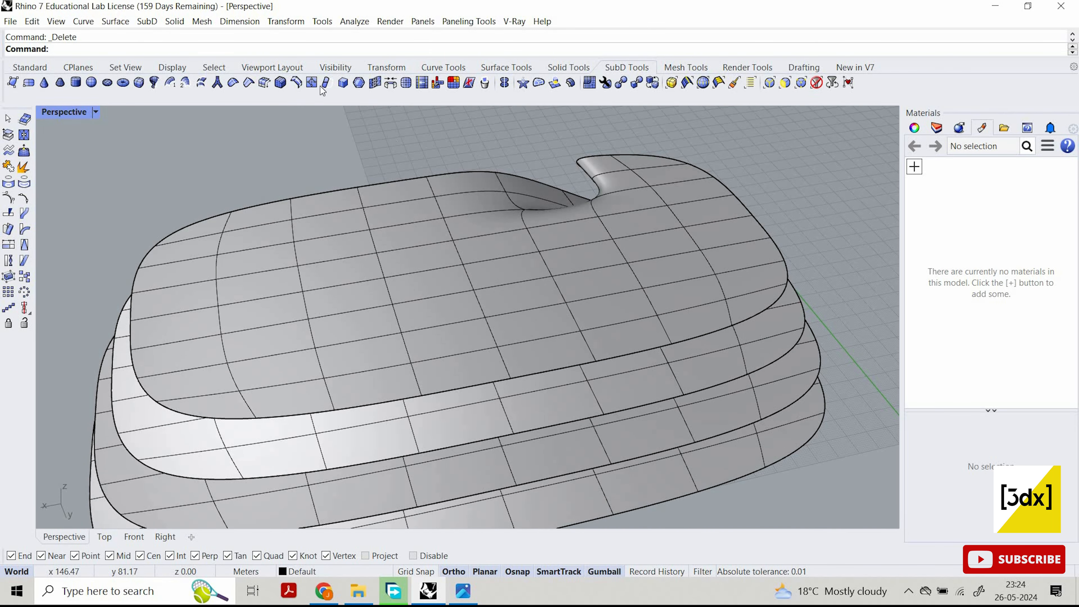
{"action": "left_click", "coordinate": [477, 367]}
{"action": "left_click", "coordinate": [461, 341]}
{"action": "left_click", "coordinate": [541, 335]}
{"action": "left_click", "coordinate": [544, 354]}
{"action": "scroll", "coordinate": [505, 339], "scroll_direction": "down", "scroll_amount": 7}
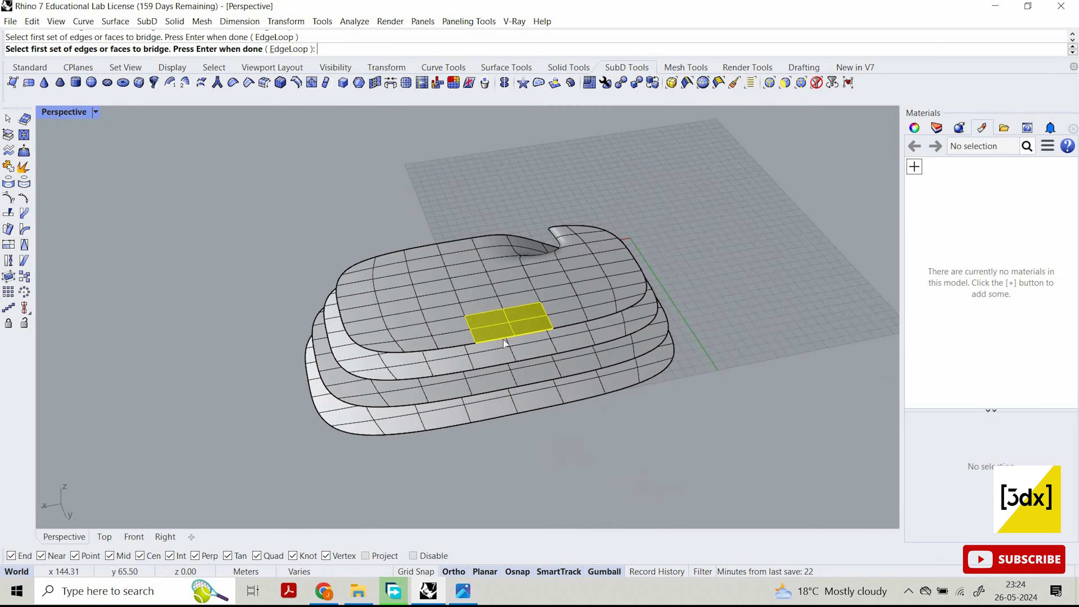
{"action": "scroll", "coordinate": [504, 332], "scroll_direction": "up", "scroll_amount": 7}
{"action": "right_click_drag", "start_coordinate": [469, 297], "coordinate": [467, 282]}
{"action": "key", "text": "Return"}
Bridge that block to the four matching edge faces of the second slab, using 1 joined segment.
{"action": "left_click", "coordinate": [487, 298]}
{"action": "left_click", "coordinate": [479, 274]}
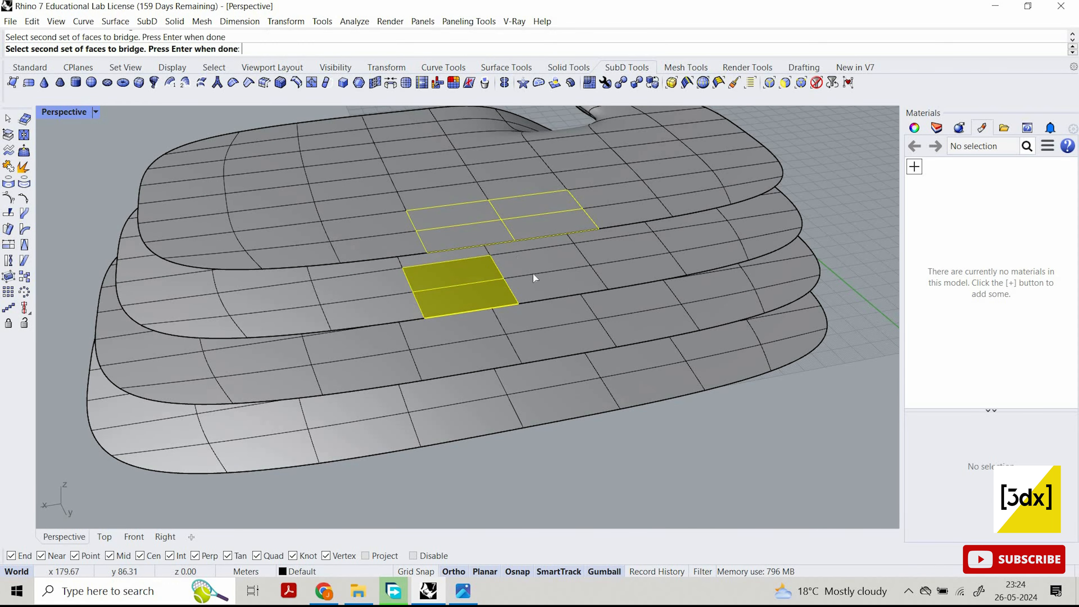
{"action": "left_click", "coordinate": [544, 262]}
{"action": "left_click", "coordinate": [550, 283]}
{"action": "key", "text": "Return"}
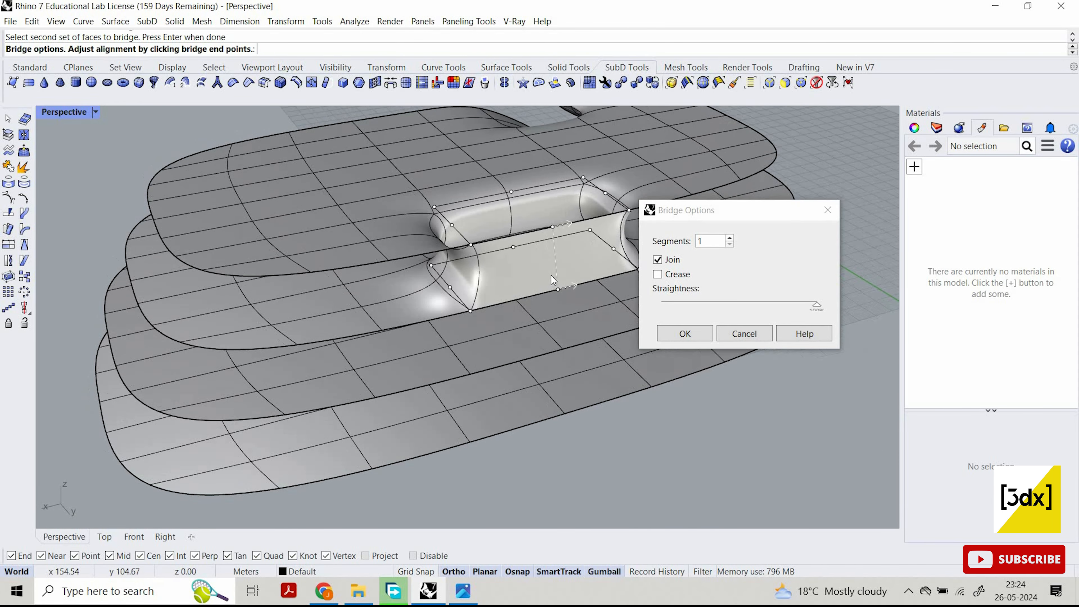
{"action": "key", "text": "Return"}
Delete the two outer faces of the rear bridge between the top and second slabs, opening it outward.
{"action": "left_click", "coordinate": [532, 277], "text": "ctrl+shift"}
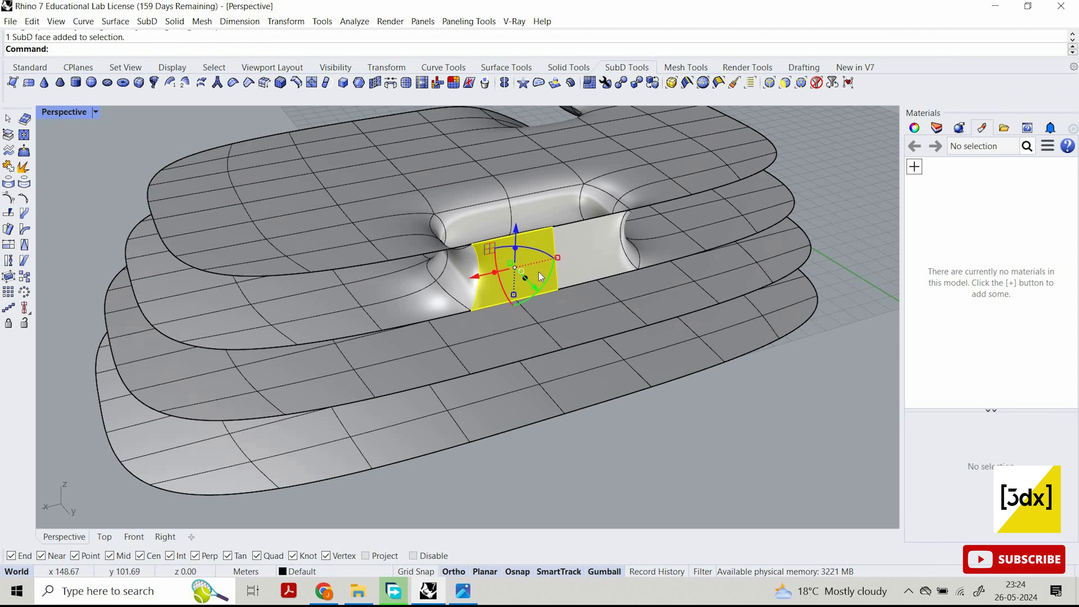
{"action": "key", "text": "Delete"}
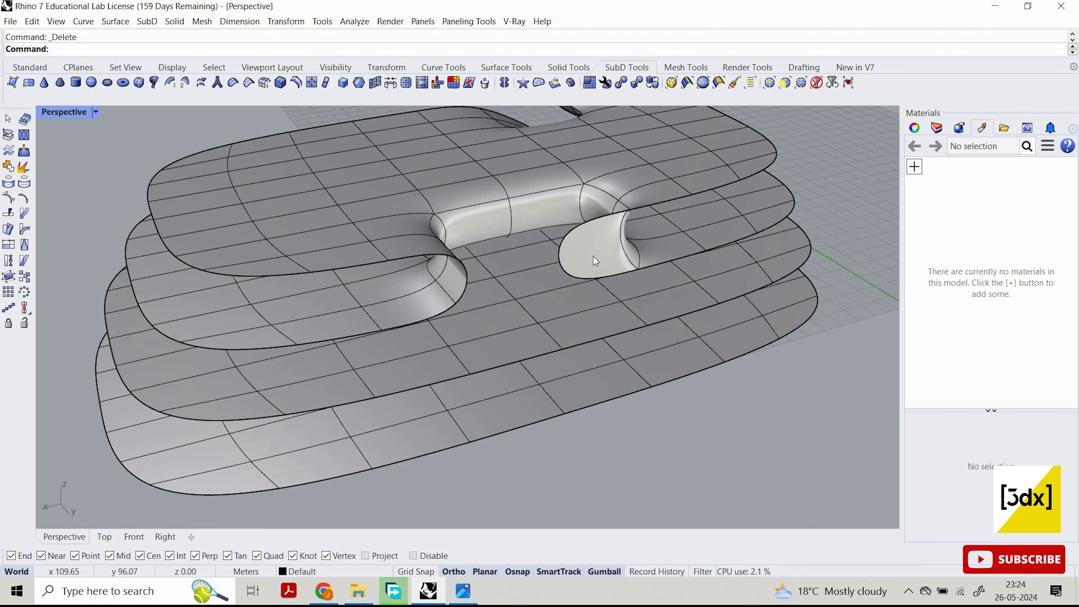
{"action": "left_click", "coordinate": [593, 256], "text": "ctrl+shift"}
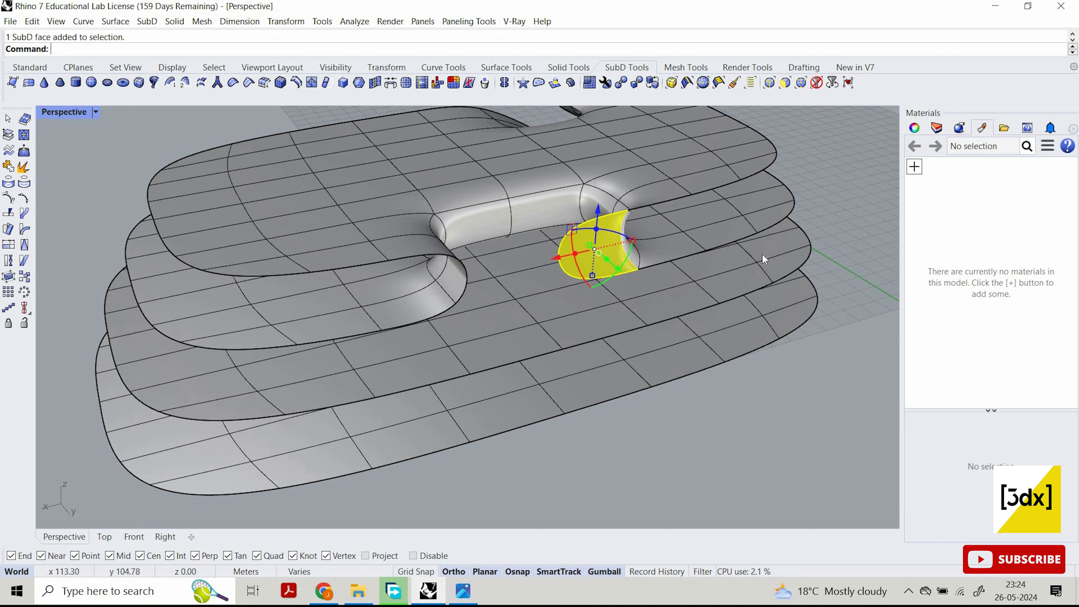
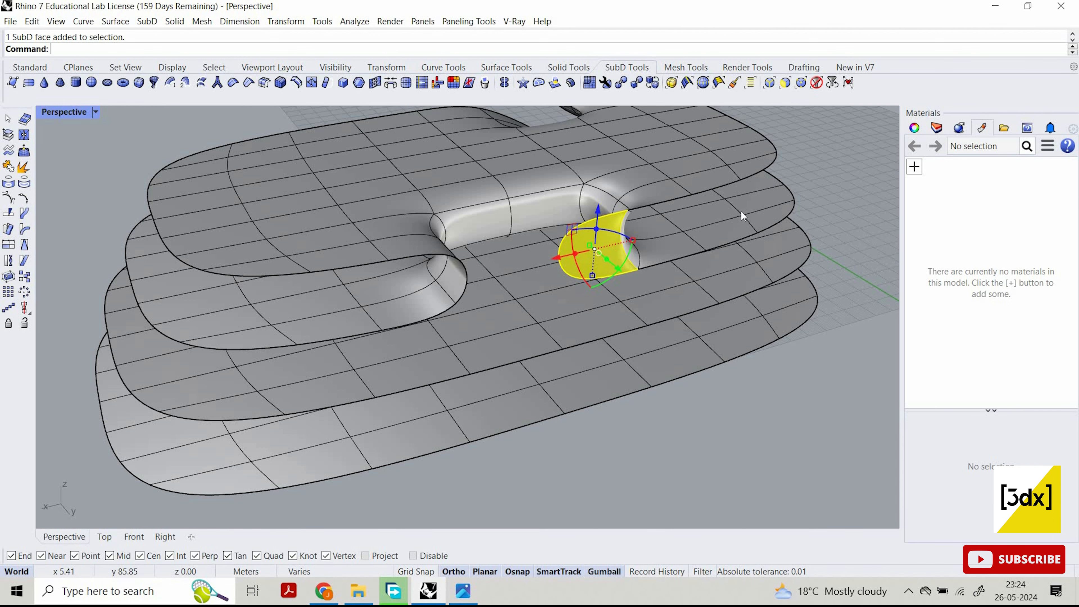
{"action": "key", "text": "Delete"}
{"action": "scroll", "coordinate": [462, 251], "scroll_direction": "down", "scroll_amount": 3}
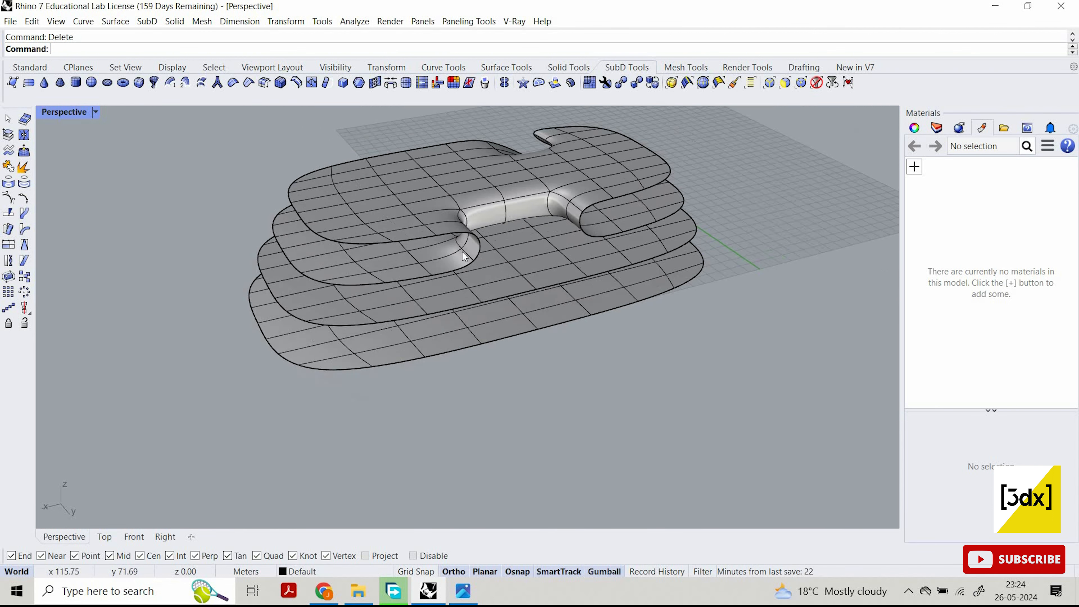
{"action": "scroll", "coordinate": [461, 251], "scroll_direction": "up", "scroll_amount": 5}
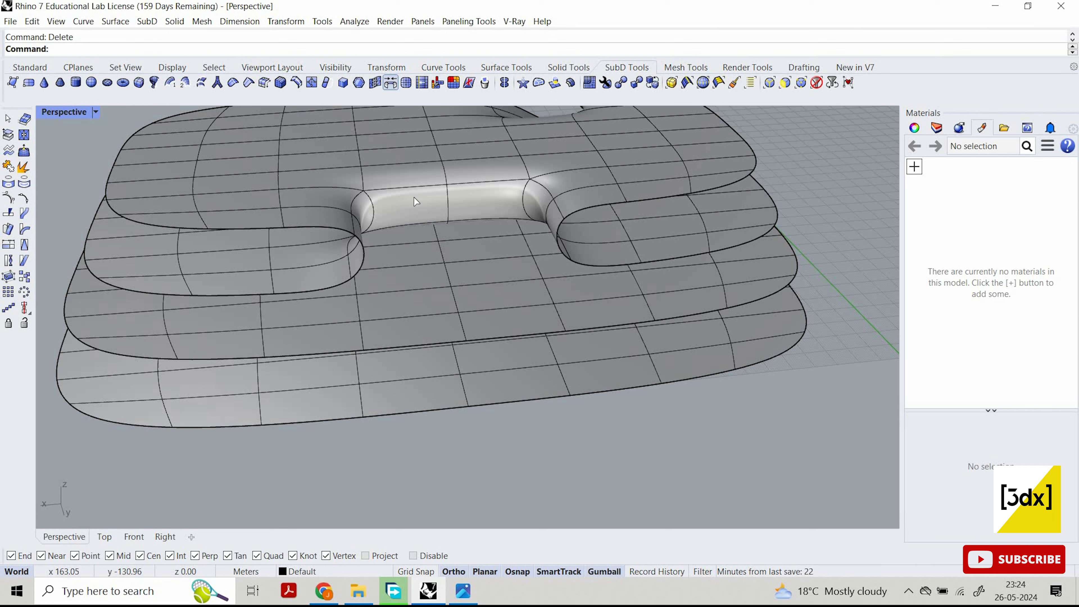
{"action": "left_click", "coordinate": [390, 82]}
{"action": "key", "text": "Return"}
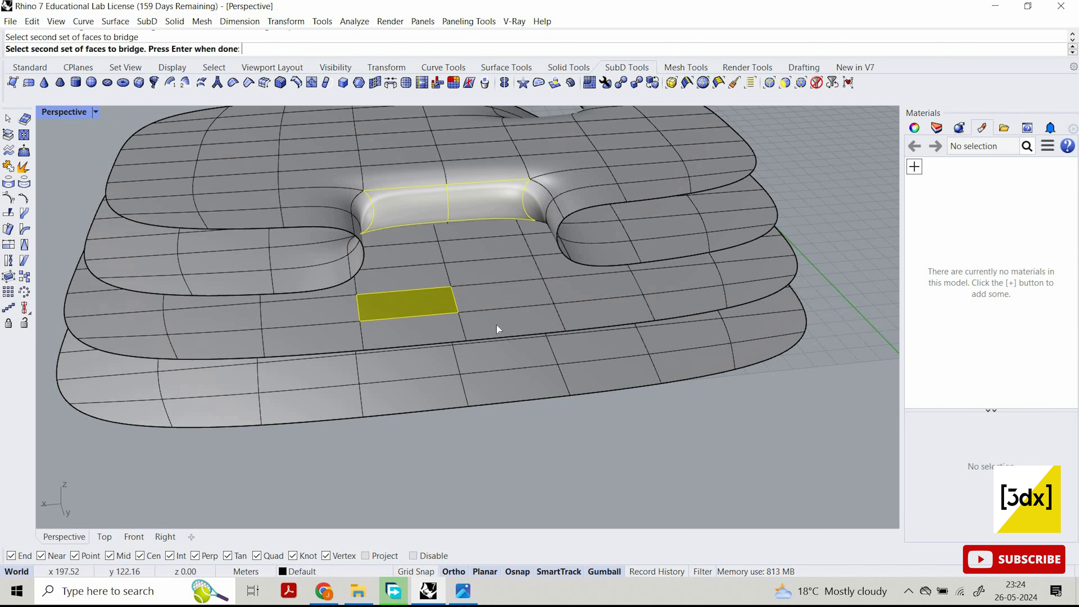
{"action": "key", "text": "Escape"}
Bridge the two remaining inner wall faces of the rear opening down to two adjacent faces of the third slab, using 1 joined segment.
{"action": "key", "text": "Return"}
{"action": "left_click", "coordinate": [427, 208]}
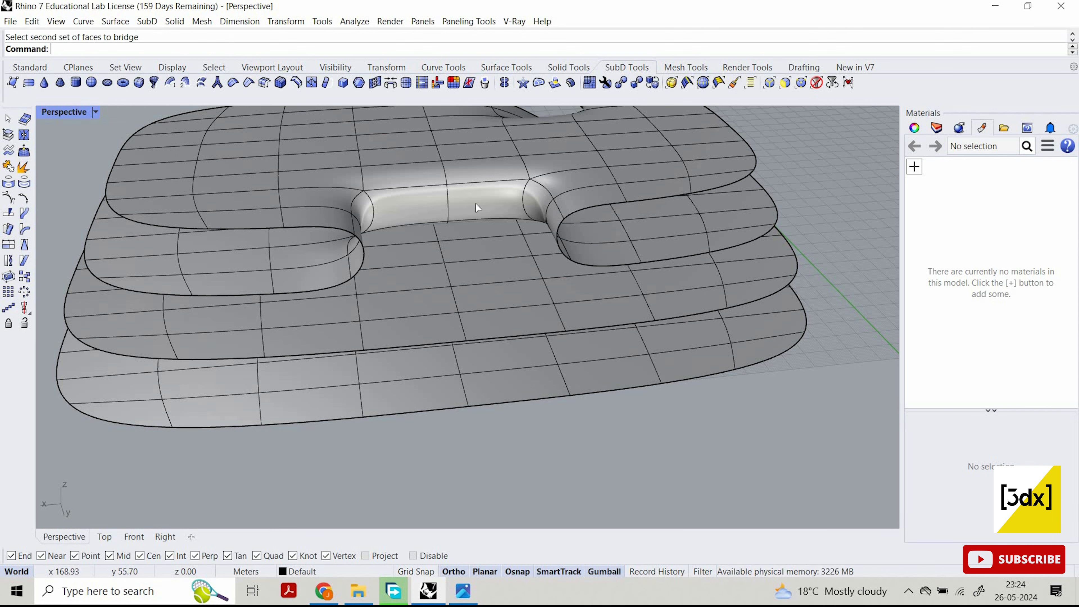
{"action": "left_click", "coordinate": [476, 205]}
{"action": "key", "text": "Return"}
{"action": "left_click", "coordinate": [410, 302]}
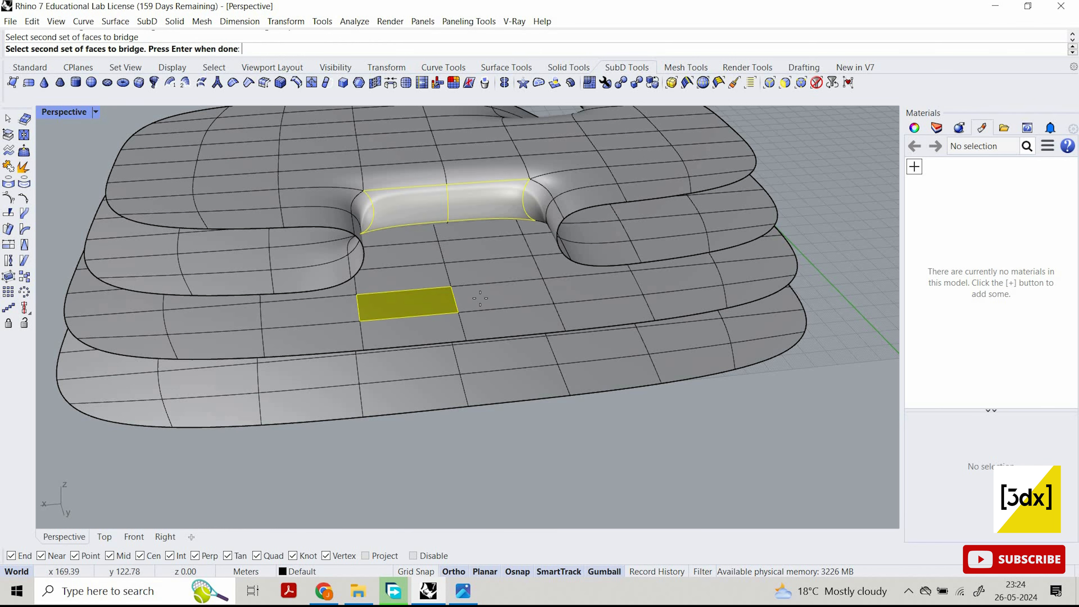
{"action": "left_click", "coordinate": [486, 295]}
{"action": "key", "text": "Return"}
{"action": "right_click_drag", "start_coordinate": [472, 282], "coordinate": [517, 334]}
{"action": "scroll", "coordinate": [514, 314], "scroll_direction": "up", "scroll_amount": 3}
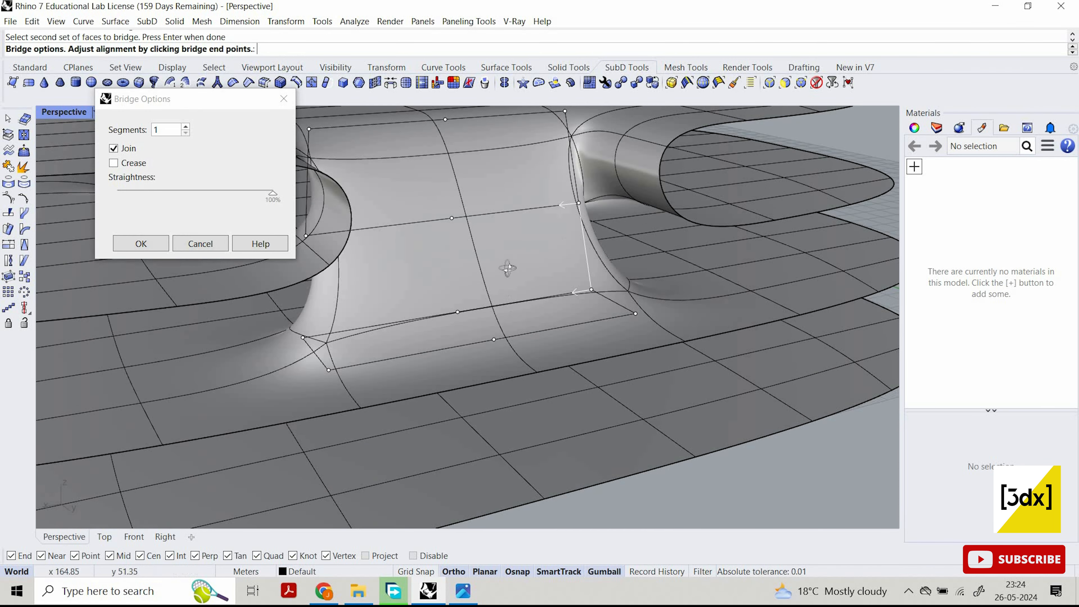
{"action": "right_click_drag", "start_coordinate": [469, 289], "coordinate": [446, 253]}
{"action": "key", "text": "Return"}
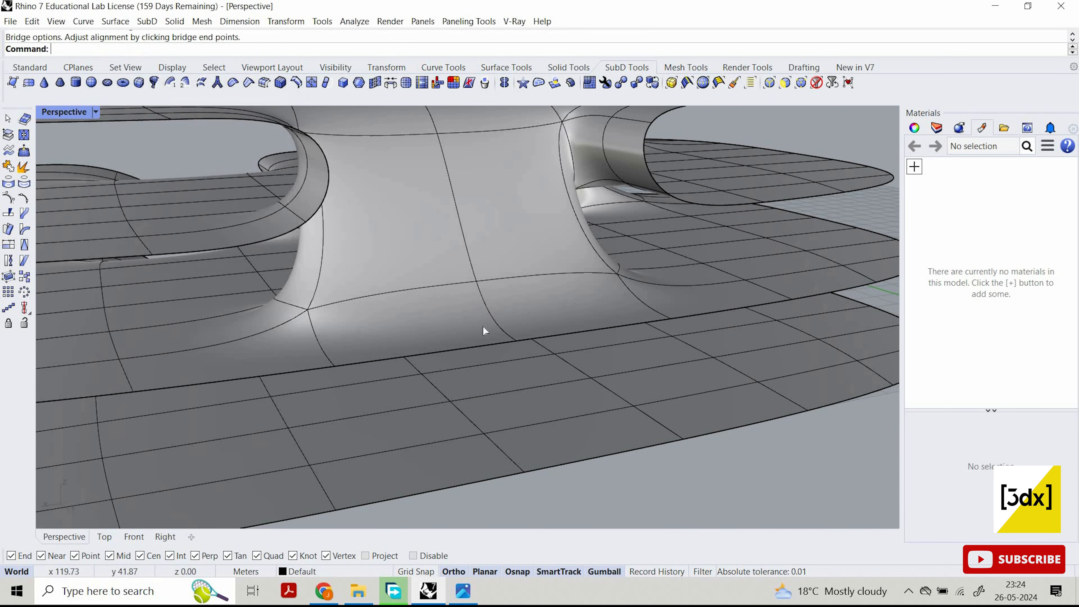
{"action": "right_click_drag", "start_coordinate": [482, 326], "coordinate": [473, 282]}
{"action": "key", "text": "Return"}
{"action": "scroll", "coordinate": [522, 314], "scroll_direction": "down", "scroll_amount": 4}
{"action": "scroll", "coordinate": [488, 289], "scroll_direction": "up", "scroll_amount": 5}
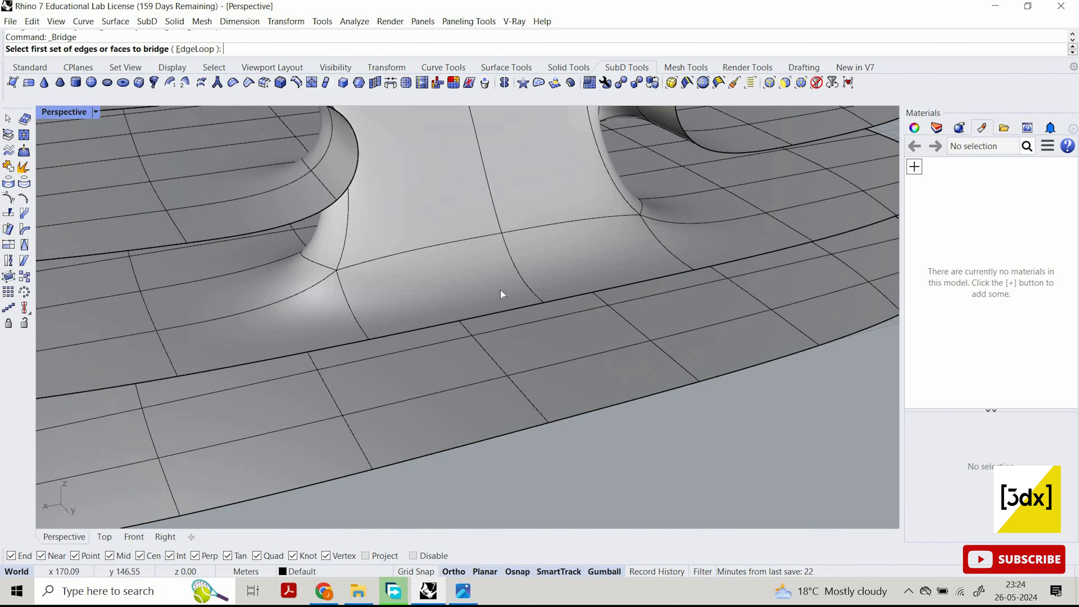
{"action": "left_click", "coordinate": [489, 293]}
{"action": "left_click", "coordinate": [571, 280]}
{"action": "left_click", "coordinate": [484, 410]}
{"action": "left_click", "coordinate": [605, 384]}
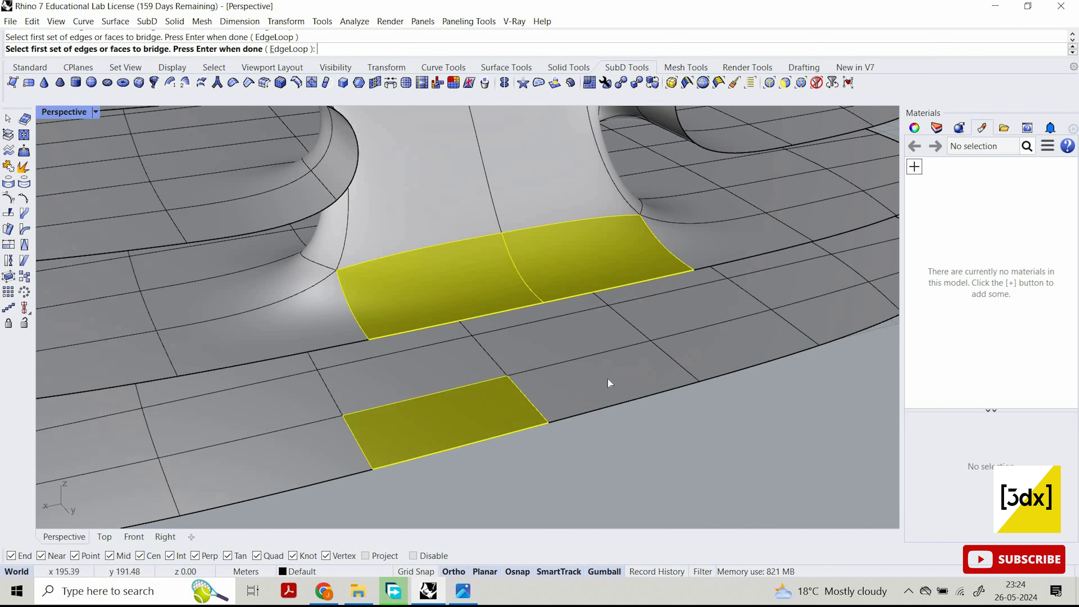
{"action": "key", "text": "Return"}
{"action": "left_click", "coordinate": [518, 293]}
{"action": "left_click", "coordinate": [594, 278]}
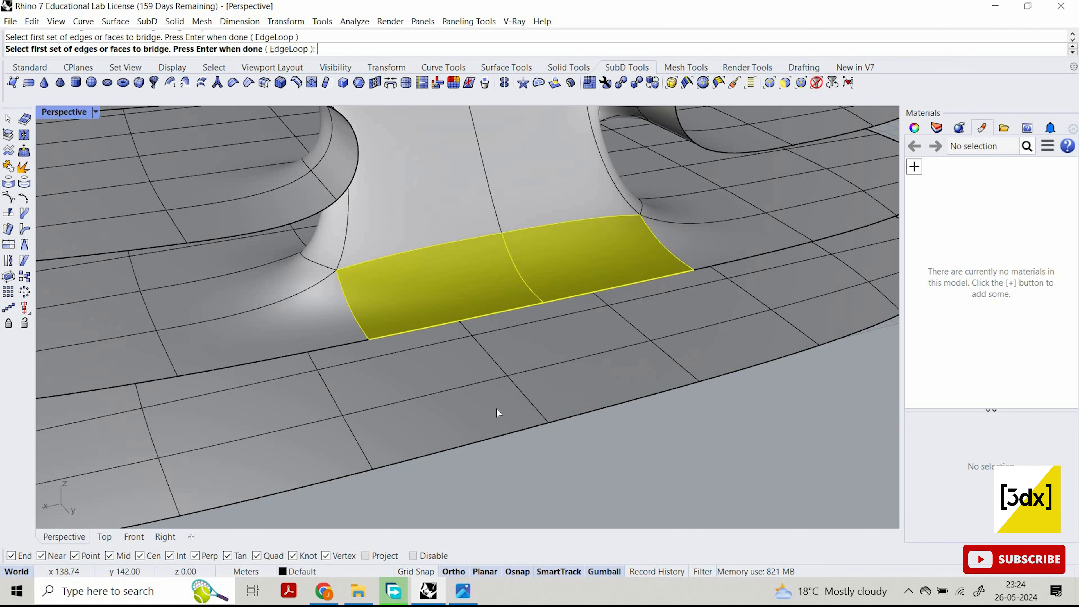
{"action": "key", "text": "Return"}
{"action": "left_click", "coordinate": [505, 402]}
{"action": "key", "text": "Escape"}
{"action": "key", "text": "Escape"}
Bridge the third slab's two edge faces below the rear wall to the two matching edge faces of the bottom slab, using 1 joined segment.
{"action": "key", "text": "Return"}
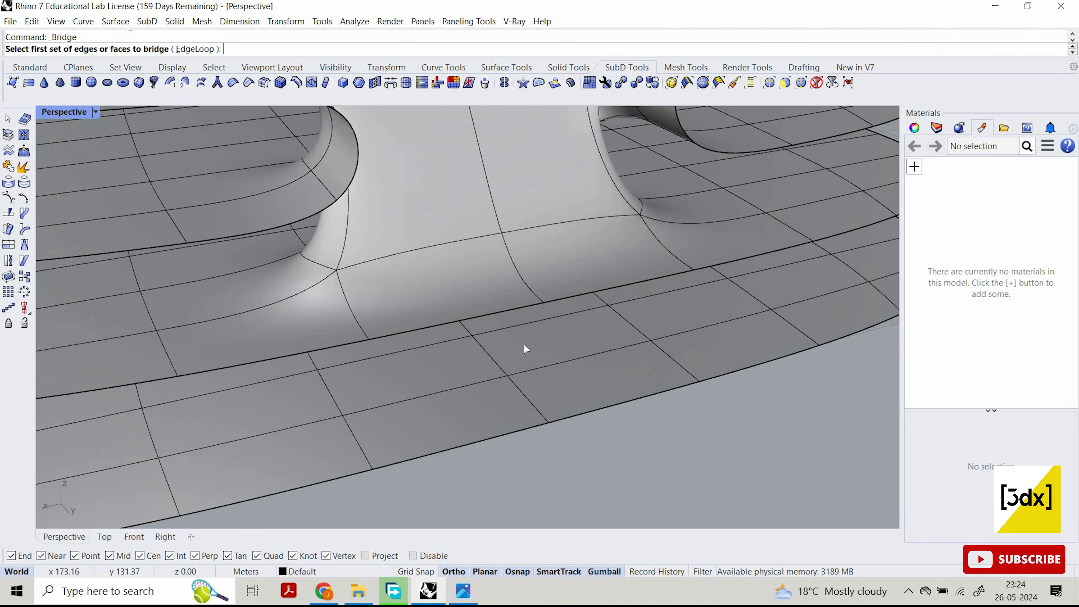
{"action": "left_click", "coordinate": [484, 293]}
{"action": "left_click", "coordinate": [590, 278]}
{"action": "key", "text": "Return"}
{"action": "left_click", "coordinate": [490, 405]}
{"action": "left_click", "coordinate": [606, 390]}
{"action": "key", "text": "Return"}
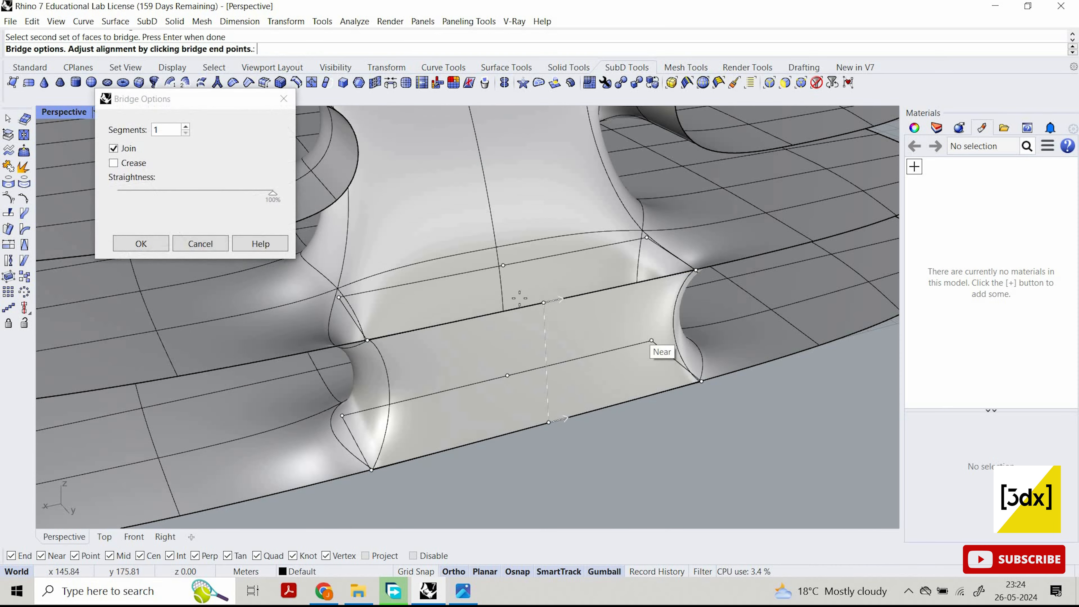
{"action": "right_click_drag", "start_coordinate": [499, 299], "coordinate": [439, 288]}
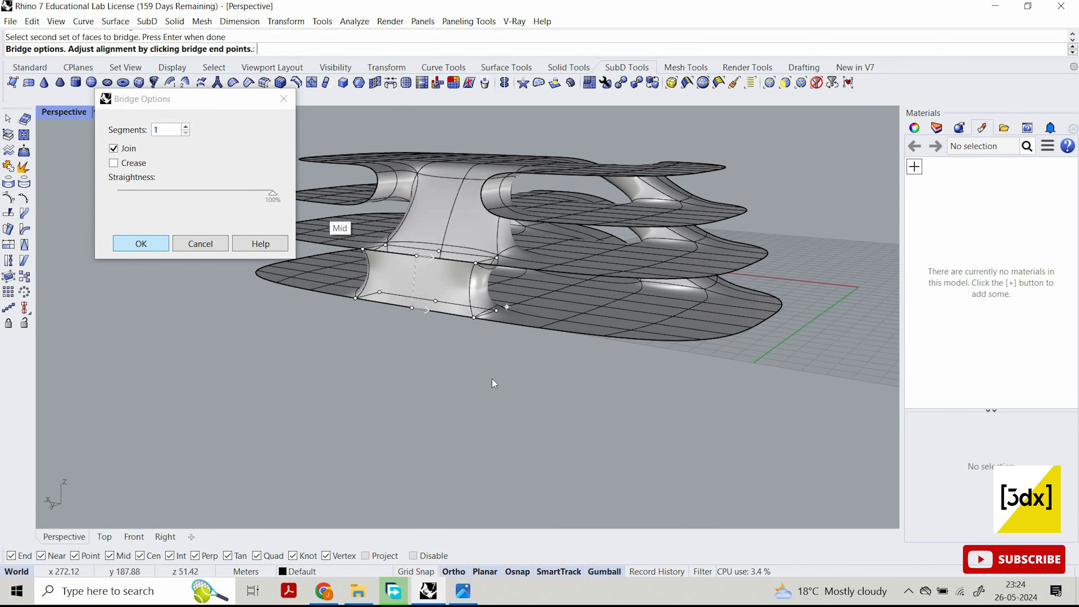
{"action": "left_click", "coordinate": [141, 243]}
Delete the two outer faces of the rear bridge between the third and bottom slabs, opening it outward.
{"action": "scroll", "coordinate": [475, 347], "scroll_direction": "up", "scroll_amount": 5}
{"action": "left_click", "coordinate": [476, 345], "text": "ctrl+shift"}
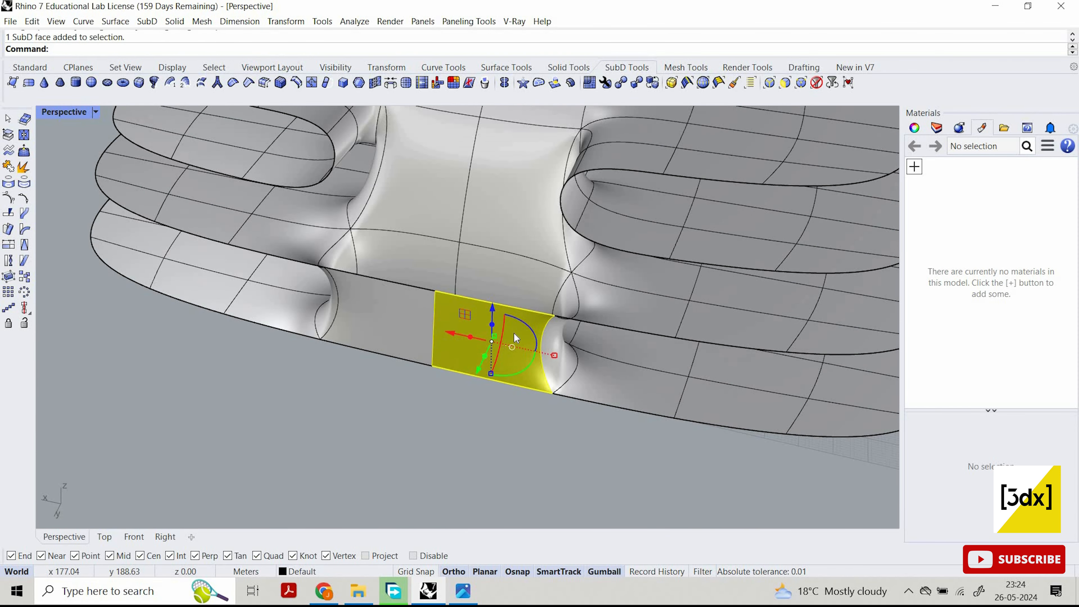
{"action": "type", "text": "Delete"}
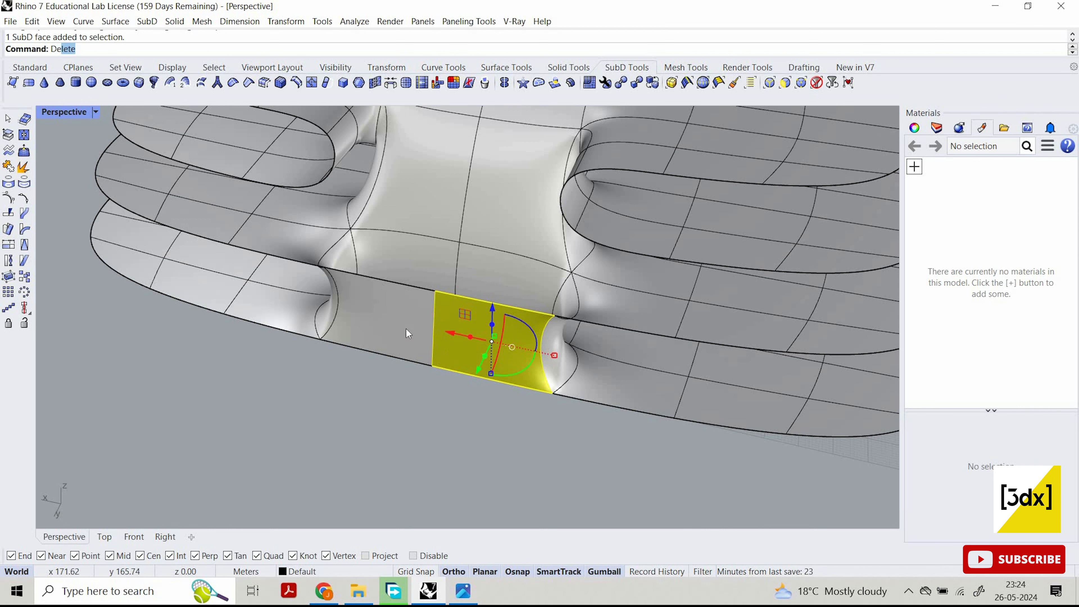
{"action": "key", "text": "Return"}
{"action": "left_click", "coordinate": [388, 328], "text": "ctrl+shift"}
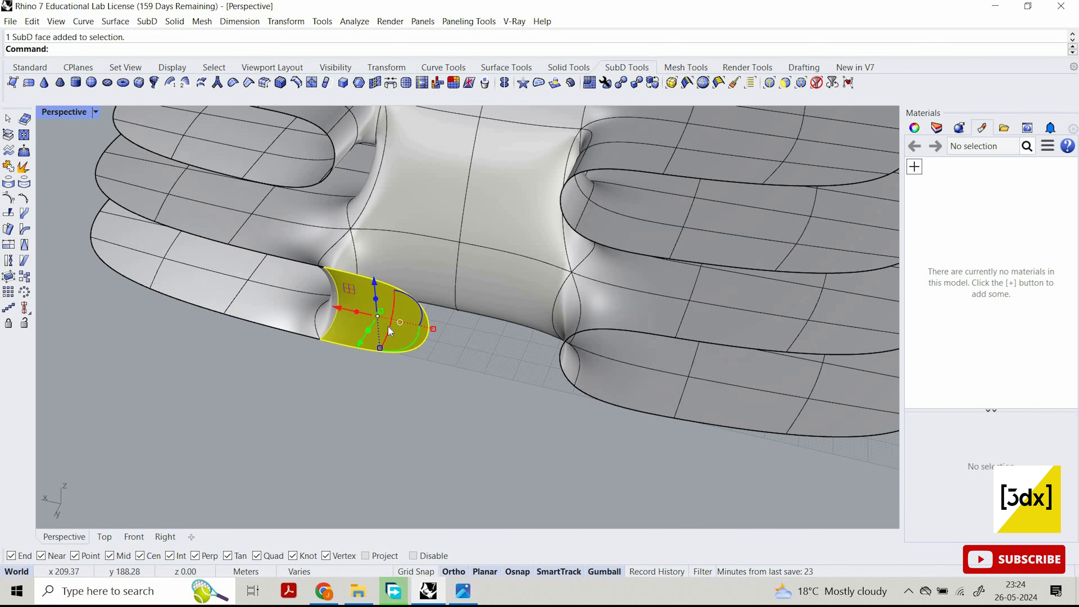
{"action": "right_click", "coordinate": [391, 330]}
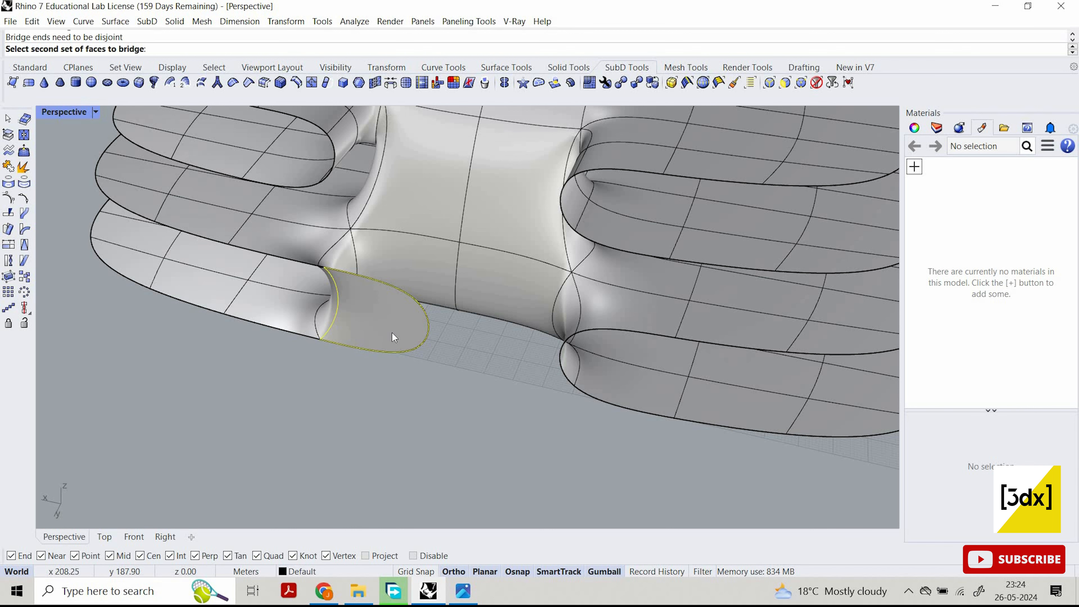
{"action": "key", "text": "Escape"}
{"action": "left_click", "coordinate": [391, 331]}
{"action": "key", "text": "Escape"}
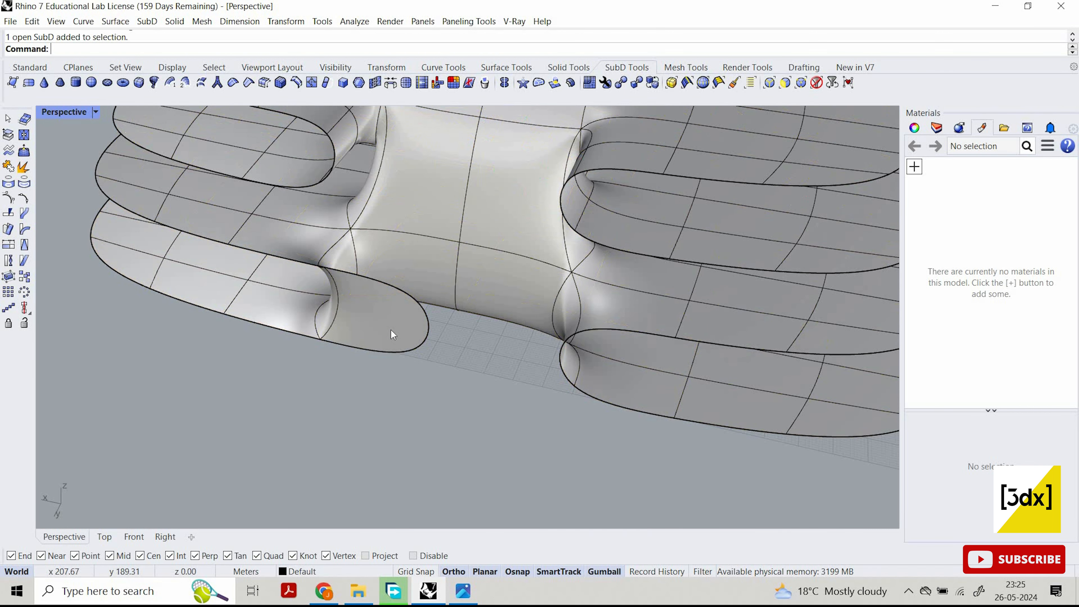
{"action": "left_click", "coordinate": [391, 331], "text": "ctrl+shift"}
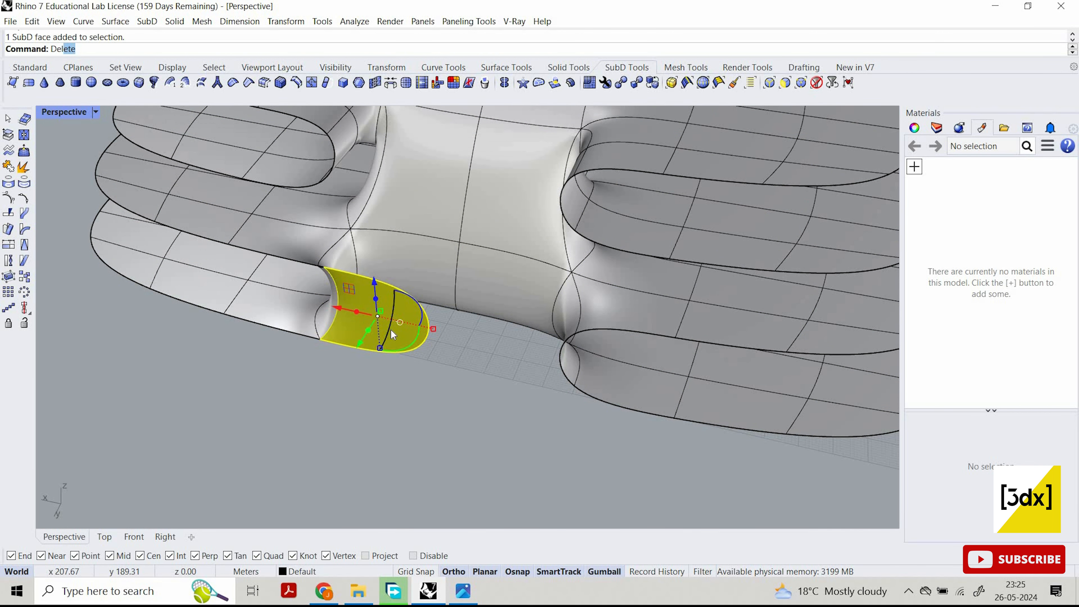
{"action": "key", "text": "Return"}
Bridge two adjacent faces of the second slab beside the central wall to two faces of the third slab, and delete that bridge's outer face.
{"action": "right_click_drag", "start_coordinate": [390, 329], "coordinate": [371, 263]}
{"action": "scroll", "coordinate": [480, 225], "scroll_direction": "up", "scroll_amount": 7}
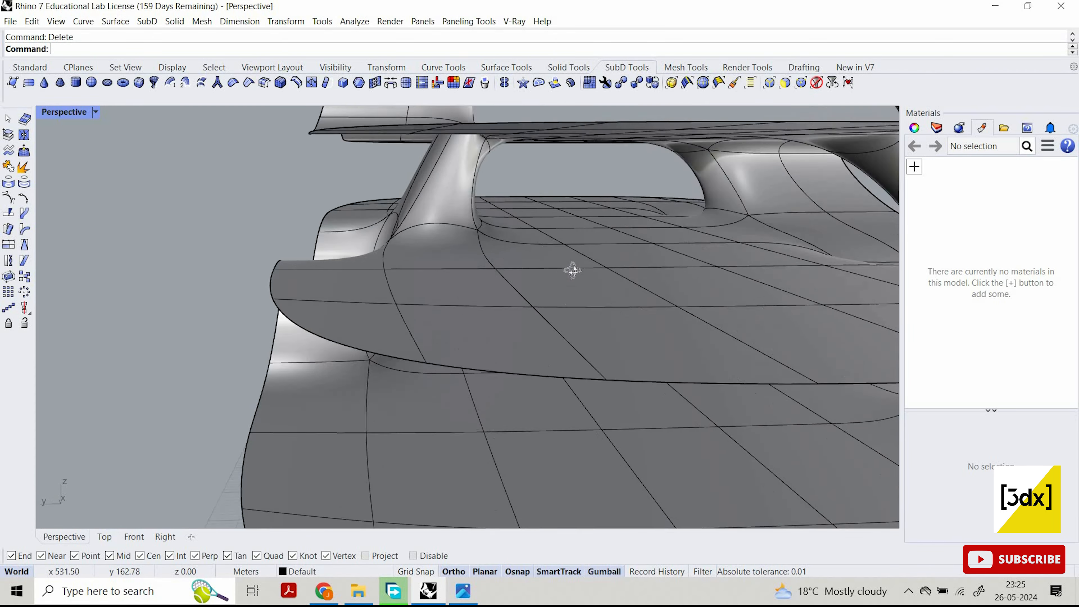
{"action": "right_click_drag", "start_coordinate": [572, 270], "coordinate": [289, 239]}
{"action": "scroll", "coordinate": [232, 207], "scroll_direction": "down", "scroll_amount": 7}
{"action": "scroll", "coordinate": [289, 239], "scroll_direction": "up", "scroll_amount": 4}
{"action": "right_click_drag", "start_coordinate": [501, 230], "coordinate": [535, 246]}
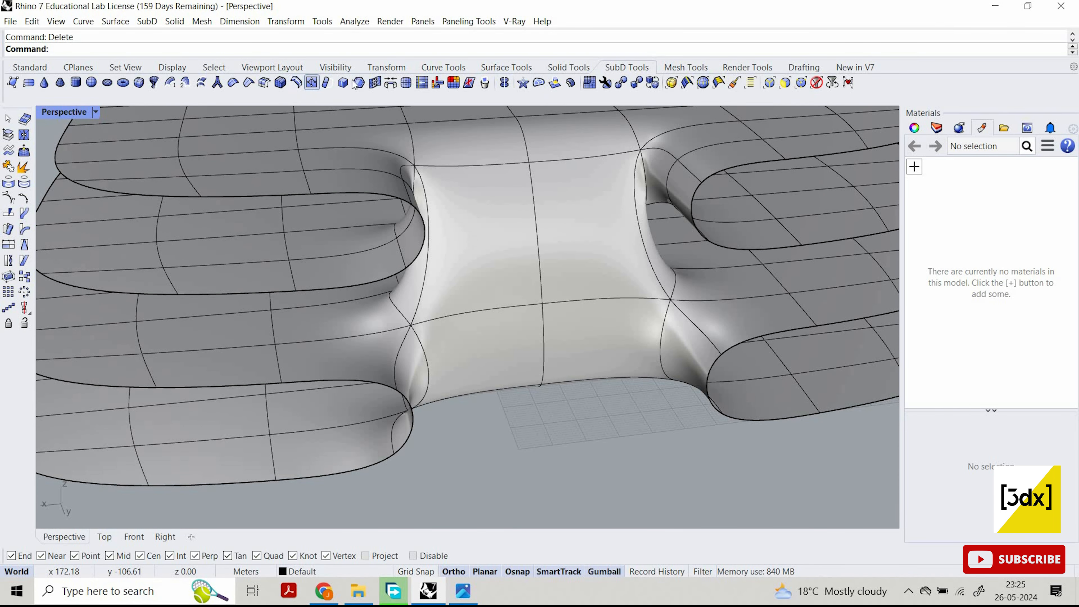
{"action": "left_click", "coordinate": [390, 82]}
{"action": "scroll", "coordinate": [395, 251], "scroll_direction": "down", "scroll_amount": 2}
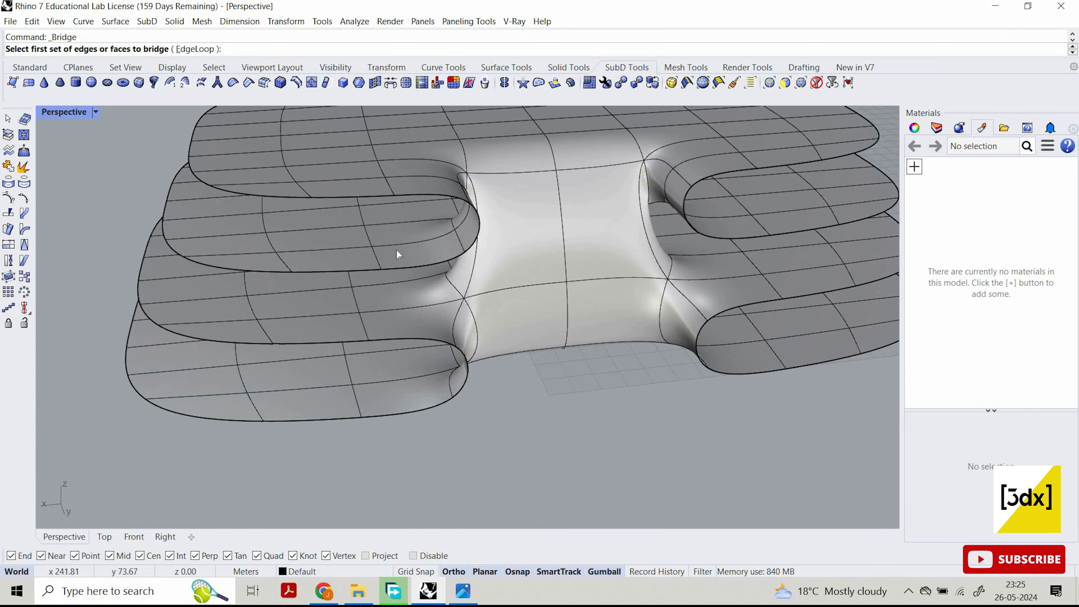
{"action": "key", "text": "Escape"}
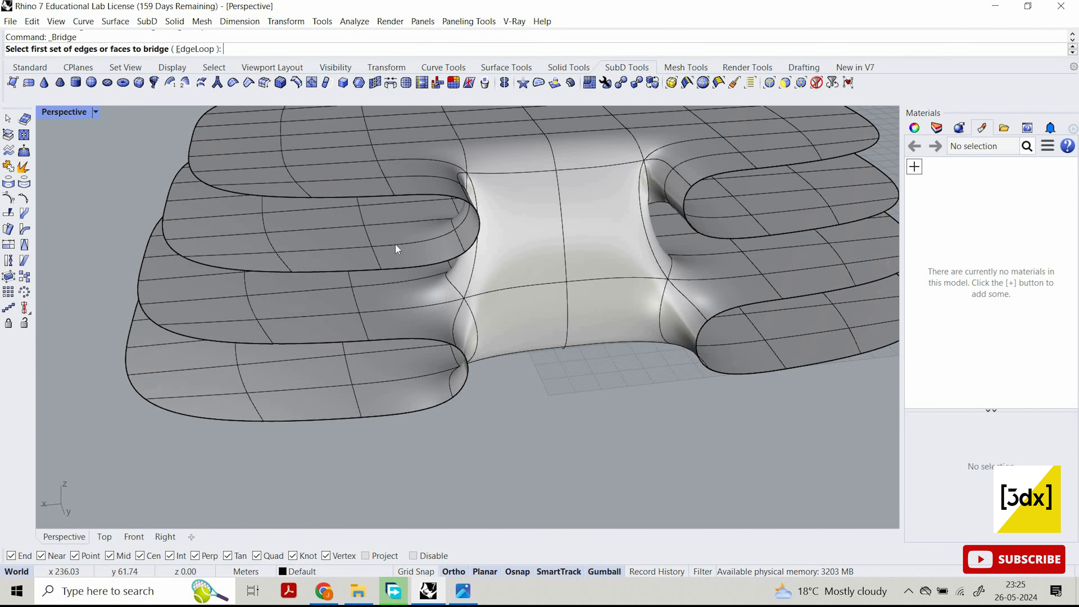
{"action": "key", "text": "Return"}
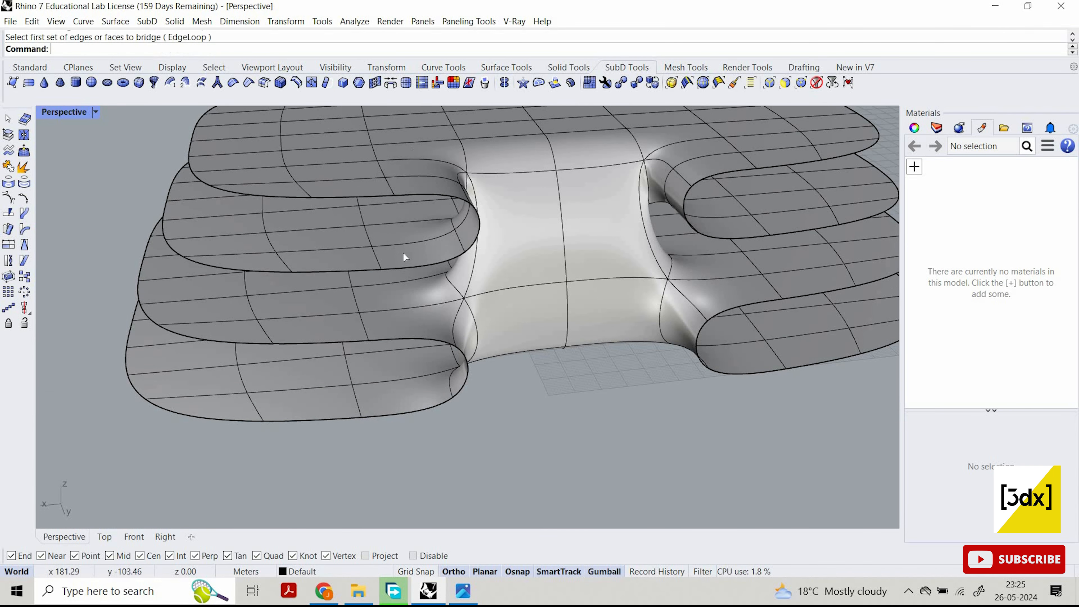
{"action": "left_click", "coordinate": [398, 241]}
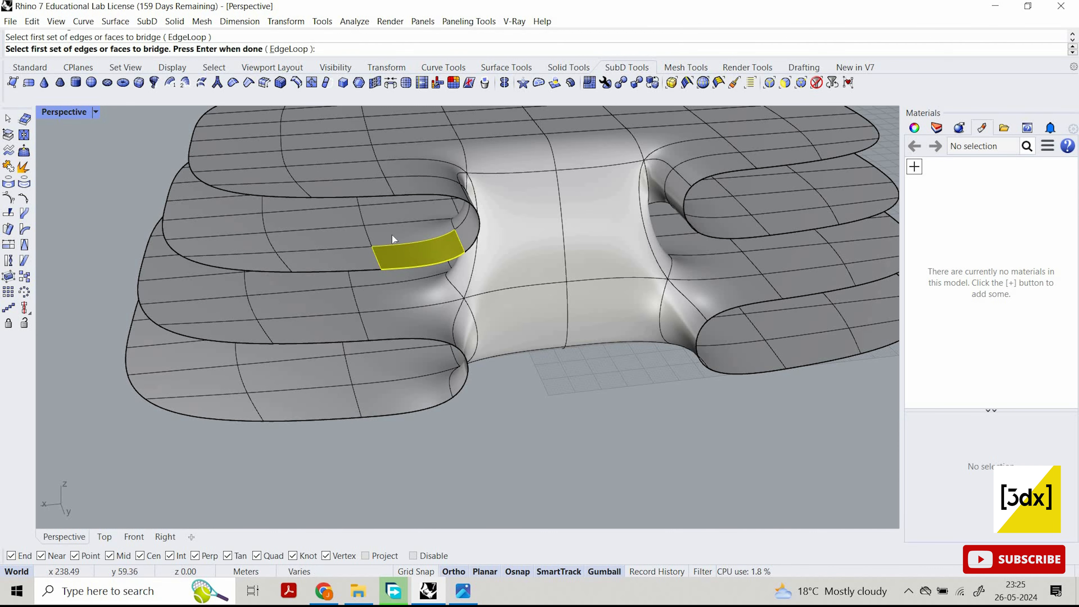
{"action": "scroll", "coordinate": [393, 237], "scroll_direction": "up", "scroll_amount": 2}
{"action": "key", "text": "Return"}
{"action": "left_click", "coordinate": [320, 323]}
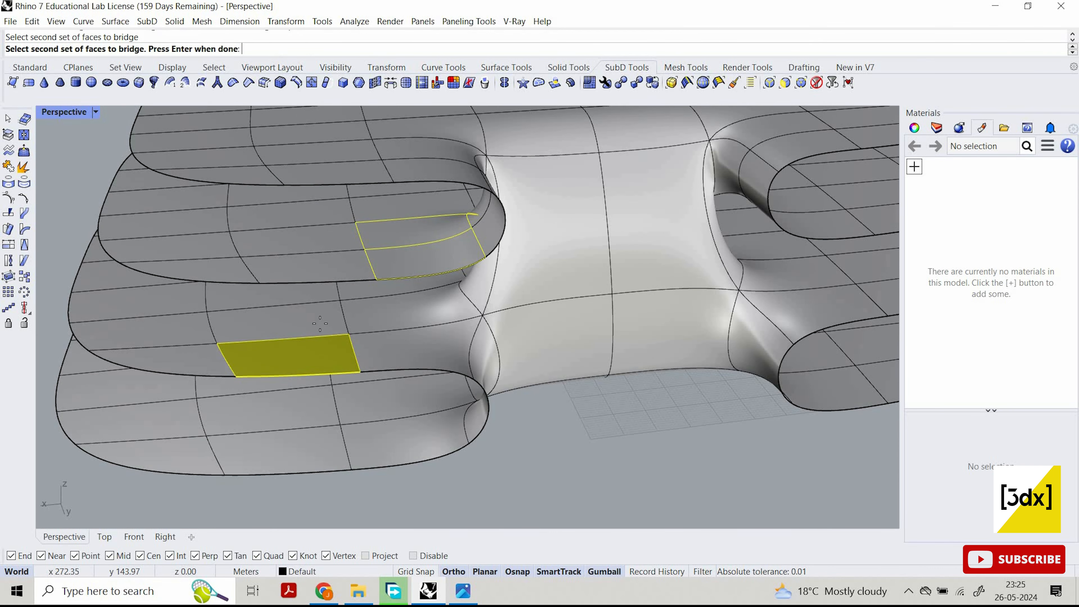
{"action": "left_click", "coordinate": [320, 323]}
{"action": "key", "text": "Return"}
{"action": "right_click_drag", "start_coordinate": [424, 297], "coordinate": [480, 258]}
{"action": "key", "text": "Return"}
{"action": "left_click", "coordinate": [324, 251], "text": "ctrl+shift"}
{"action": "key", "text": "Delete"}
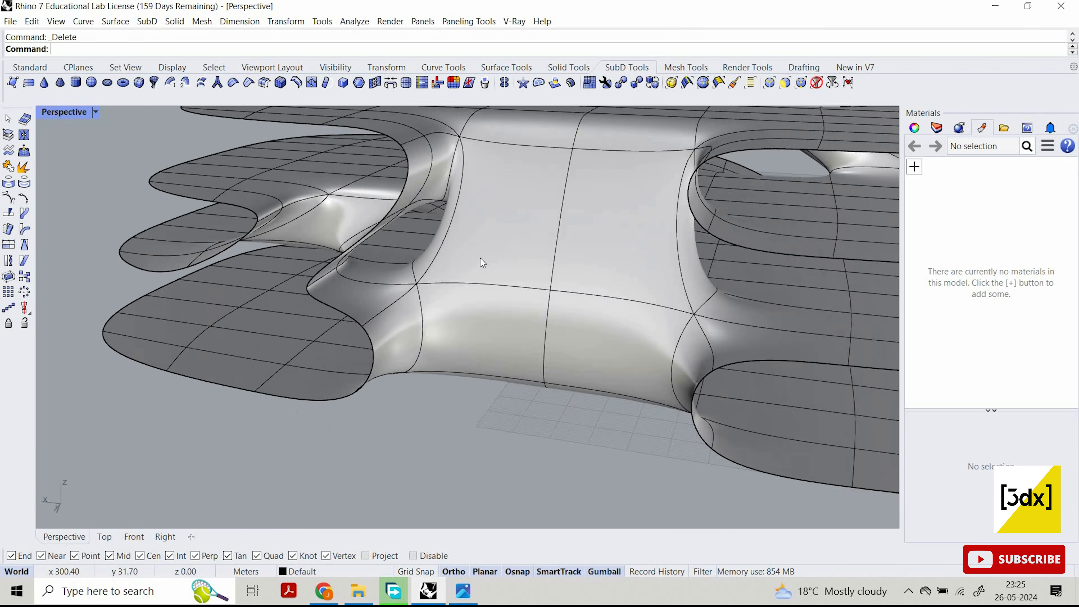
Bridge two adjacent faces of the second slab on the other side of the central wall to two faces of the third slab.
{"action": "scroll", "coordinate": [552, 271], "scroll_direction": "down", "scroll_amount": 3}
{"action": "right_click_drag", "start_coordinate": [613, 289], "coordinate": [517, 124]}
{"action": "scroll", "coordinate": [517, 123], "scroll_direction": "up", "scroll_amount": 5}
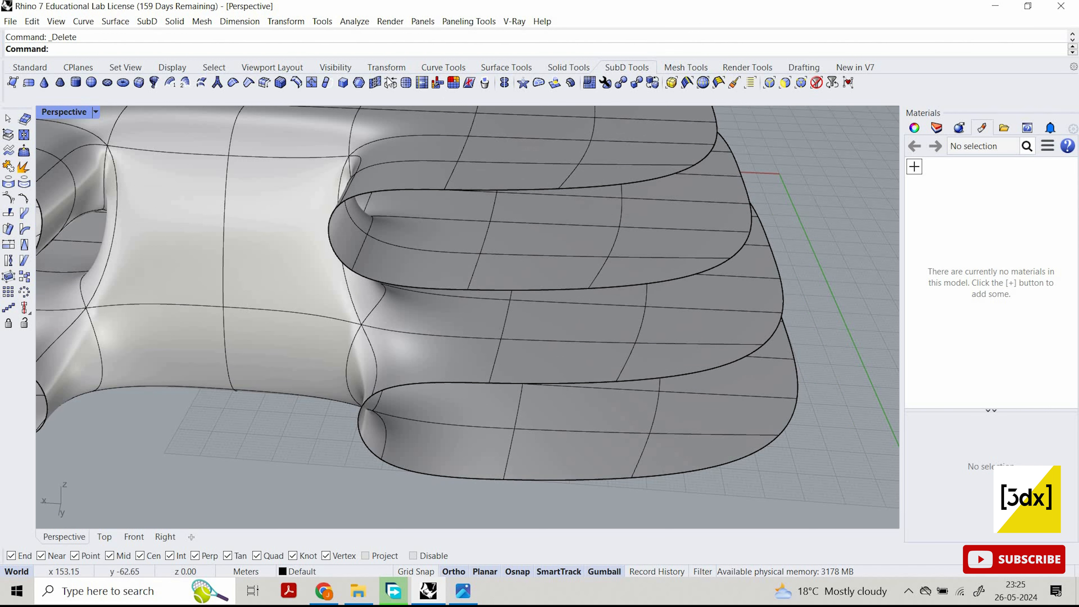
{"action": "left_click", "coordinate": [390, 83]}
{"action": "left_click", "coordinate": [537, 272]}
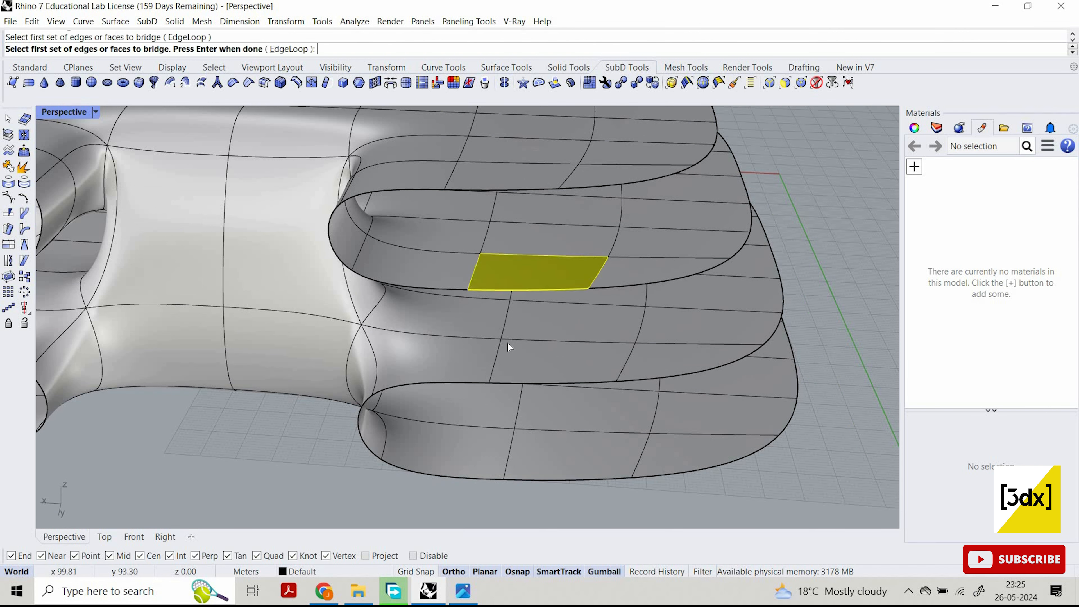
{"action": "left_click", "coordinate": [568, 235]}
{"action": "key", "text": "Return"}
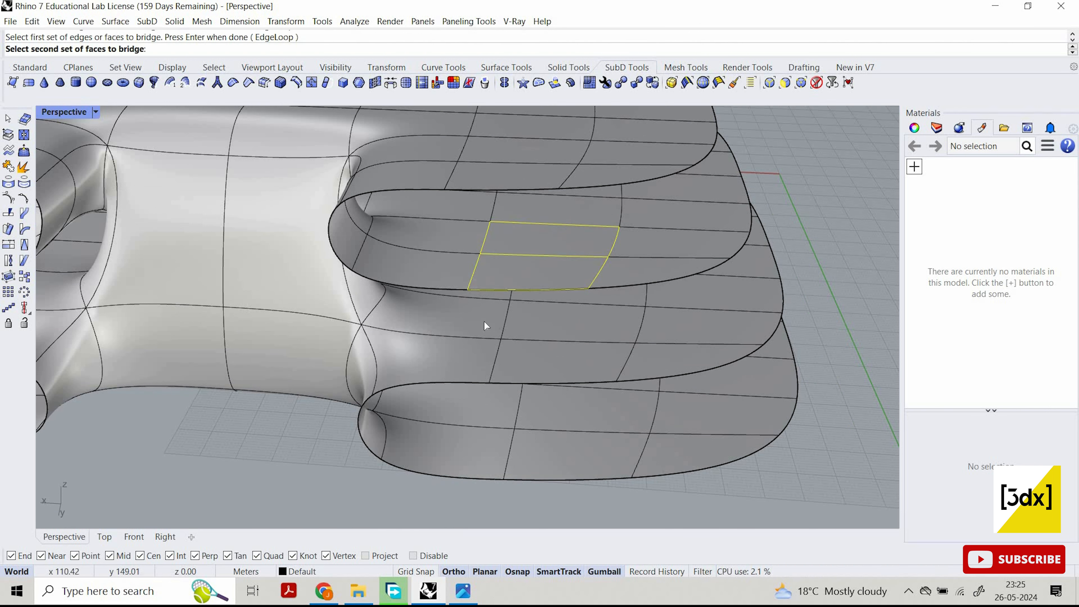
{"action": "left_click", "coordinate": [485, 325]}
{"action": "left_click", "coordinate": [476, 311]}
{"action": "key", "text": "Return"}
{"action": "key", "text": "Return"}
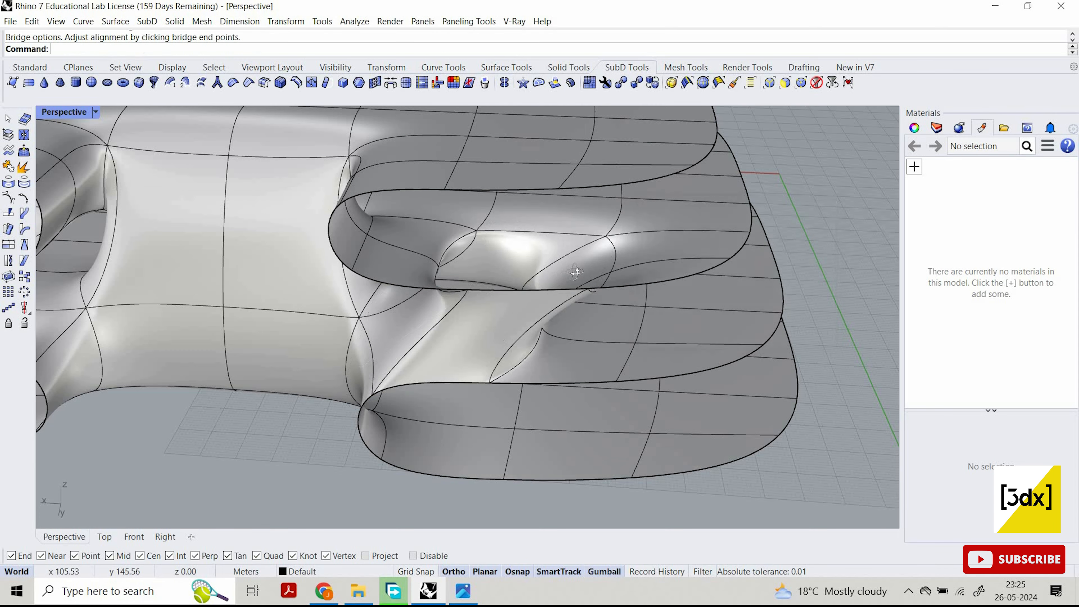
{"action": "mouse_move", "coordinate": [576, 272]}
{"action": "right_mouse_down"}
{"action": "mouse_move", "coordinate": [122, 293]}
{"action": "mouse_move", "coordinate": [342, 212]}
{"action": "mouse_move", "coordinate": [631, 252]}
{"action": "mouse_move", "coordinate": [558, 261]}
{"action": "right_mouse_up"}
{"action": "scroll", "coordinate": [599, 219], "scroll_direction": "up", "scroll_amount": 5}
{"action": "right_click_drag", "start_coordinate": [600, 219], "coordinate": [417, 100]}
{"action": "scroll", "coordinate": [594, 232], "scroll_direction": "down", "scroll_amount": 6}
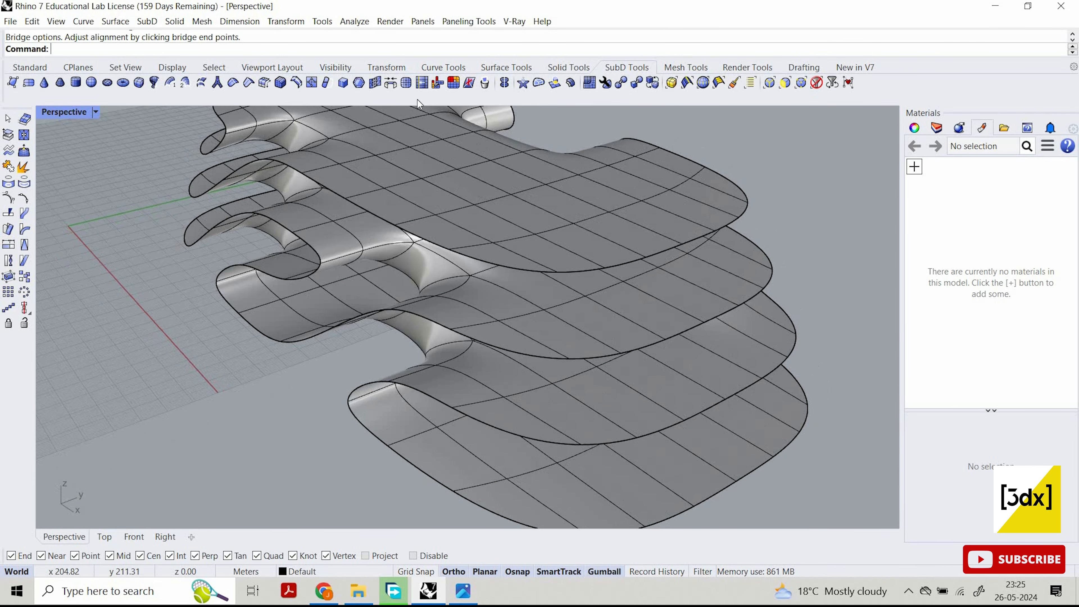
{"action": "key", "text": "Return"}
{"action": "scroll", "coordinate": [612, 221], "scroll_direction": "up", "scroll_amount": 3}
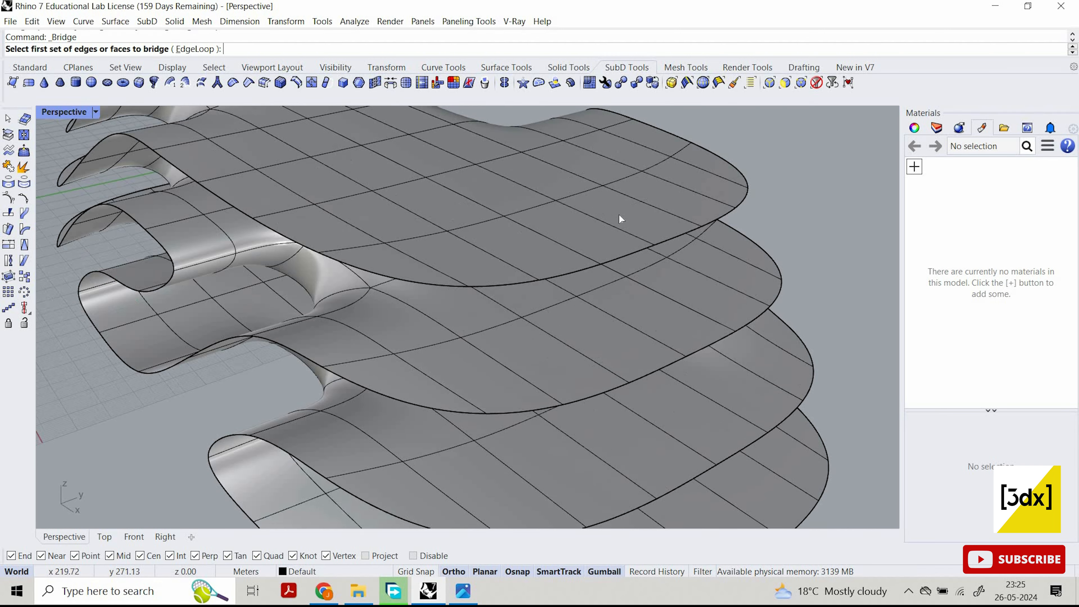
{"action": "left_click", "coordinate": [550, 215]}
{"action": "left_click", "coordinate": [629, 215]}
{"action": "scroll", "coordinate": [425, 340], "scroll_direction": "down", "scroll_amount": 2}
{"action": "left_click", "coordinate": [480, 316]}
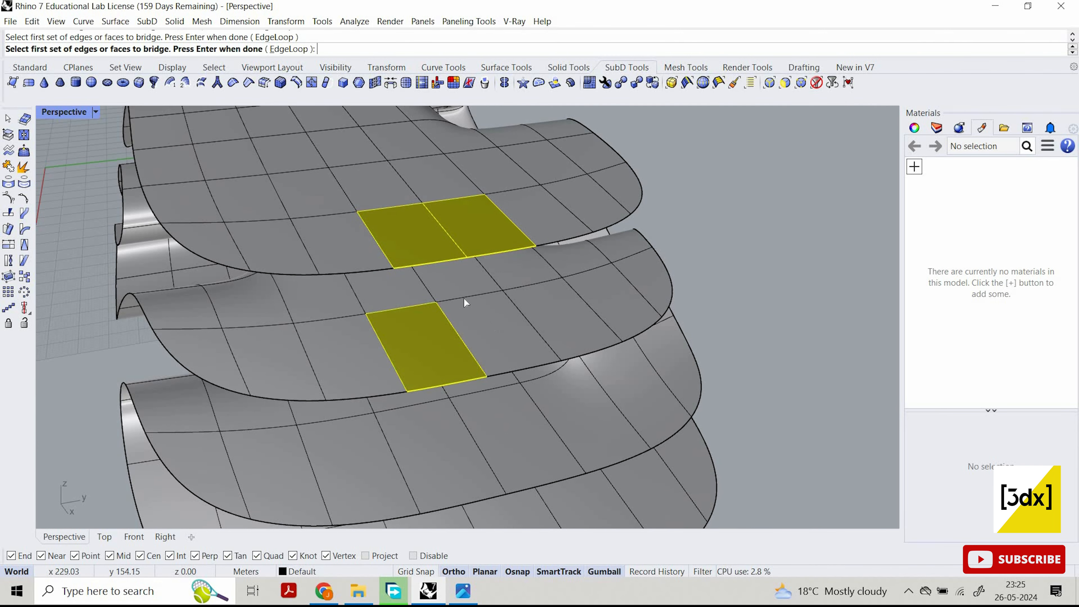
{"action": "left_click", "coordinate": [467, 298]}
{"action": "key", "text": "Escape"}
Bridge a U-shaped set of six faces near the top slab's edge to the six matching faces of the second slab, using 1 joined segment.
{"action": "key", "text": "Return"}
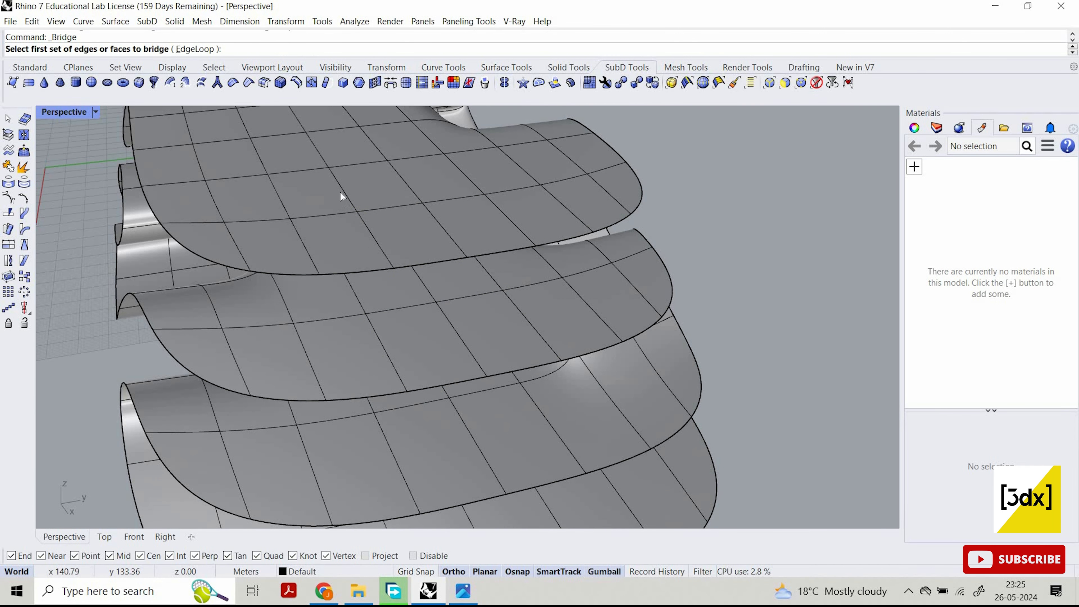
{"action": "left_click", "coordinate": [341, 242]}
{"action": "left_click", "coordinate": [312, 193]}
{"action": "left_click", "coordinate": [376, 186]}
{"action": "left_click", "coordinate": [437, 179]}
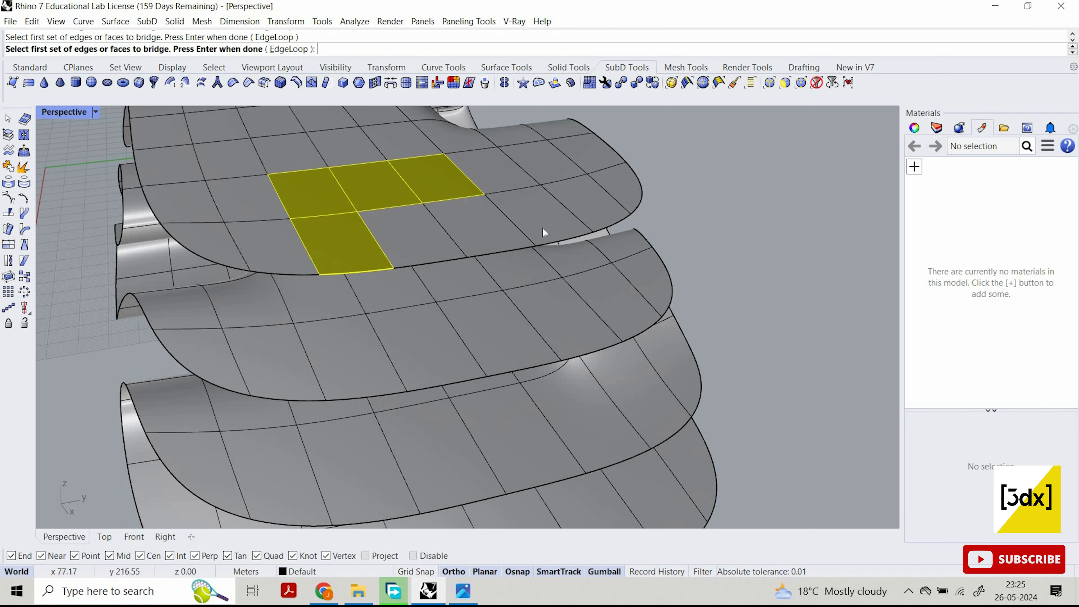
{"action": "left_click", "coordinate": [471, 172]}
{"action": "left_click", "coordinate": [542, 231]}
{"action": "key", "text": "Return"}
{"action": "left_click", "coordinate": [441, 344]}
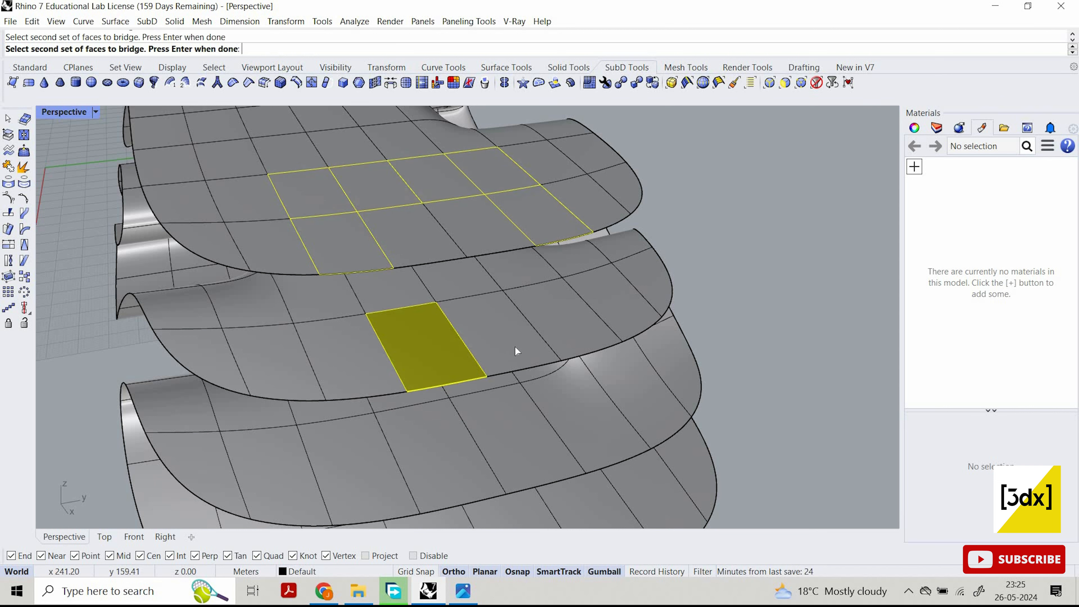
{"action": "left_click", "coordinate": [512, 347]}
{"action": "key", "text": "Return"}
{"action": "left_click", "coordinate": [348, 350]}
{"action": "left_click", "coordinate": [343, 300]}
{"action": "left_click", "coordinate": [397, 293]}
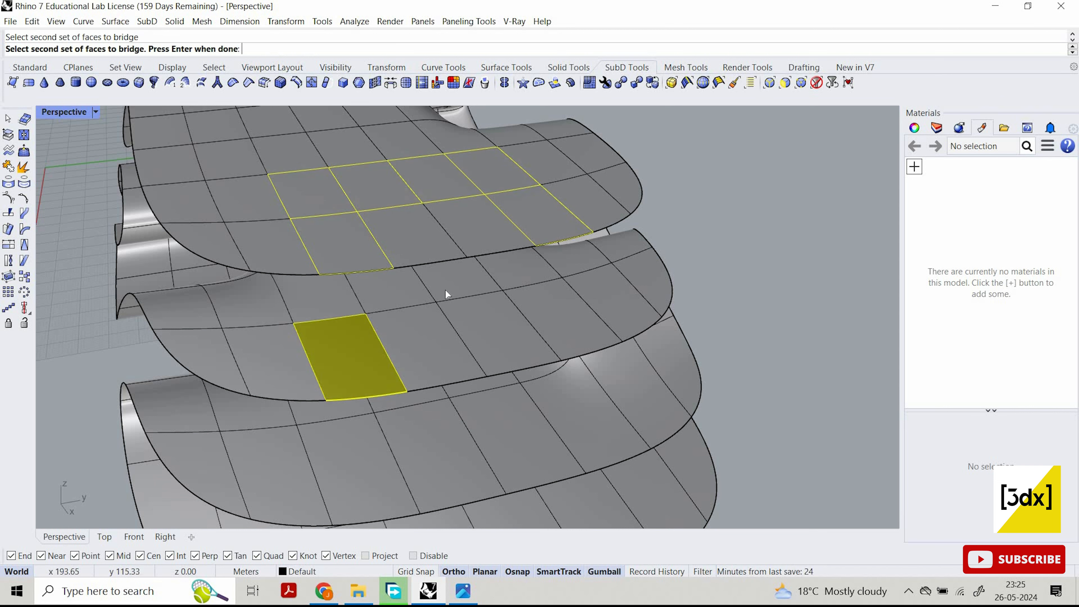
{"action": "left_click", "coordinate": [461, 280]}
{"action": "left_click", "coordinate": [519, 271]}
{"action": "left_click", "coordinate": [555, 314]}
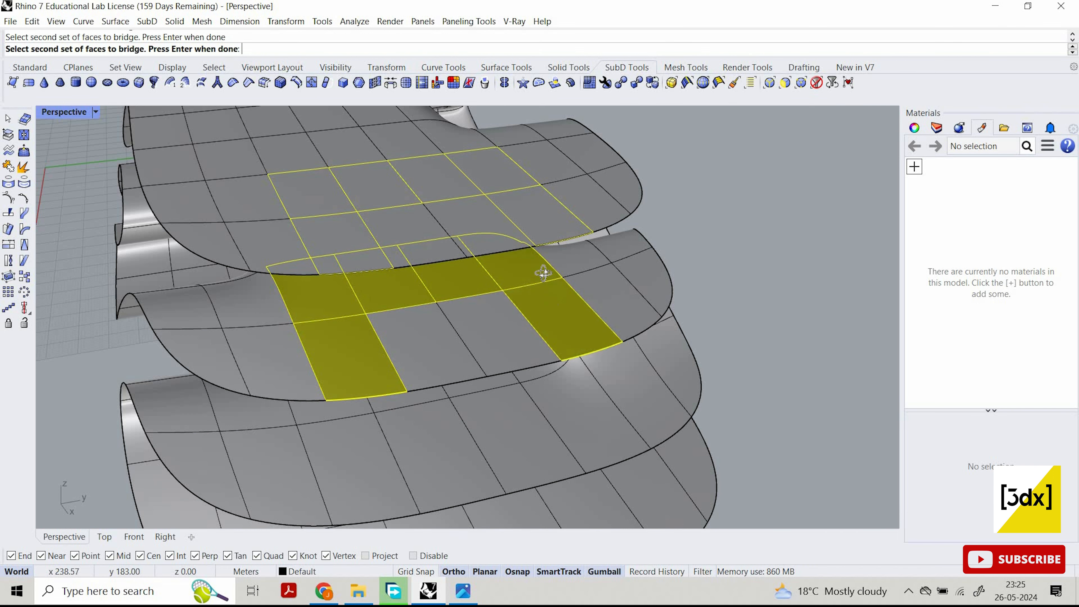
{"action": "key", "text": "Return"}
{"action": "right_click_drag", "start_coordinate": [563, 366], "coordinate": [505, 291]}
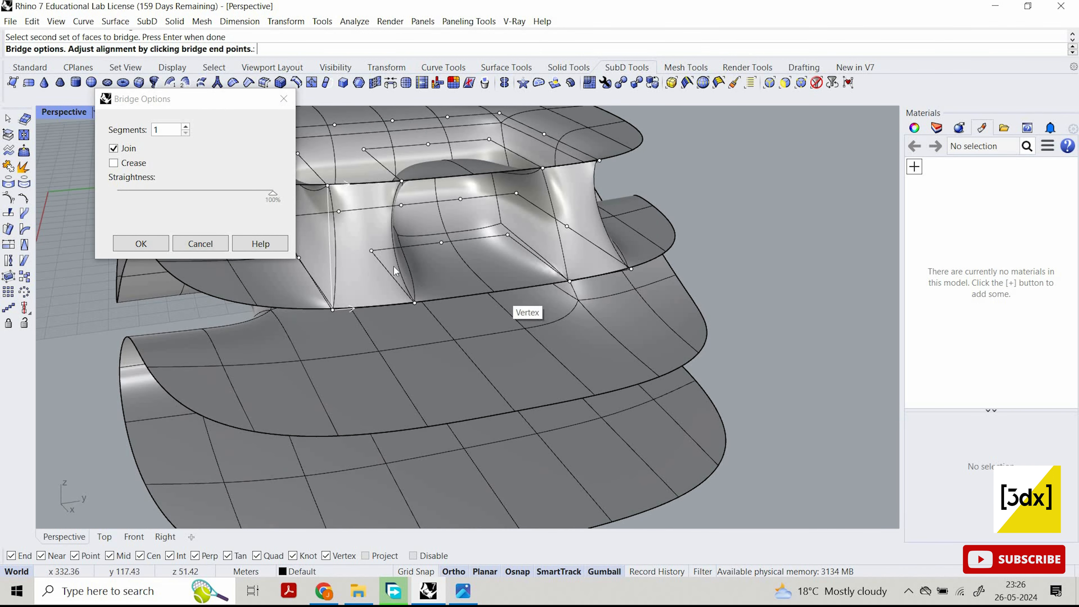
{"action": "key", "text": "Return"}
Delete the two outer end faces of the U-shaped bridge between the top and second slabs.
{"action": "left_click", "coordinate": [373, 262], "text": "ctrl+shift"}
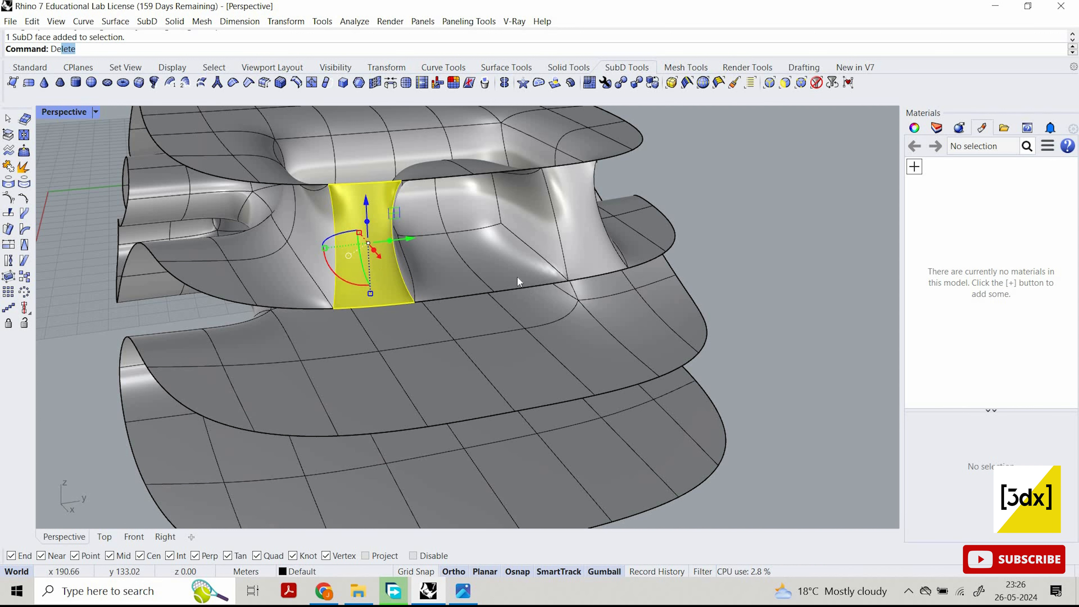
{"action": "key", "text": "Delete"}
{"action": "left_click", "coordinate": [570, 234], "text": "ctrl+shift"}
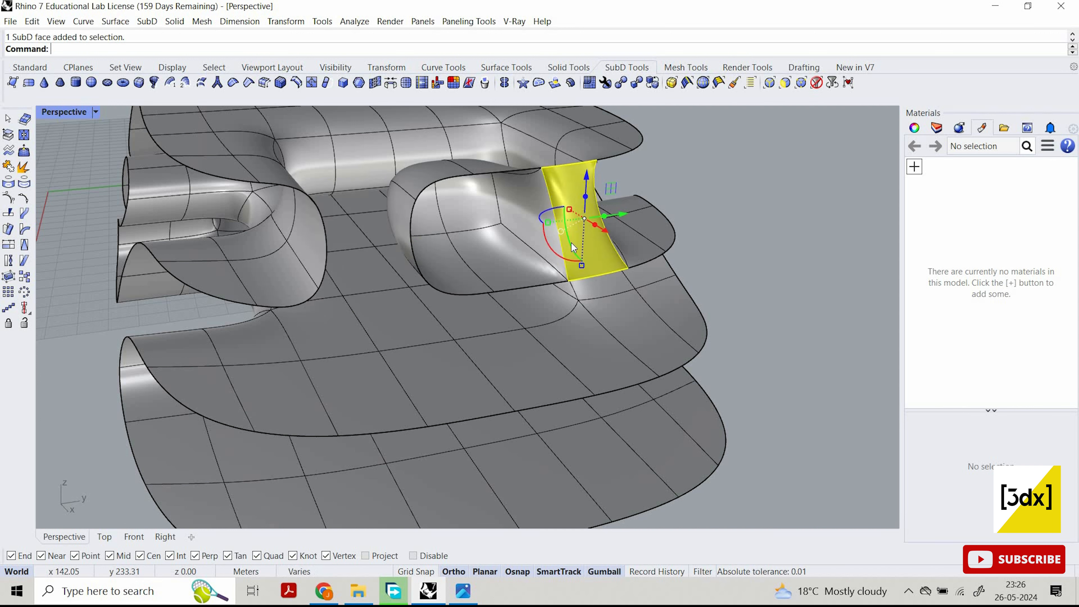
{"action": "key", "text": "Return"}
{"action": "key", "text": "Escape"}
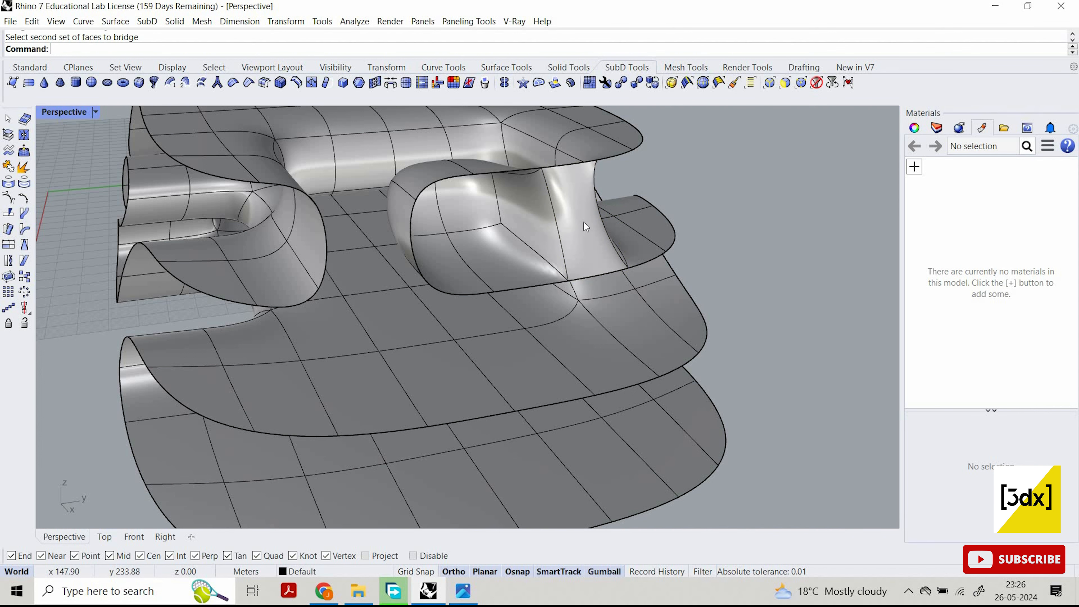
{"action": "left_click", "coordinate": [583, 230], "text": "ctrl+shift"}
{"action": "key", "text": "Return"}
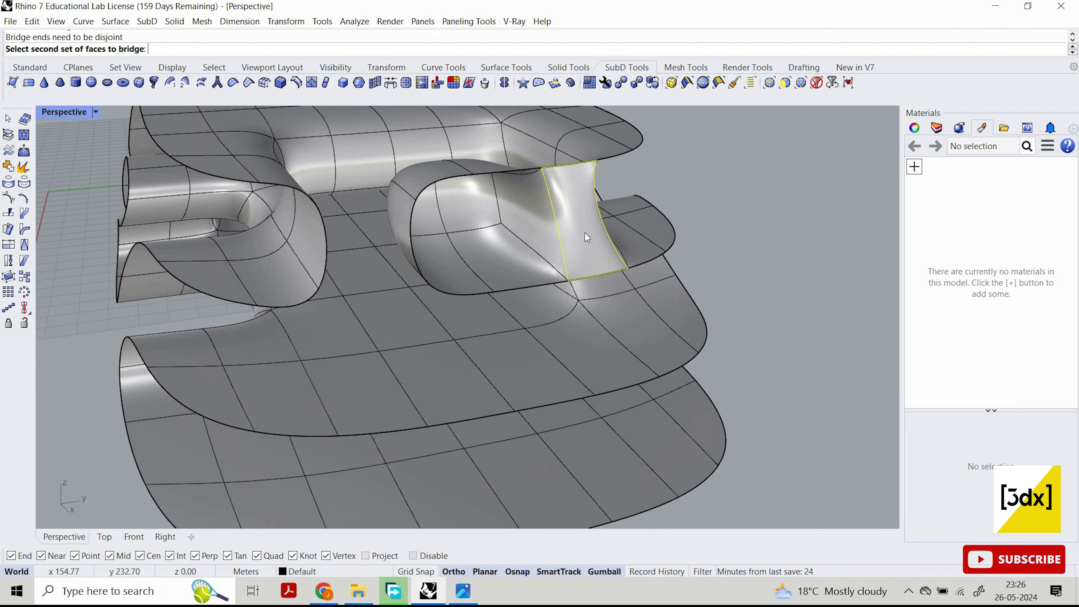
{"action": "key", "text": "Escape"}
{"action": "left_click", "coordinate": [585, 229]}
{"action": "key", "text": "Escape"}
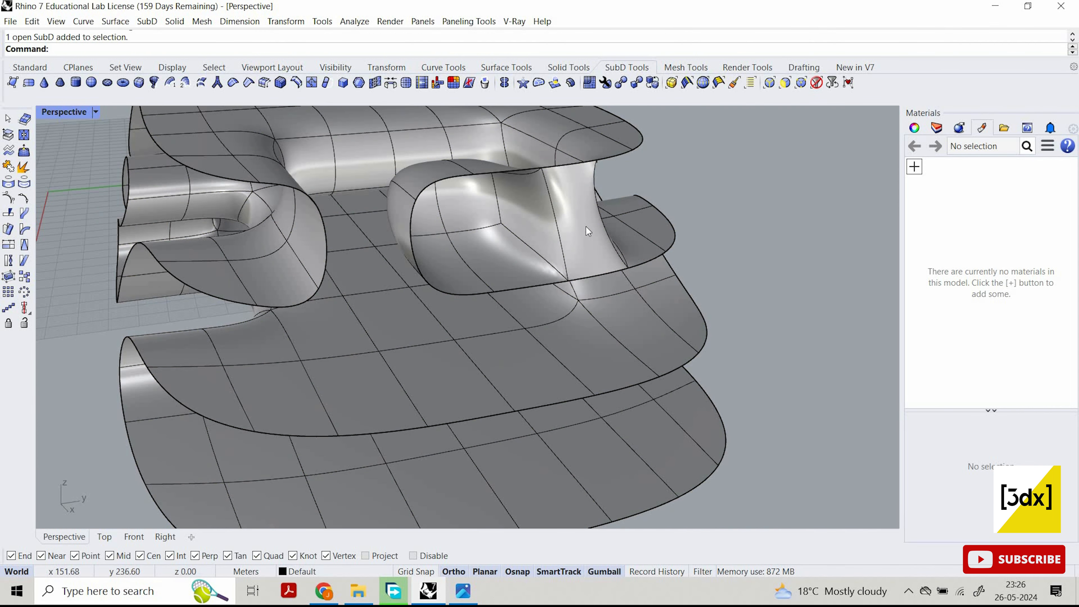
{"action": "left_click", "coordinate": [586, 226], "text": "ctrl+shift"}
{"action": "key", "text": "Delete"}
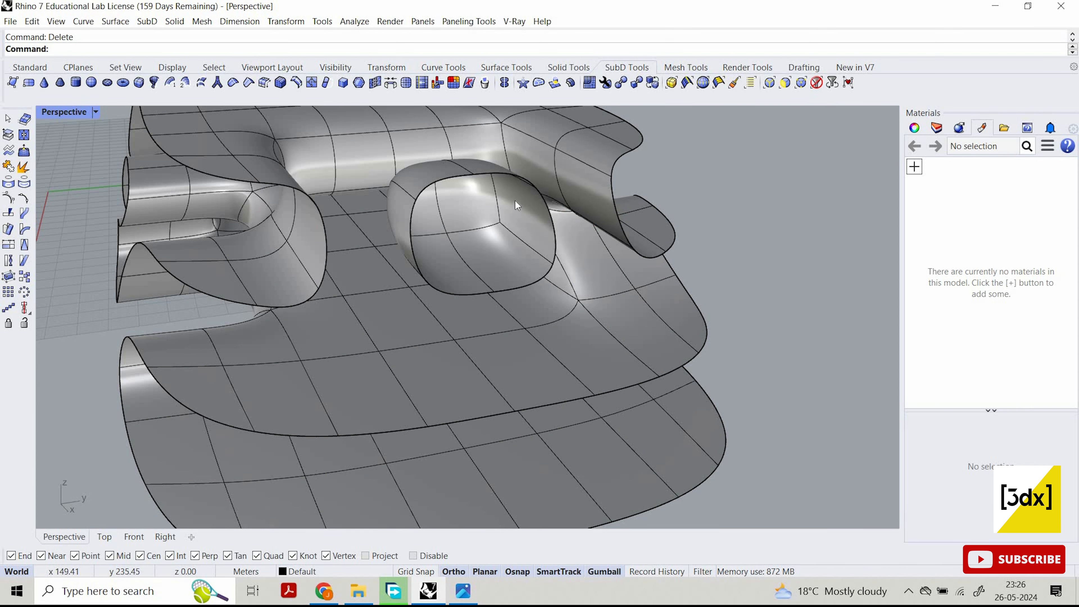
Delete the faces forming the tube-like opening between the top and second slabs near the central wall.
{"action": "left_click", "coordinate": [514, 211]}
{"action": "key", "text": "Escape"}
{"action": "left_click", "coordinate": [489, 269], "text": "ctrl+shift"}
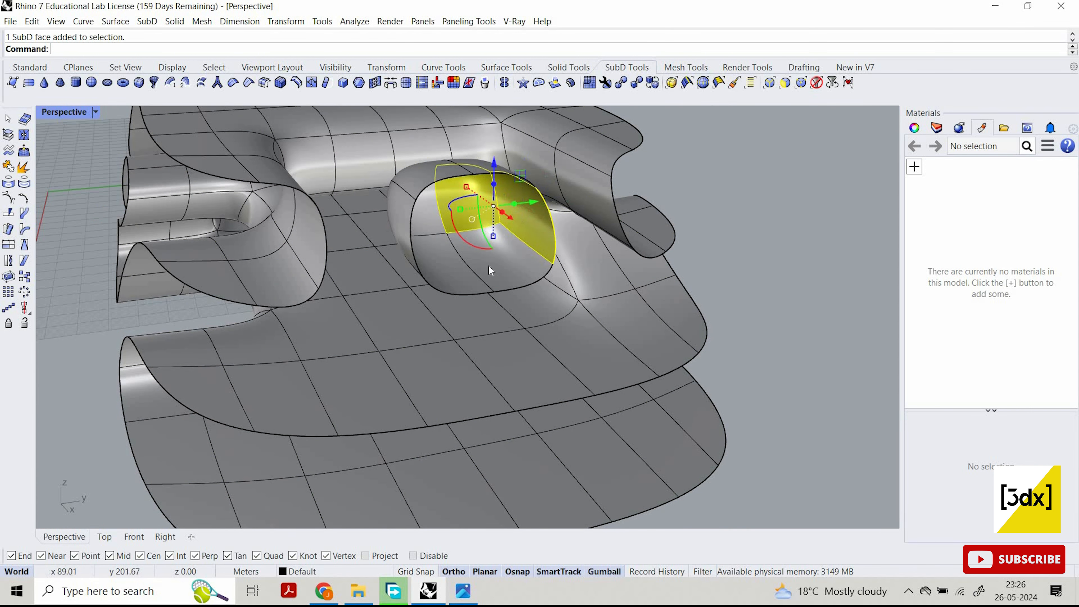
{"action": "left_click", "coordinate": [489, 268], "text": "ctrl+shift"}
{"action": "left_click", "coordinate": [444, 251], "text": "ctrl+shift"}
{"action": "left_click", "coordinate": [404, 187], "text": "ctrl+shift"}
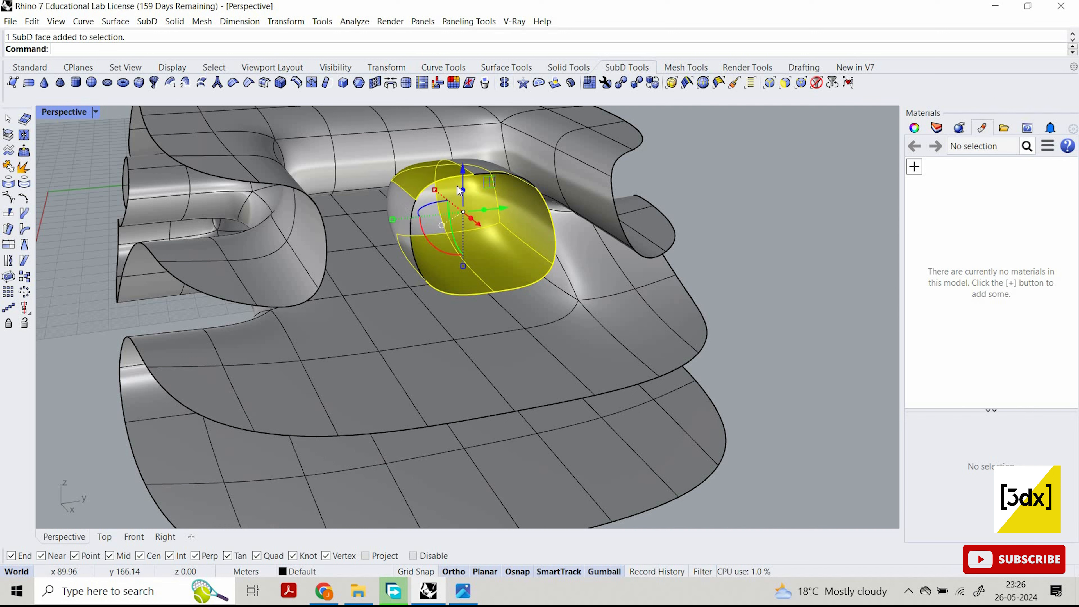
{"action": "left_click", "coordinate": [425, 211], "text": "ctrl+shift"}
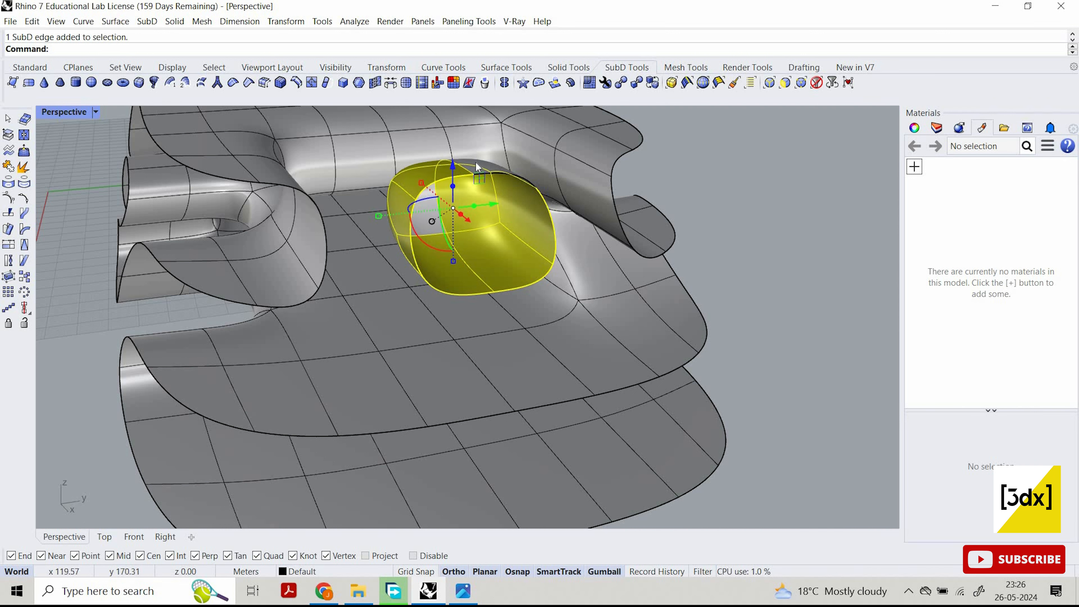
{"action": "left_click", "coordinate": [493, 166], "text": "ctrl+shift"}
{"action": "left_click", "coordinate": [497, 166], "text": "ctrl+shift"}
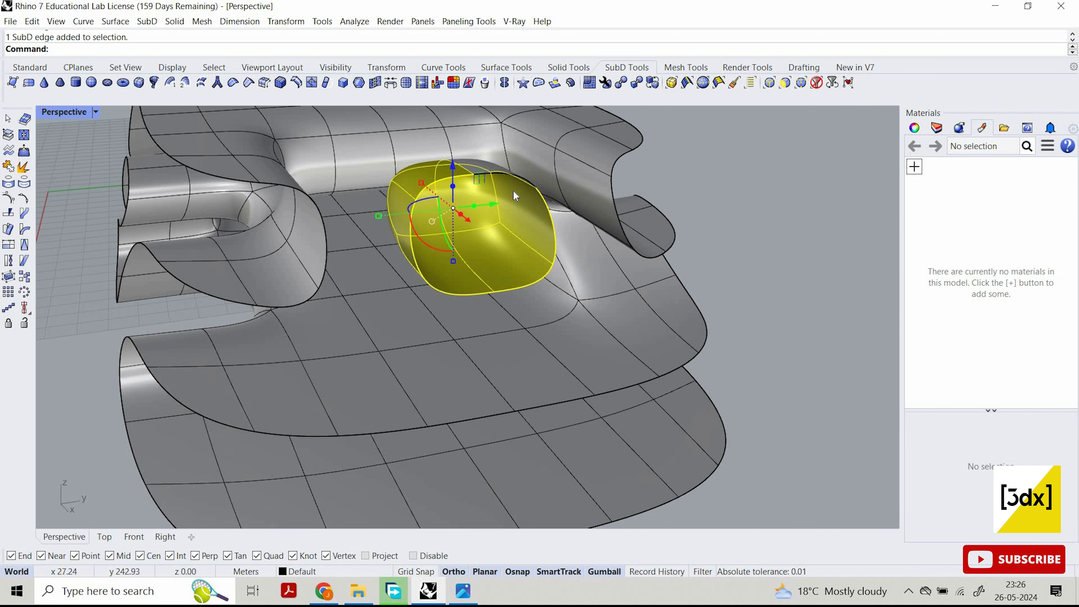
{"action": "left_click", "coordinate": [515, 205], "text": "ctrl+shift"}
{"action": "key", "text": "Delete"}
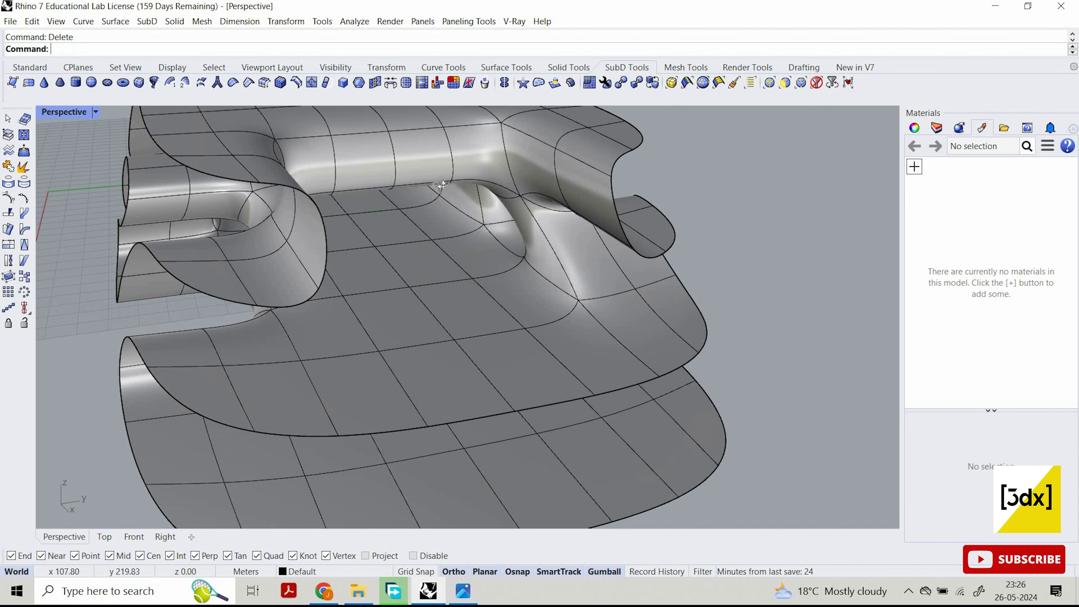
{"action": "scroll", "coordinate": [435, 180], "scroll_direction": "down", "scroll_amount": 5}
{"action": "right_click_drag", "start_coordinate": [436, 187], "coordinate": [535, 240]}
{"action": "scroll", "coordinate": [556, 165], "scroll_direction": "up", "scroll_amount": 5}
{"action": "scroll", "coordinate": [282, 191], "scroll_direction": "up", "scroll_amount": 8}
{"action": "scroll", "coordinate": [549, 207], "scroll_direction": "down", "scroll_amount": 6}
{"action": "left_click", "coordinate": [546, 246], "text": "ctrl+shift"}
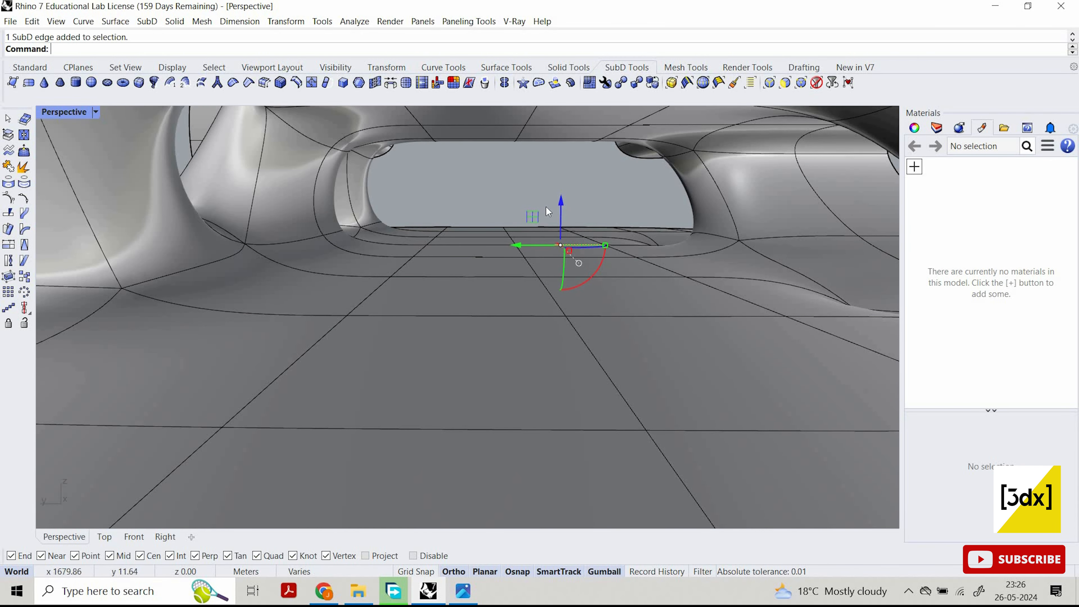
{"action": "left_click", "coordinate": [546, 207]}
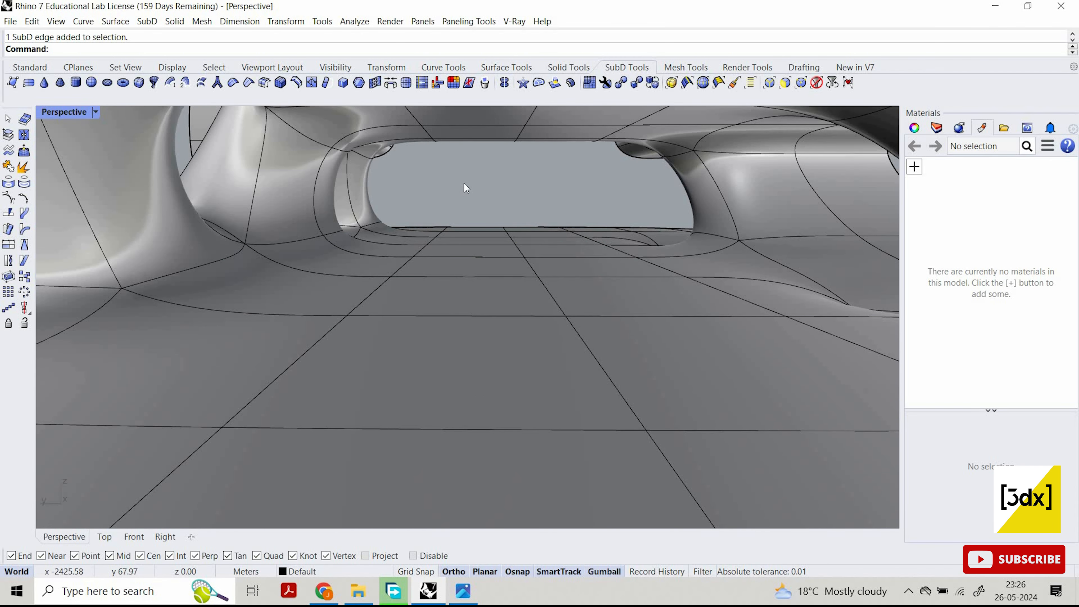
{"action": "type", "text": "b"}
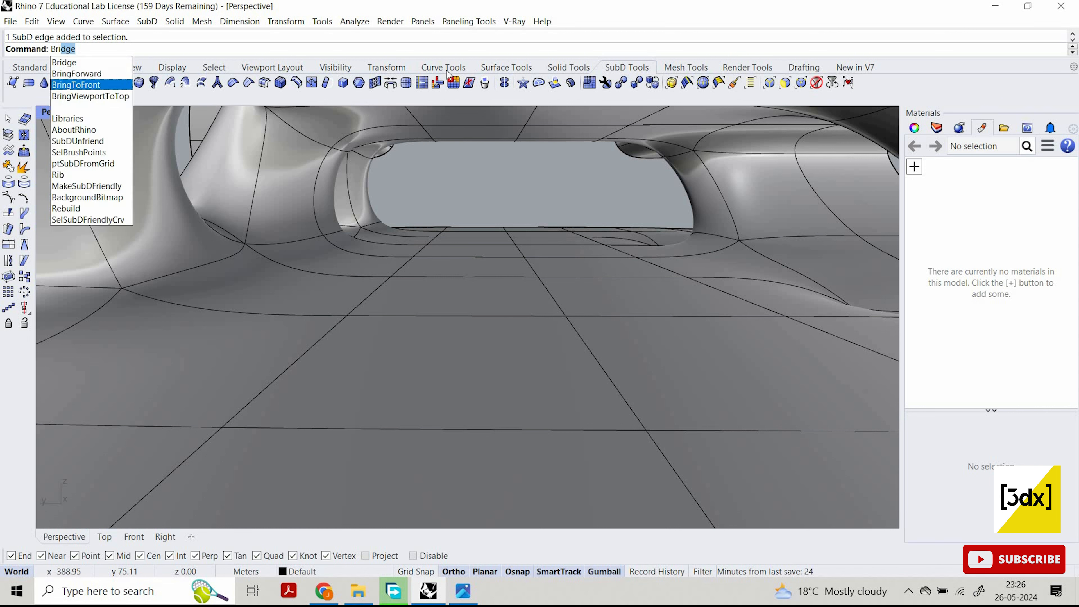
{"action": "key", "text": "Escape"}
Bridge a ceiling face to the matching floor face between two slabs, forming a column in the open interior space.
{"action": "left_click", "coordinate": [390, 82]}
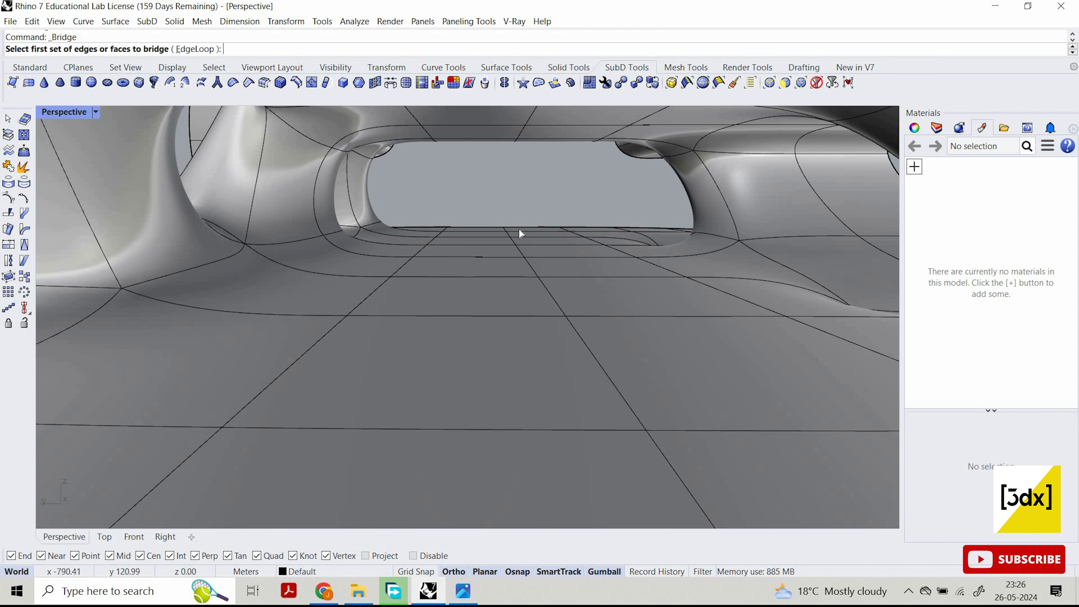
{"action": "left_click", "coordinate": [597, 114]}
{"action": "key", "text": "Return"}
{"action": "key", "text": "Escape"}
{"action": "left_click", "coordinate": [591, 118]}
{"action": "key", "text": "Escape"}
{"action": "key", "text": "Return"}
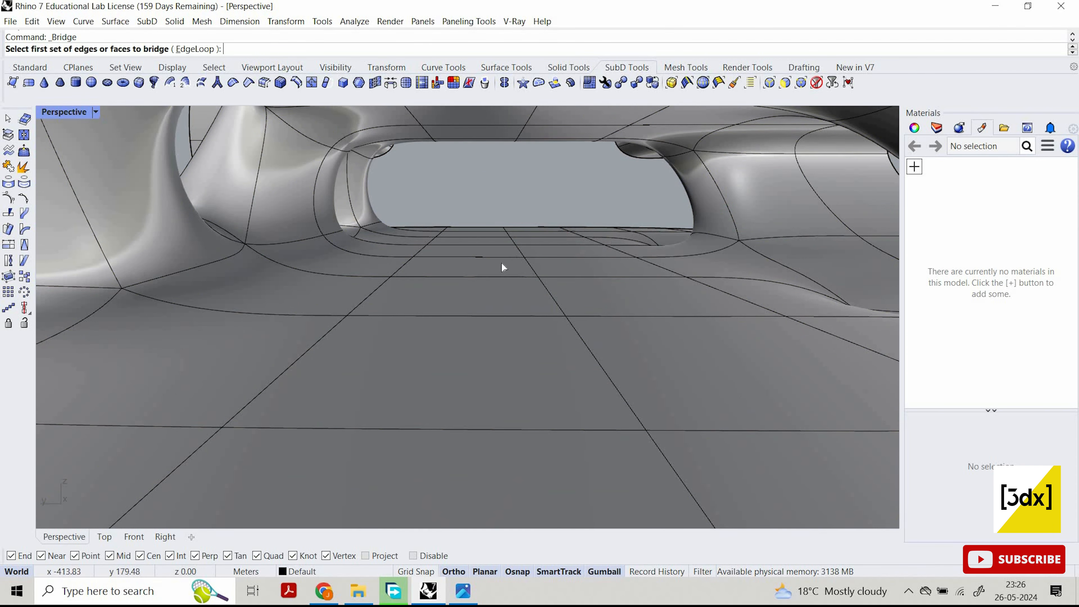
{"action": "key", "text": "Return"}
{"action": "left_click", "coordinate": [493, 267]}
{"action": "key", "text": "Return"}
{"action": "right_click_drag", "start_coordinate": [562, 207], "coordinate": [499, 212]}
{"action": "key", "text": "Return"}
Try deleting one side face of the new interior column, and undo the deletion.
{"action": "left_click", "coordinate": [548, 218], "text": "ctrl+shift"}
{"action": "key", "text": "Escape"}
{"action": "left_click", "coordinate": [499, 211], "text": "ctrl+shift"}
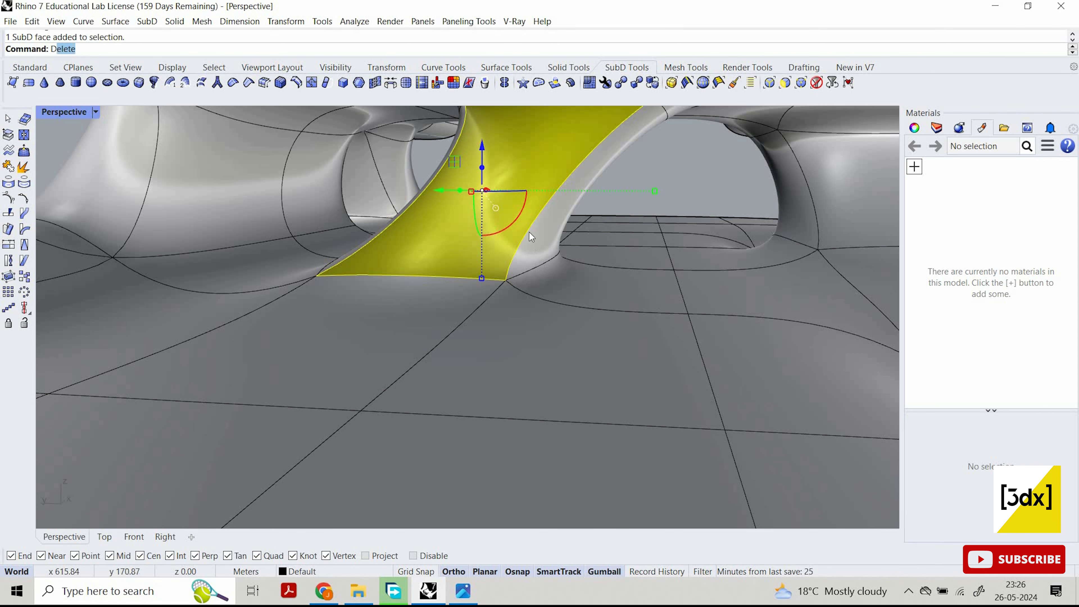
{"action": "key", "text": "Delete"}
{"action": "right_click_drag", "start_coordinate": [513, 221], "coordinate": [375, 202]}
{"action": "key", "text": "ctrl+z"}
Try deleting the wide front face of the interior column, and undo the deletion.
{"action": "scroll", "coordinate": [375, 202], "scroll_direction": "up", "scroll_amount": 3}
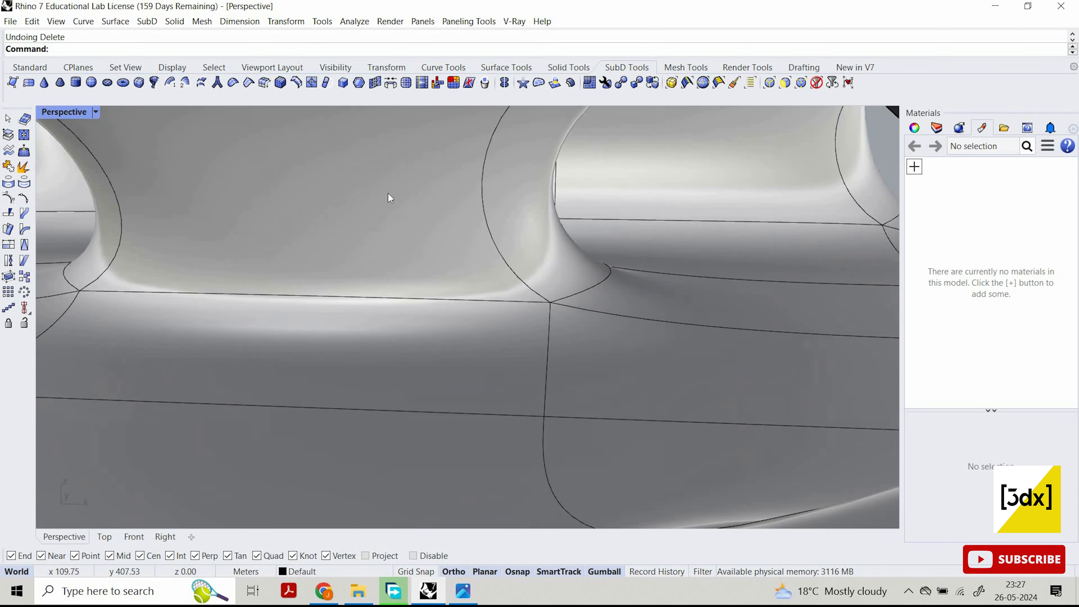
{"action": "left_click", "coordinate": [461, 202], "text": "ctrl+shift"}
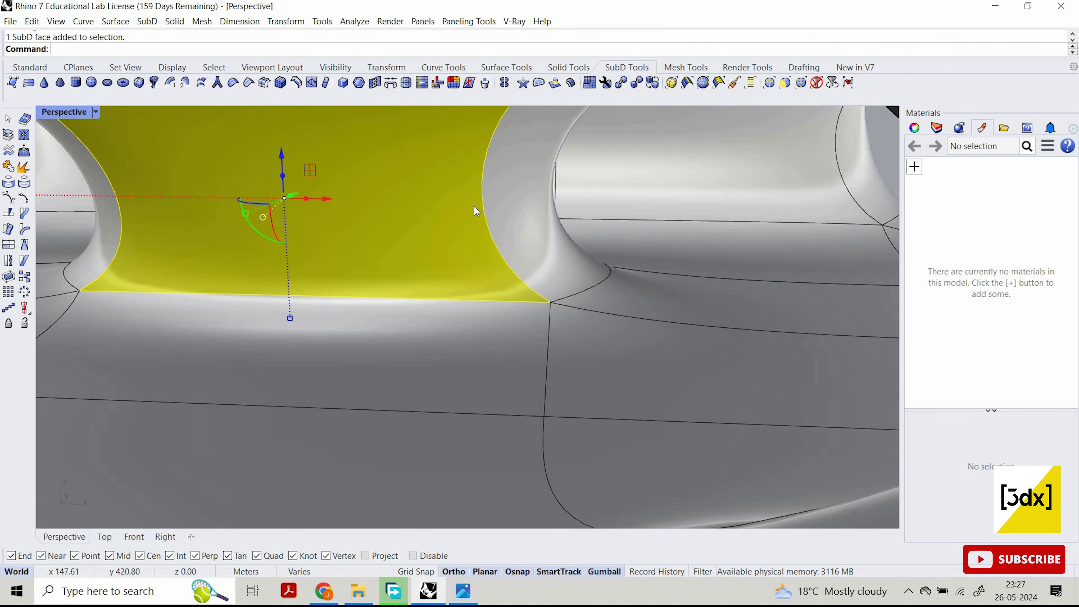
{"action": "key", "text": "Delete"}
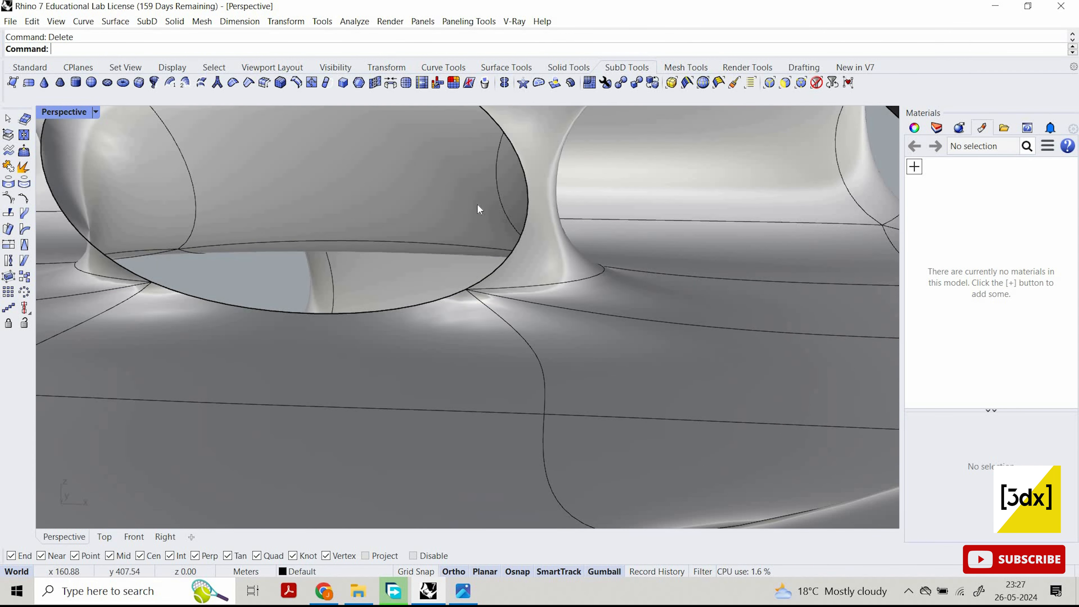
{"action": "key", "text": "ctrl+z"}
Subdivide the wide front face of the interior column.
{"action": "left_click", "coordinate": [378, 121], "text": "ctrl+shift"}
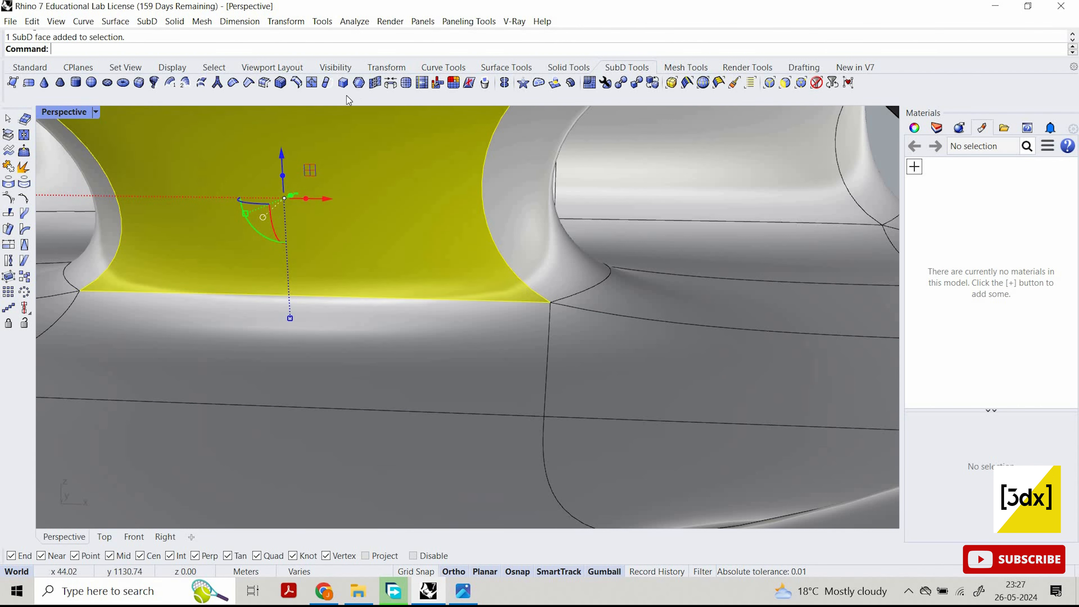
{"action": "left_click", "coordinate": [407, 83]}
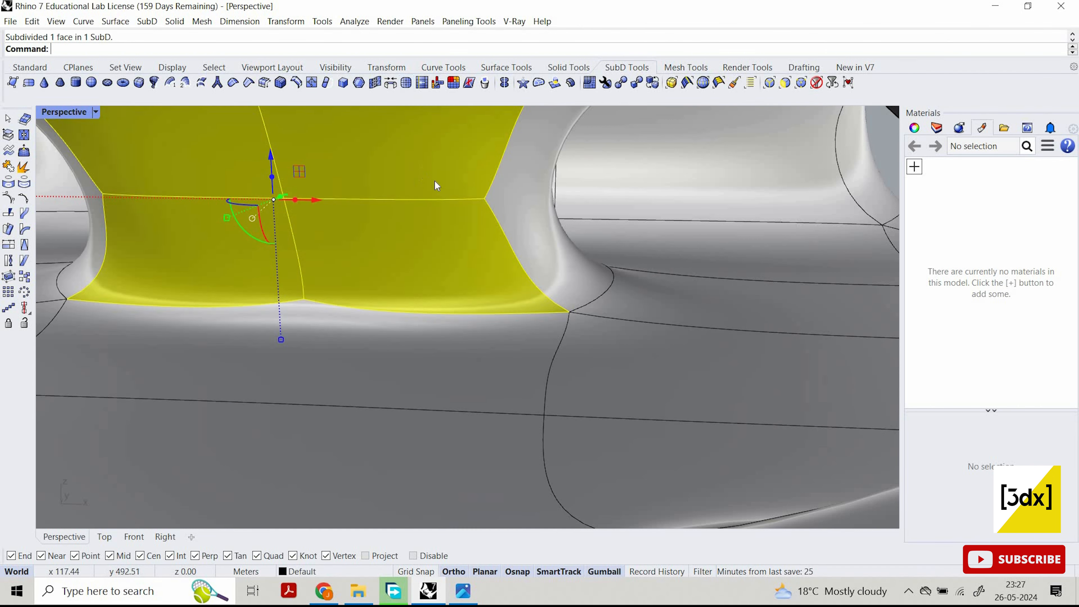
{"action": "right_click_drag", "start_coordinate": [434, 179], "coordinate": [464, 193]}
{"action": "scroll", "coordinate": [464, 193], "scroll_direction": "down", "scroll_amount": 4}
{"action": "mouse_move", "coordinate": [399, 197]}
{"action": "right_mouse_down"}
{"action": "mouse_move", "coordinate": [330, 193]}
{"action": "mouse_move", "coordinate": [383, 196]}
{"action": "right_mouse_up"}
{"action": "scroll", "coordinate": [330, 193], "scroll_direction": "up", "scroll_amount": 4}
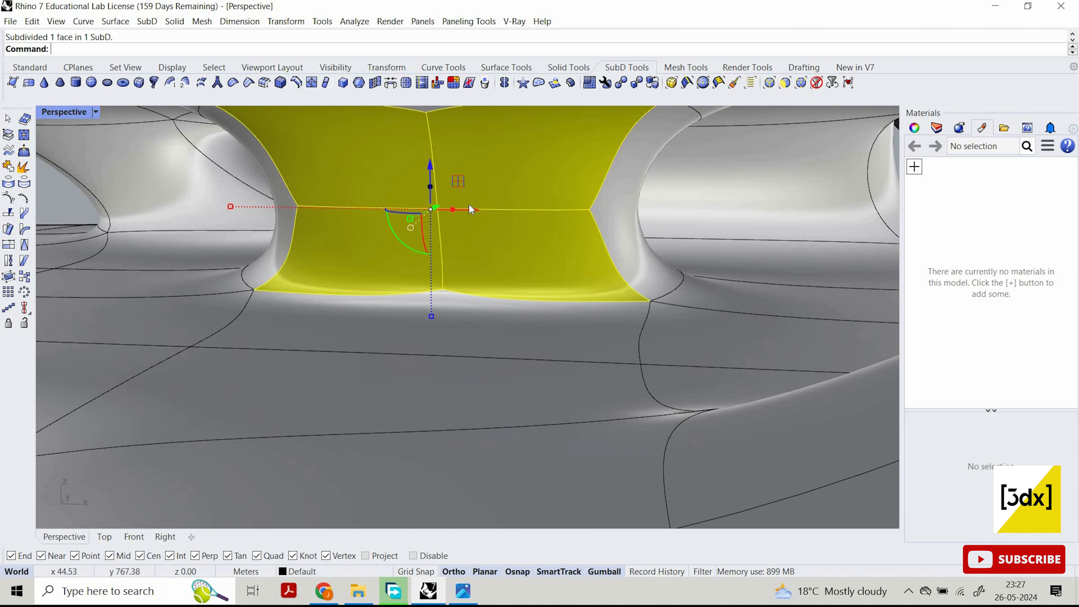
{"action": "key", "text": "Escape"}
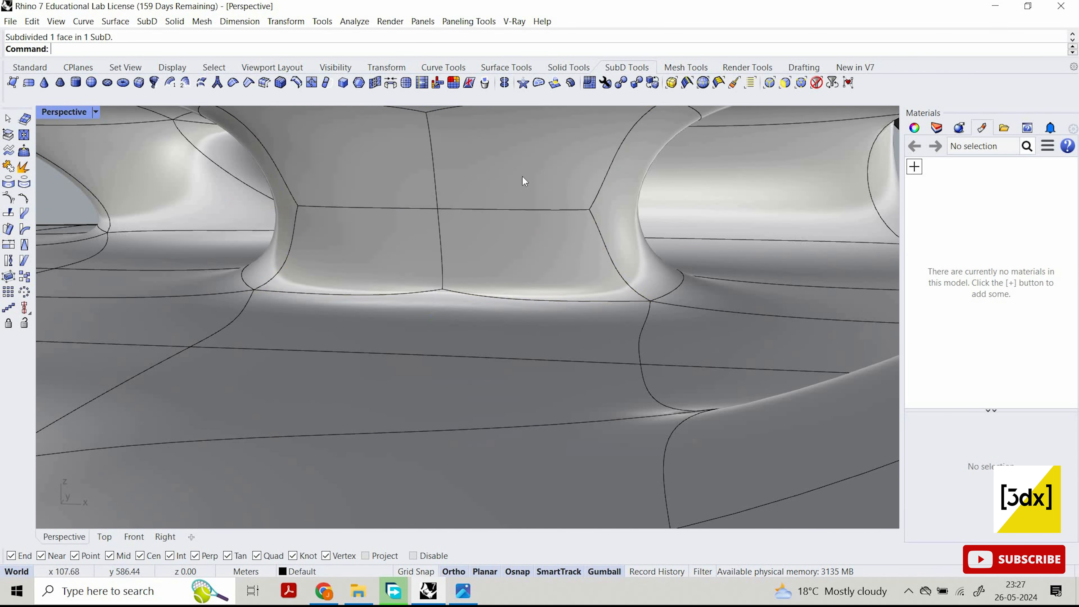
Try extruding an upper quarter of the subdivided column face outward, and undo the extrusion.
{"action": "left_click", "coordinate": [531, 175], "text": "ctrl+shift"}
{"action": "mouse_move", "coordinate": [532, 175]}
{"action": "right_mouse_down"}
{"action": "mouse_move", "coordinate": [495, 180]}
{"action": "mouse_move", "coordinate": [581, 125]}
{"action": "mouse_move", "coordinate": [467, 166]}
{"action": "right_mouse_up"}
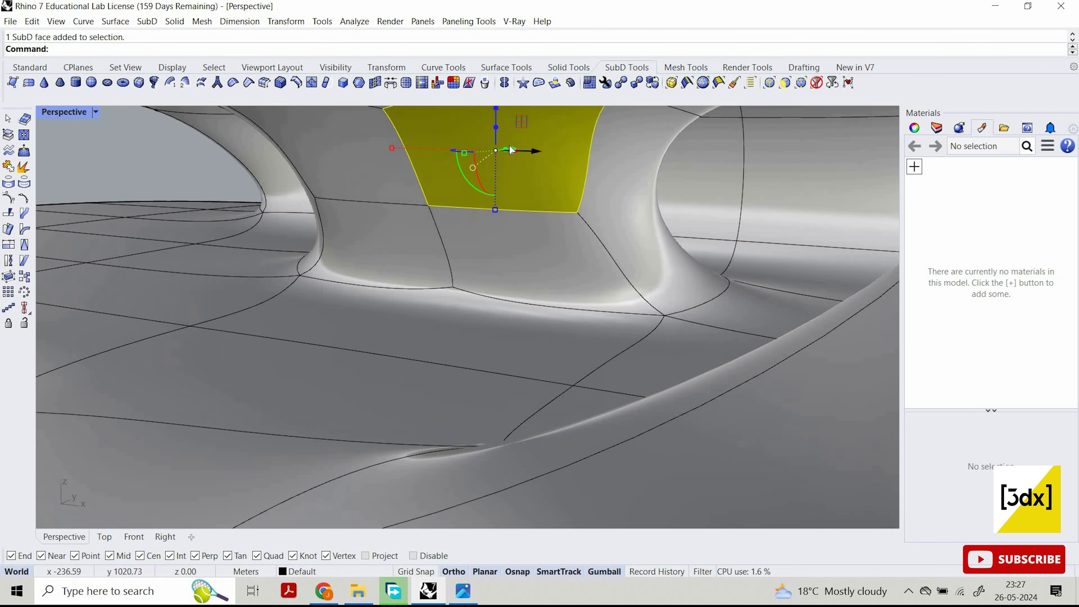
{"action": "left_click_drag", "start_coordinate": [535, 151], "coordinate": [332, 181]}
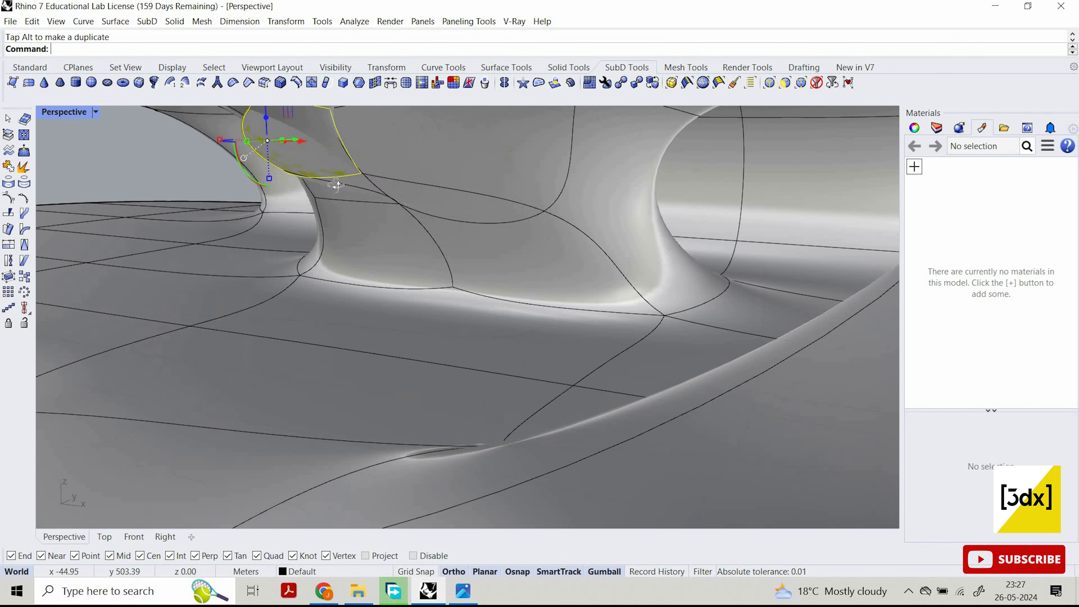
{"action": "right_click_drag", "start_coordinate": [331, 181], "coordinate": [465, 173]}
{"action": "key", "text": "ctrl+z"}
{"action": "scroll", "coordinate": [412, 149], "scroll_direction": "up", "scroll_amount": 5}
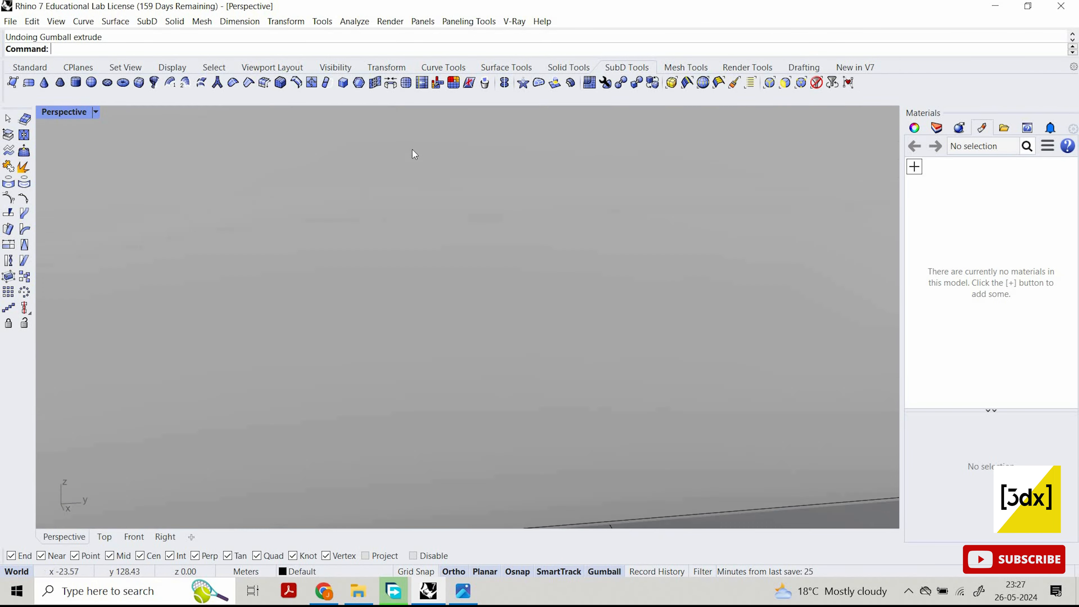
Move one subdivided face of the interior column horizontally along the Y axis.
{"action": "scroll", "coordinate": [425, 148], "scroll_direction": "down", "scroll_amount": 3}
{"action": "left_click", "coordinate": [425, 148], "text": "ctrl+shift"}
{"action": "right_click_drag", "start_coordinate": [398, 159], "coordinate": [251, 161]}
{"action": "left_click_drag", "start_coordinate": [251, 158], "coordinate": [123, 195]}
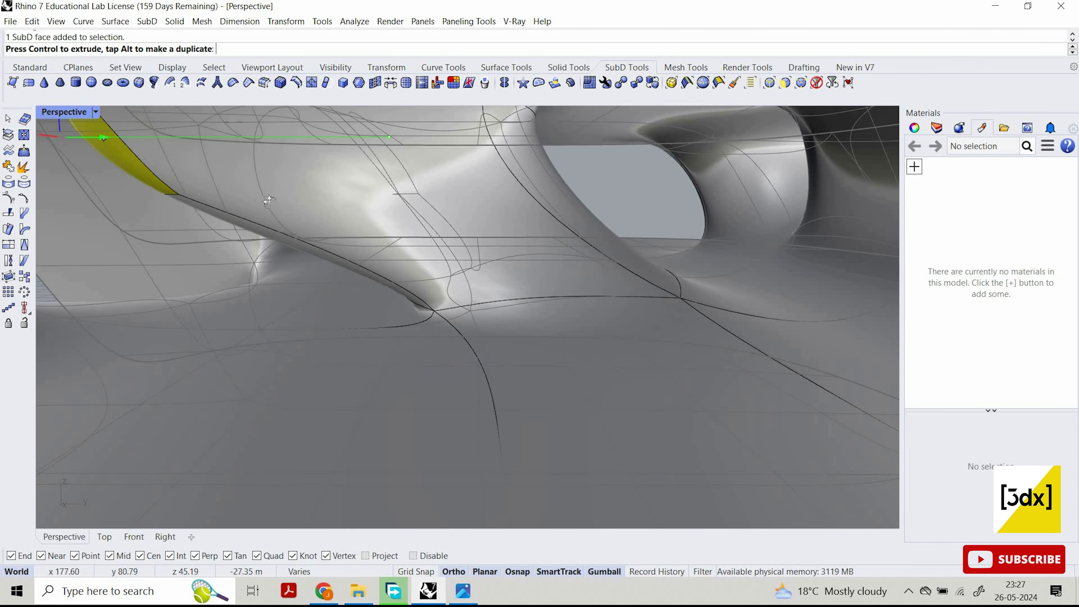
{"action": "right_click_drag", "start_coordinate": [280, 194], "coordinate": [373, 256]}
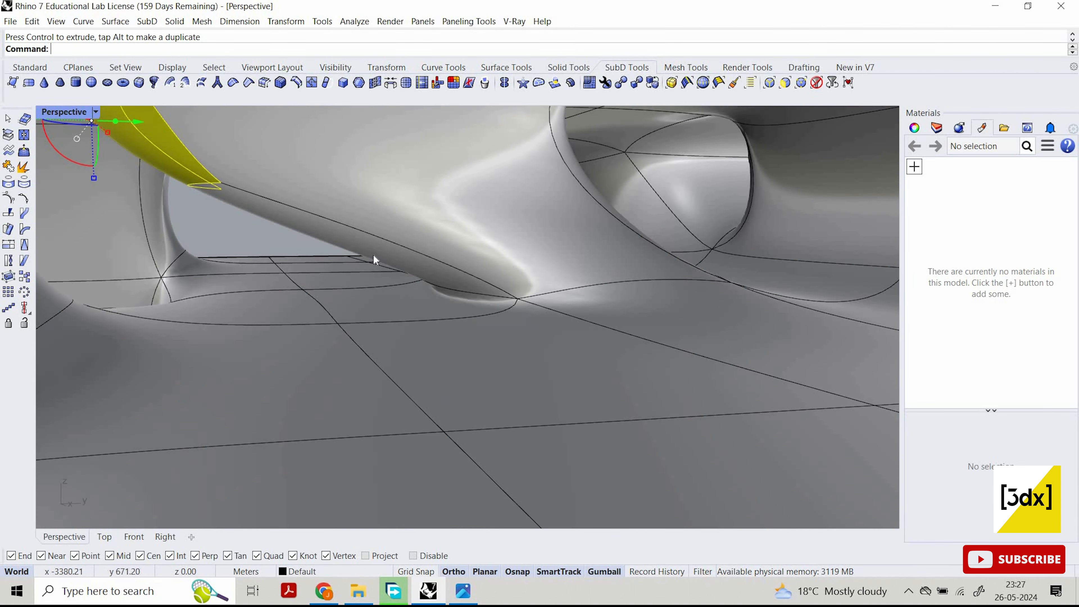
{"action": "left_click", "coordinate": [368, 248]}
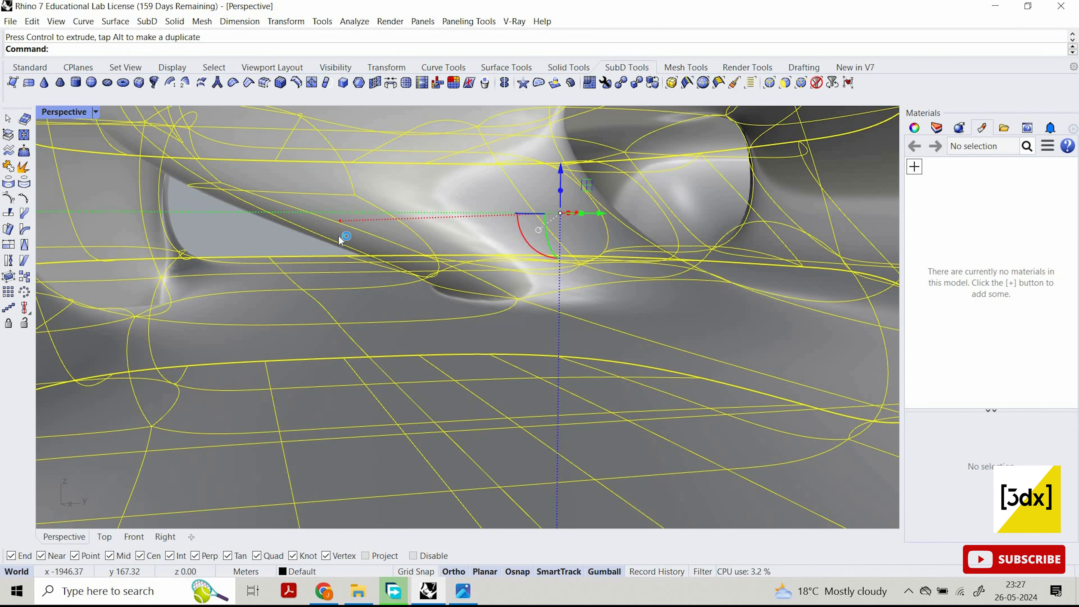
{"action": "key", "text": "Escape"}
Subdivide the curved slab face at the foot of the interior column.
{"action": "left_click", "coordinate": [334, 211], "text": "ctrl+shift"}
{"action": "right_click_drag", "start_coordinate": [369, 127], "coordinate": [441, 267]}
{"action": "left_click_drag", "start_coordinate": [439, 262], "coordinate": [441, 260]}
{"action": "left_click", "coordinate": [442, 259], "text": "ctrl+shift"}
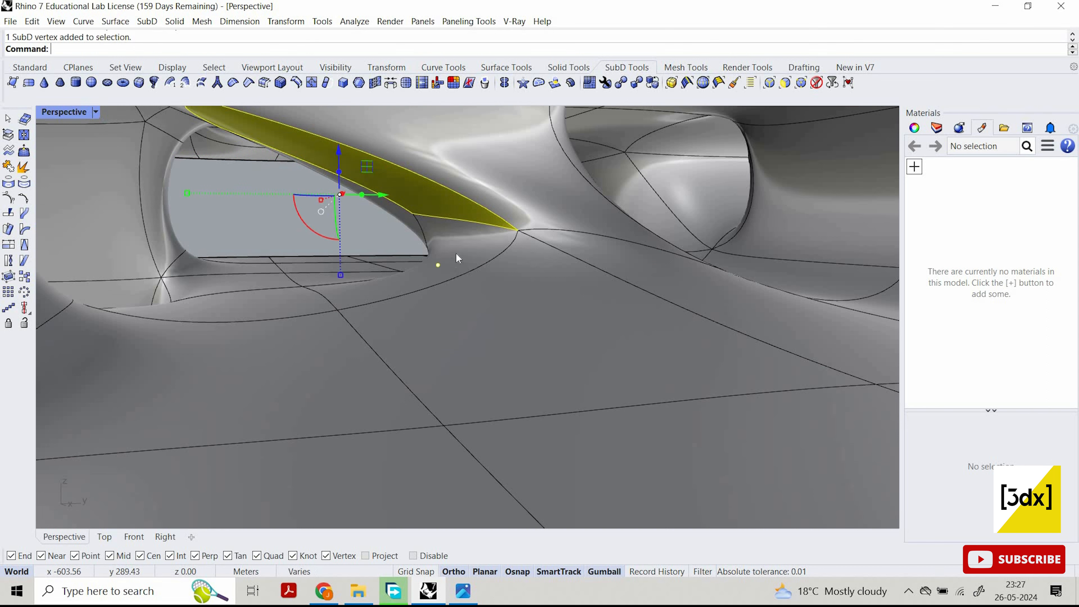
{"action": "key", "text": "Escape"}
{"action": "left_click", "coordinate": [463, 252], "text": "ctrl+shift"}
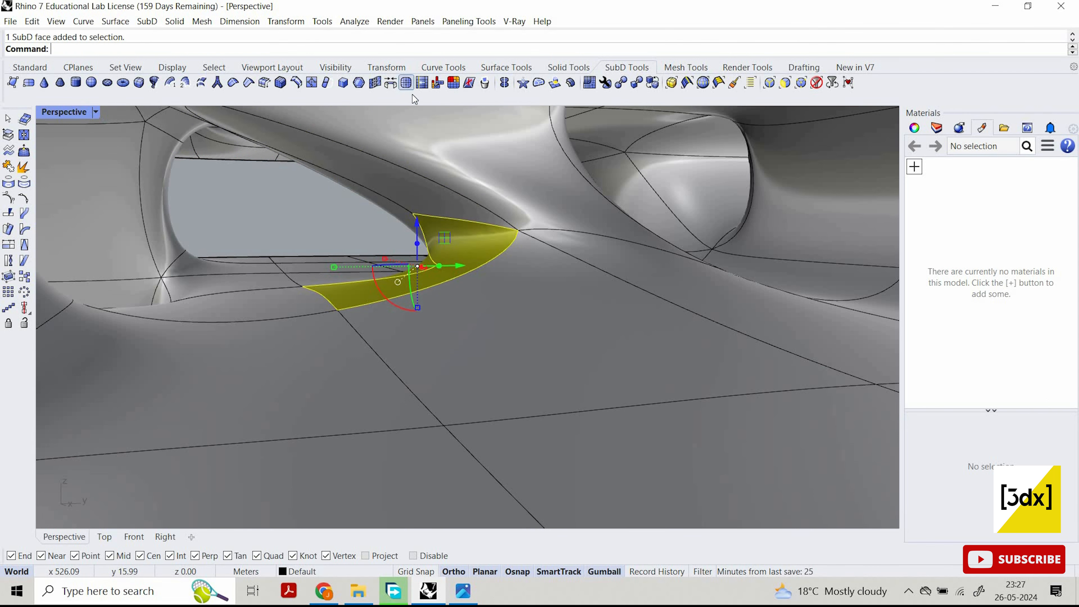
{"action": "left_click", "coordinate": [406, 82]}
{"action": "right_click_drag", "start_coordinate": [528, 305], "coordinate": [474, 310]}
{"action": "key", "text": "Escape"}
Move a floor face next to the foot of the interior column downward.
{"action": "scroll", "coordinate": [460, 304], "scroll_direction": "up", "scroll_amount": 3}
{"action": "left_click", "coordinate": [437, 273], "text": "ctrl+shift"}
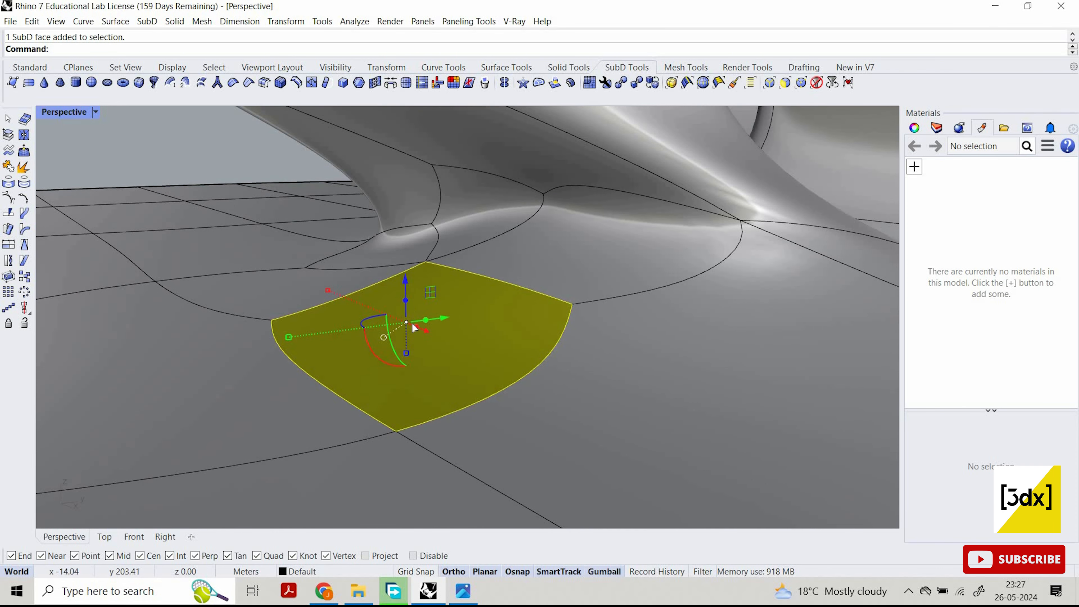
{"action": "left_click_drag", "start_coordinate": [408, 324], "coordinate": [460, 343]}
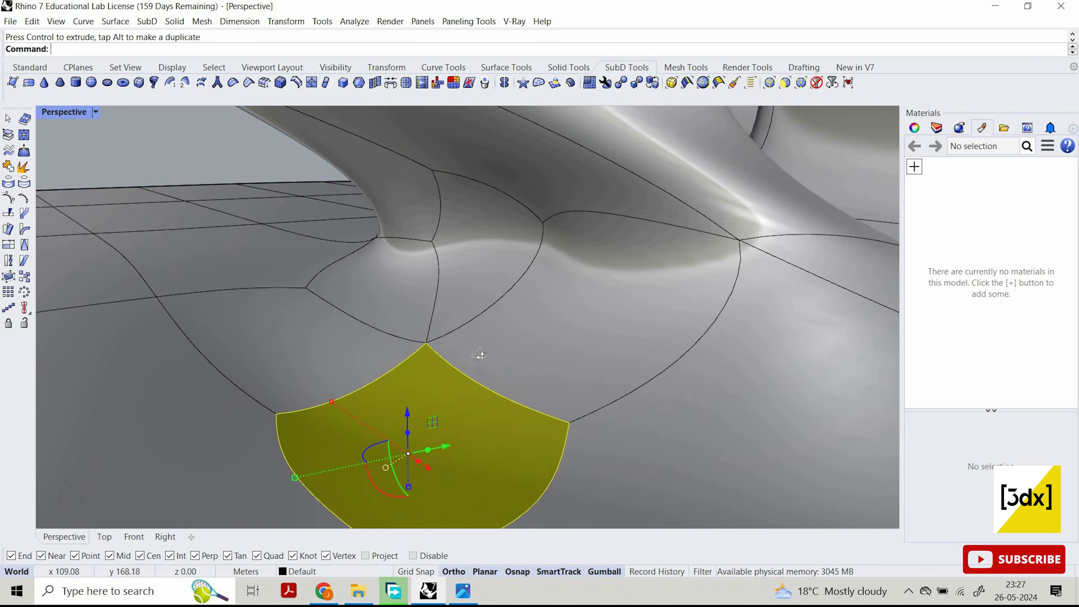
{"action": "right_click_drag", "start_coordinate": [478, 353], "coordinate": [275, 272]}
{"action": "left_click", "coordinate": [274, 272]}
{"action": "scroll", "coordinate": [275, 272], "scroll_direction": "up", "scroll_amount": 3}
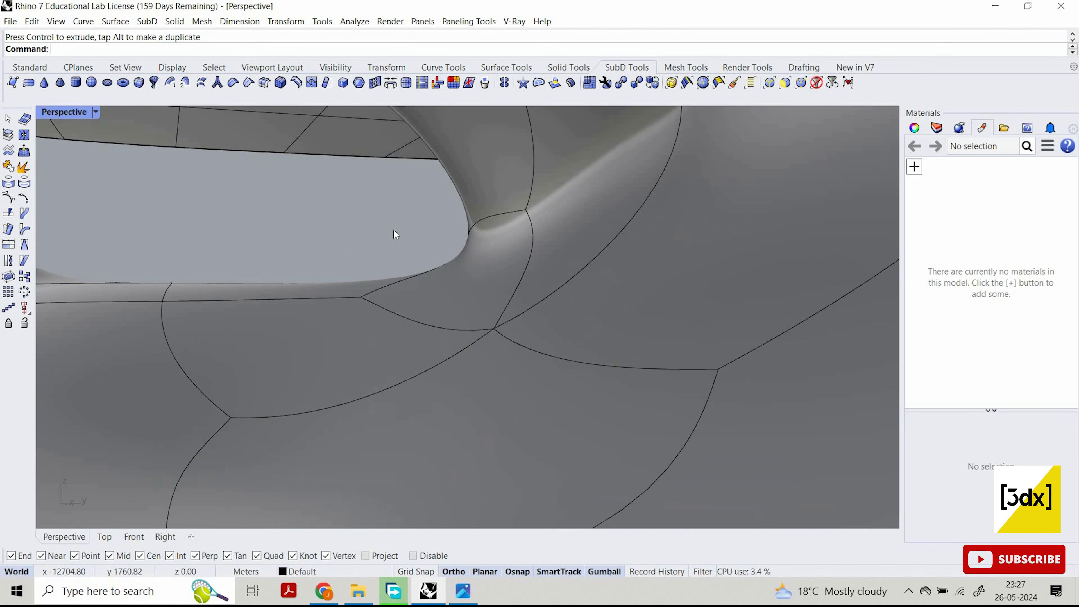
Undo the face moves, the subdivisions and the interior column bridge.
{"action": "right_click_drag", "start_coordinate": [393, 230], "coordinate": [591, 246]}
{"action": "key", "text": "ctrl+z"}
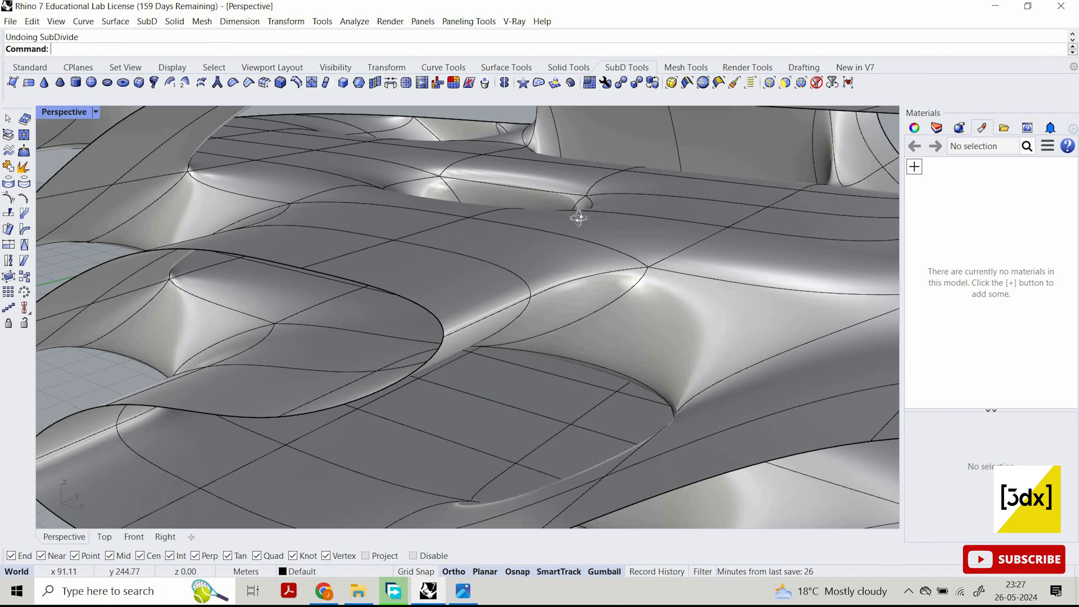
{"action": "key", "text": "ctrl+z"}
{"action": "key", "text": "ctrl+z"}
{"action": "key", "text": "ctrl+z"}
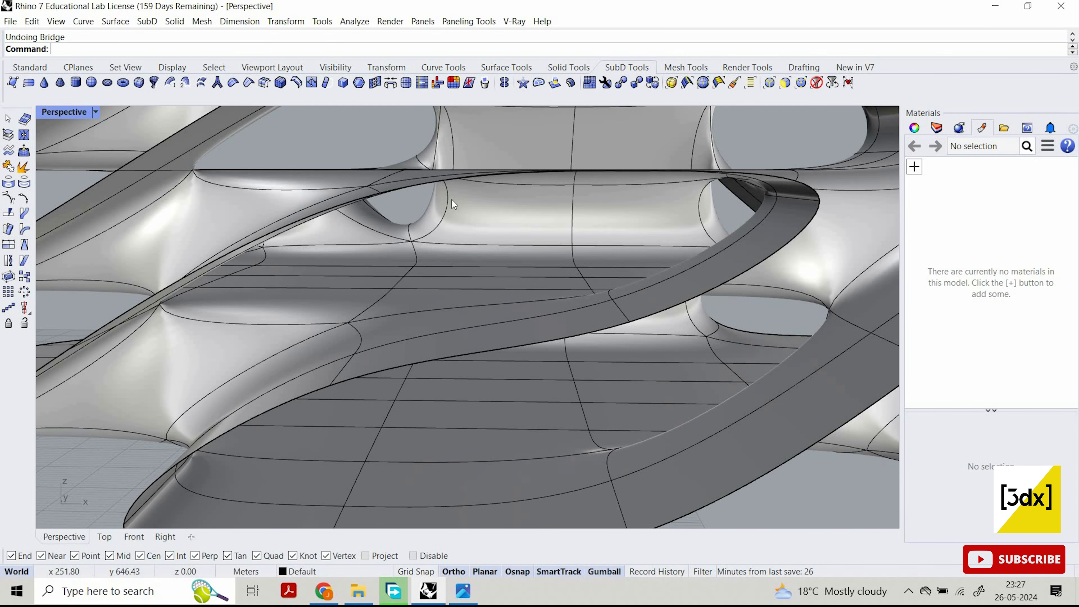
Undo the face deletions and the U-shaped bridge between the top and second slabs.
{"action": "right_click_drag", "start_coordinate": [452, 199], "coordinate": [516, 248]}
{"action": "scroll", "coordinate": [516, 247], "scroll_direction": "down", "scroll_amount": 6}
{"action": "scroll", "coordinate": [677, 239], "scroll_direction": "down", "scroll_amount": 5}
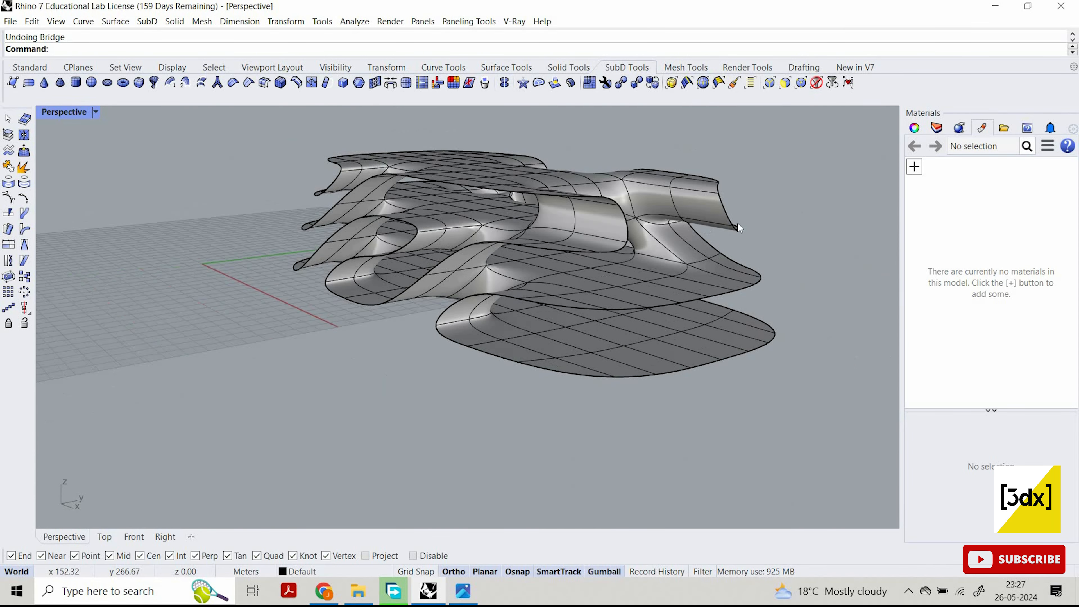
{"action": "key", "text": "ctrl+z"}
{"action": "key", "text": "ctrl+z"}
{"action": "key", "text": "ctrl+z"}
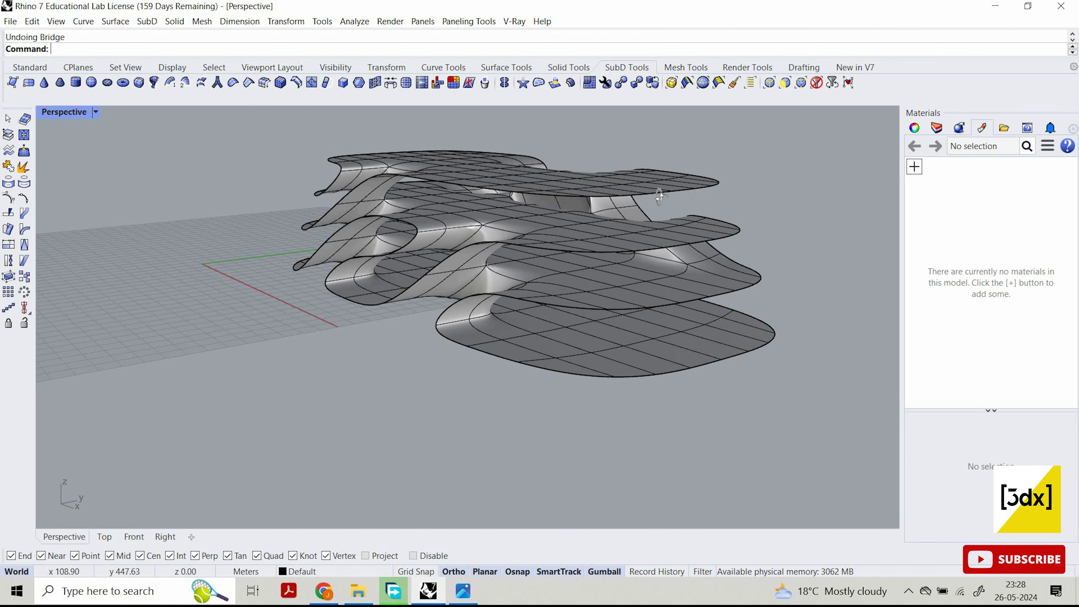
Examine the bridged slabs from several sides, looking at the connections between the levels.
{"action": "right_click_drag", "start_coordinate": [734, 228], "coordinate": [497, 276]}
{"action": "scroll", "coordinate": [484, 198], "scroll_direction": "up", "scroll_amount": 3}
{"action": "scroll", "coordinate": [528, 265], "scroll_direction": "down", "scroll_amount": 3}
{"action": "scroll", "coordinate": [573, 260], "scroll_direction": "up", "scroll_amount": 4}
{"action": "left_click", "coordinate": [573, 260]}
{"action": "key", "text": "Escape"}
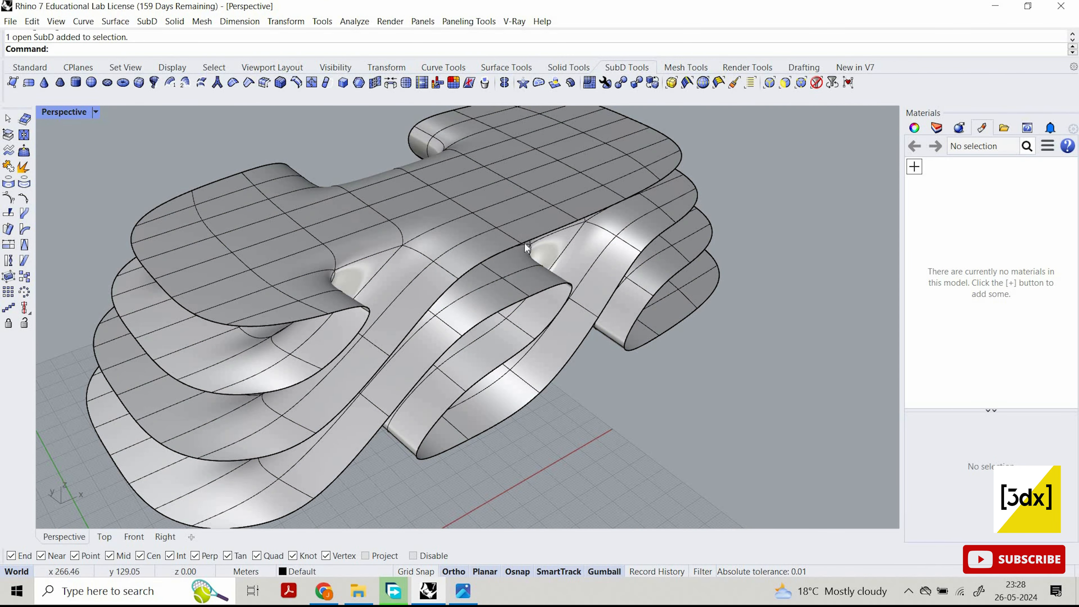
{"action": "right_click_drag", "start_coordinate": [524, 242], "coordinate": [512, 254]}
{"action": "left_click", "coordinate": [372, 202]}
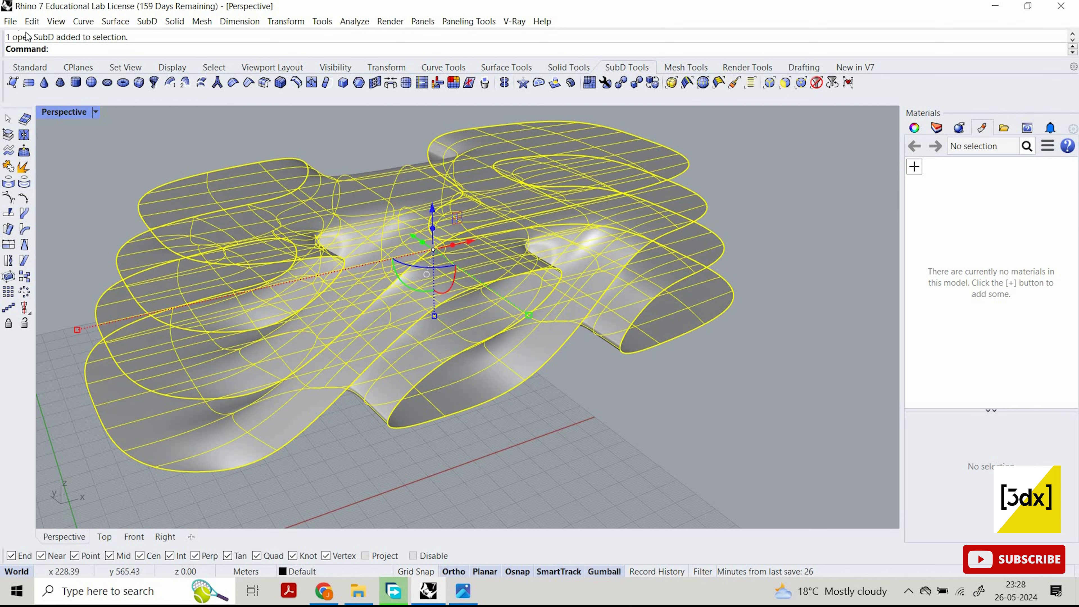
{"action": "right_click_drag", "start_coordinate": [548, 221], "coordinate": [624, 259]}
{"action": "key", "text": "Escape"}
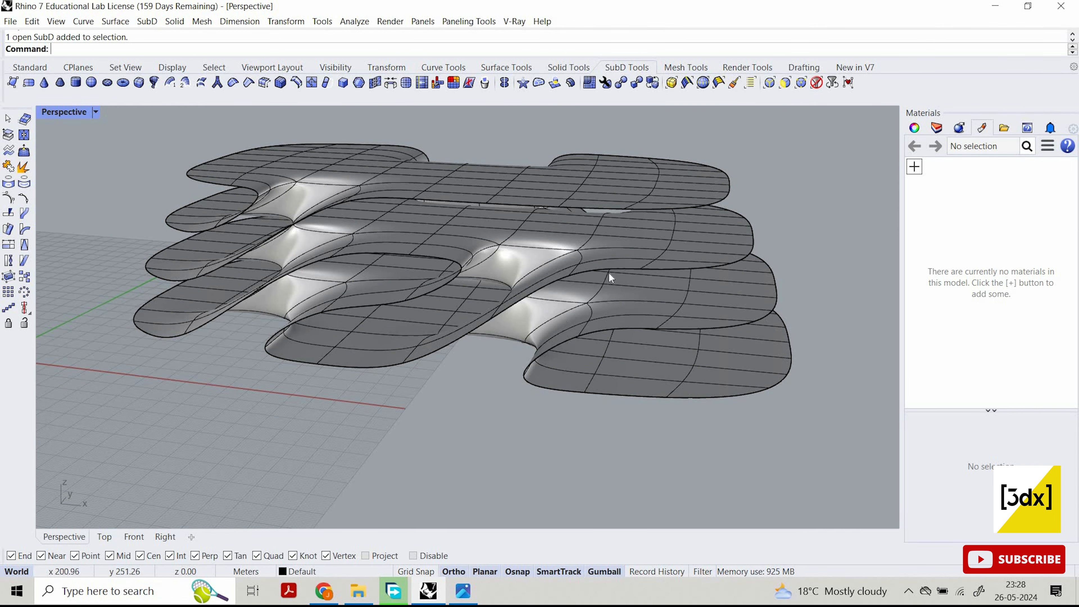
{"action": "right_click_drag", "start_coordinate": [708, 294], "coordinate": [759, 310]}
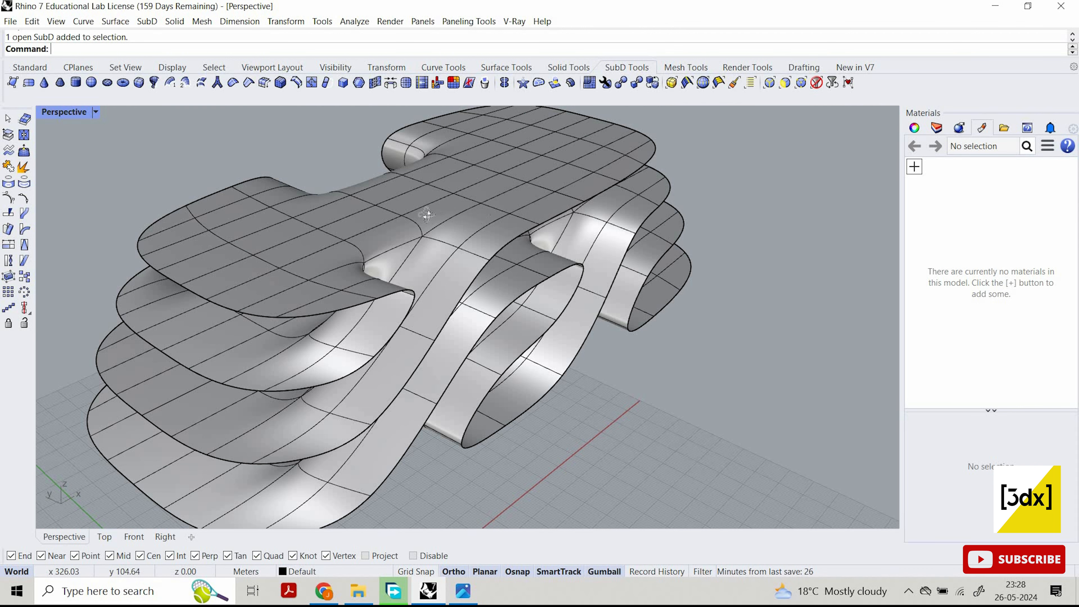
{"action": "right_click_drag", "start_coordinate": [420, 209], "coordinate": [548, 249]}
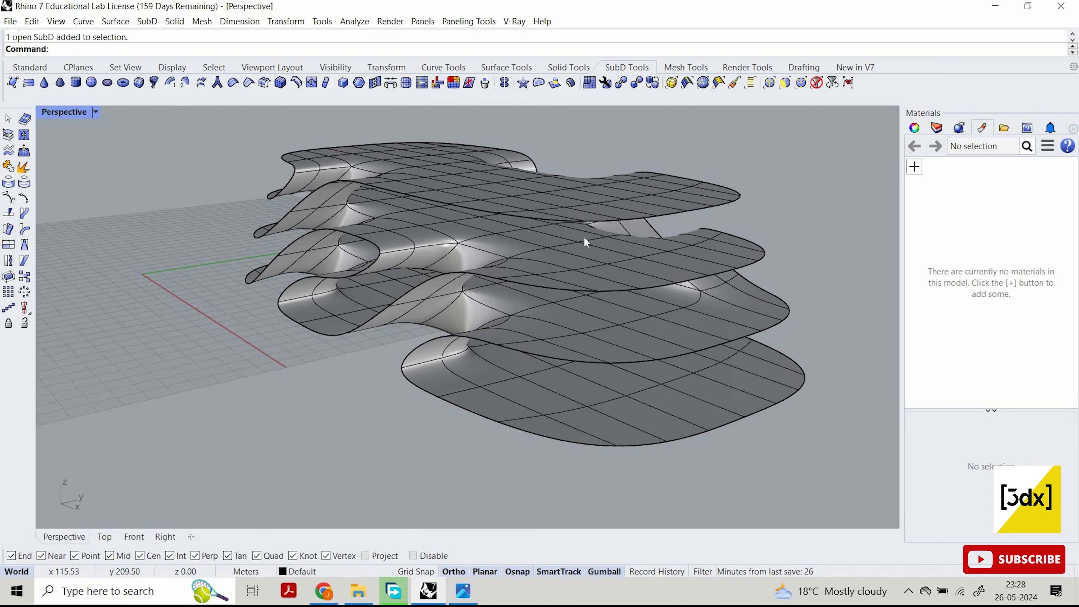
{"action": "right_click_drag", "start_coordinate": [521, 185], "coordinate": [556, 263]}
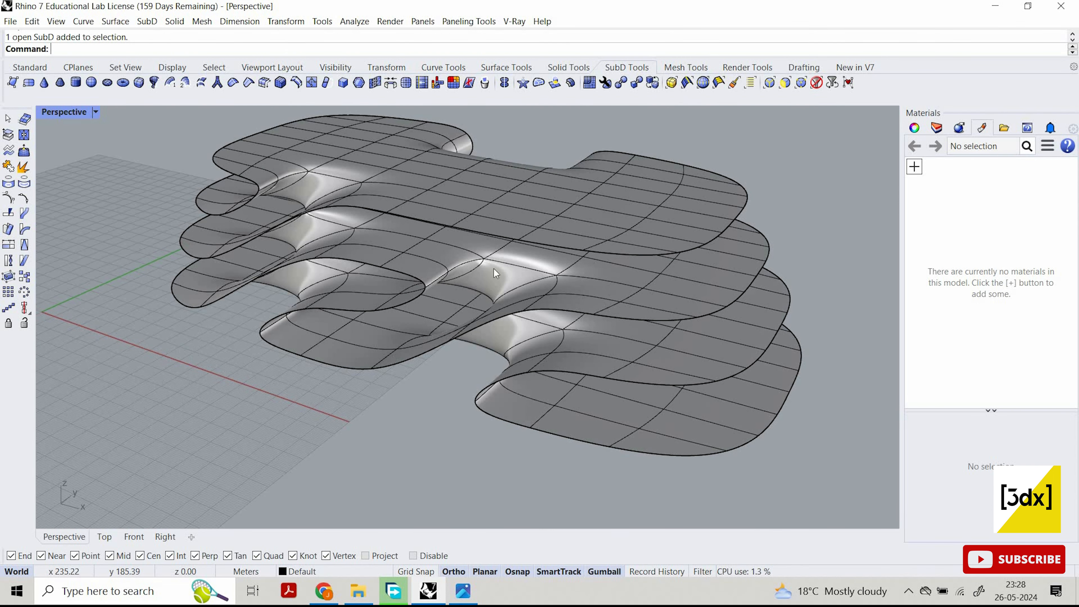
Try to move the triangular bridge face between two slabs sideways, and undo the move.
{"action": "scroll", "coordinate": [449, 275], "scroll_direction": "up", "scroll_amount": 15}
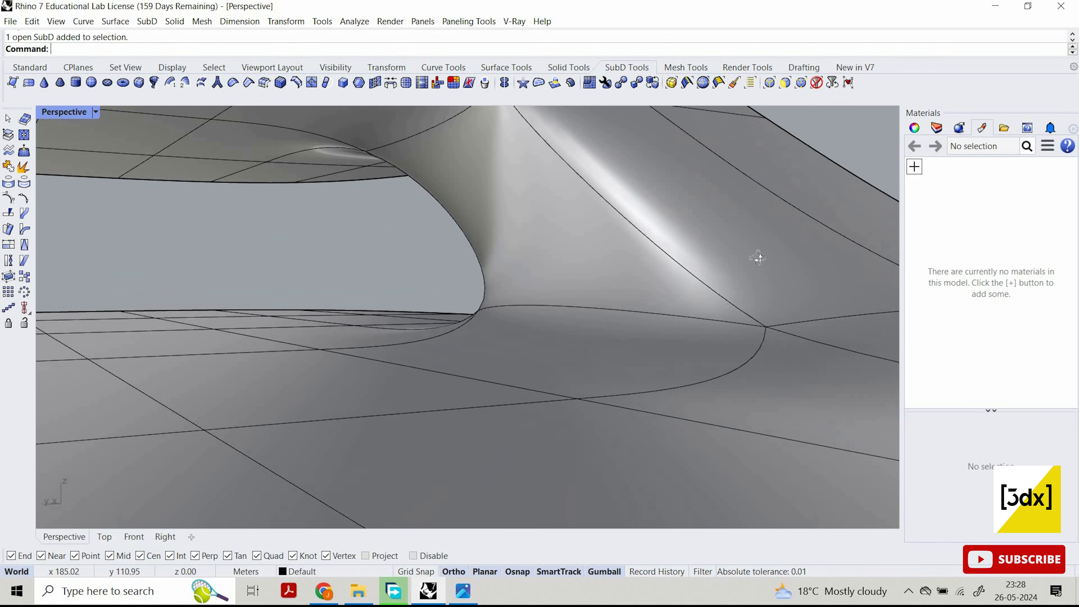
{"action": "right_click_drag", "start_coordinate": [758, 258], "coordinate": [659, 241]}
{"action": "scroll", "coordinate": [654, 241], "scroll_direction": "down", "scroll_amount": 4}
{"action": "scroll", "coordinate": [653, 240], "scroll_direction": "down", "scroll_amount": 2}
{"action": "left_click", "coordinate": [682, 243], "text": "ctrl+shift"}
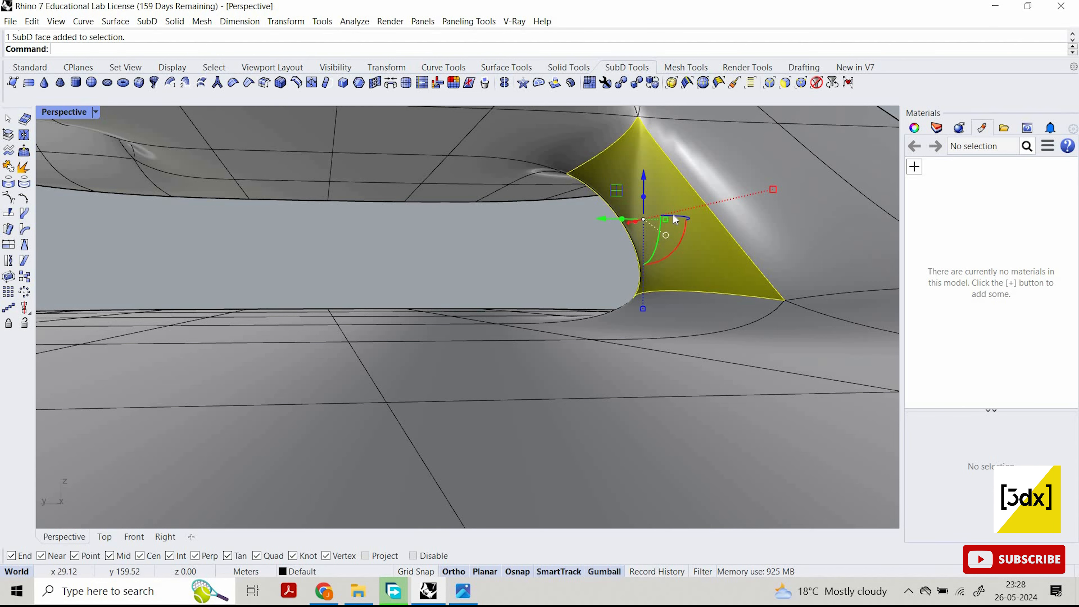
{"action": "key", "text": "Delete"}
{"action": "key", "text": "ctrl+z"}
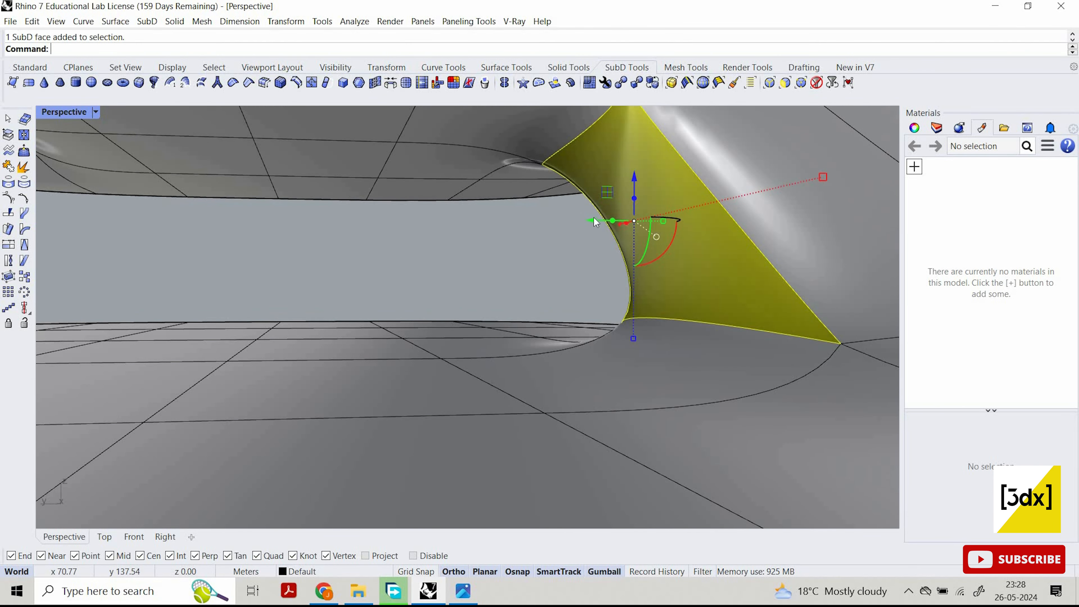
{"action": "left_click_drag", "start_coordinate": [593, 219], "coordinate": [344, 243]}
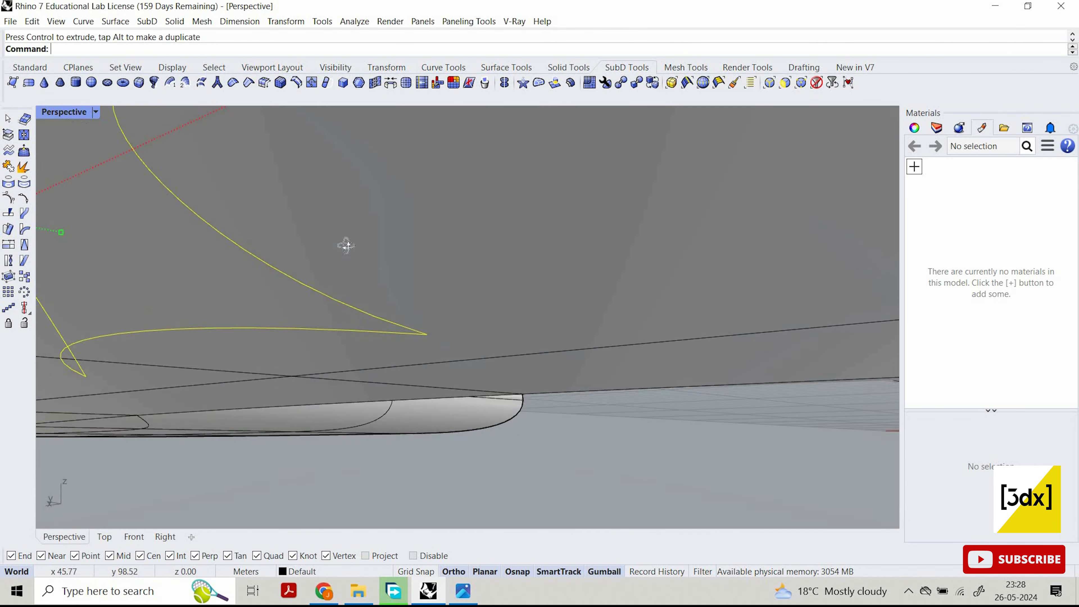
{"action": "key", "text": "ctrl+z"}
Try to move the slanted edge of the bridge between the slabs, and undo the move.
{"action": "right_click_drag", "start_coordinate": [294, 260], "coordinate": [689, 238]}
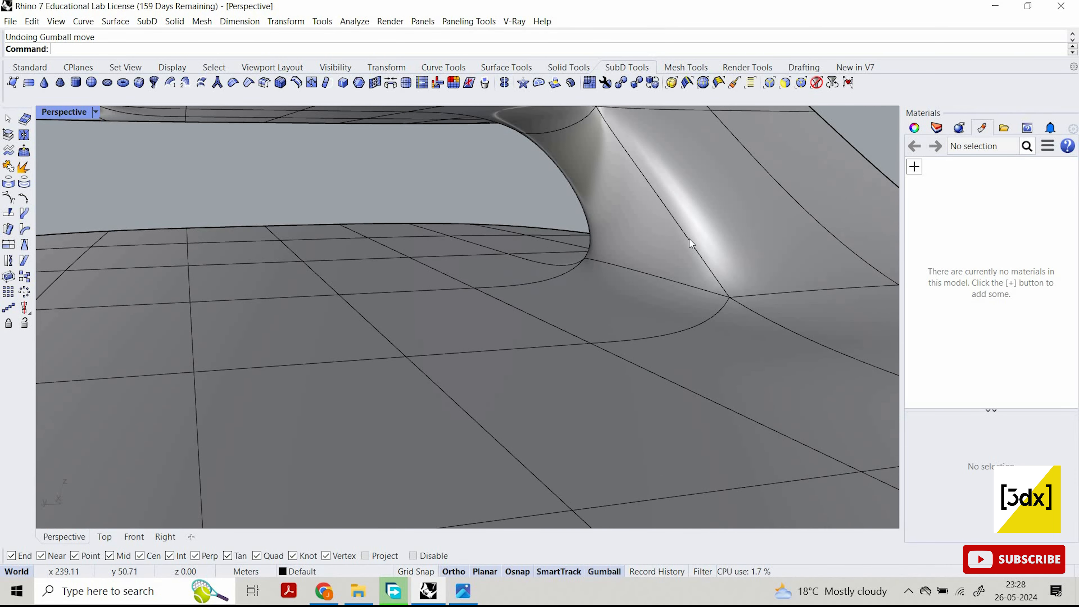
{"action": "left_click", "coordinate": [687, 238], "text": "ctrl+shift"}
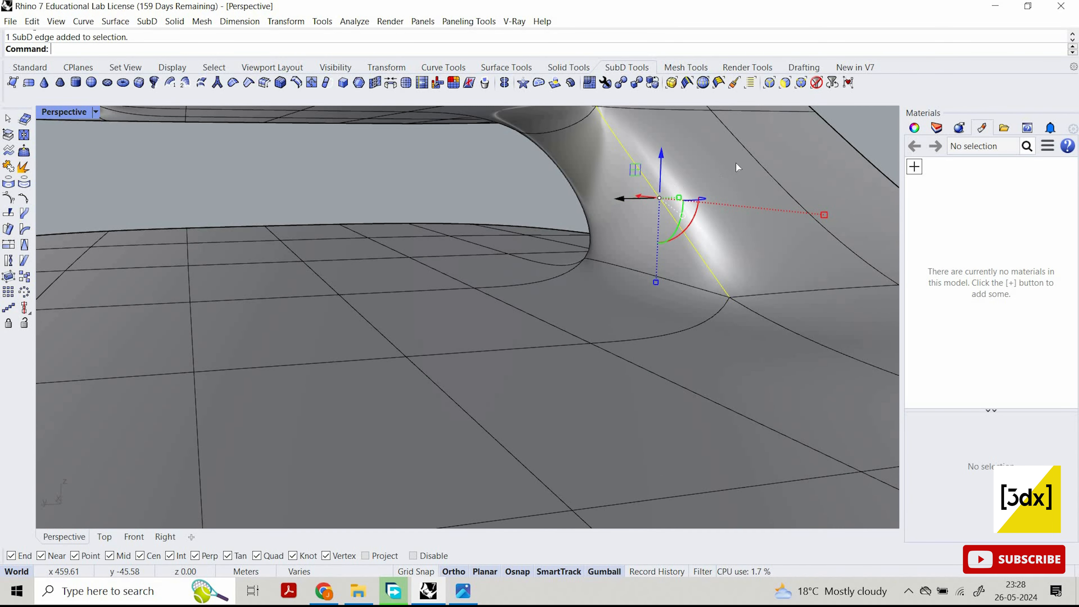
{"action": "left_click_drag", "start_coordinate": [675, 186], "coordinate": [718, 216]}
{"action": "right_click_drag", "start_coordinate": [718, 215], "coordinate": [614, 127]}
{"action": "key", "text": "ctrl+z"}
Try a window selection of the SubD edges, faces and vertices along one side of all slabs, and clear it.
{"action": "scroll", "coordinate": [646, 241], "scroll_direction": "down", "scroll_amount": 5}
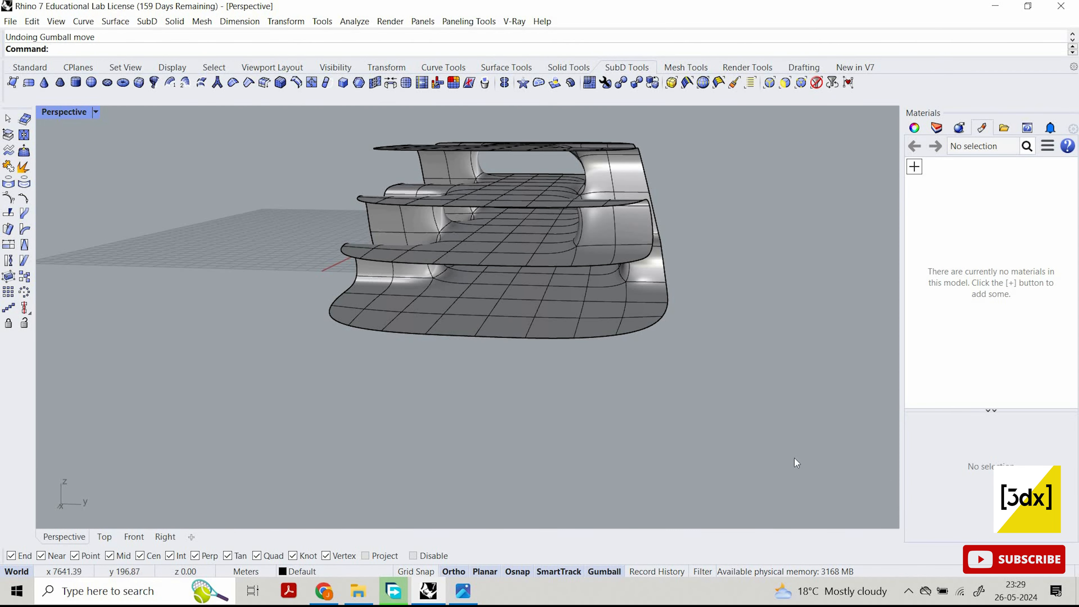
{"action": "left_click_drag", "start_coordinate": [612, 122], "coordinate": [758, 410], "text": "ctrl+shift"}
{"action": "left_click", "coordinate": [673, 174]}
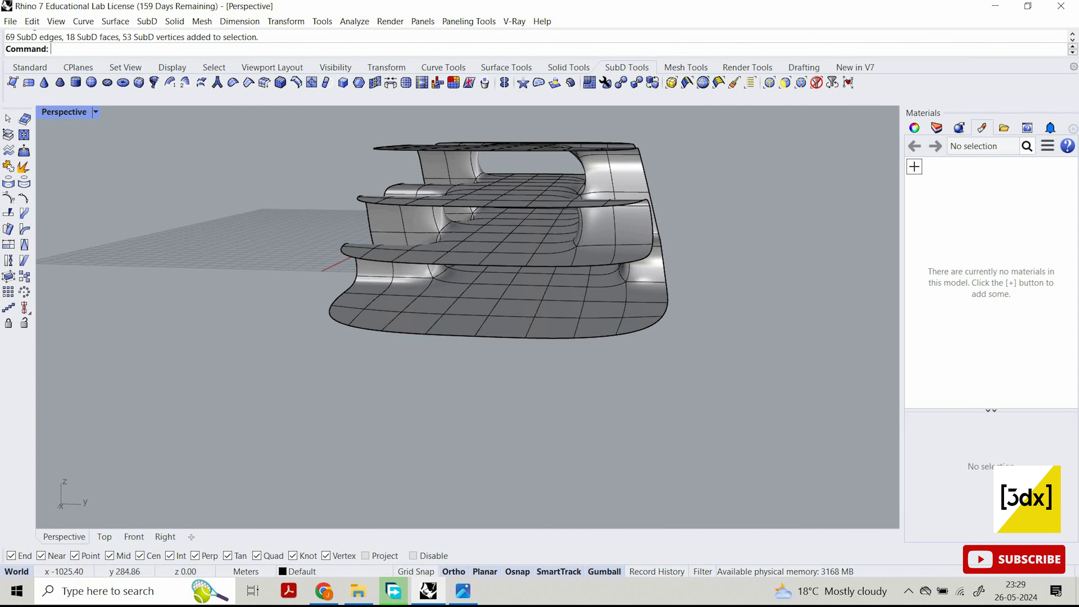
{"action": "type", "text": "Sel"}
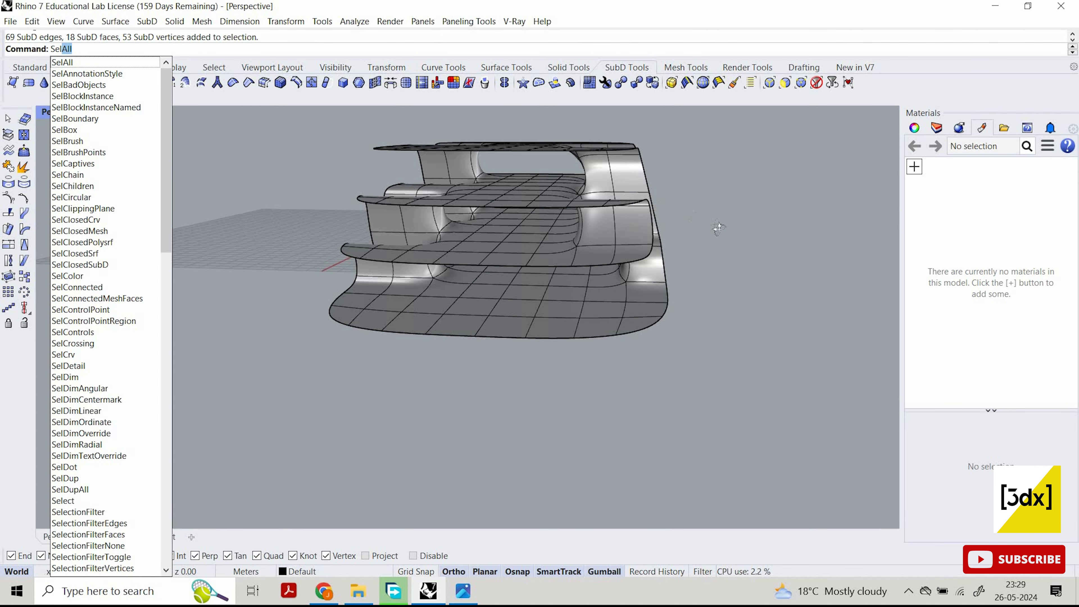
{"action": "key", "text": "Escape"}
{"action": "right_click_drag", "start_coordinate": [718, 228], "coordinate": [612, 153]}
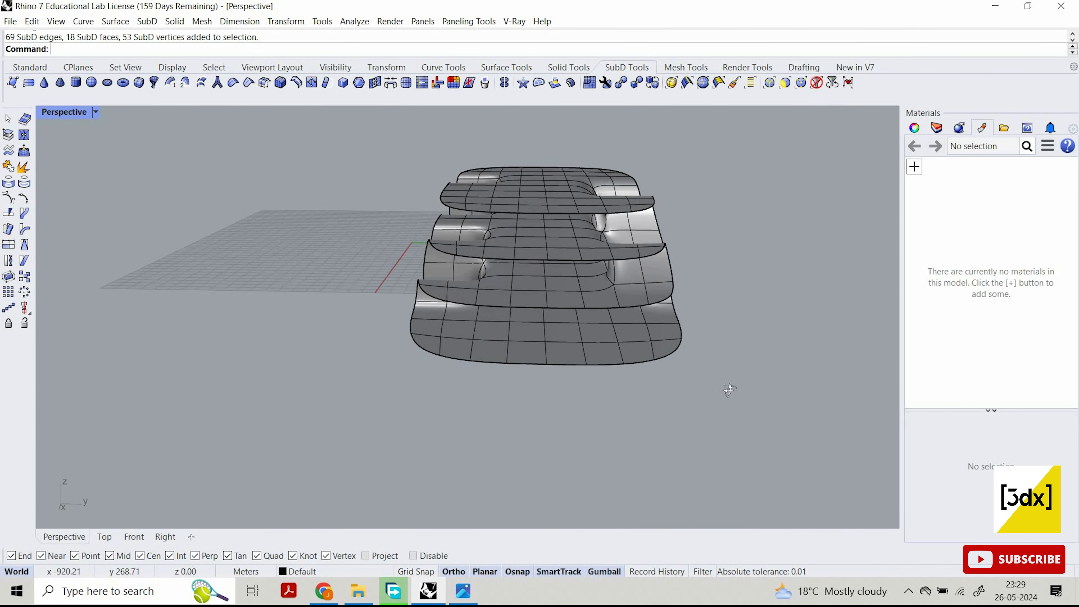
{"action": "right_click_drag", "start_coordinate": [648, 234], "coordinate": [650, 212]}
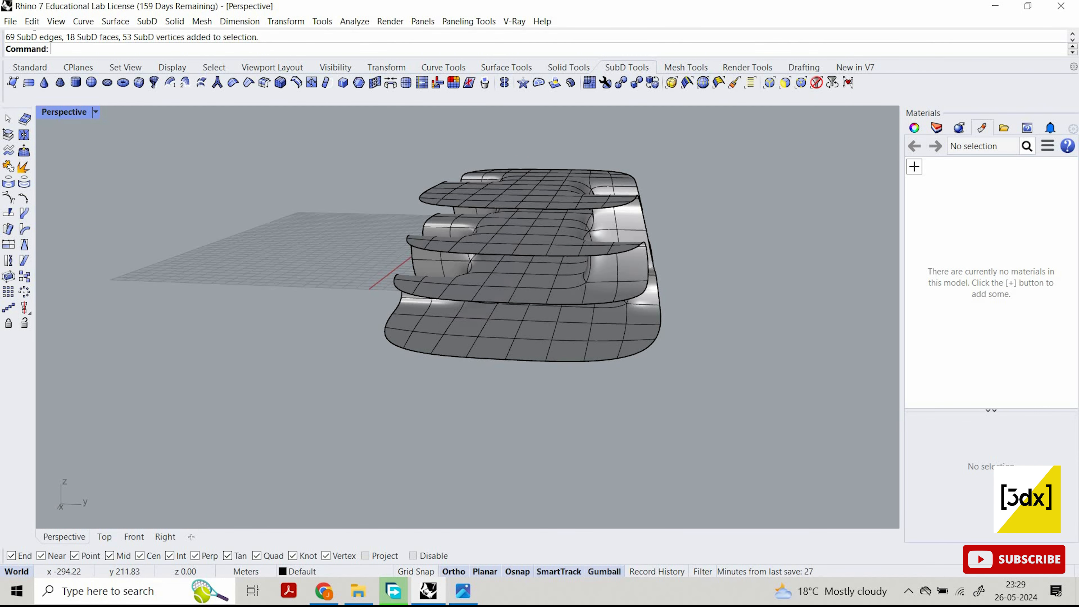
{"action": "type", "text": "Section"}
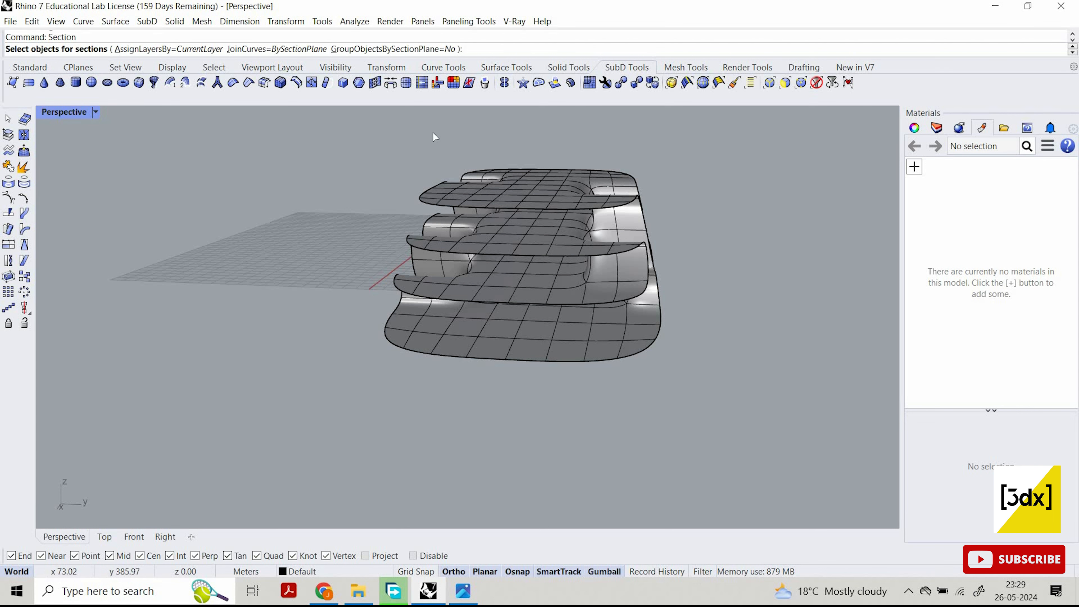
{"action": "key", "text": "Escape"}
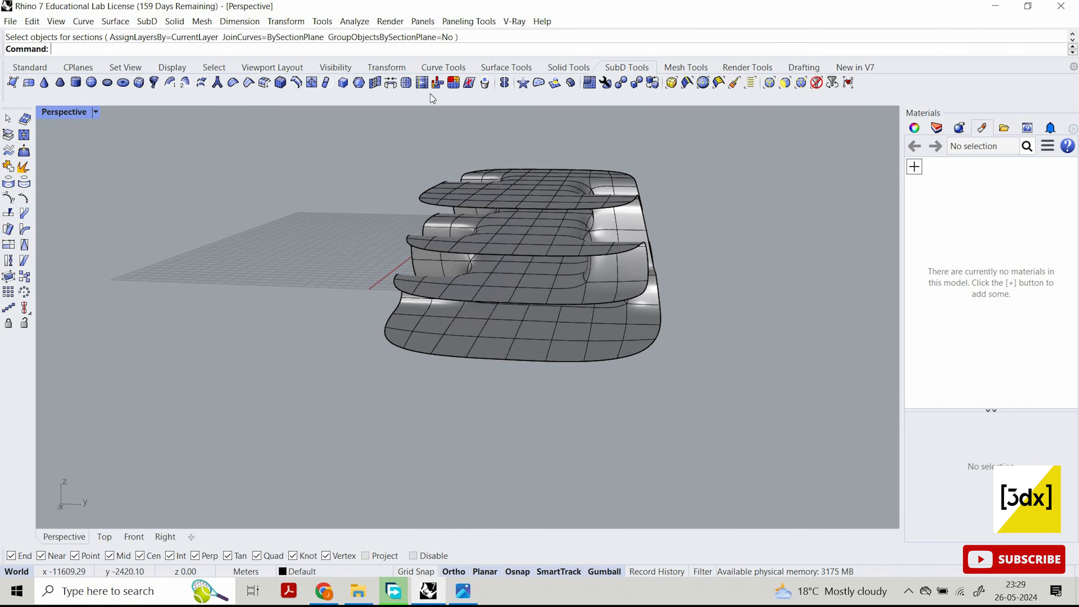
{"action": "type", "text": "Sel"}
{"action": "key", "text": "BackSpace"}
{"action": "key", "text": "BackSpace"}
{"action": "key", "text": "BackSpace"}
{"action": "key", "text": "BackSpace"}
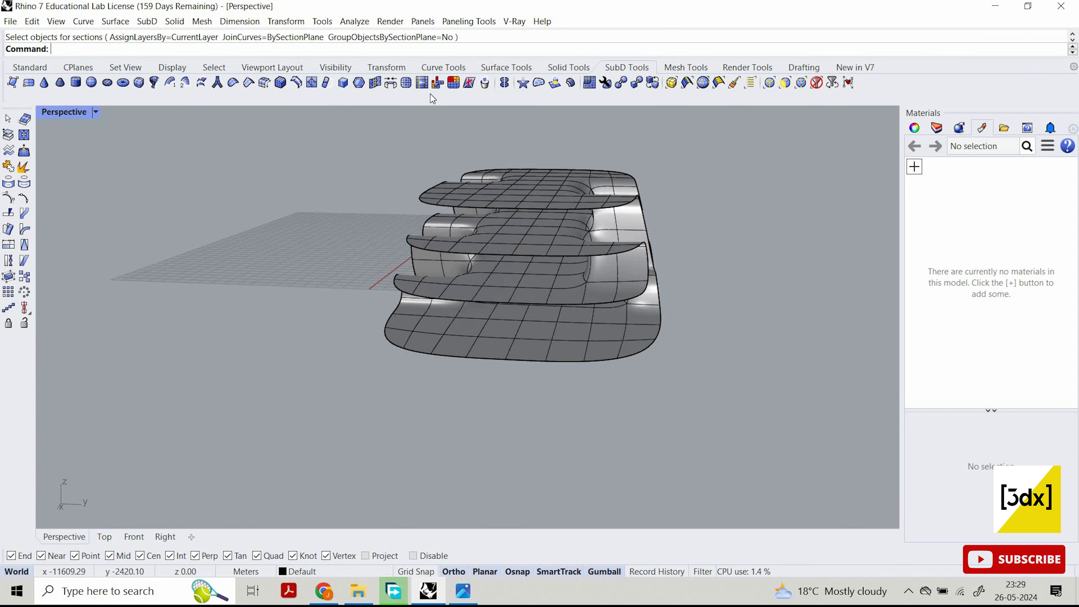
Open the Selection Filter with the SelectionFilter command.
{"action": "type", "text": "SelCt"}
{"action": "key", "text": "BackSpace"}
{"action": "key", "text": "BackSpace"}
{"action": "type", "text": "ectionFilter"}
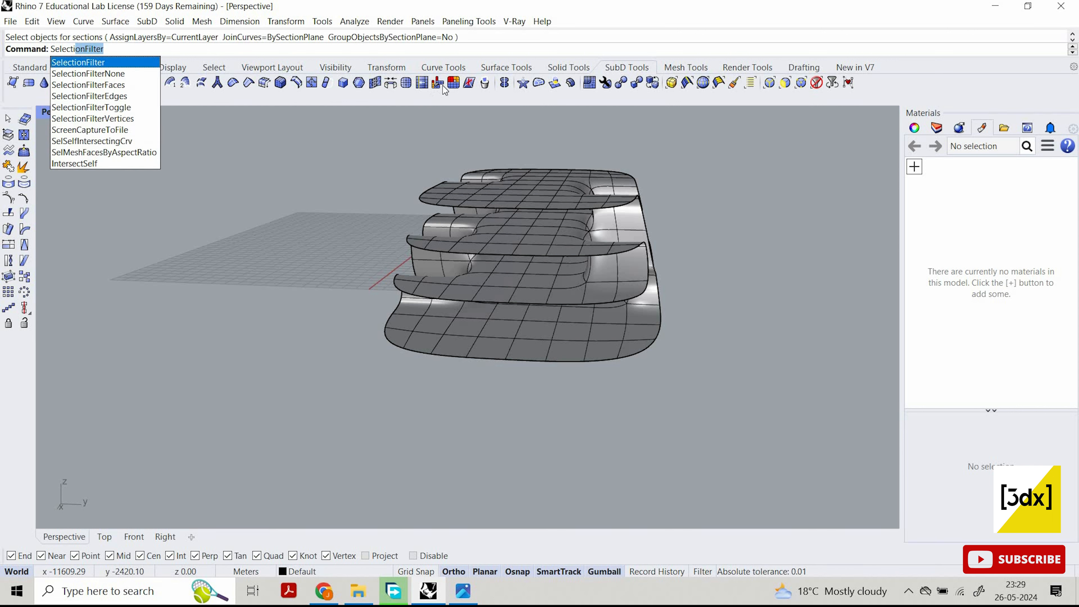
{"action": "key", "text": "Return"}
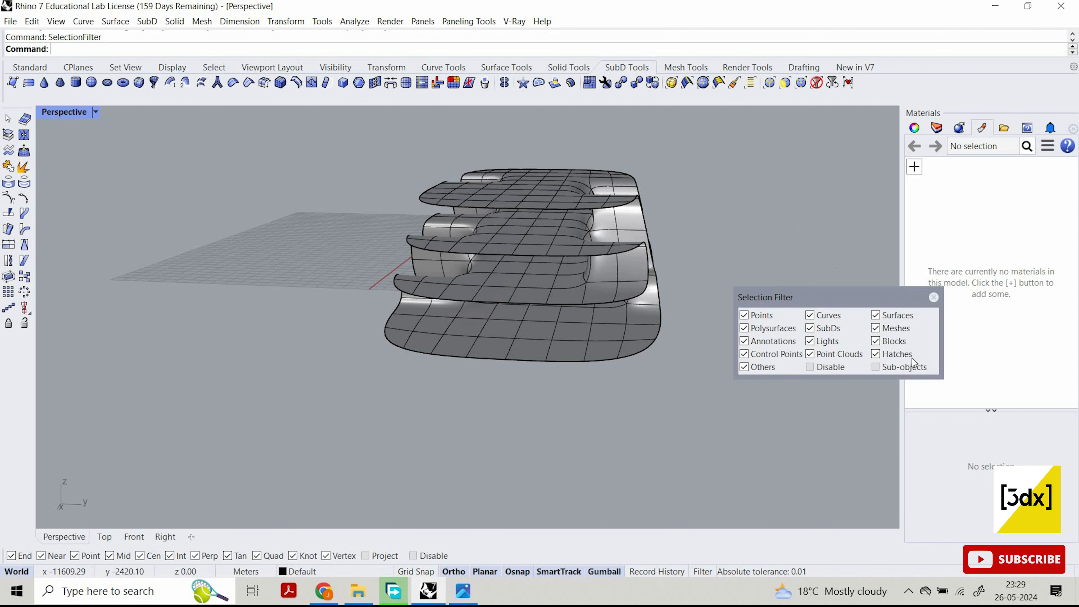
Turn off every object type in the Selection Filter, from points and curves to hatches and others.
{"action": "left_click", "coordinate": [876, 354]}
{"action": "left_click", "coordinate": [875, 342]}
{"action": "left_click", "coordinate": [875, 328]}
{"action": "left_click", "coordinate": [875, 315]}
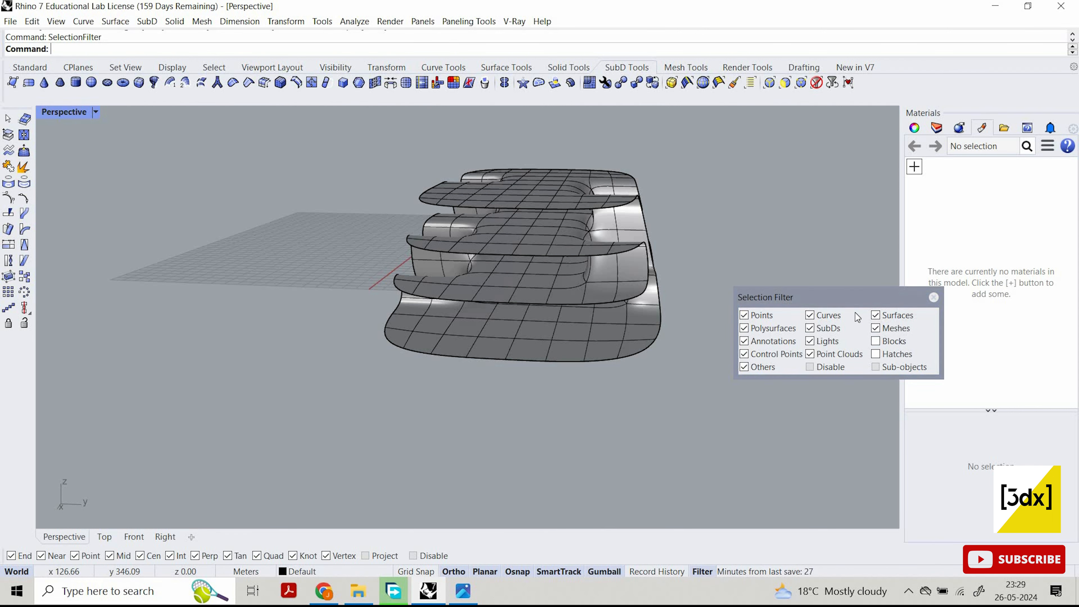
{"action": "left_click", "coordinate": [810, 354]}
{"action": "left_click", "coordinate": [810, 315]}
{"action": "left_click", "coordinate": [810, 328]}
{"action": "left_click", "coordinate": [810, 342]}
{"action": "left_click", "coordinate": [744, 328]}
{"action": "left_click", "coordinate": [744, 341]}
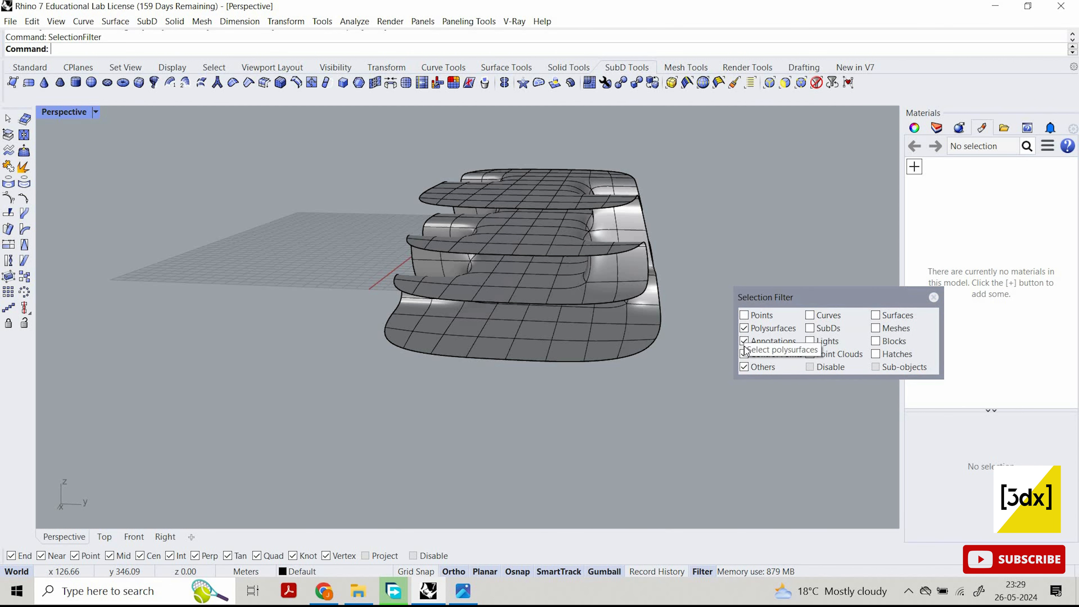
{"action": "left_click", "coordinate": [744, 354]}
{"action": "left_click", "coordinate": [744, 367]}
{"action": "left_click", "coordinate": [744, 315]}
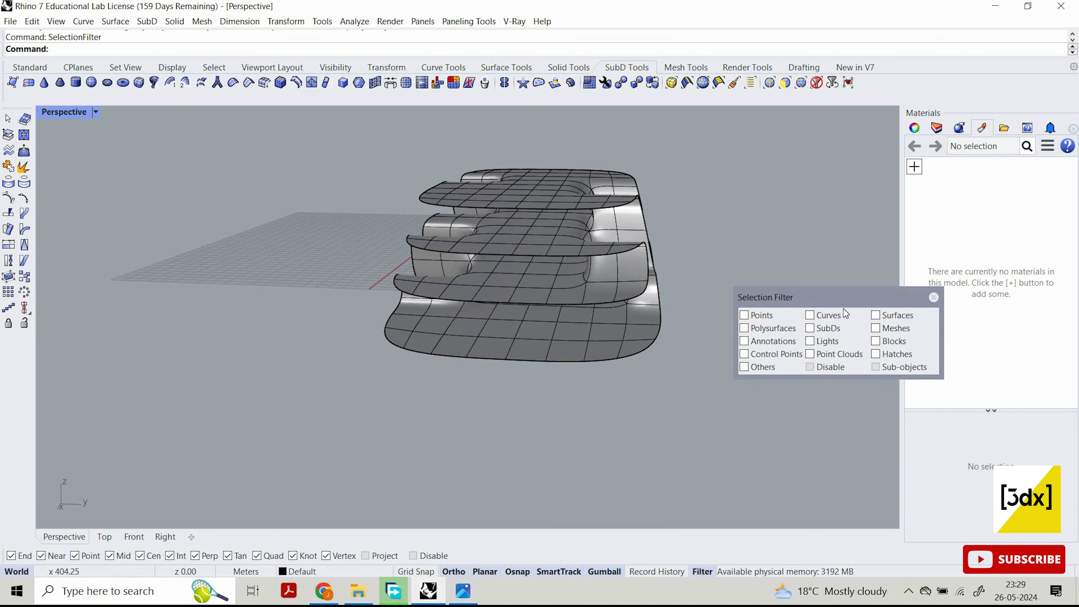
Try docking the Selection Filter as a strip beneath the viewport, and float it again.
{"action": "left_click_drag", "start_coordinate": [870, 297], "coordinate": [741, 391]}
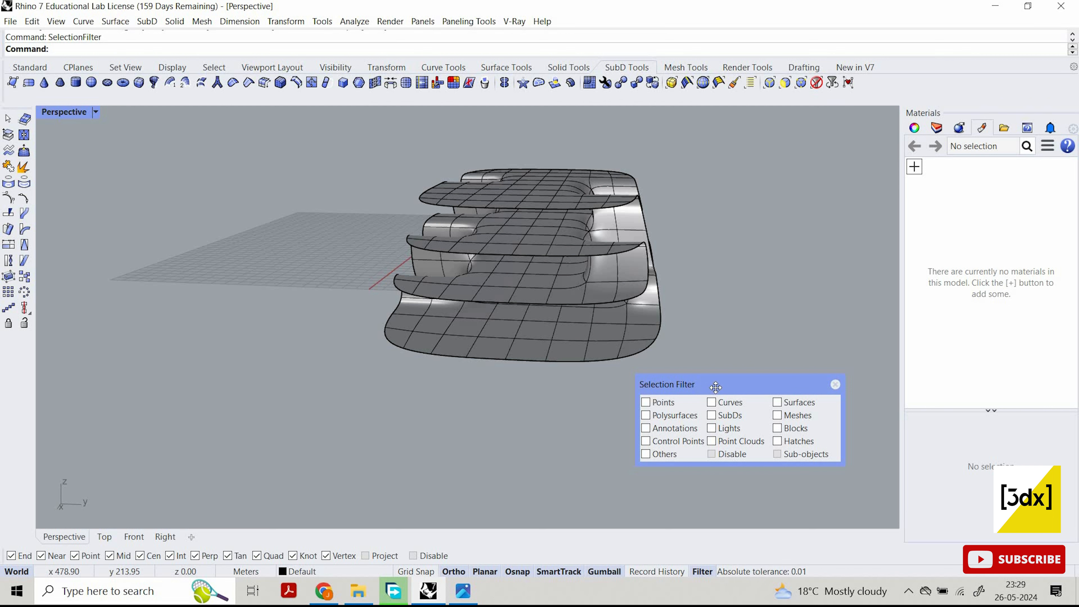
{"action": "left_click_drag", "start_coordinate": [716, 387], "coordinate": [603, 358]}
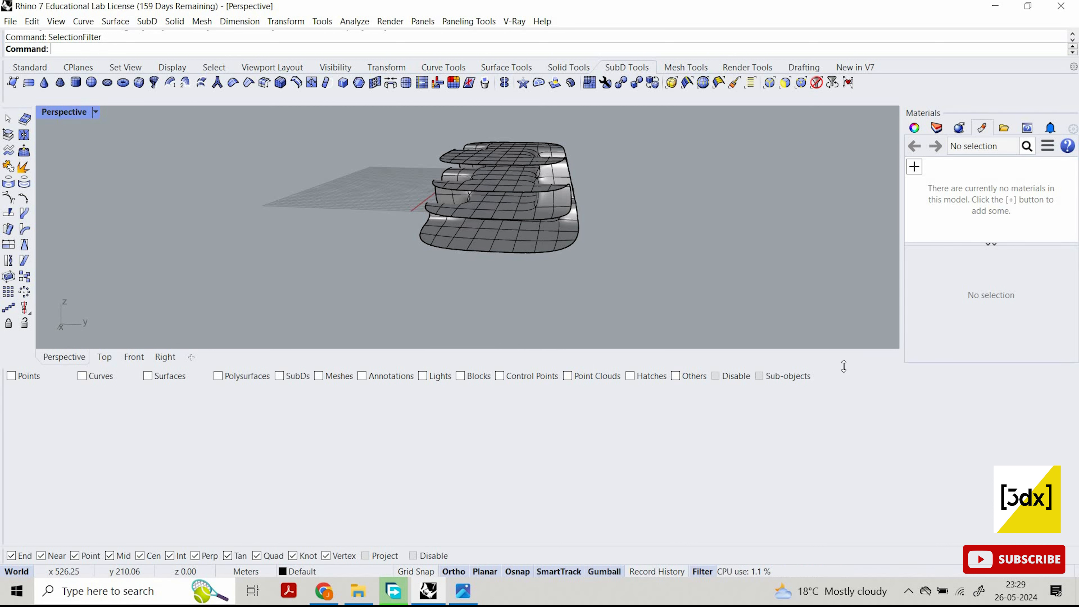
{"action": "left_click_drag", "start_coordinate": [45, 366], "coordinate": [202, 536]}
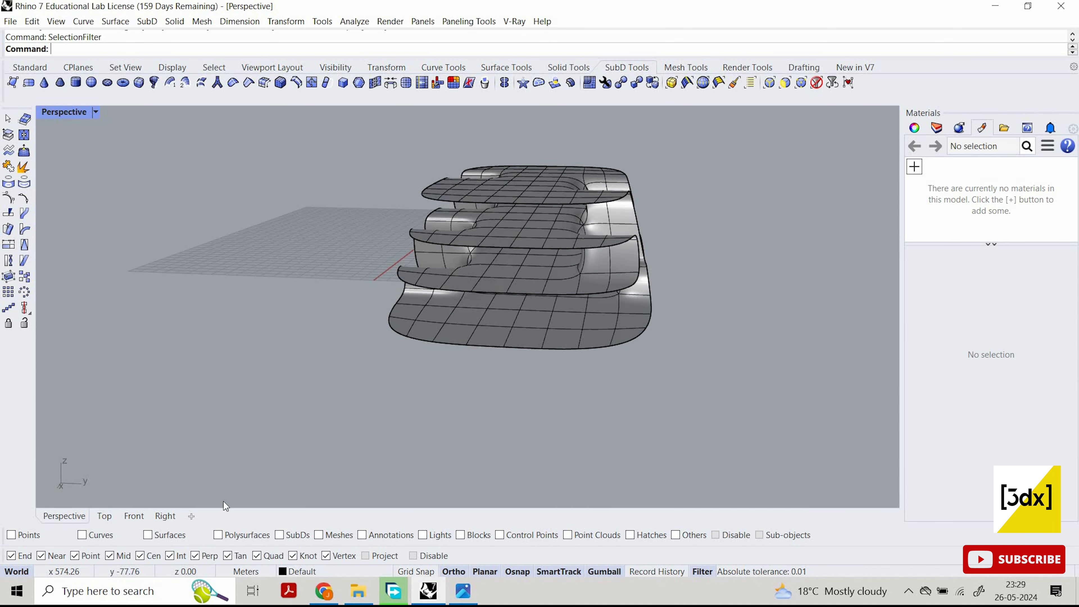
{"action": "left_click", "coordinate": [211, 535]}
{"action": "left_click_drag", "start_coordinate": [835, 525], "coordinate": [834, 528]}
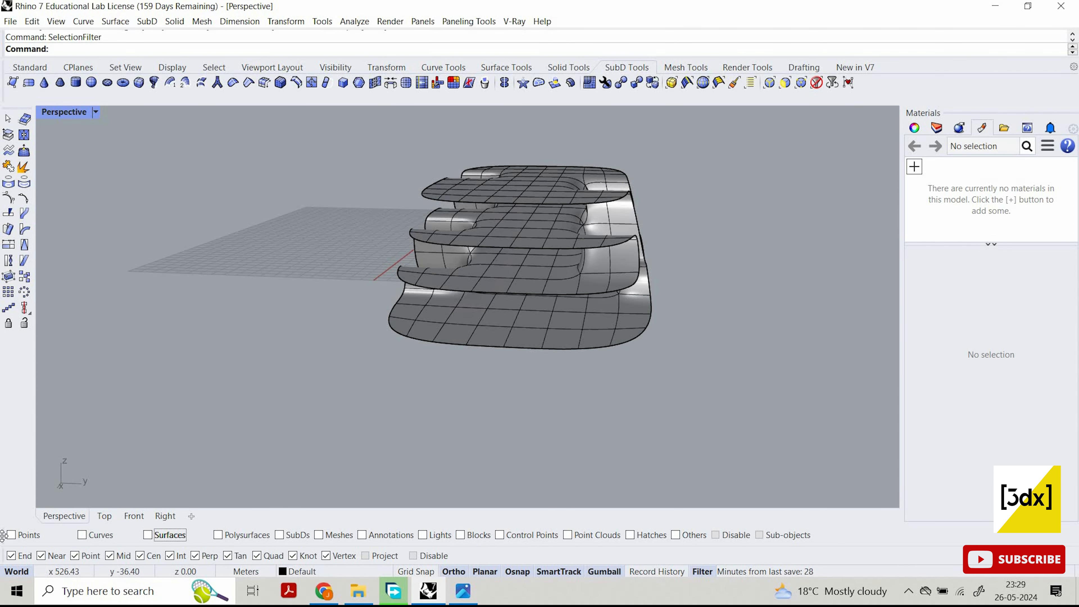
{"action": "left_click_drag", "start_coordinate": [3, 535], "coordinate": [395, 370]}
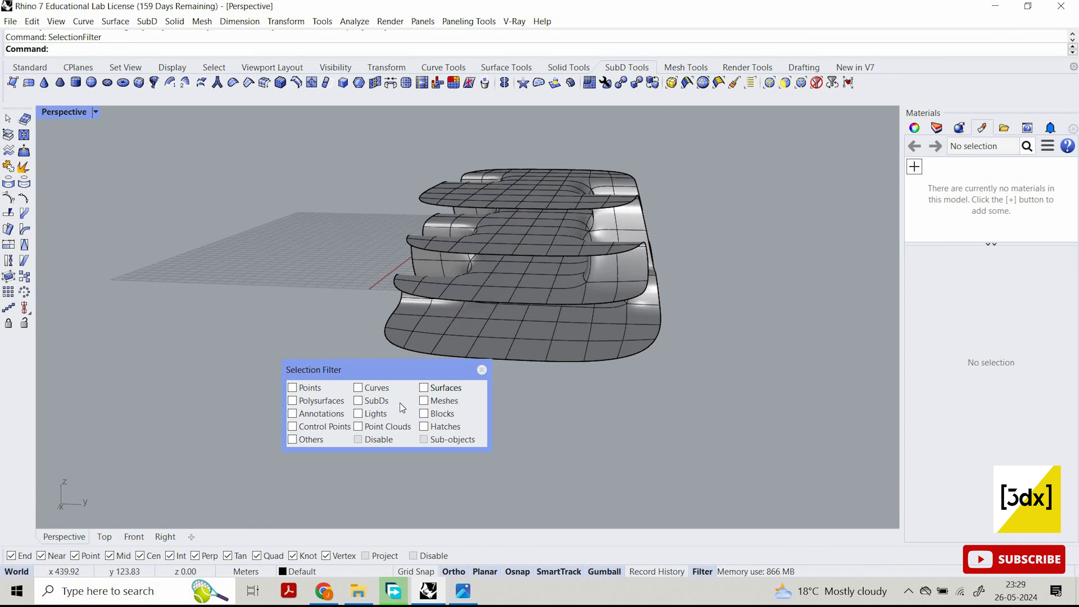
Restrict the Selection Filter to sub-object curves/edges and select all edges of the SubD model.
{"action": "left_click", "coordinate": [422, 440]}
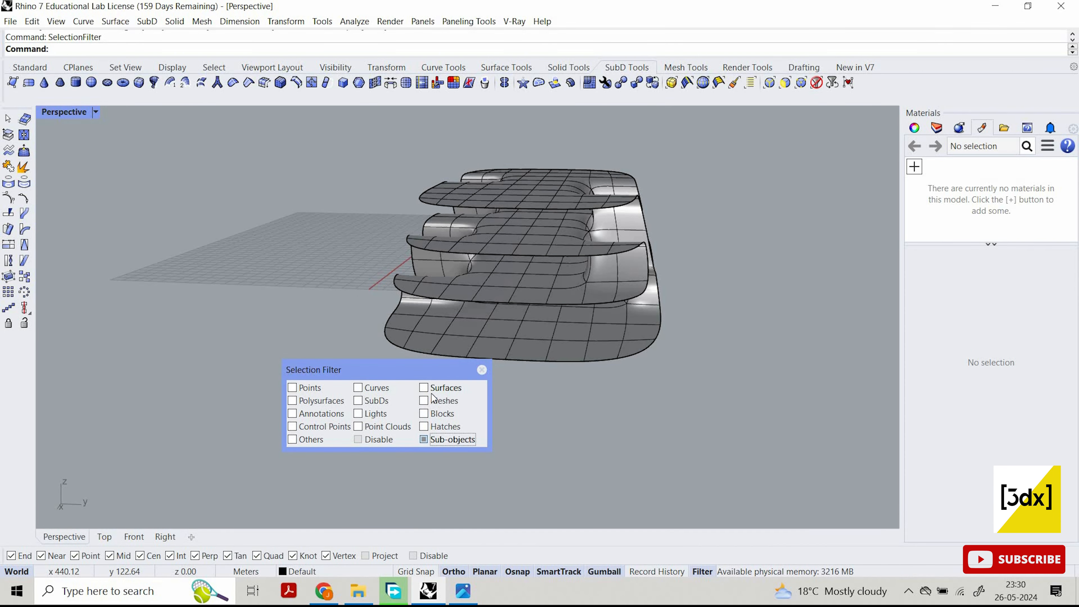
{"action": "left_click", "coordinate": [357, 388]}
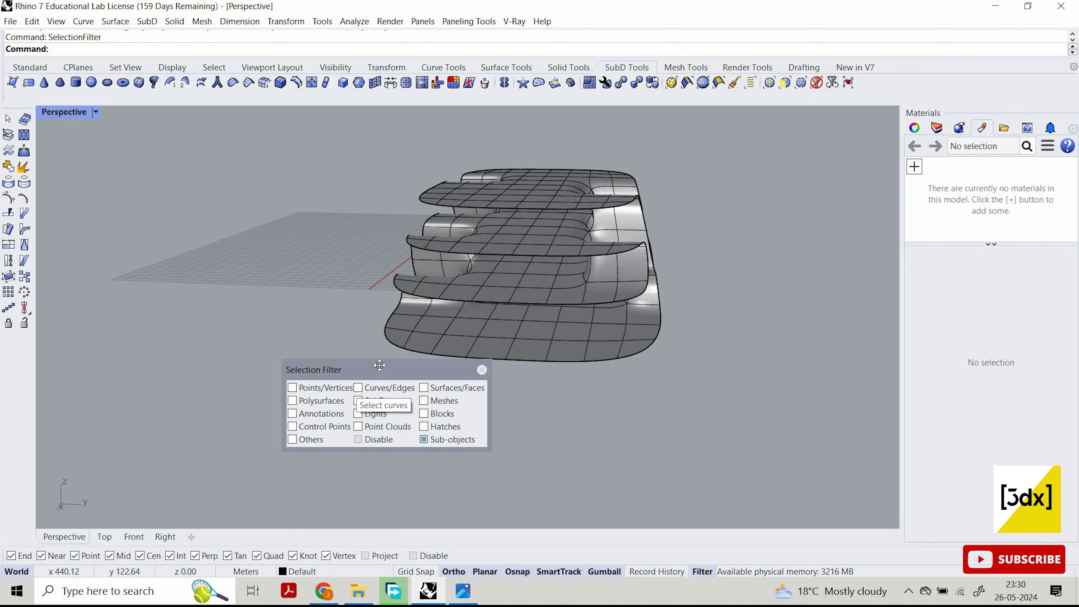
{"action": "left_click_drag", "start_coordinate": [388, 370], "coordinate": [196, 314]}
{"action": "key", "text": "ctrl+a"}
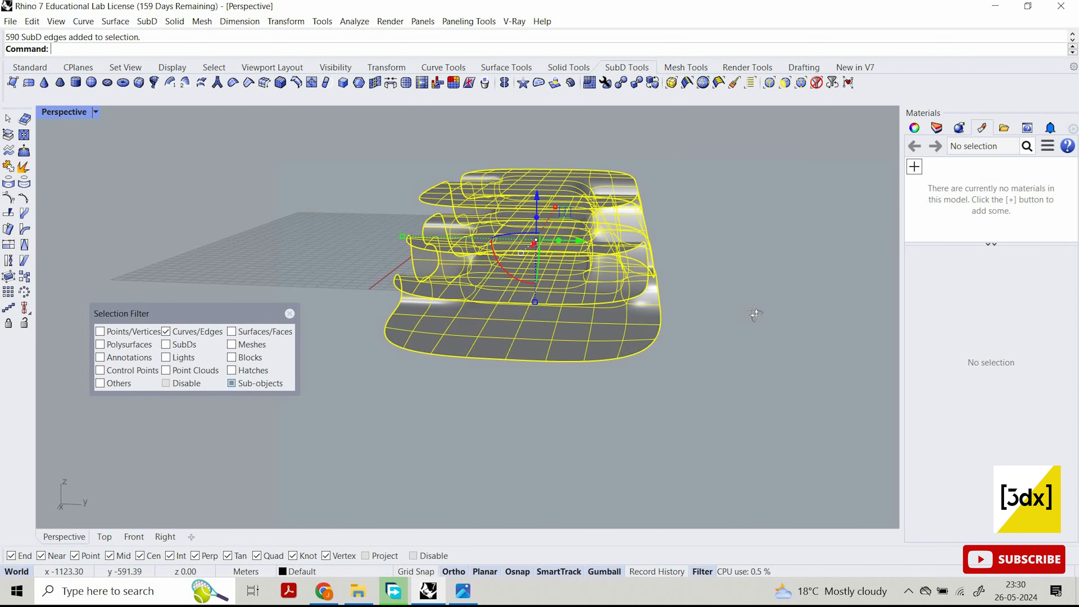
{"action": "right_click_drag", "start_coordinate": [660, 354], "coordinate": [612, 216]}
{"action": "scroll", "coordinate": [615, 221], "scroll_direction": "down", "scroll_amount": 5}
{"action": "scroll", "coordinate": [609, 225], "scroll_direction": "up", "scroll_amount": 8}
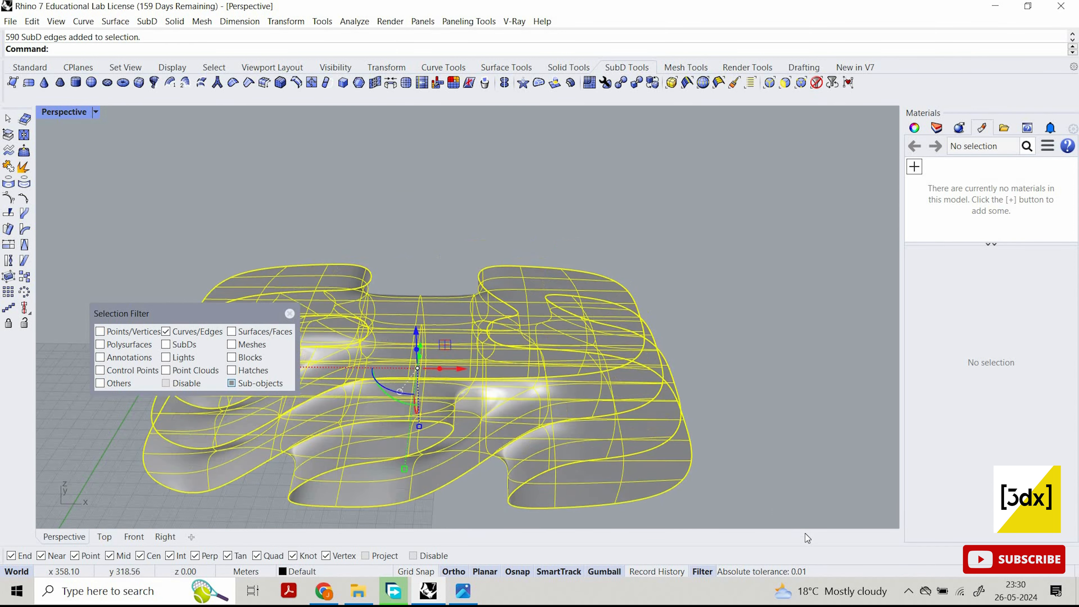
Select only the SubD edges around the outer ends of the stacked slabs.
{"action": "left_click_drag", "start_coordinate": [544, 205], "coordinate": [805, 529]}
{"action": "right_click_drag", "start_coordinate": [706, 352], "coordinate": [688, 328]}
{"action": "left_click_drag", "start_coordinate": [797, 229], "coordinate": [624, 413]}
{"action": "right_click_drag", "start_coordinate": [624, 413], "coordinate": [671, 419]}
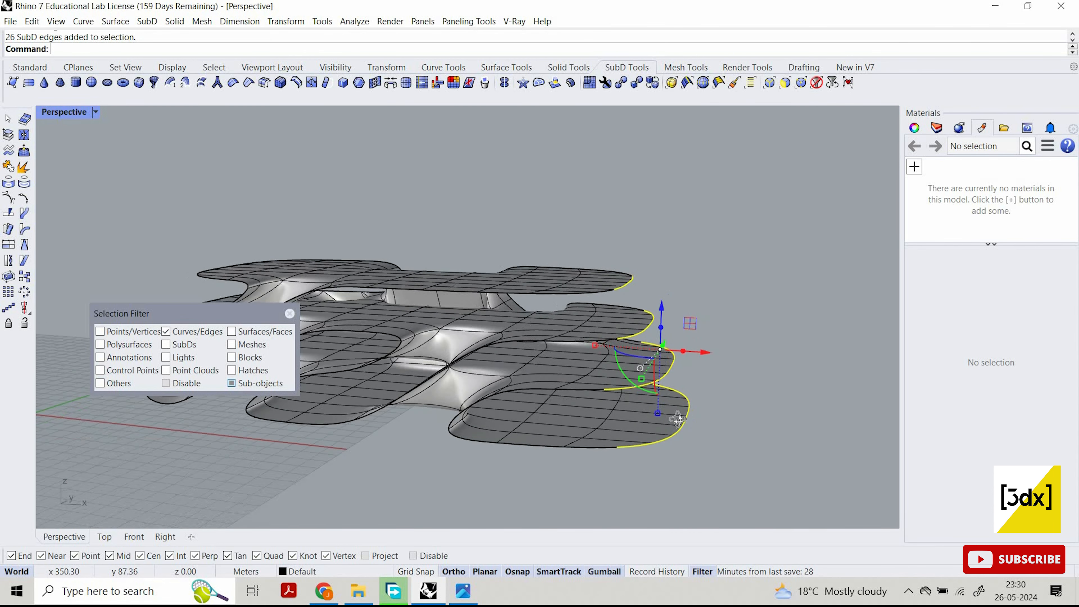
{"action": "mouse_move", "coordinate": [654, 264]}
{"action": "right_mouse_down"}
{"action": "mouse_move", "coordinate": [619, 253]}
{"action": "mouse_move", "coordinate": [648, 256]}
{"action": "right_mouse_up"}
{"action": "scroll", "coordinate": [616, 238], "scroll_direction": "up", "scroll_amount": 5}
{"action": "right_click_drag", "start_coordinate": [606, 227], "coordinate": [616, 217]}
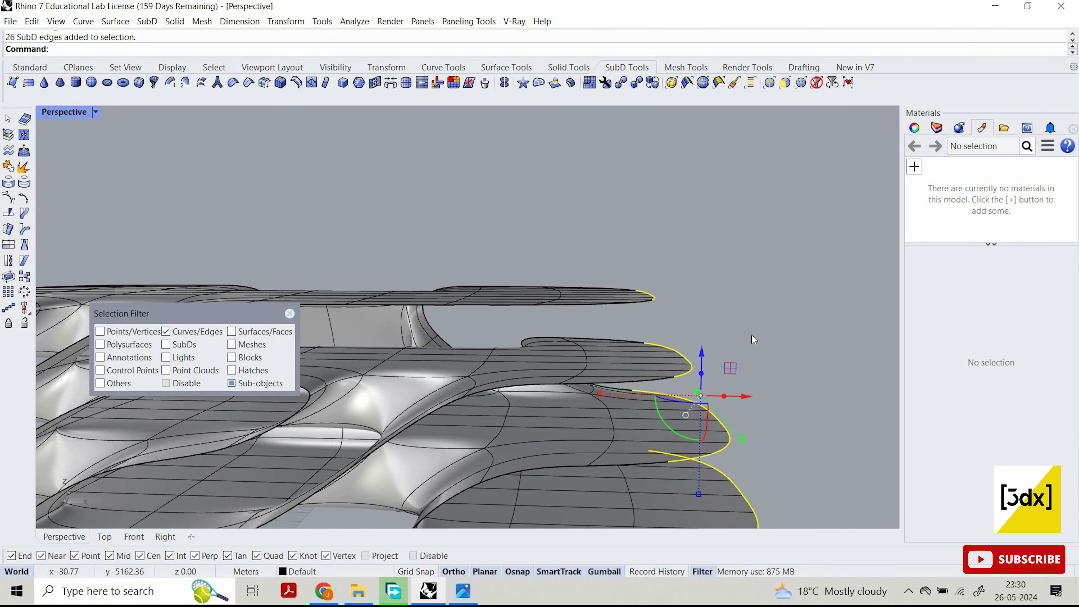
{"action": "left_click_drag", "start_coordinate": [703, 341], "coordinate": [581, 240]}
{"action": "left_click_drag", "start_coordinate": [604, 278], "coordinate": [528, 220]}
{"action": "right_click_drag", "start_coordinate": [634, 310], "coordinate": [743, 302]}
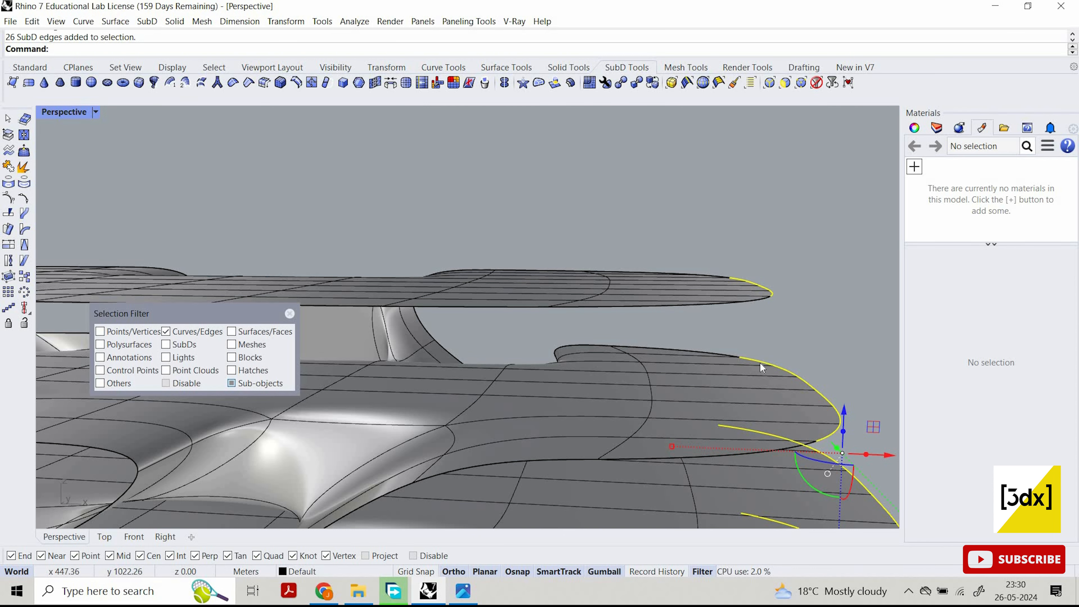
{"action": "right_click_drag", "start_coordinate": [759, 362], "coordinate": [747, 369]}
{"action": "left_click", "coordinate": [766, 370]}
{"action": "scroll", "coordinate": [681, 273], "scroll_direction": "down", "scroll_amount": 5}
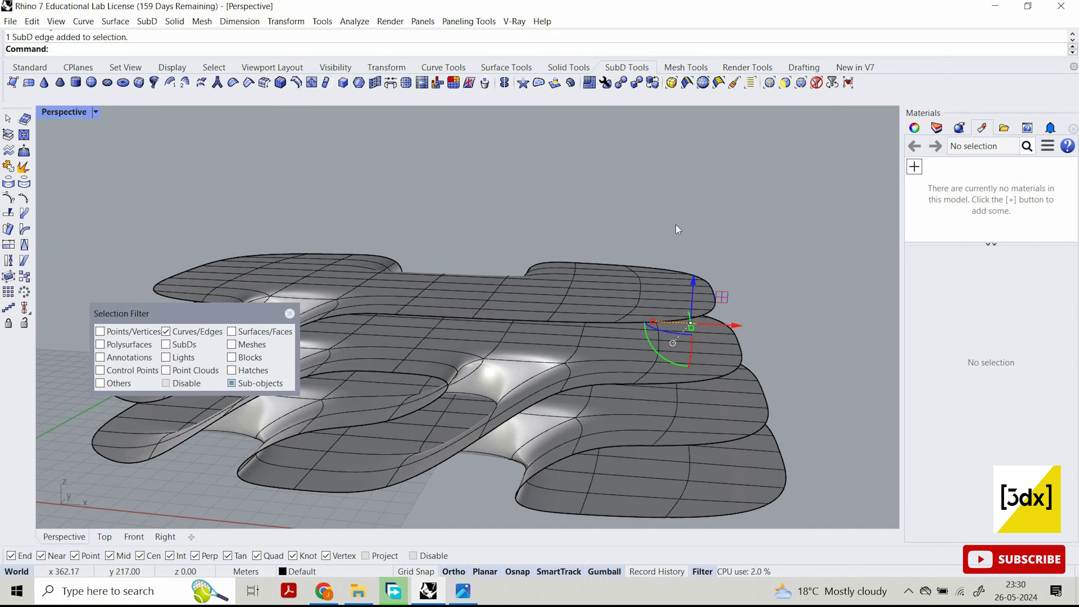
{"action": "left_click", "coordinate": [872, 516]}
{"action": "left_click_drag", "start_coordinate": [638, 217], "coordinate": [889, 528]}
{"action": "right_click_drag", "start_coordinate": [885, 510], "coordinate": [871, 425]}
{"action": "left_click", "coordinate": [681, 234]}
Select the boundary edges at the outer ends of all four slabs, removing the bottom slab's interior edges from the selection.
{"action": "left_click_drag", "start_coordinate": [693, 256], "coordinate": [733, 312]}
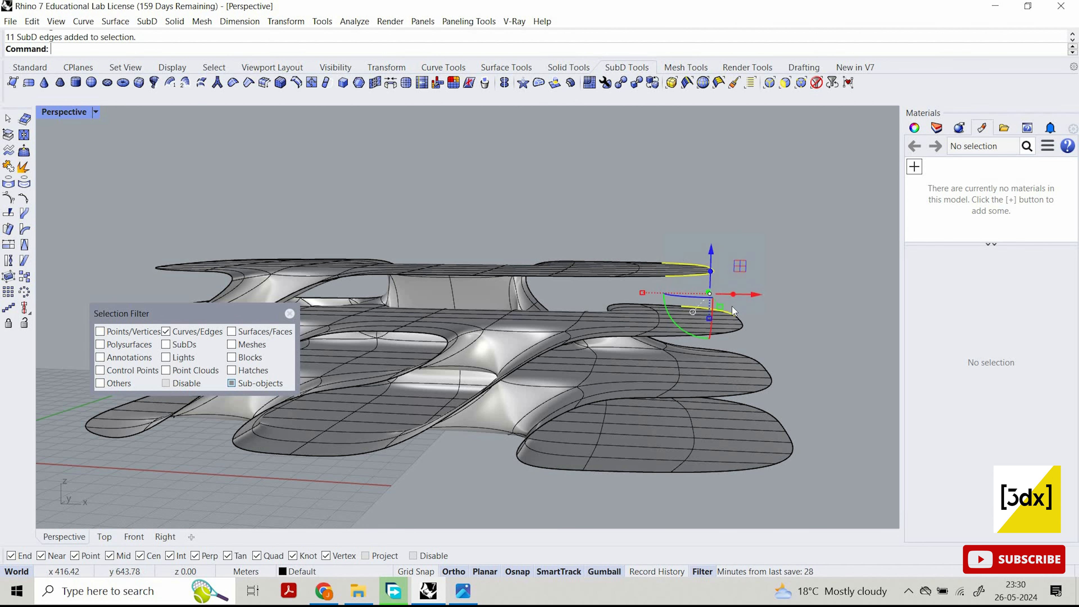
{"action": "scroll", "coordinate": [640, 251], "scroll_direction": "up", "scroll_amount": 4}
{"action": "left_click_drag", "start_coordinate": [639, 247], "coordinate": [809, 359], "text": "shift"}
{"action": "right_click_drag", "start_coordinate": [662, 323], "coordinate": [660, 293]}
{"action": "left_click_drag", "start_coordinate": [662, 321], "coordinate": [853, 410], "text": "shift"}
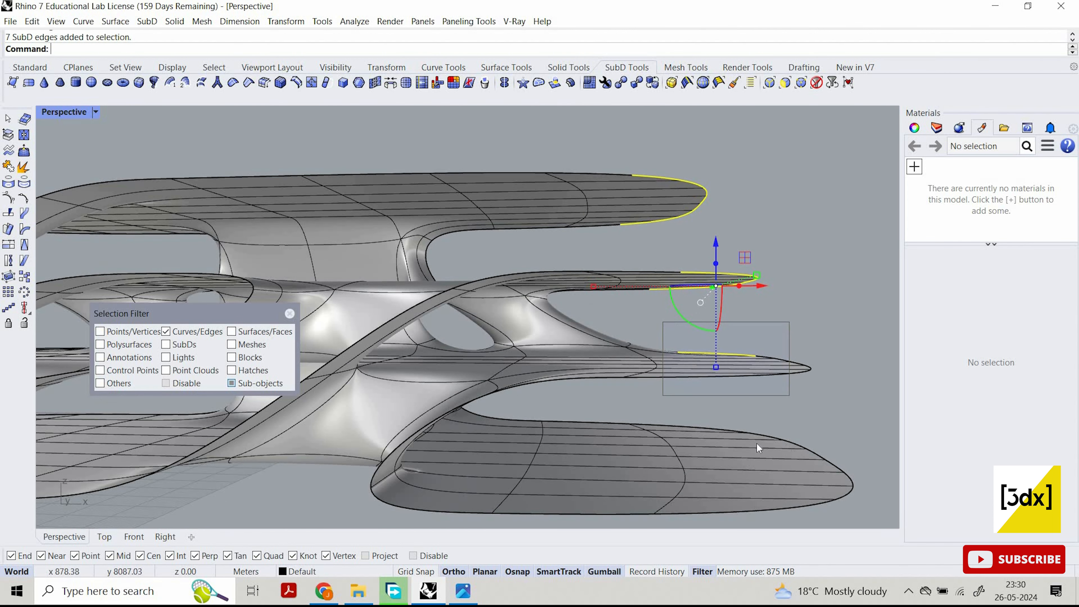
{"action": "left_click_drag", "start_coordinate": [682, 397], "coordinate": [897, 526], "text": "shift"}
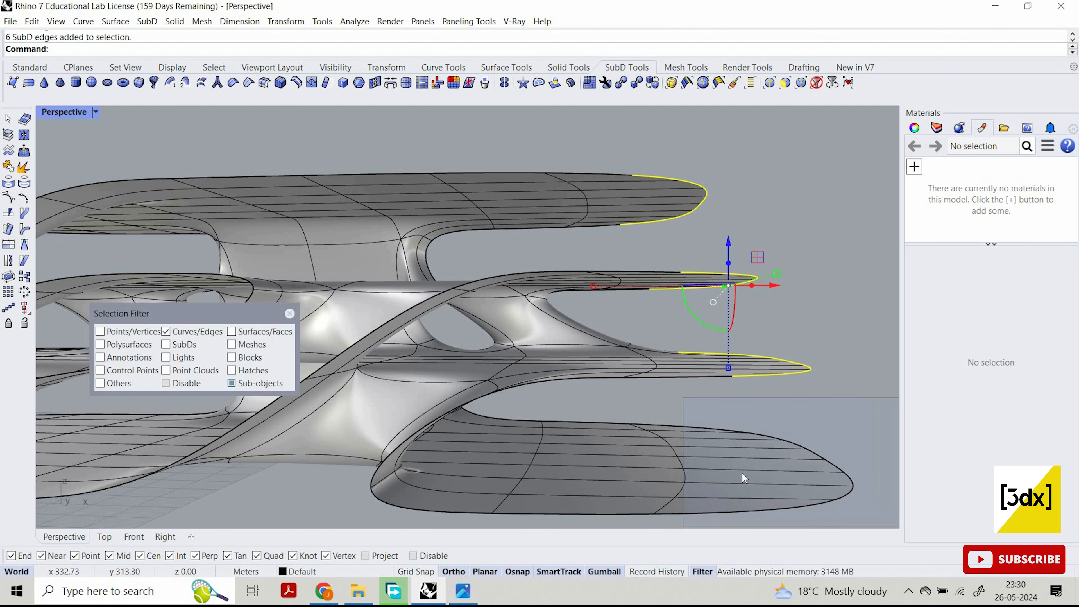
{"action": "left_click", "coordinate": [706, 470], "text": "ctrl"}
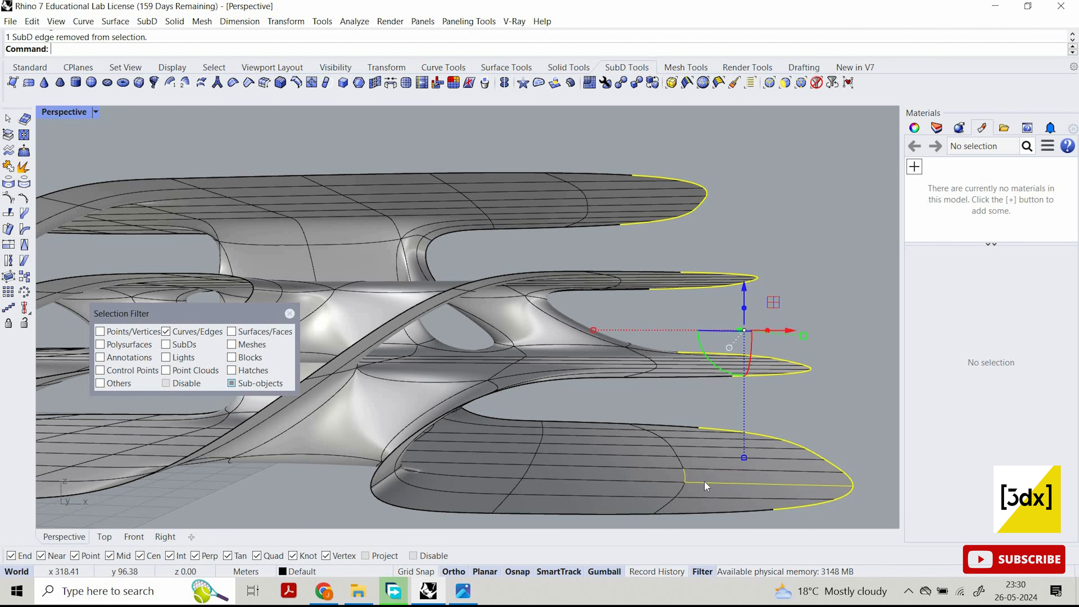
{"action": "left_click", "coordinate": [692, 482], "text": "ctrl"}
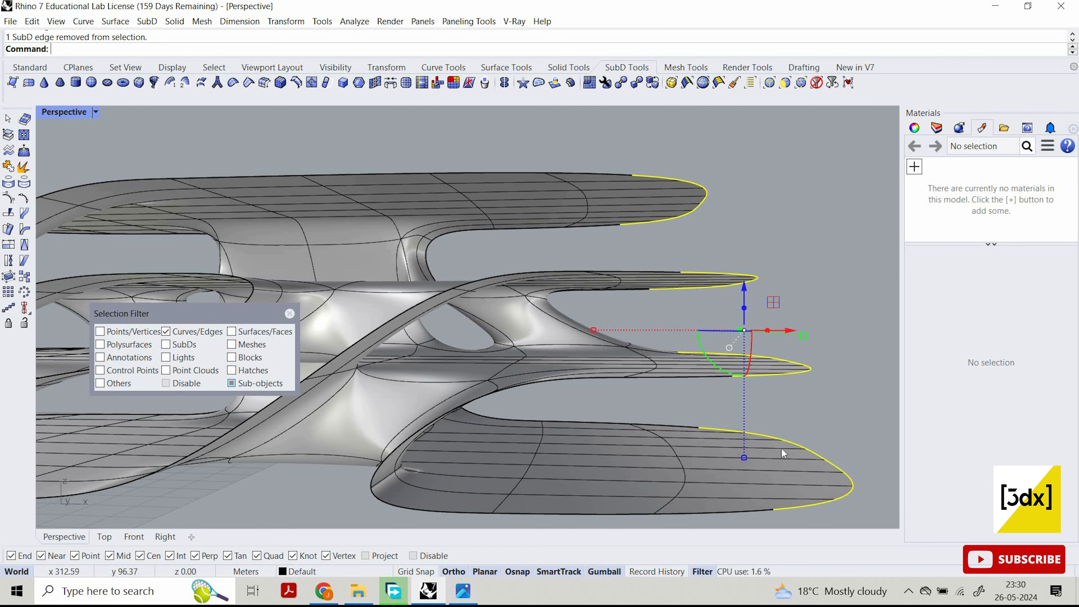
Align the selected slab end edges to one common world X position just beyond the slab ends using Set XYZ coordinates.
{"action": "scroll", "coordinate": [783, 453], "scroll_direction": "down", "scroll_amount": 10}
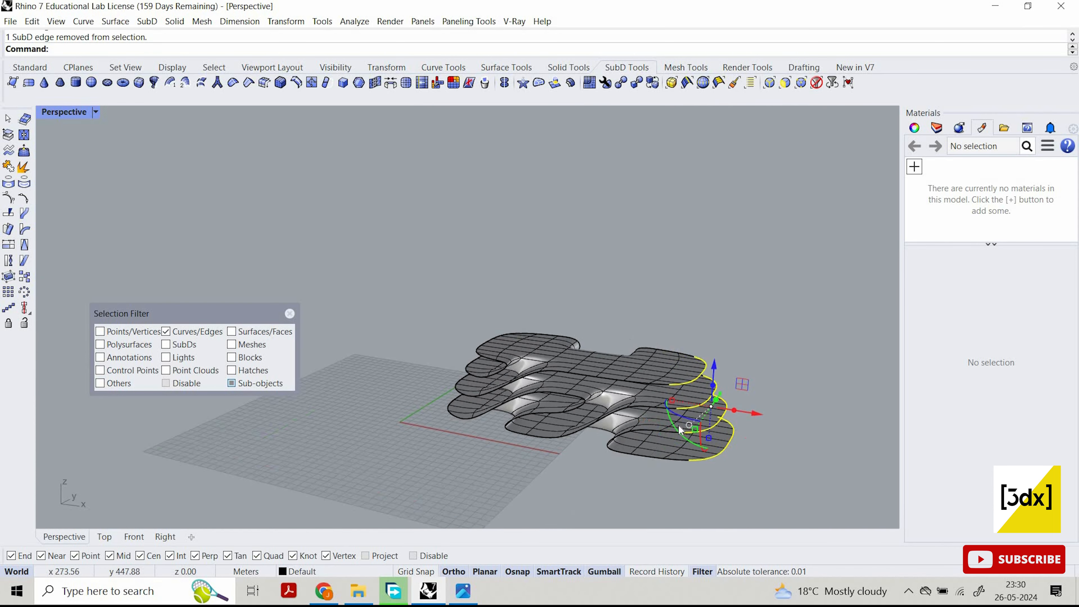
{"action": "scroll", "coordinate": [680, 430], "scroll_direction": "down", "scroll_amount": 3}
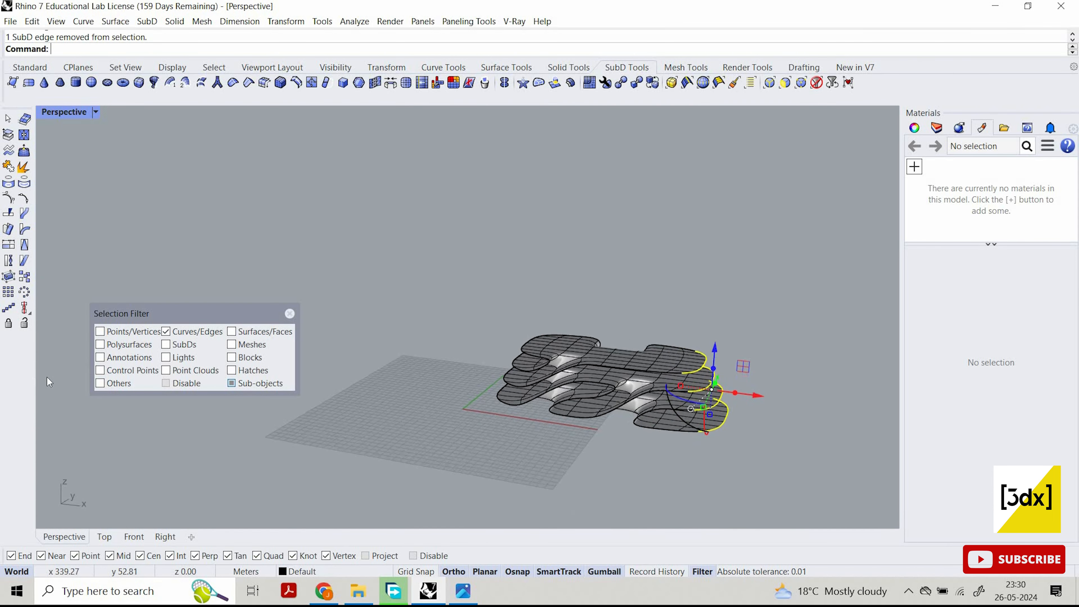
{"action": "left_click", "coordinate": [45, 71]}
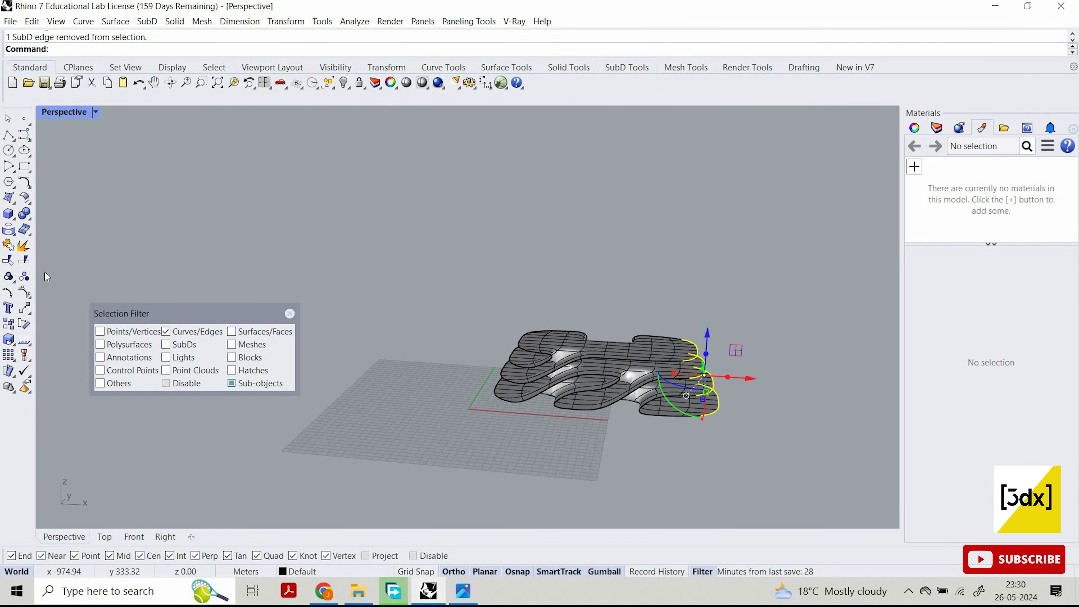
{"action": "left_click", "coordinate": [27, 310]}
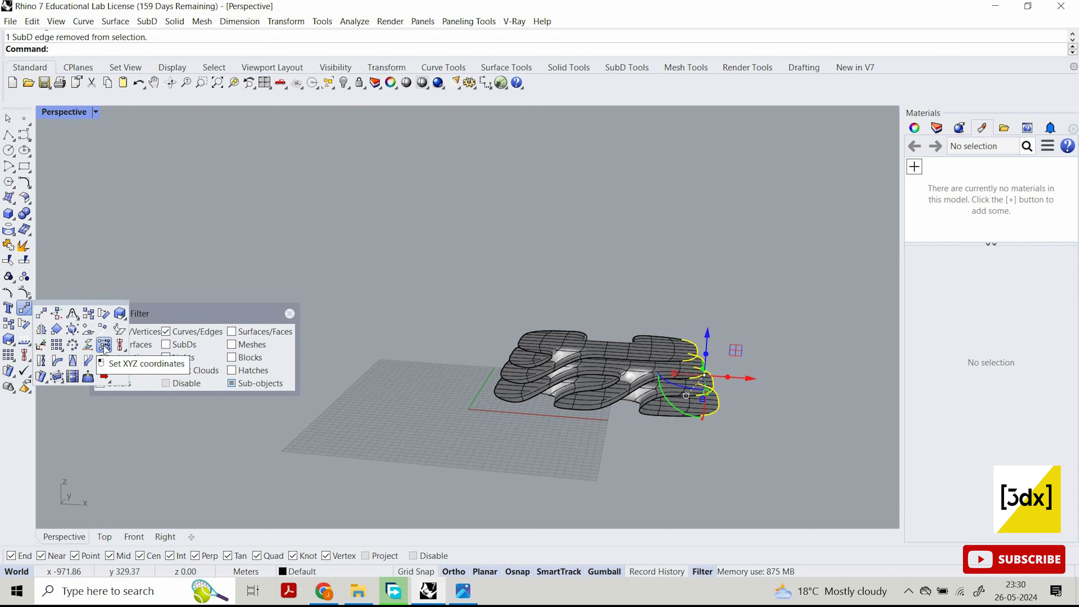
{"action": "left_click", "coordinate": [104, 345]}
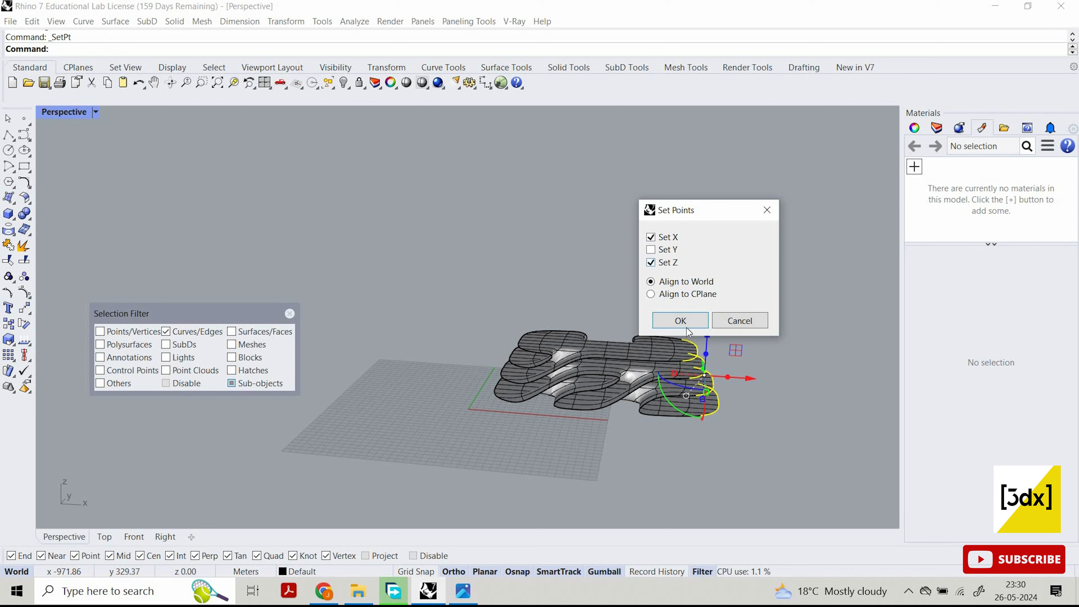
{"action": "left_click", "coordinate": [680, 321]}
{"action": "scroll", "coordinate": [730, 373], "scroll_direction": "up", "scroll_amount": 3}
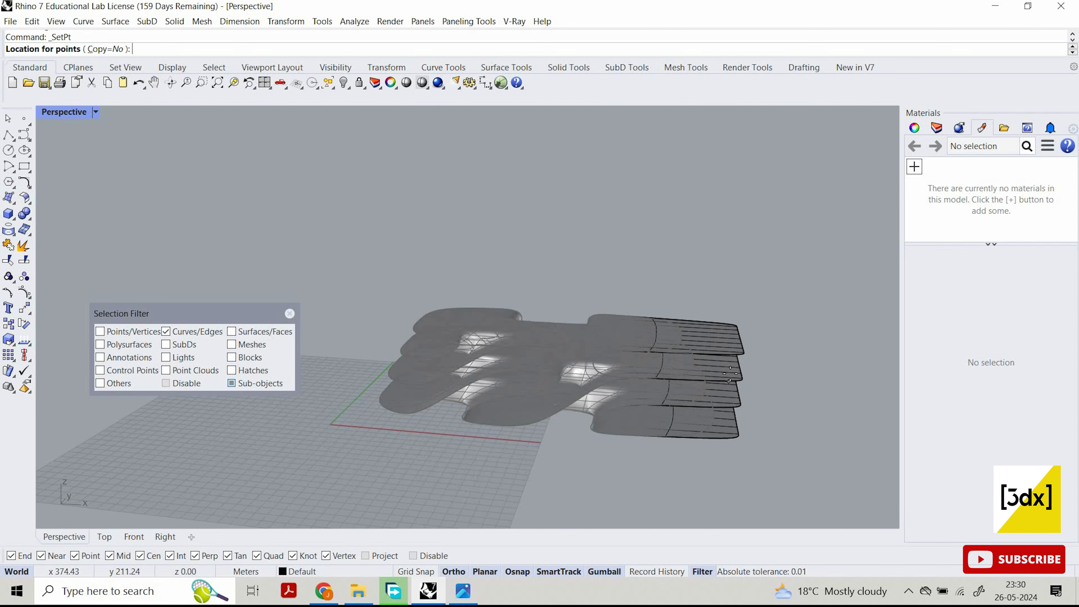
{"action": "scroll", "coordinate": [730, 373], "scroll_direction": "up", "scroll_amount": 3}
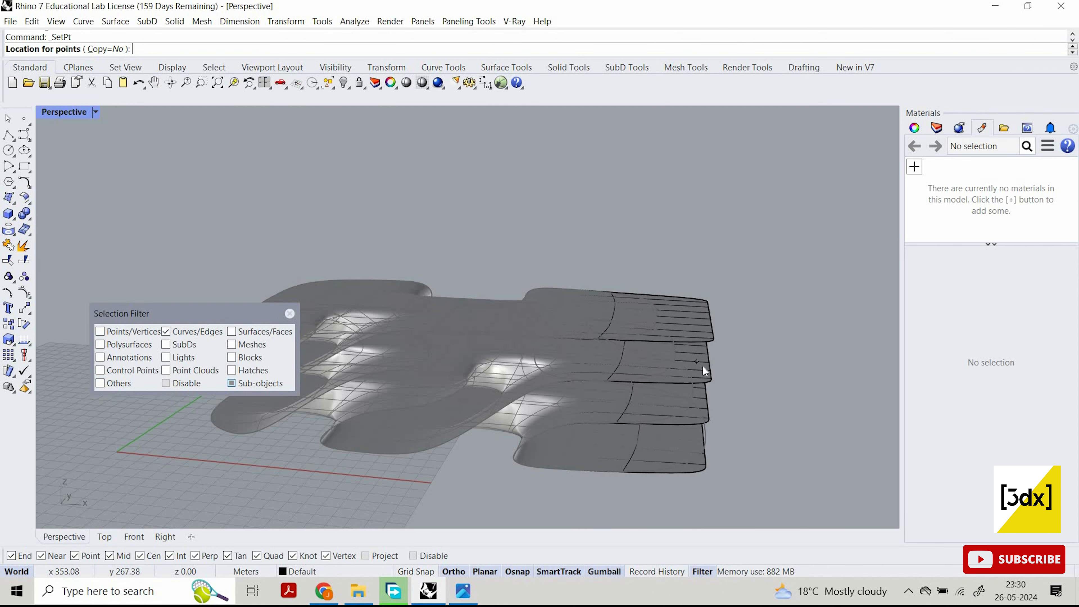
{"action": "left_click", "coordinate": [775, 336]}
{"action": "right_click_drag", "start_coordinate": [697, 318], "coordinate": [596, 395]}
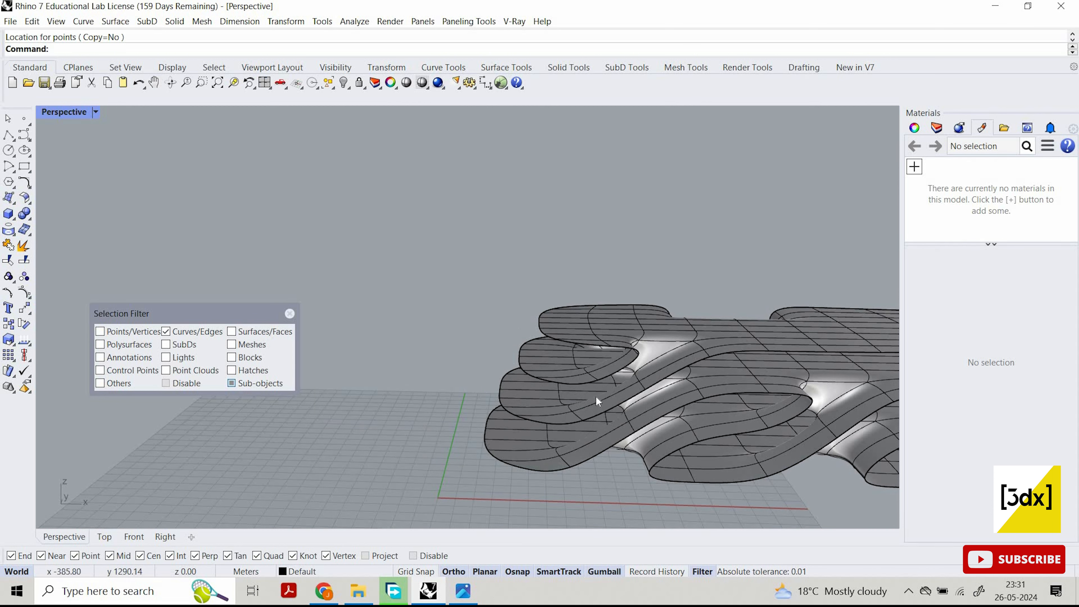
{"action": "left_click", "coordinate": [599, 382]}
{"action": "left_click", "coordinate": [391, 299]}
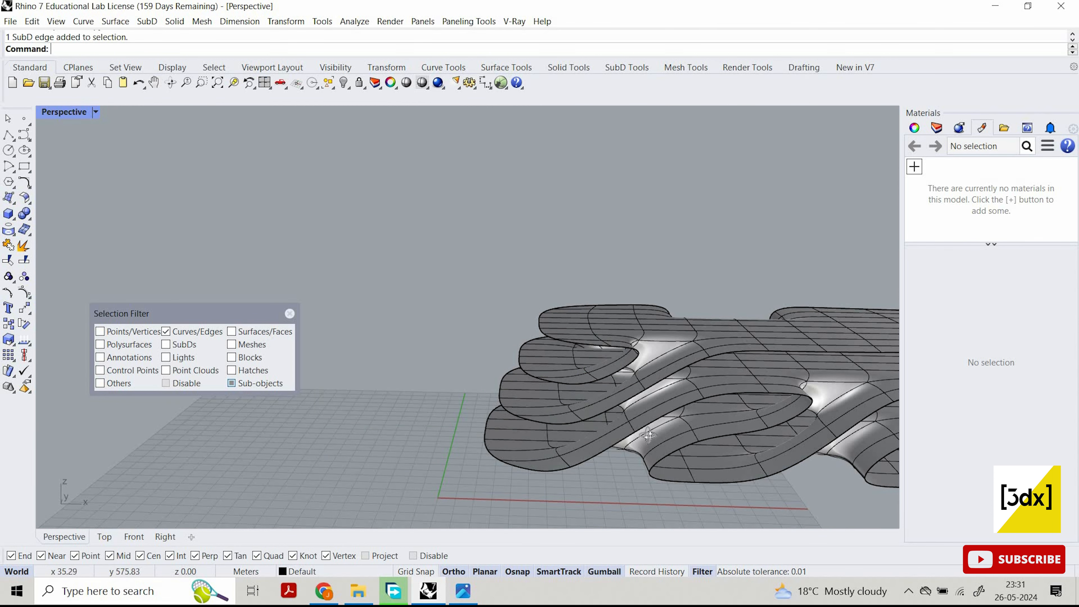
{"action": "scroll", "coordinate": [588, 410], "scroll_direction": "down", "scroll_amount": 5}
{"action": "right_click_drag", "start_coordinate": [628, 435], "coordinate": [712, 427]}
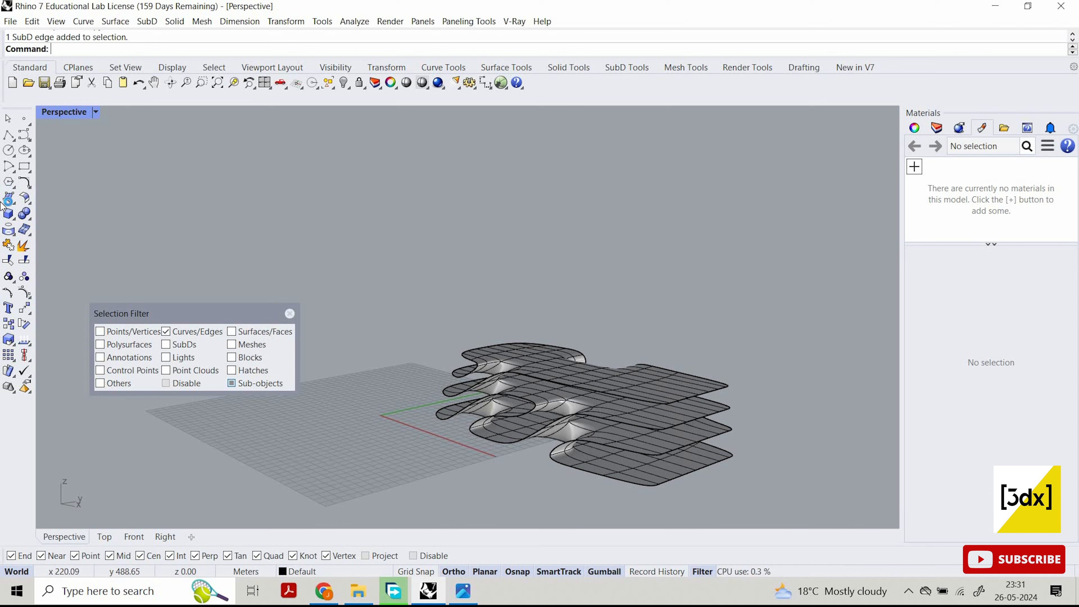
{"action": "right_click_drag", "start_coordinate": [519, 336], "coordinate": [626, 450]}
{"action": "left_click_drag", "start_coordinate": [626, 451], "coordinate": [497, 331]}
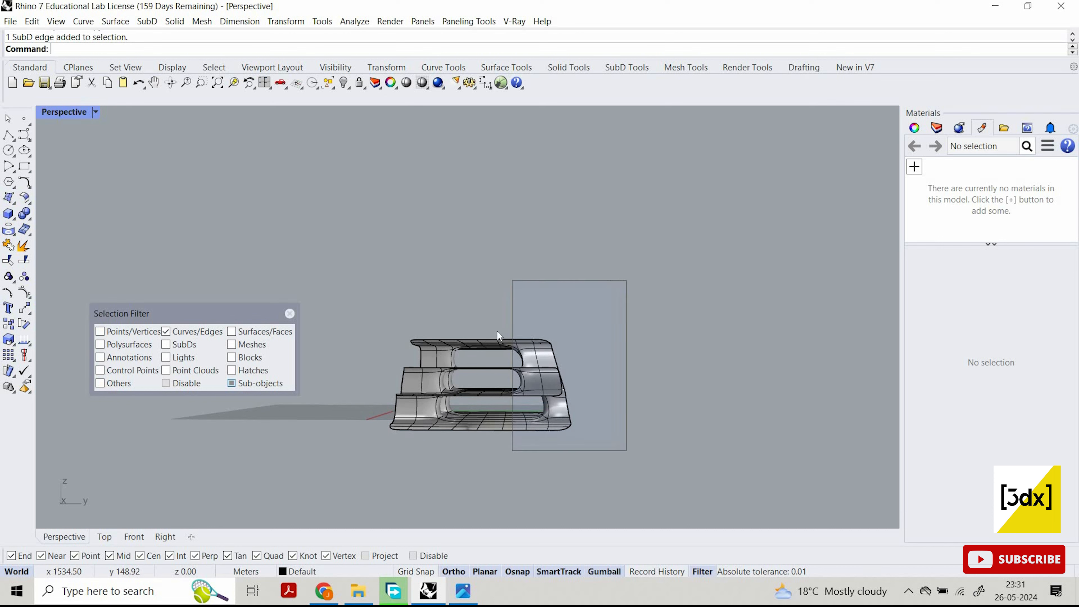
{"action": "left_click_drag", "start_coordinate": [598, 439], "coordinate": [654, 472]}
{"action": "left_click", "coordinate": [533, 290]}
{"action": "right_click_drag", "start_coordinate": [585, 435], "coordinate": [611, 359]}
{"action": "left_click", "coordinate": [518, 288]}
Select the SubD edges along the positive Y side of the stacked slabs.
{"action": "left_click_drag", "start_coordinate": [528, 284], "coordinate": [622, 451]}
{"action": "right_click_drag", "start_coordinate": [616, 441], "coordinate": [547, 366]}
{"action": "left_click_drag", "start_coordinate": [644, 470], "coordinate": [511, 314], "text": "shift"}
{"action": "scroll", "coordinate": [574, 334], "scroll_direction": "down", "scroll_amount": 3}
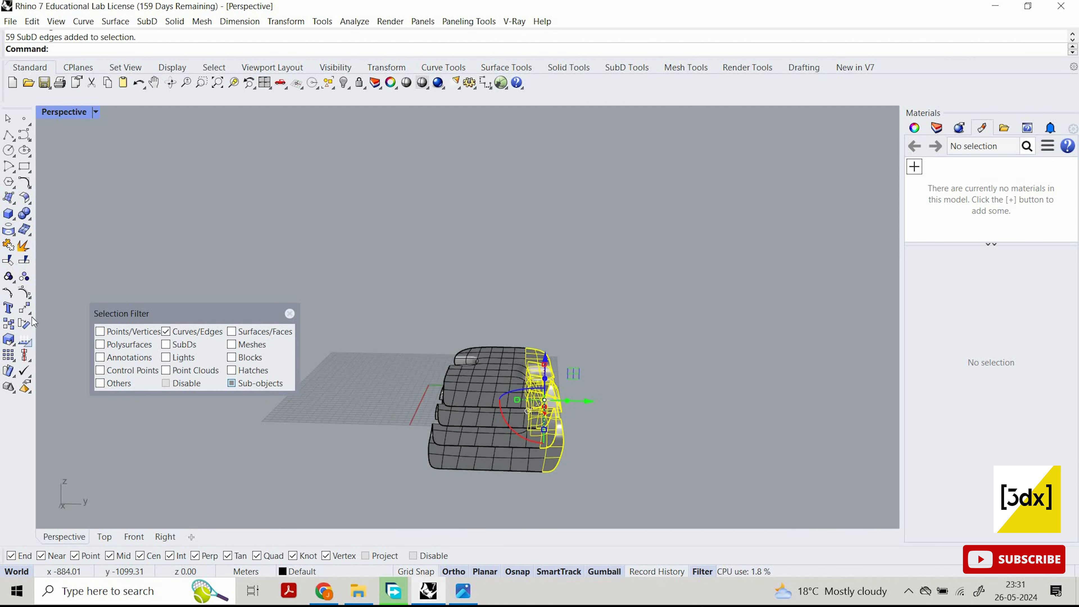
Align the selected side edges to one world Y position using Set XYZ coordinates with only Set Y enabled.
{"action": "left_click", "coordinate": [24, 308]}
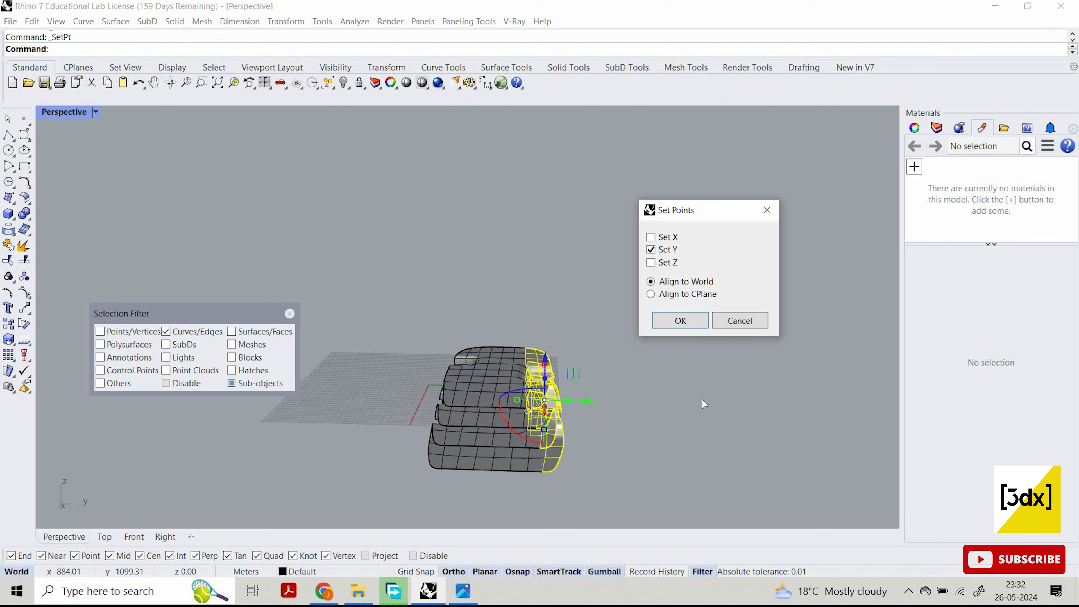
{"action": "left_click", "coordinate": [628, 385]}
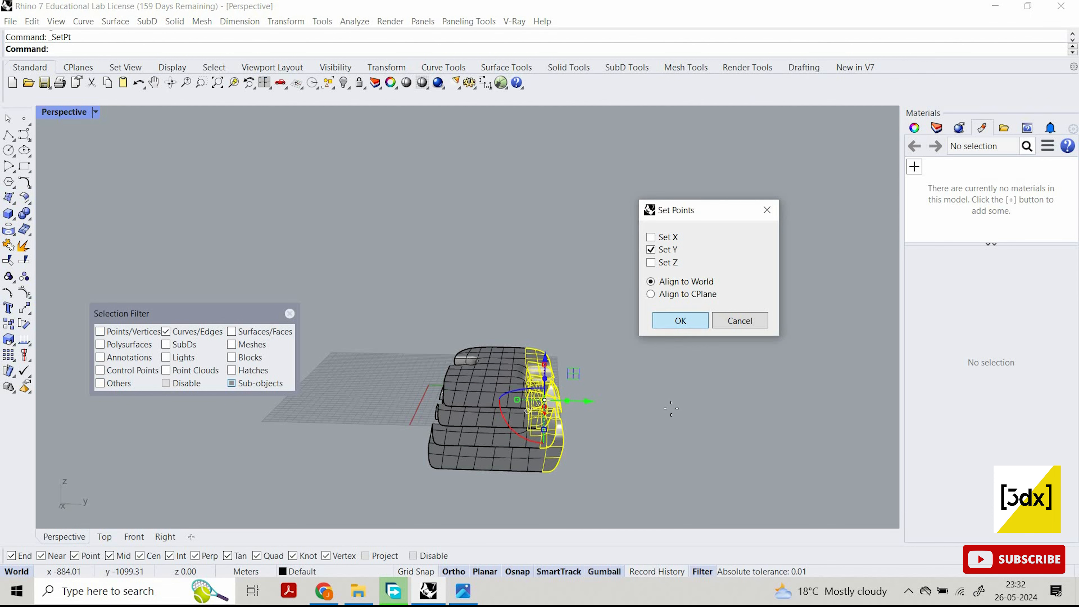
{"action": "key", "text": "Return"}
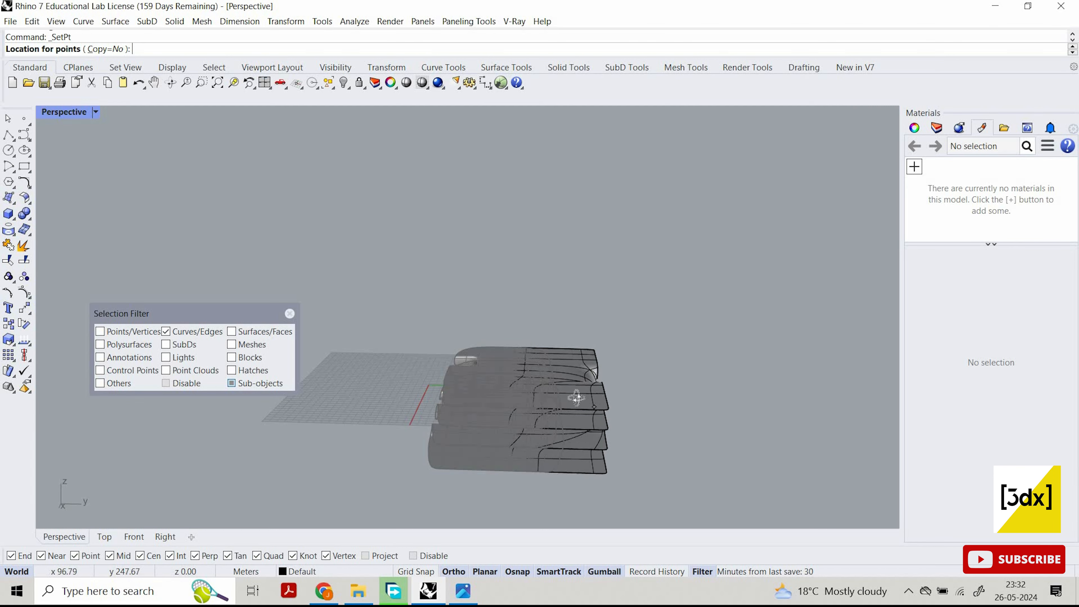
{"action": "left_click", "coordinate": [573, 398]}
{"action": "right_click_drag", "start_coordinate": [573, 399], "coordinate": [430, 312]}
{"action": "left_click", "coordinate": [571, 387]}
Examine the straightened side of the pavilion and its bridges from behind, both close up and as a whole.
{"action": "scroll", "coordinate": [600, 393], "scroll_direction": "up", "scroll_amount": 6}
{"action": "scroll", "coordinate": [613, 376], "scroll_direction": "down", "scroll_amount": 8}
{"action": "scroll", "coordinate": [459, 361], "scroll_direction": "up", "scroll_amount": 9}
{"action": "scroll", "coordinate": [561, 340], "scroll_direction": "up", "scroll_amount": 5}
{"action": "scroll", "coordinate": [504, 311], "scroll_direction": "up", "scroll_amount": 3}
{"action": "scroll", "coordinate": [558, 357], "scroll_direction": "down", "scroll_amount": 4}
{"action": "scroll", "coordinate": [638, 366], "scroll_direction": "down", "scroll_amount": 5}
{"action": "scroll", "coordinate": [430, 312], "scroll_direction": "down", "scroll_amount": 4}
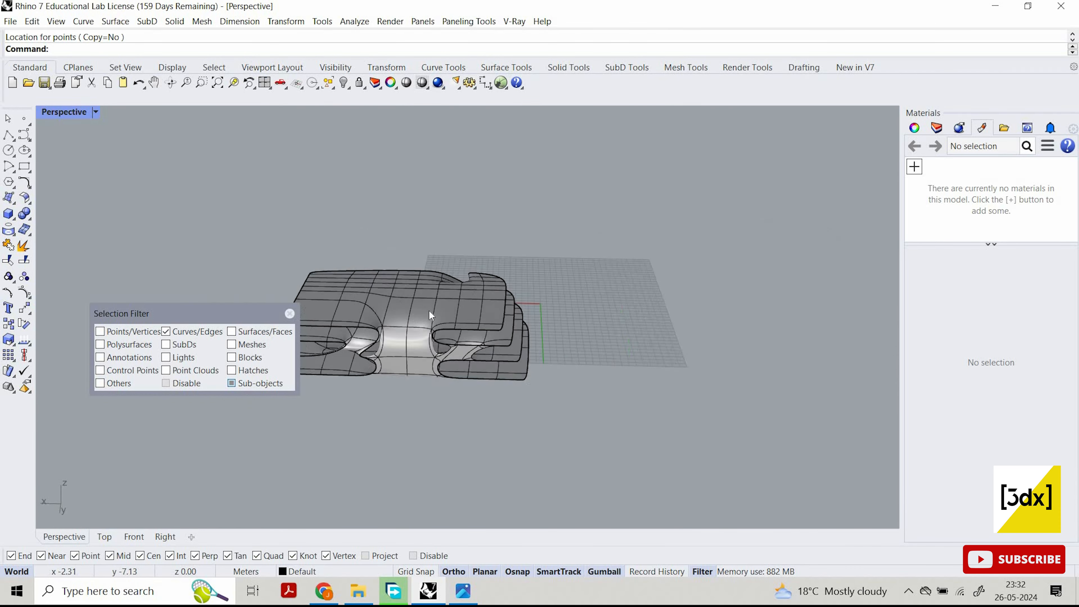
{"action": "scroll", "coordinate": [438, 312], "scroll_direction": "up", "scroll_amount": 5}
{"action": "scroll", "coordinate": [437, 313], "scroll_direction": "down", "scroll_amount": 6}
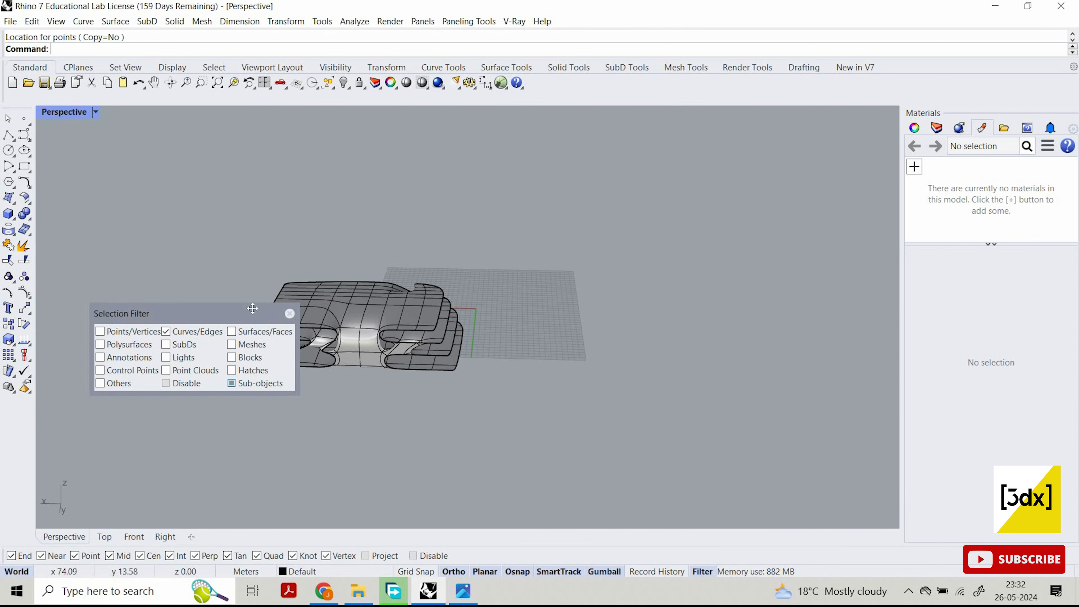
Turn off sub-object selection, enable every object type in the Selection Filter again, and close the filter.
{"action": "left_click", "coordinate": [167, 331]}
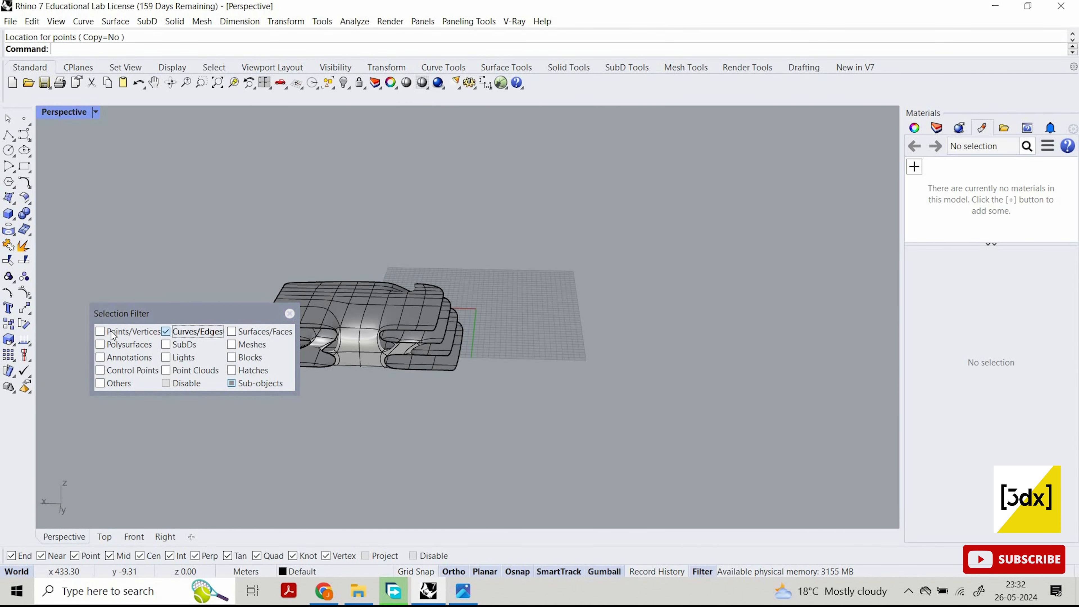
{"action": "left_click", "coordinate": [232, 383]}
{"action": "left_click", "coordinate": [159, 327]}
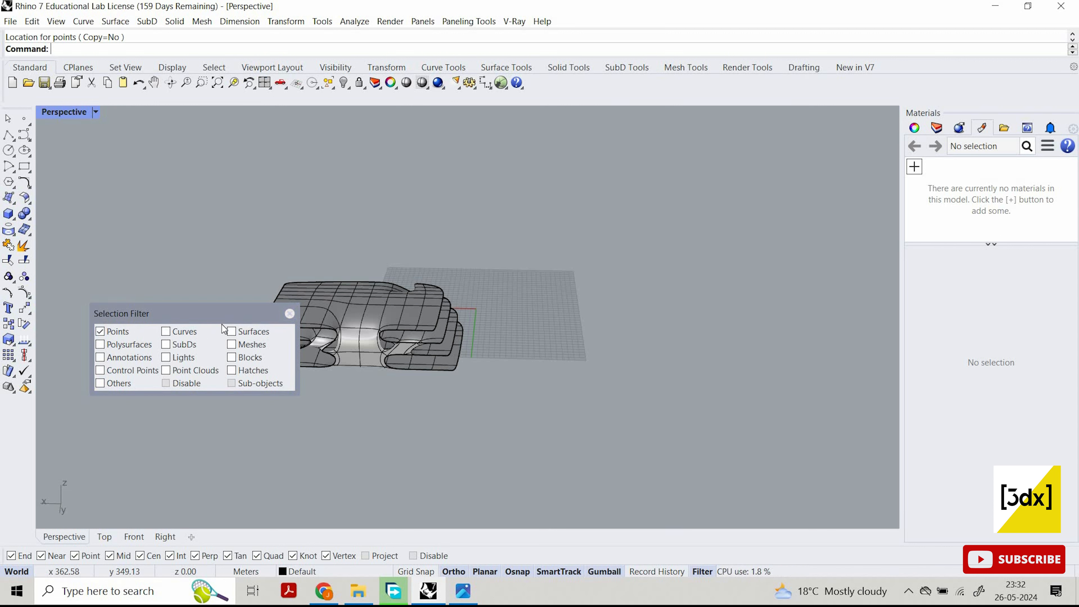
{"action": "left_click", "coordinate": [240, 333]}
{"action": "left_click", "coordinate": [240, 343]}
{"action": "left_click", "coordinate": [171, 344]}
{"action": "left_click", "coordinate": [102, 345]}
{"action": "left_click", "coordinate": [106, 357]}
{"action": "left_click", "coordinate": [171, 357]}
{"action": "left_click", "coordinate": [244, 357]}
{"action": "left_click", "coordinate": [241, 369]}
{"action": "left_click", "coordinate": [146, 369]}
{"action": "left_click", "coordinate": [106, 385]}
{"action": "left_click", "coordinate": [167, 370]}
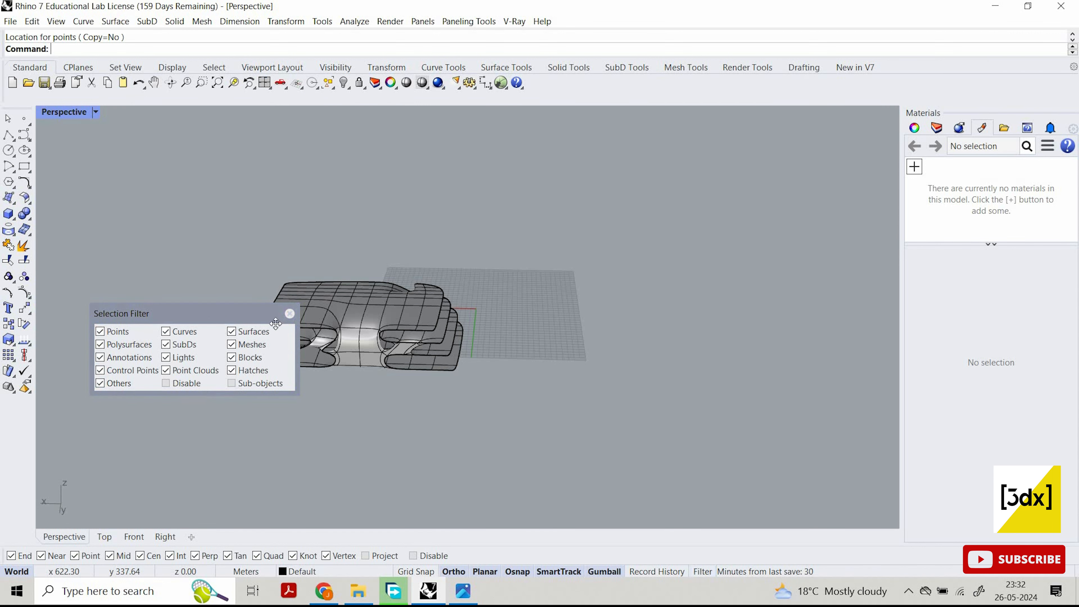
{"action": "left_click", "coordinate": [289, 314]}
Select the whole SubD pavilion and extrude it slightly upward in Z to give the slabs thickness.
{"action": "left_click", "coordinate": [333, 323]}
{"action": "left_click_drag", "start_coordinate": [330, 321], "coordinate": [683, 330], "text": "alt"}
{"action": "left_click", "coordinate": [512, 371]}
{"action": "scroll", "coordinate": [816, 332], "scroll_direction": "up", "scroll_amount": 10}
{"action": "right_click_drag", "start_coordinate": [751, 321], "coordinate": [597, 410]}
{"action": "scroll", "coordinate": [642, 403], "scroll_direction": "up", "scroll_amount": 6}
{"action": "left_click", "coordinate": [637, 408]}
{"action": "scroll", "coordinate": [629, 429], "scroll_direction": "down", "scroll_amount": 5}
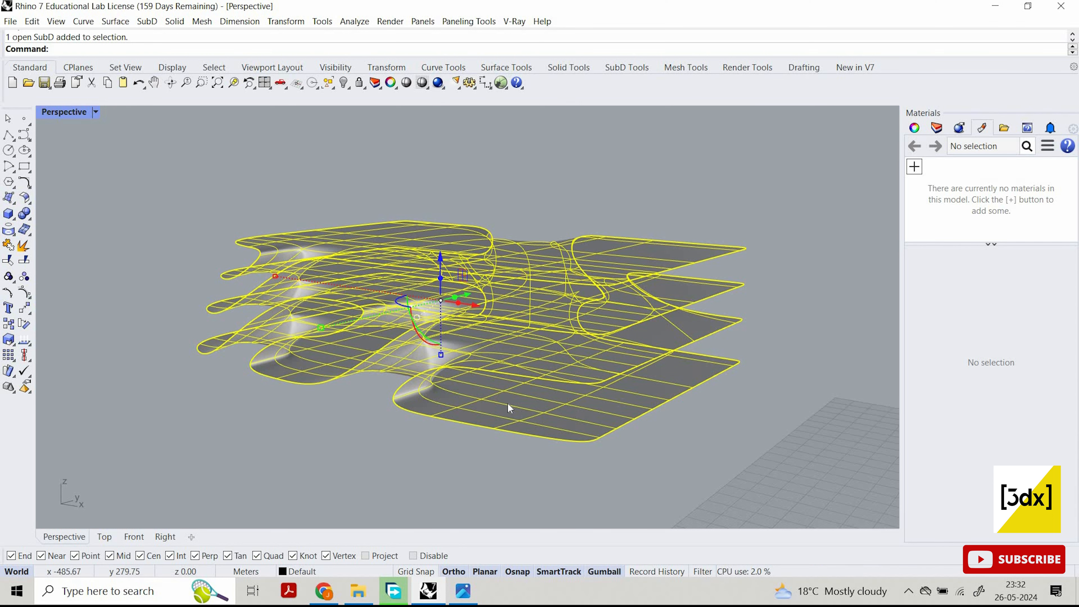
{"action": "scroll", "coordinate": [499, 400], "scroll_direction": "up", "scroll_amount": 4}
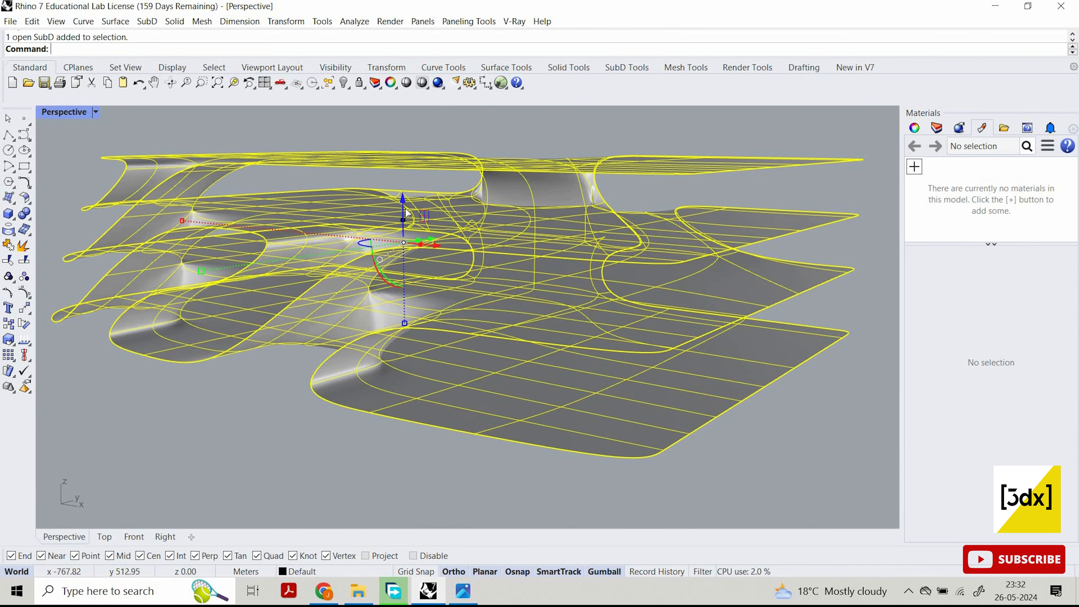
{"action": "left_click_drag", "start_coordinate": [403, 220], "coordinate": [403, 216]}
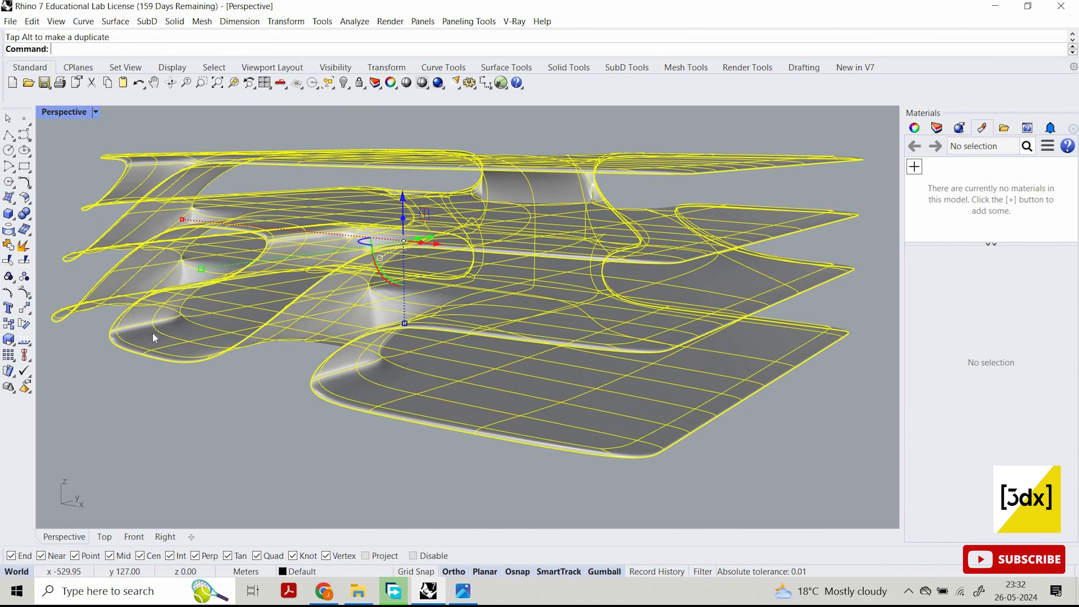
{"action": "left_click", "coordinate": [147, 368]}
Examine the thickened slab rims, the bridges between levels, and the straight outer edge from several angles.
{"action": "scroll", "coordinate": [148, 363], "scroll_direction": "up", "scroll_amount": 6}
{"action": "right_click_drag", "start_coordinate": [329, 285], "coordinate": [688, 197]}
{"action": "scroll", "coordinate": [351, 155], "scroll_direction": "down", "scroll_amount": 4}
{"action": "scroll", "coordinate": [441, 185], "scroll_direction": "down", "scroll_amount": 4}
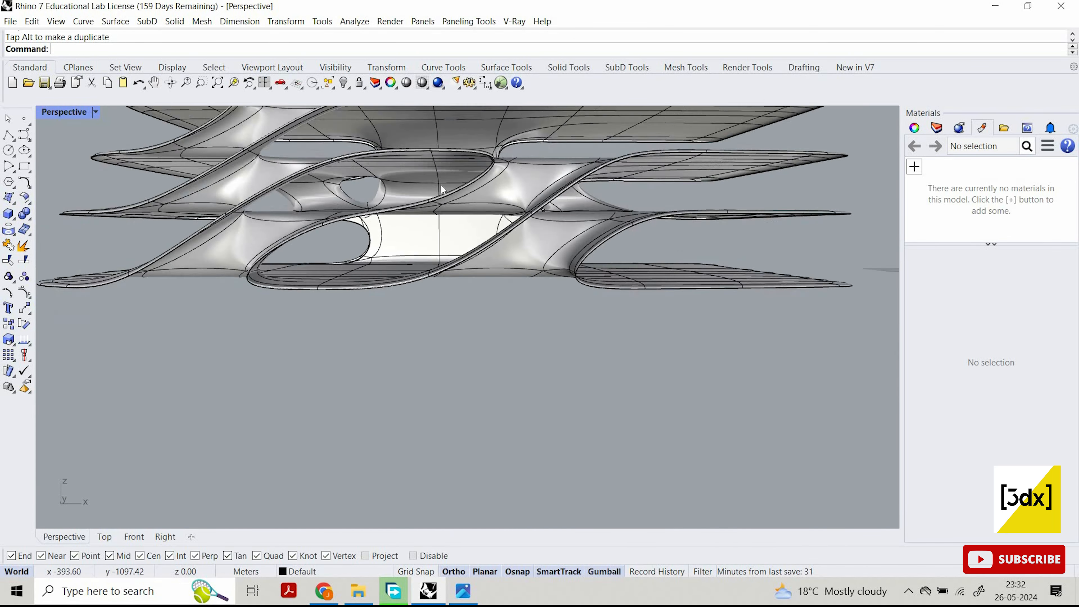
{"action": "scroll", "coordinate": [441, 185], "scroll_direction": "down", "scroll_amount": 2}
{"action": "right_click_drag", "start_coordinate": [441, 184], "coordinate": [457, 228]}
{"action": "scroll", "coordinate": [440, 193], "scroll_direction": "up", "scroll_amount": 7}
{"action": "scroll", "coordinate": [414, 213], "scroll_direction": "up", "scroll_amount": 2}
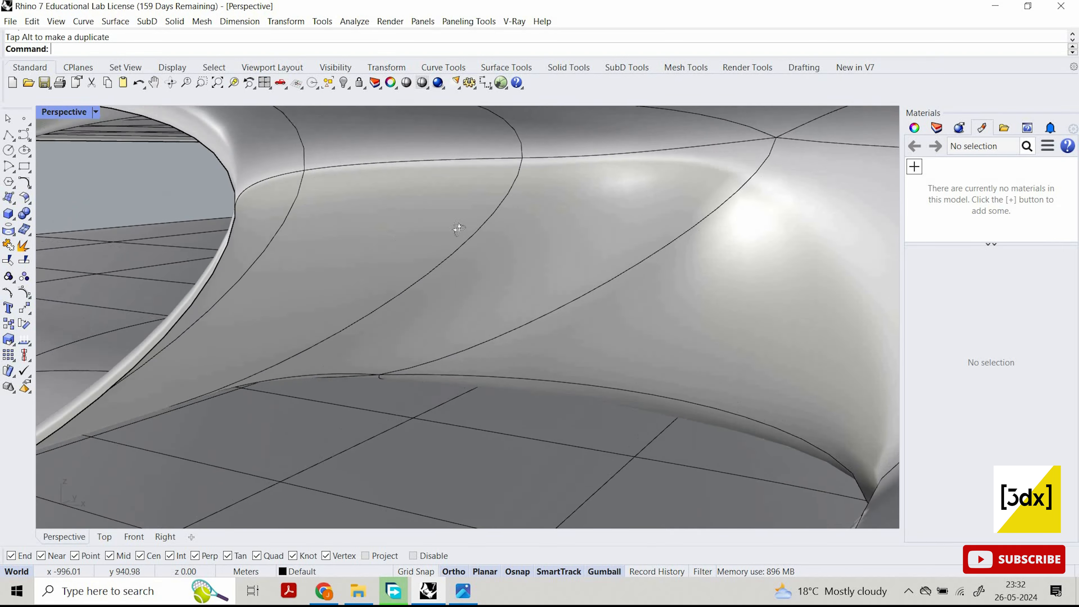
{"action": "scroll", "coordinate": [458, 228], "scroll_direction": "down", "scroll_amount": 6}
{"action": "right_click_drag", "start_coordinate": [688, 239], "coordinate": [638, 236]}
{"action": "scroll", "coordinate": [638, 236], "scroll_direction": "up", "scroll_amount": 3}
{"action": "scroll", "coordinate": [555, 217], "scroll_direction": "down", "scroll_amount": 5}
{"action": "right_click_drag", "start_coordinate": [555, 216], "coordinate": [474, 256]}
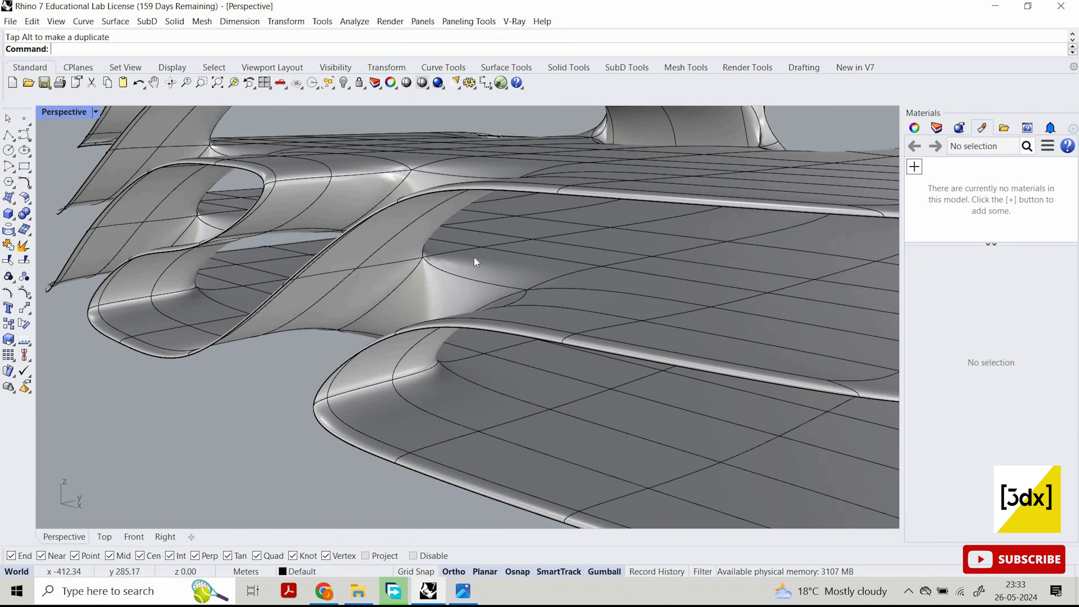
{"action": "right_click_drag", "start_coordinate": [631, 448], "coordinate": [808, 292]}
{"action": "scroll", "coordinate": [849, 280], "scroll_direction": "up", "scroll_amount": 1}
{"action": "scroll", "coordinate": [867, 281], "scroll_direction": "up", "scroll_amount": 4}
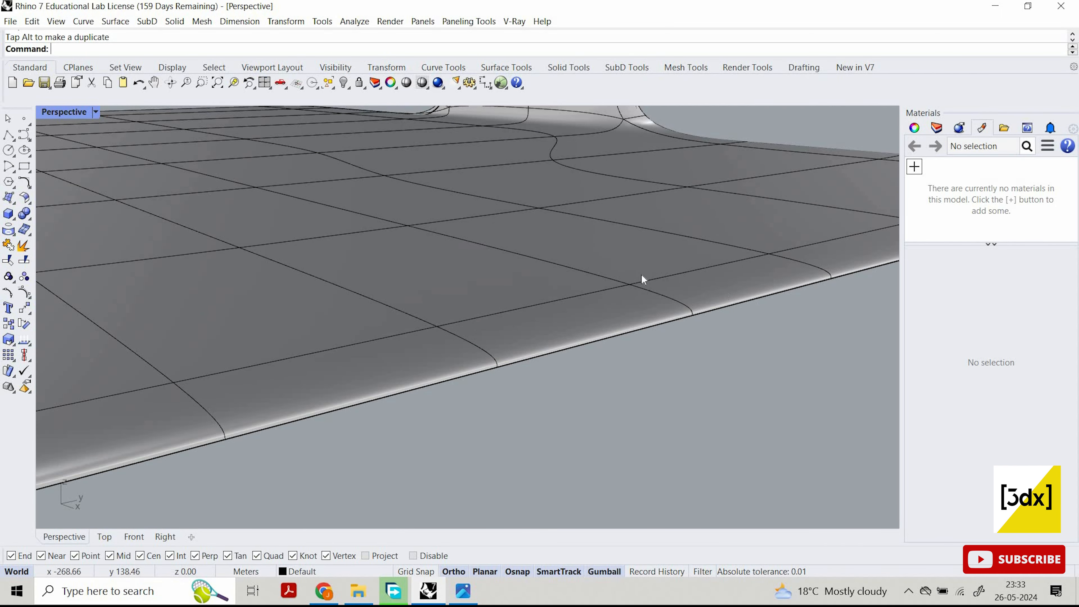
Undo the gumball extrusion and thicken the SubD pavilion with OffsetSubD at distance 1 with Solid on.
{"action": "left_click", "coordinate": [589, 272]}
{"action": "key", "text": "ctrl+z"}
{"action": "type", "text": "O"}
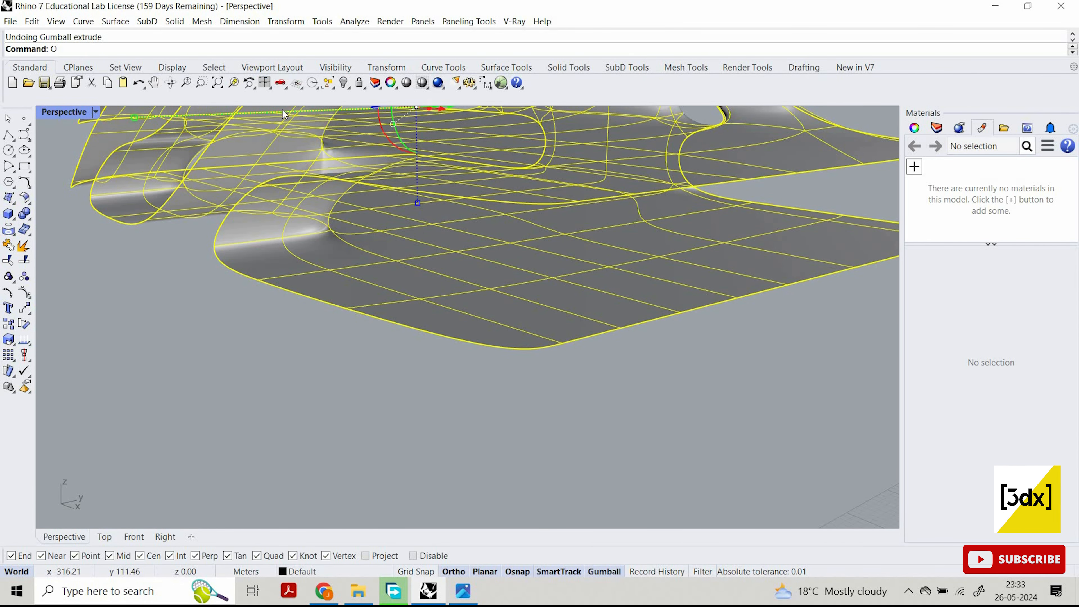
{"action": "type", "text": "ff"}
{"action": "left_click", "coordinate": [81, 139]}
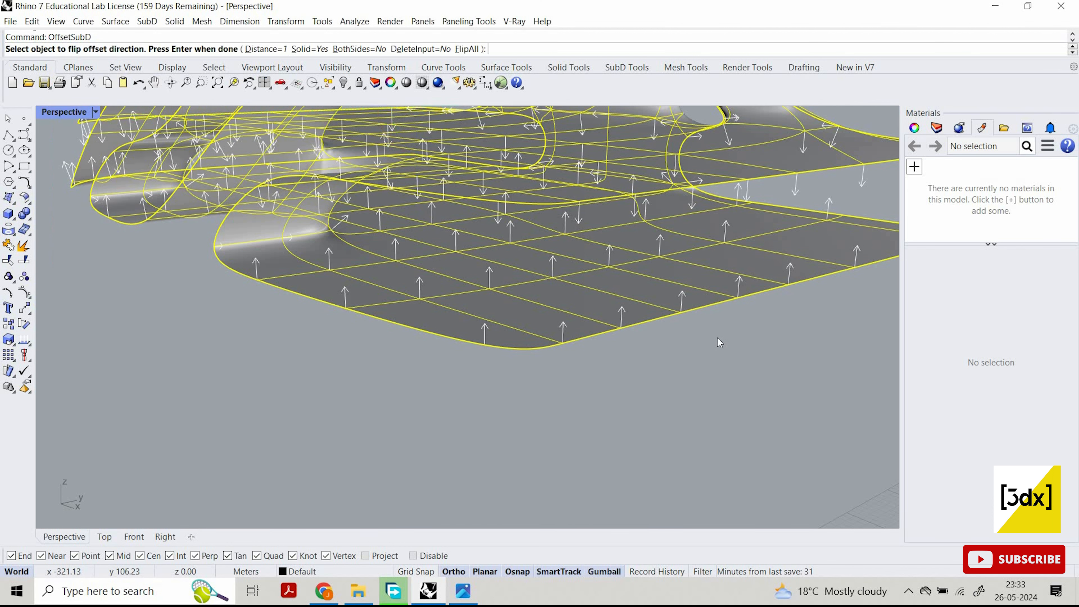
{"action": "key", "text": "Return"}
Examine the offset slab rims, rounded corners and curved bridges from several angles, close up and as a whole.
{"action": "scroll", "coordinate": [631, 385], "scroll_direction": "up", "scroll_amount": 3}
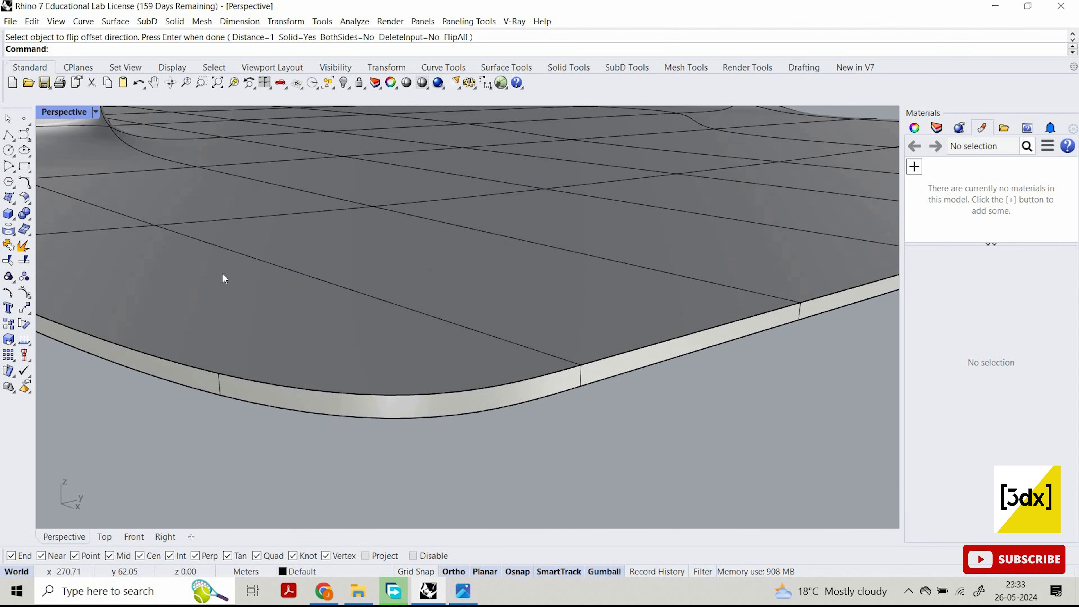
{"action": "scroll", "coordinate": [215, 259], "scroll_direction": "down", "scroll_amount": 3}
{"action": "scroll", "coordinate": [586, 333], "scroll_direction": "up", "scroll_amount": 3}
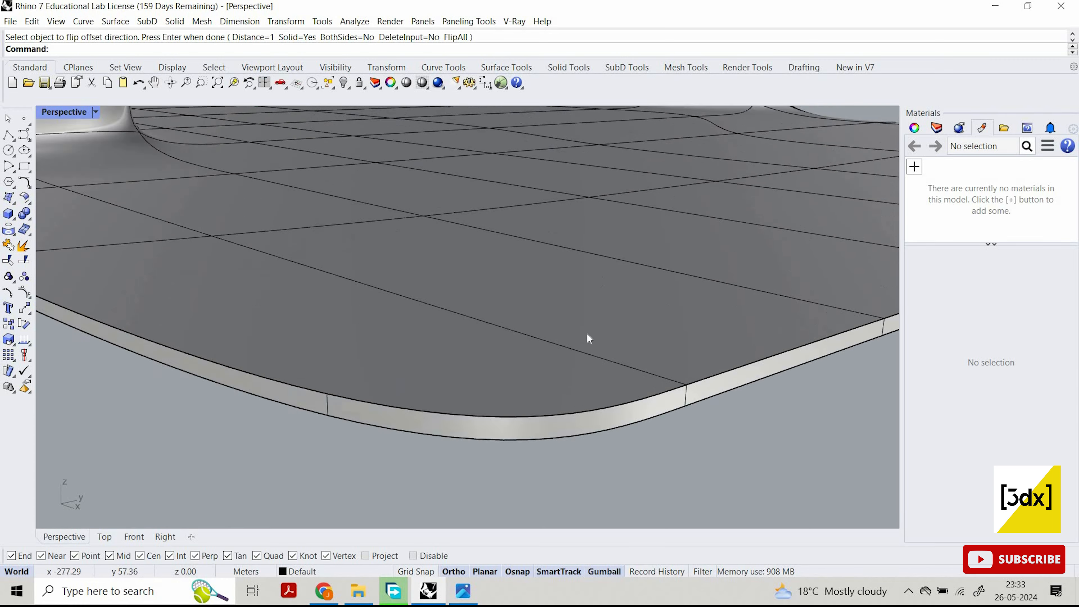
{"action": "scroll", "coordinate": [611, 315], "scroll_direction": "down", "scroll_amount": 2}
{"action": "scroll", "coordinate": [652, 281], "scroll_direction": "up", "scroll_amount": 3}
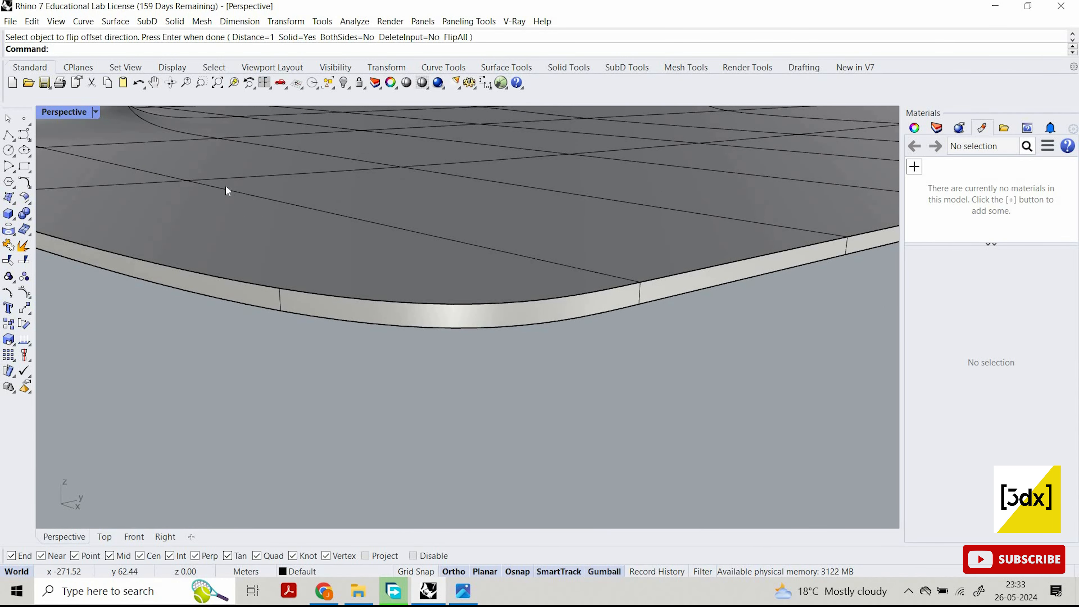
{"action": "scroll", "coordinate": [227, 188], "scroll_direction": "down", "scroll_amount": 4}
{"action": "right_click_drag", "start_coordinate": [232, 189], "coordinate": [443, 330]}
{"action": "scroll", "coordinate": [488, 314], "scroll_direction": "up", "scroll_amount": 3}
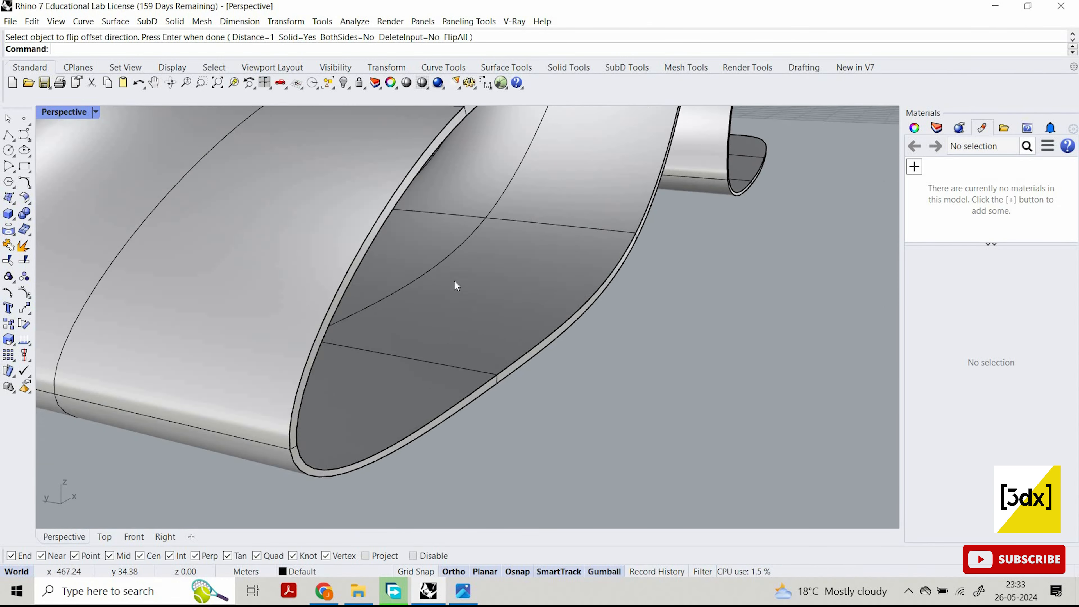
{"action": "right_click_drag", "start_coordinate": [454, 280], "coordinate": [541, 220]}
{"action": "scroll", "coordinate": [542, 304], "scroll_direction": "down", "scroll_amount": 2}
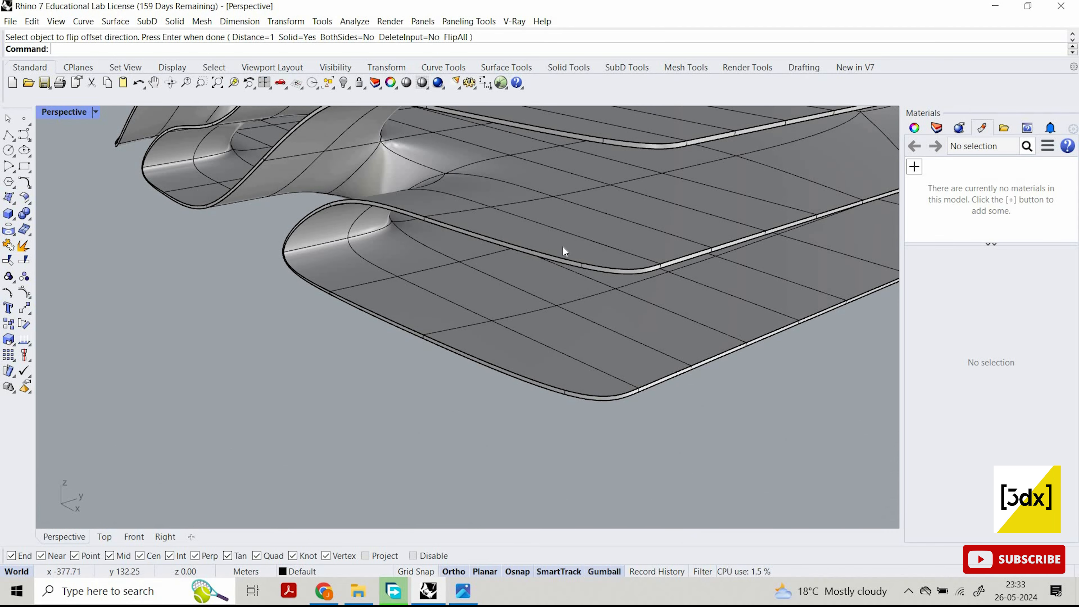
{"action": "scroll", "coordinate": [599, 243], "scroll_direction": "down", "scroll_amount": 5}
{"action": "scroll", "coordinate": [353, 189], "scroll_direction": "up", "scroll_amount": 3}
{"action": "right_click_drag", "start_coordinate": [455, 164], "coordinate": [637, 148]}
{"action": "scroll", "coordinate": [387, 178], "scroll_direction": "up", "scroll_amount": 3}
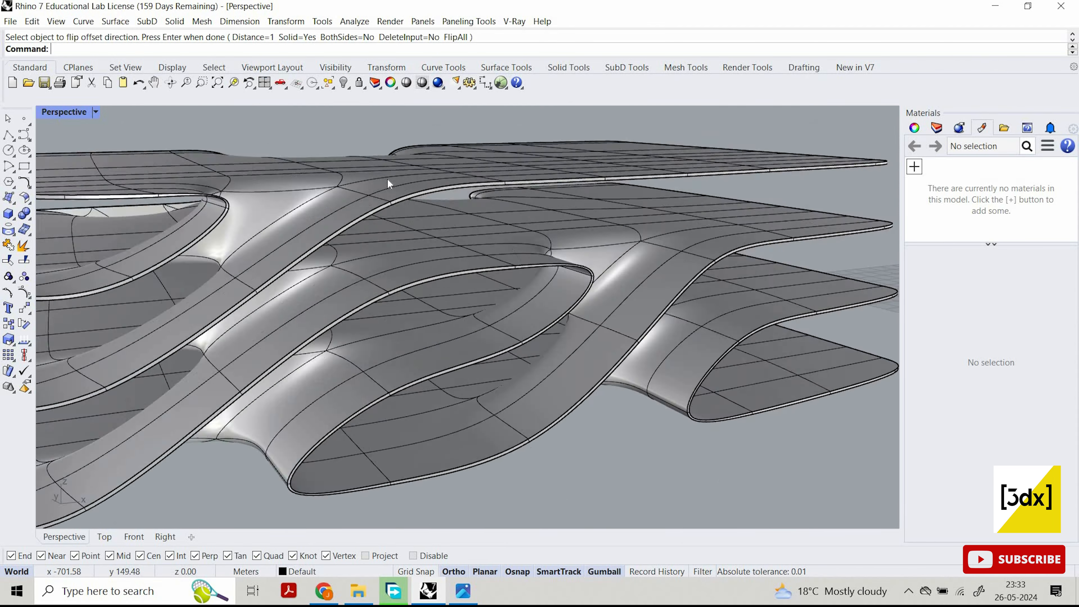
{"action": "right_click_drag", "start_coordinate": [386, 178], "coordinate": [224, 75]}
{"action": "scroll", "coordinate": [610, 285], "scroll_direction": "down", "scroll_amount": 4}
{"action": "scroll", "coordinate": [573, 281], "scroll_direction": "up", "scroll_amount": 4}
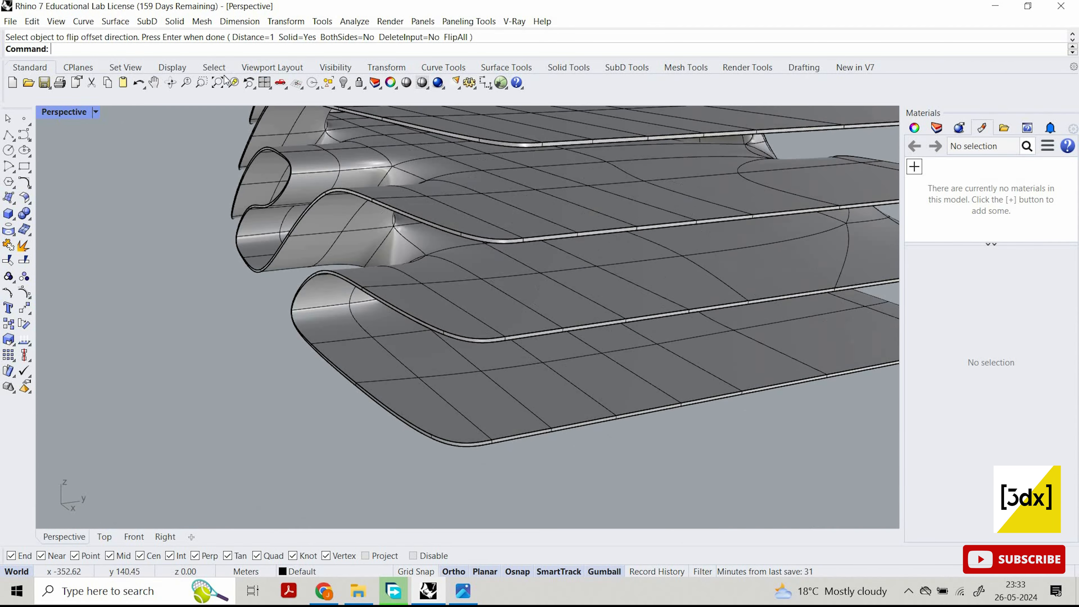
Run OffsetSubD on the pavilion again at distance 1 with Solid on and both BothSides and DeleteInput off.
{"action": "right_click", "coordinate": [379, 250]}
{"action": "right_click", "coordinate": [414, 341]}
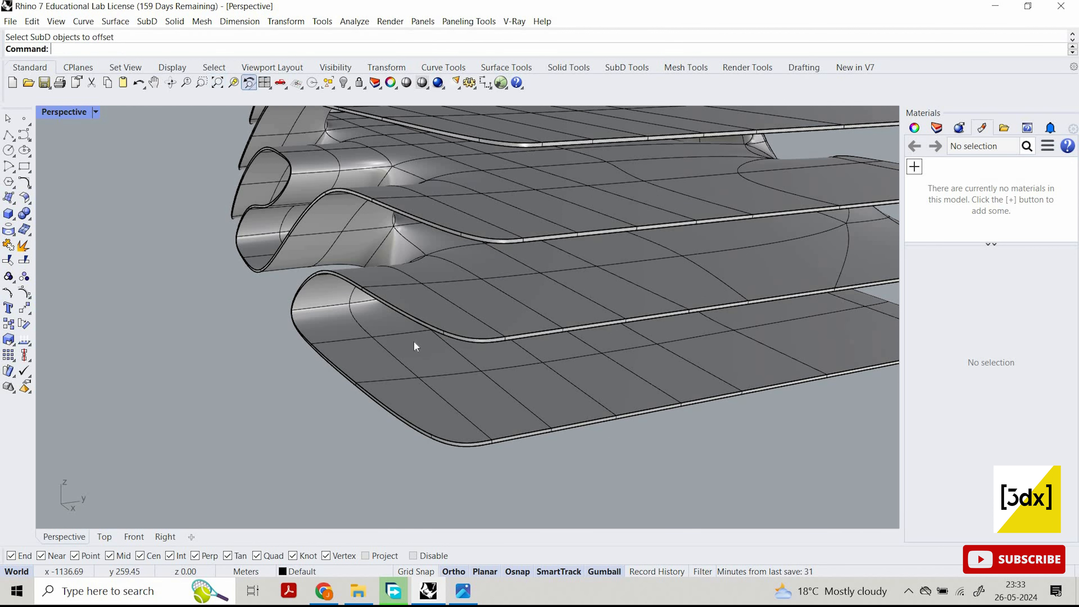
{"action": "left_click", "coordinate": [430, 383]}
{"action": "key", "text": "Return"}
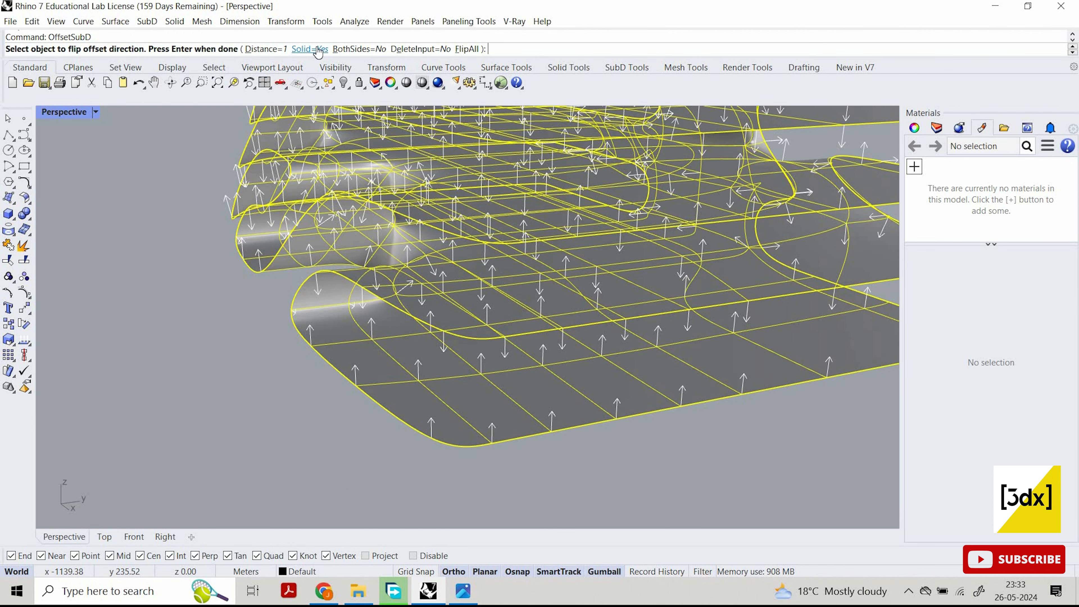
{"action": "right_click_drag", "start_coordinate": [429, 361], "coordinate": [616, 340]}
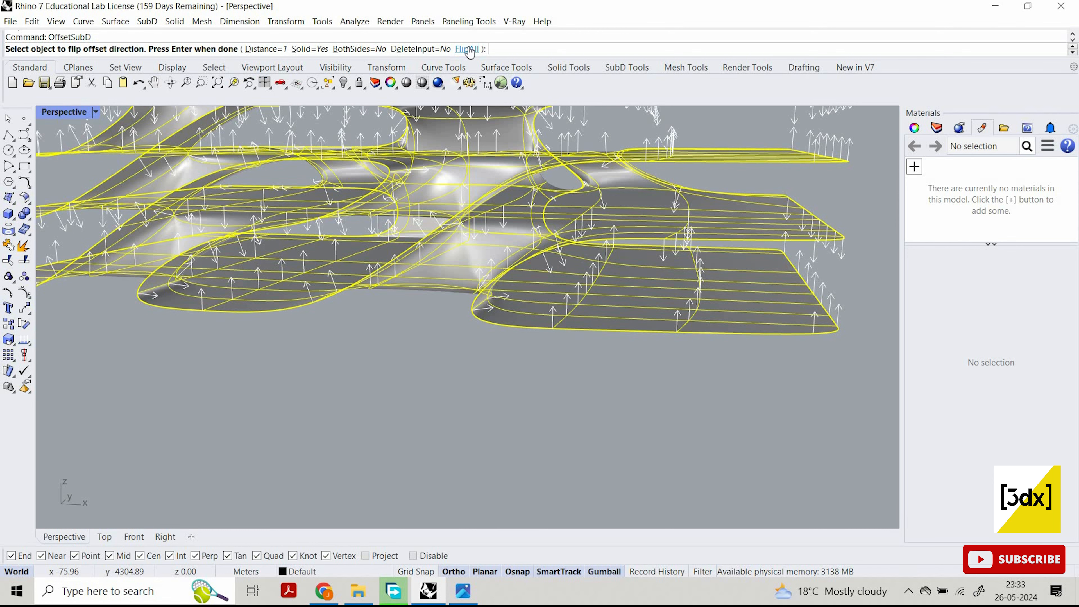
{"action": "key", "text": "Return"}
{"action": "key", "text": "Return"}
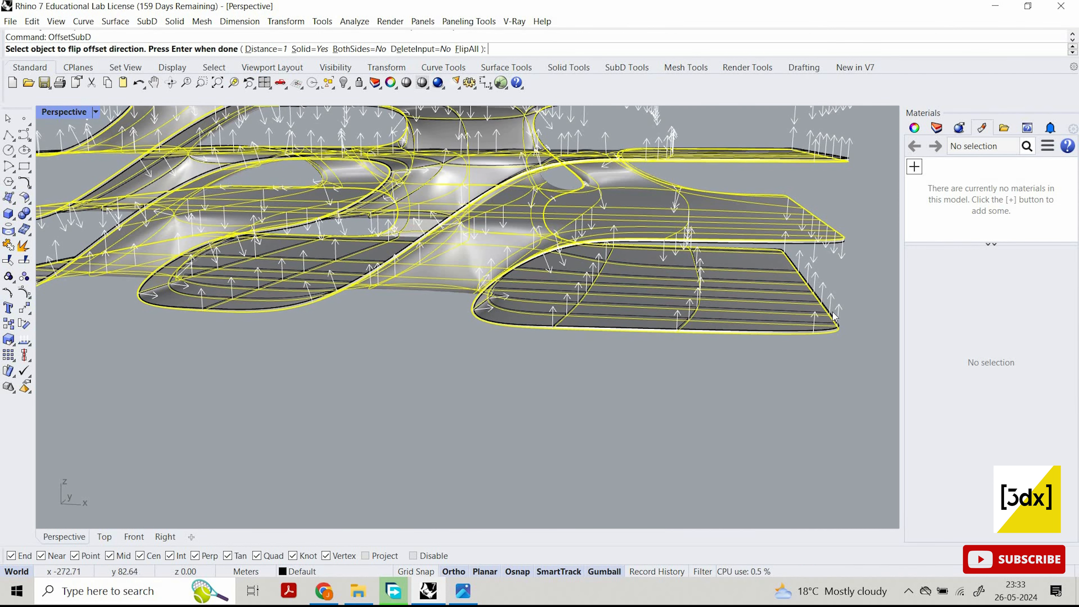
{"action": "key", "text": "Escape"}
{"action": "key", "text": "Escape"}
Examine the new solid offset along the looping bridges and slab edges.
{"action": "scroll", "coordinate": [731, 300], "scroll_direction": "up", "scroll_amount": 6}
{"action": "right_click_drag", "start_coordinate": [713, 310], "coordinate": [599, 207]}
{"action": "scroll", "coordinate": [475, 251], "scroll_direction": "down", "scroll_amount": 3}
{"action": "scroll", "coordinate": [645, 216], "scroll_direction": "up", "scroll_amount": 4}
{"action": "scroll", "coordinate": [521, 211], "scroll_direction": "up", "scroll_amount": 2}
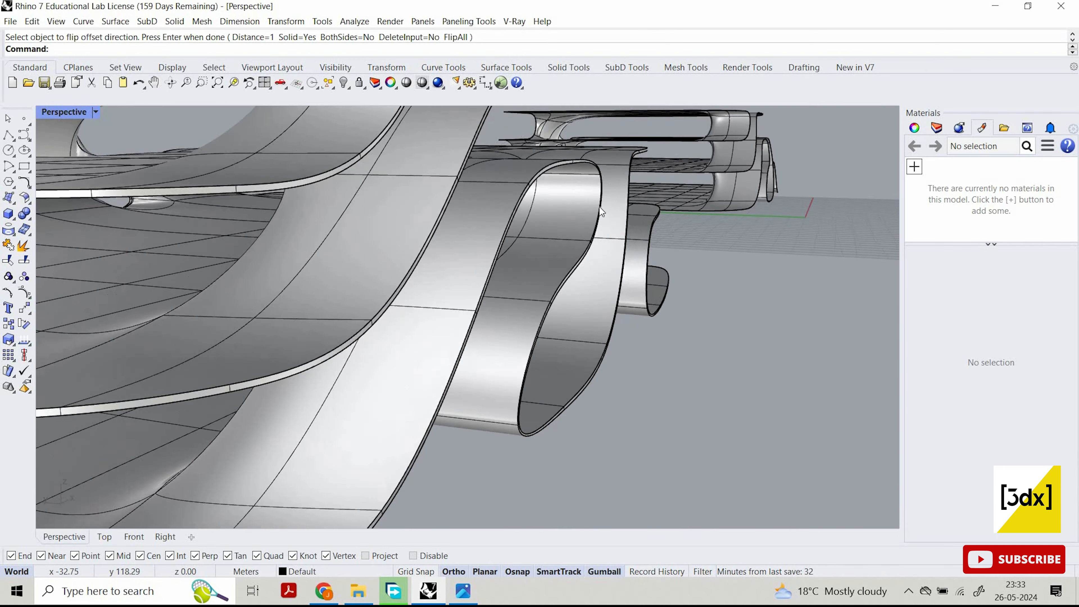
{"action": "right_click_drag", "start_coordinate": [474, 248], "coordinate": [652, 285]}
{"action": "scroll", "coordinate": [652, 285], "scroll_direction": "down", "scroll_amount": 8}
Select the thickened closed SubD and place a copy of it well clear of the original along the X axis.
{"action": "key", "text": "Return"}
{"action": "left_click", "coordinate": [561, 244]}
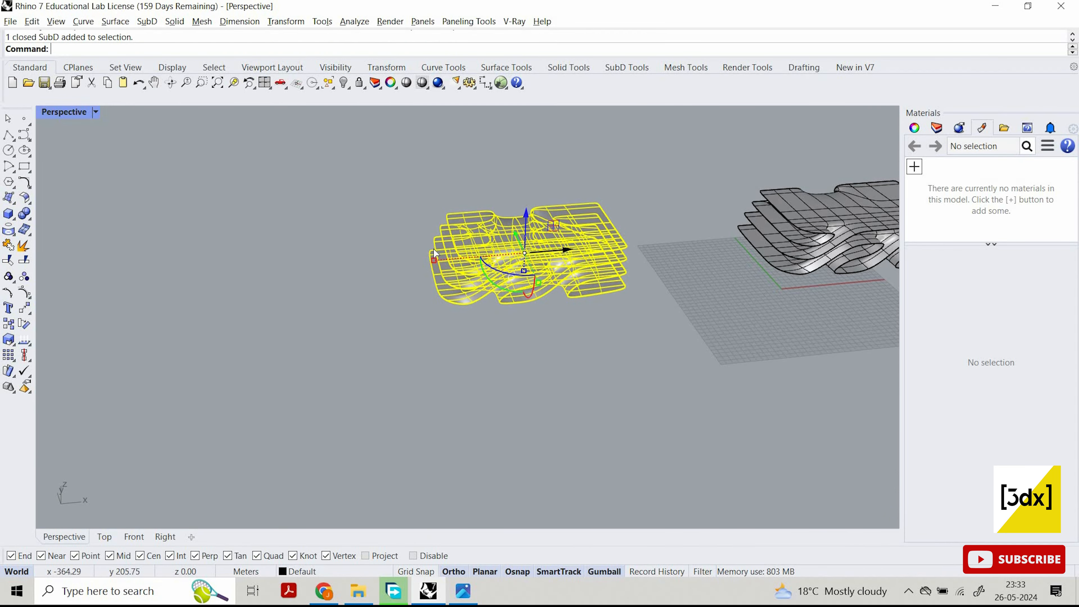
{"action": "left_click_drag", "start_coordinate": [567, 250], "coordinate": [246, 274], "text": "alt"}
{"action": "left_click", "coordinate": [386, 272]}
Draw a vertical line about 11 m long upward from the rim vertex near the lowest slab's corner on the copied SubD.
{"action": "scroll", "coordinate": [506, 324], "scroll_direction": "down", "scroll_amount": 6}
{"action": "right_click_drag", "start_coordinate": [506, 324], "coordinate": [381, 355]}
{"action": "scroll", "coordinate": [307, 446], "scroll_direction": "up", "scroll_amount": 10}
{"action": "scroll", "coordinate": [381, 355], "scroll_direction": "up", "scroll_amount": 4}
{"action": "scroll", "coordinate": [438, 317], "scroll_direction": "up", "scroll_amount": 5}
{"action": "right_click_drag", "start_coordinate": [438, 316], "coordinate": [509, 376]}
{"action": "scroll", "coordinate": [509, 376], "scroll_direction": "down", "scroll_amount": 5}
{"action": "type", "text": "Line"}
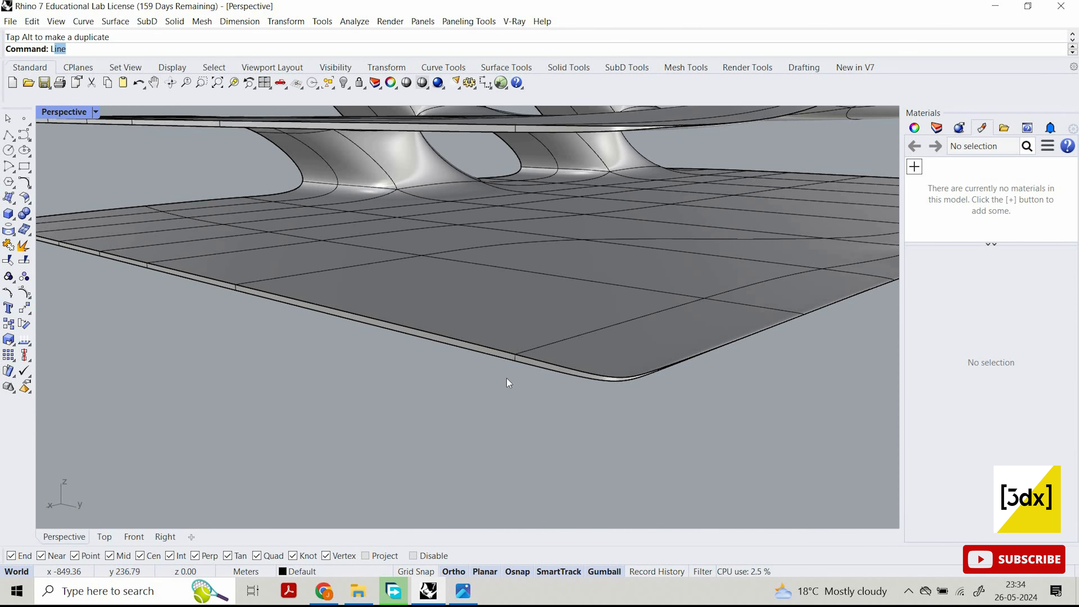
{"action": "key", "text": "Return"}
{"action": "scroll", "coordinate": [509, 359], "scroll_direction": "up", "scroll_amount": 3}
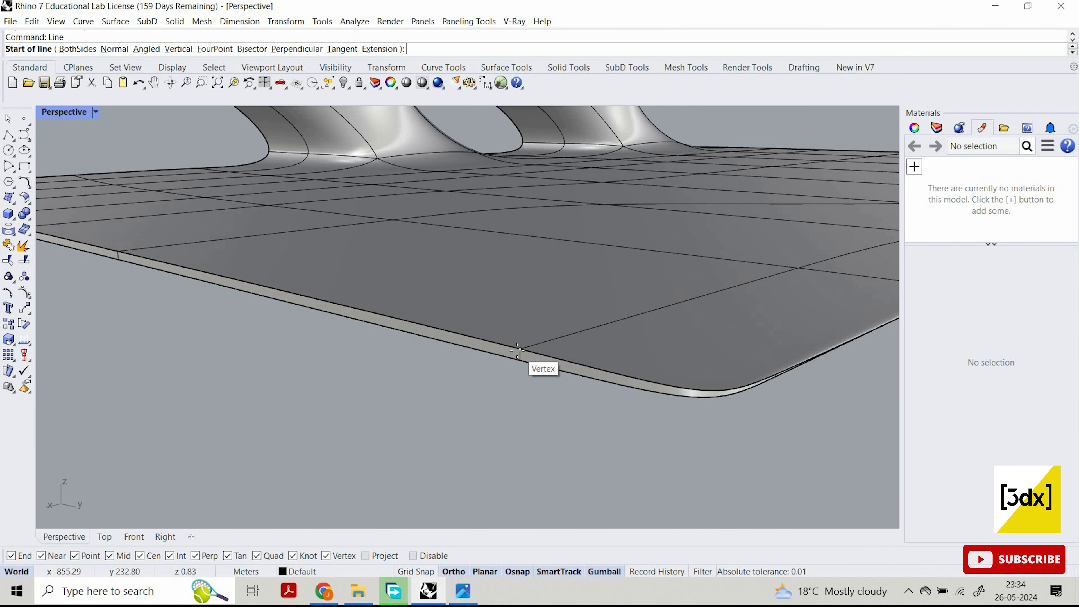
{"action": "left_click", "coordinate": [520, 349]}
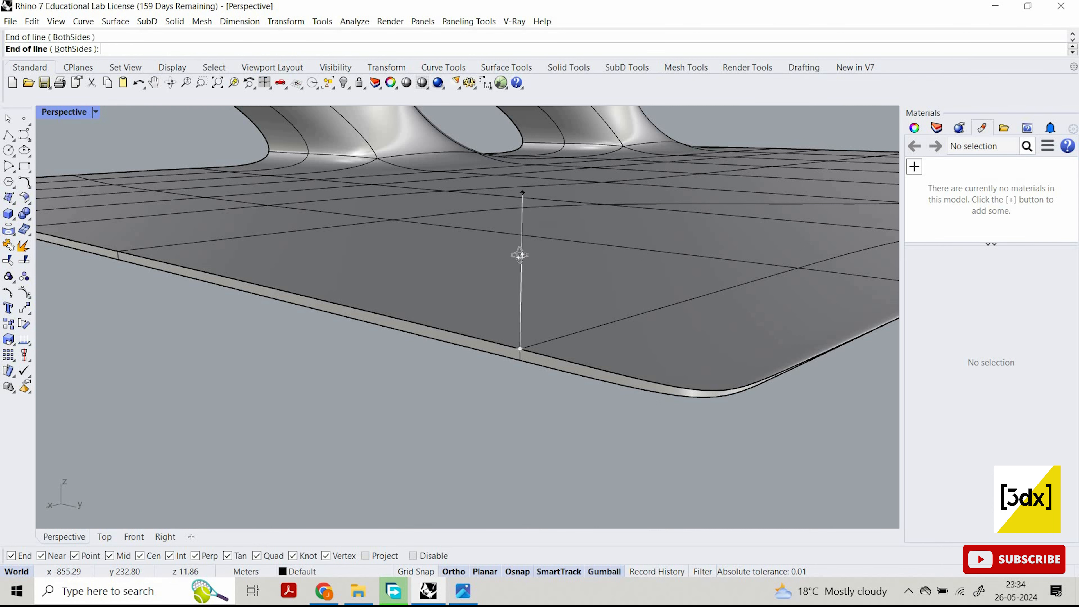
{"action": "left_click", "coordinate": [520, 191]}
Contour the closed SubD, using the vertical line's lower end as base point and its upward direction as the contour direction.
{"action": "right_click_drag", "start_coordinate": [549, 289], "coordinate": [492, 284]}
{"action": "scroll", "coordinate": [493, 289], "scroll_direction": "down", "scroll_amount": 5}
{"action": "left_click", "coordinate": [495, 297]}
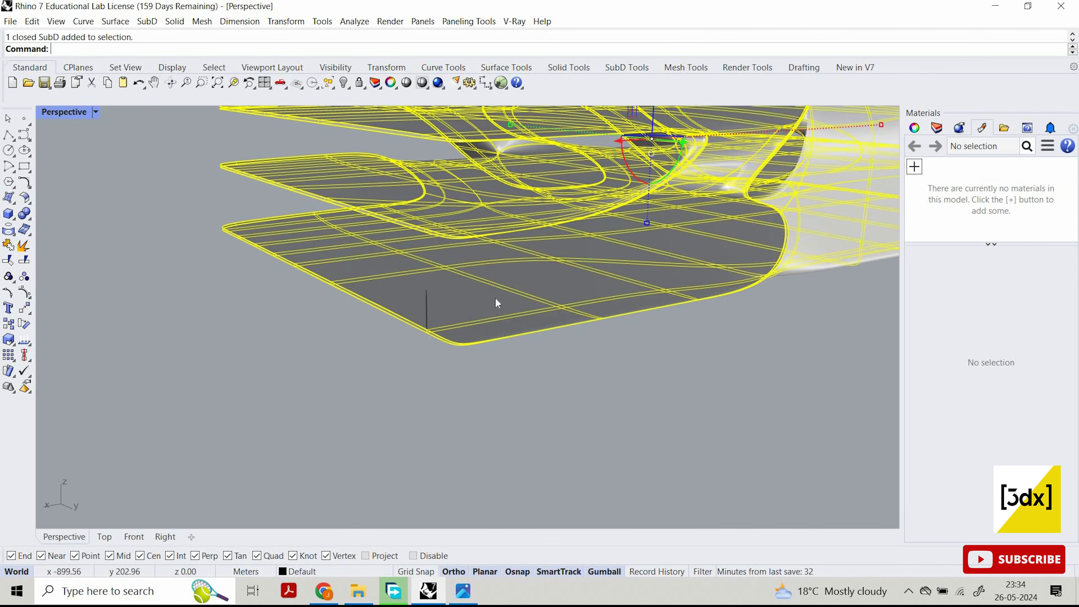
{"action": "type", "text": "Count"}
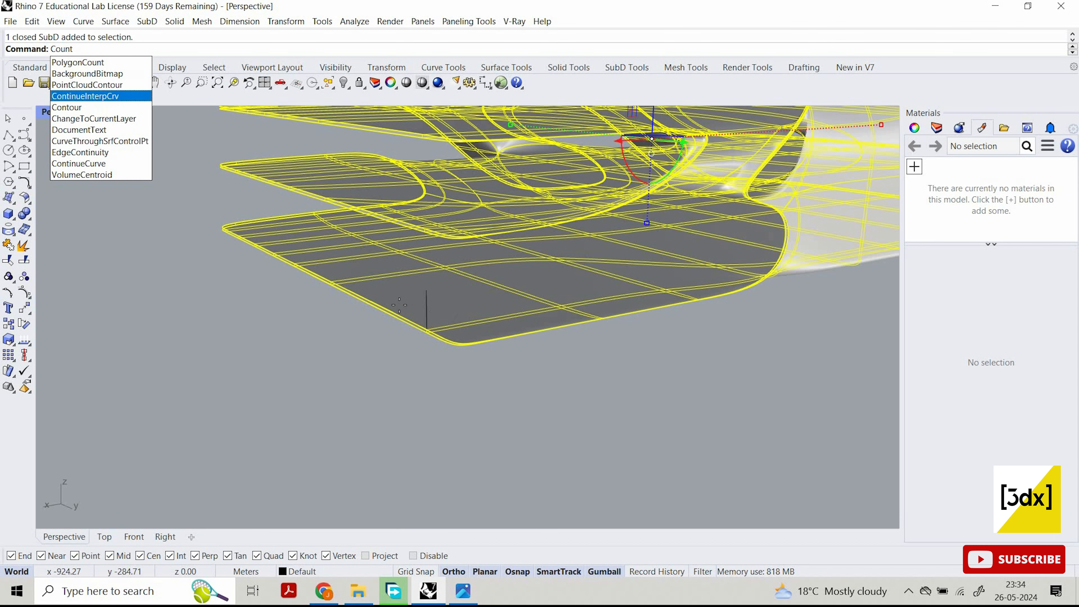
{"action": "left_click", "coordinate": [99, 108]}
{"action": "scroll", "coordinate": [458, 348], "scroll_direction": "up", "scroll_amount": 5}
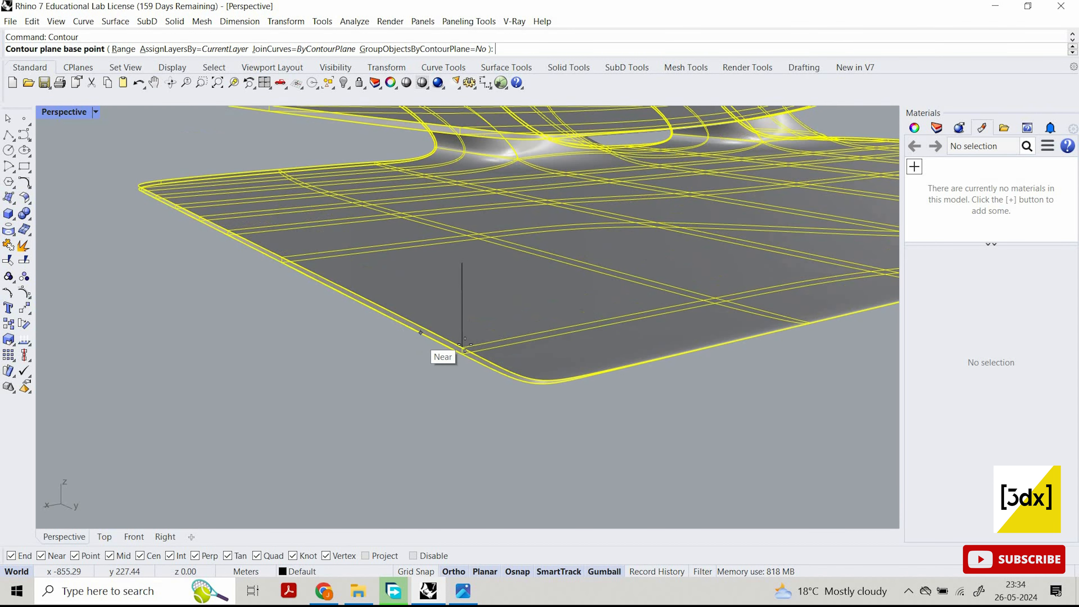
{"action": "left_click", "coordinate": [463, 349]}
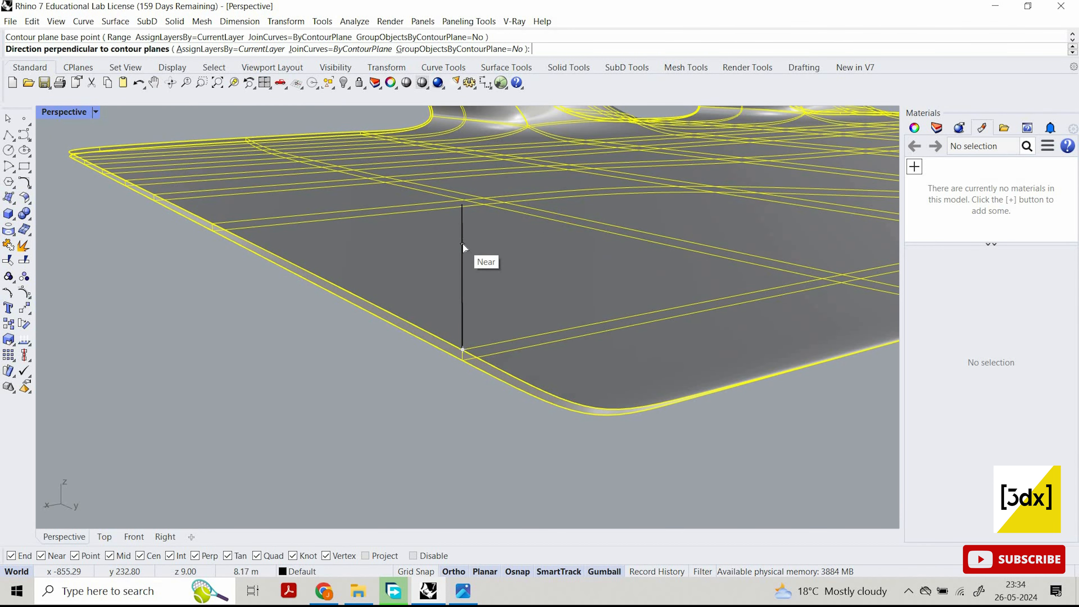
{"action": "left_click", "coordinate": [462, 244]}
{"action": "key", "text": "Return"}
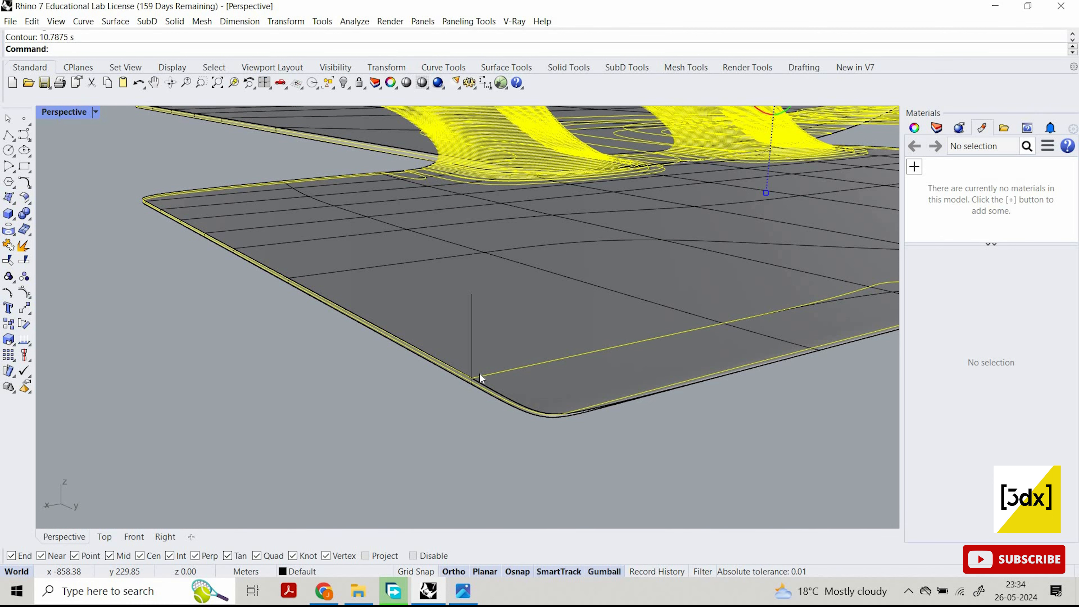
Examine the contour curves across the slabs and bridges from several angles.
{"action": "scroll", "coordinate": [463, 389], "scroll_direction": "down", "scroll_amount": 14}
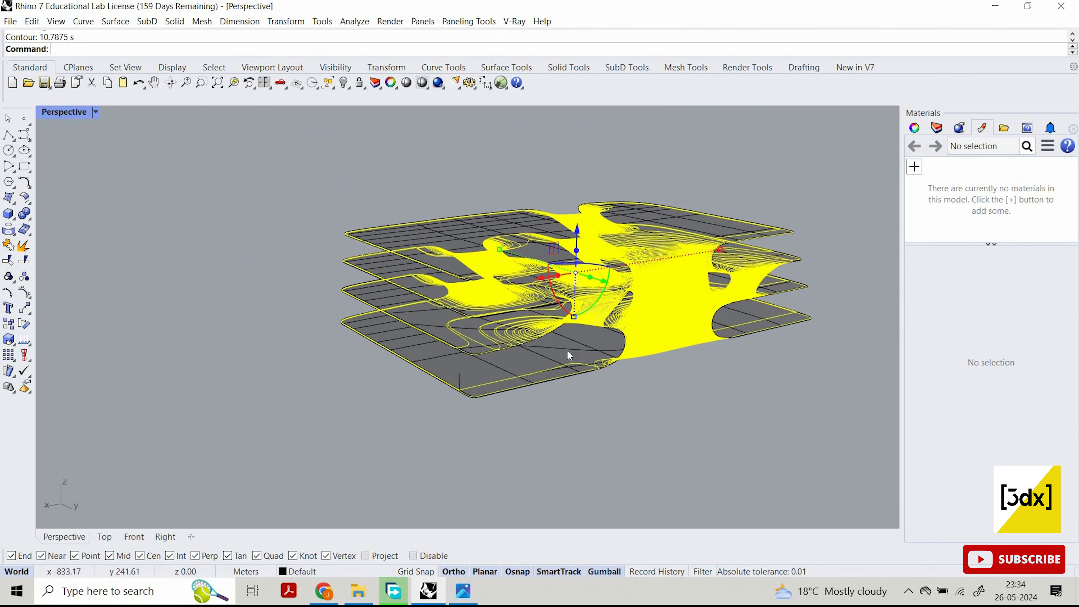
{"action": "right_click_drag", "start_coordinate": [566, 350], "coordinate": [472, 357]}
{"action": "scroll", "coordinate": [547, 392], "scroll_direction": "up", "scroll_amount": 8}
{"action": "right_click_drag", "start_coordinate": [548, 391], "coordinate": [616, 382]}
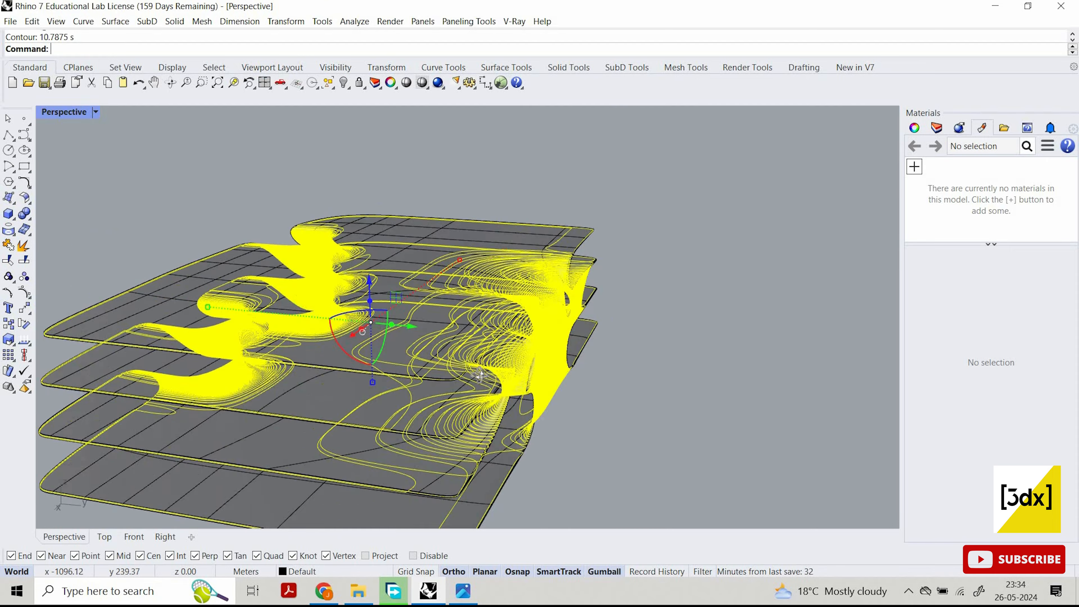
{"action": "scroll", "coordinate": [535, 369], "scroll_direction": "up", "scroll_amount": 6}
{"action": "right_click_drag", "start_coordinate": [534, 369], "coordinate": [470, 351]}
{"action": "scroll", "coordinate": [356, 365], "scroll_direction": "down", "scroll_amount": 10}
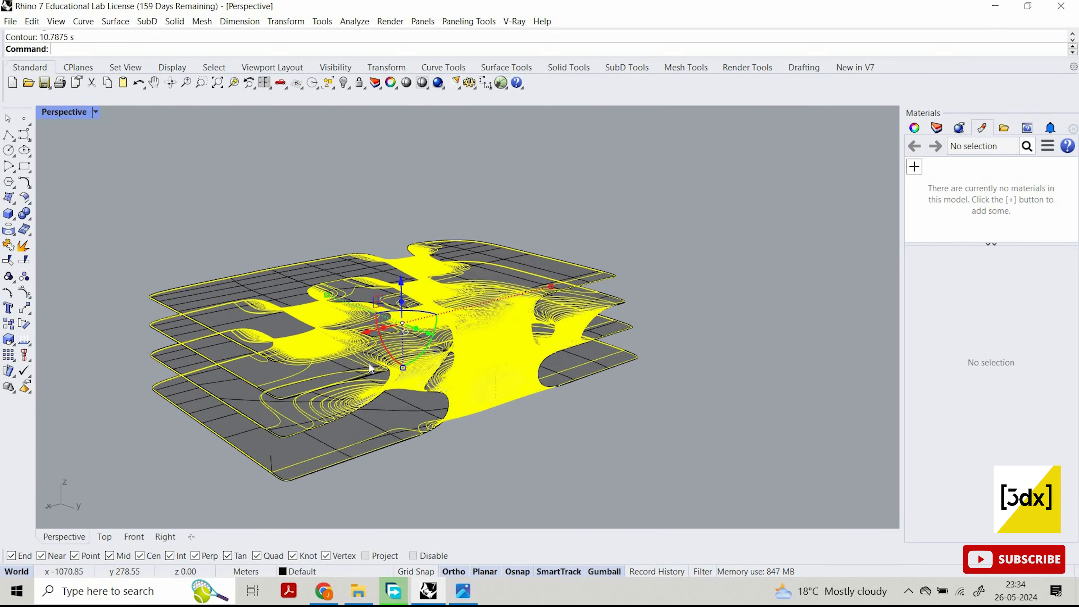
Move the contour curves away from the solid pavilion along the X axis.
{"action": "scroll", "coordinate": [673, 267], "scroll_direction": "down", "scroll_amount": 2}
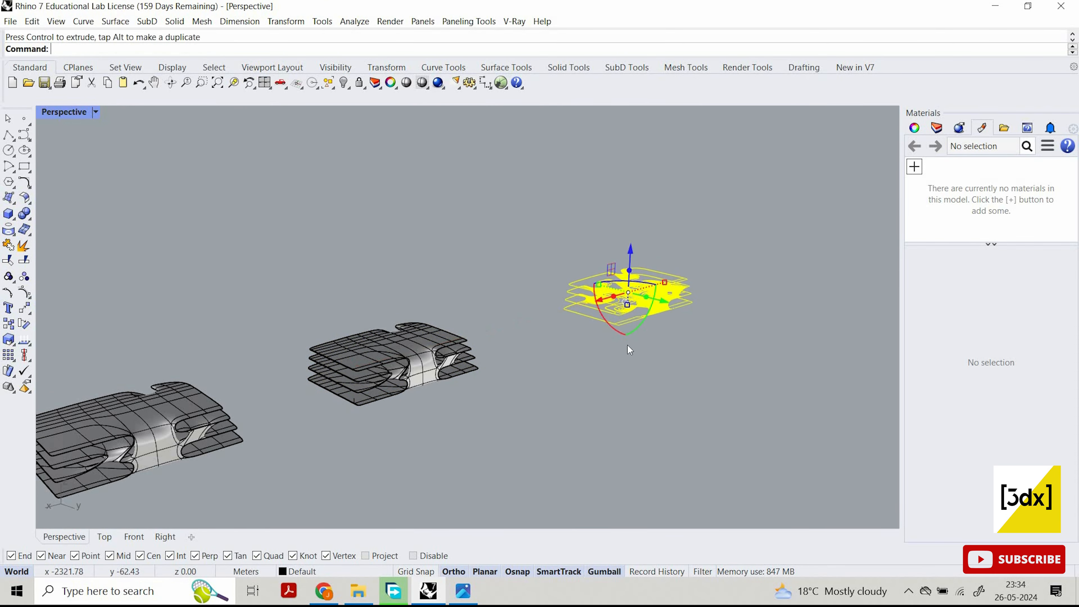
{"action": "scroll", "coordinate": [627, 345], "scroll_direction": "up", "scroll_amount": 10}
{"action": "right_click_drag", "start_coordinate": [461, 402], "coordinate": [519, 415]}
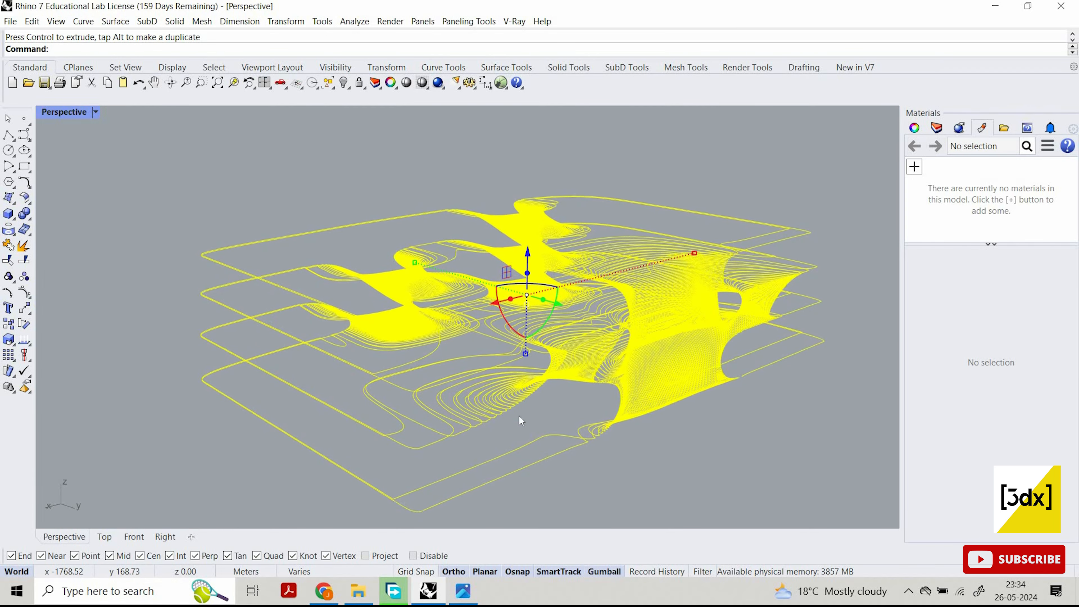
Try to extrude the contour curves about 3.3 m upward in Z with the gumball, and undo the extrusion.
{"action": "scroll", "coordinate": [604, 390], "scroll_direction": "up", "scroll_amount": 8}
{"action": "right_click_drag", "start_coordinate": [648, 392], "coordinate": [550, 182]}
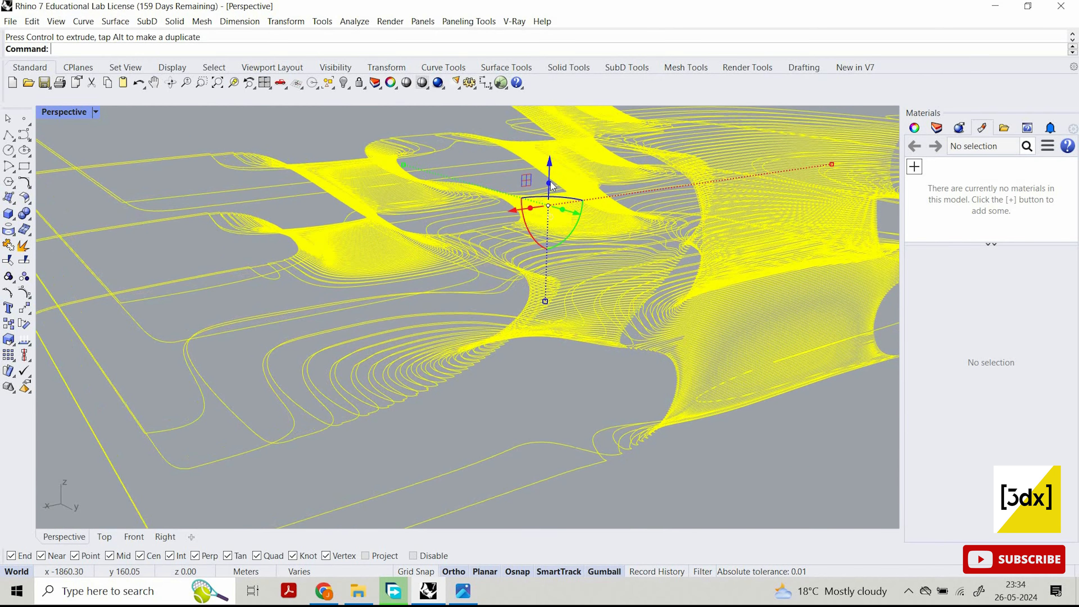
{"action": "left_click_drag", "start_coordinate": [548, 183], "coordinate": [549, 174]}
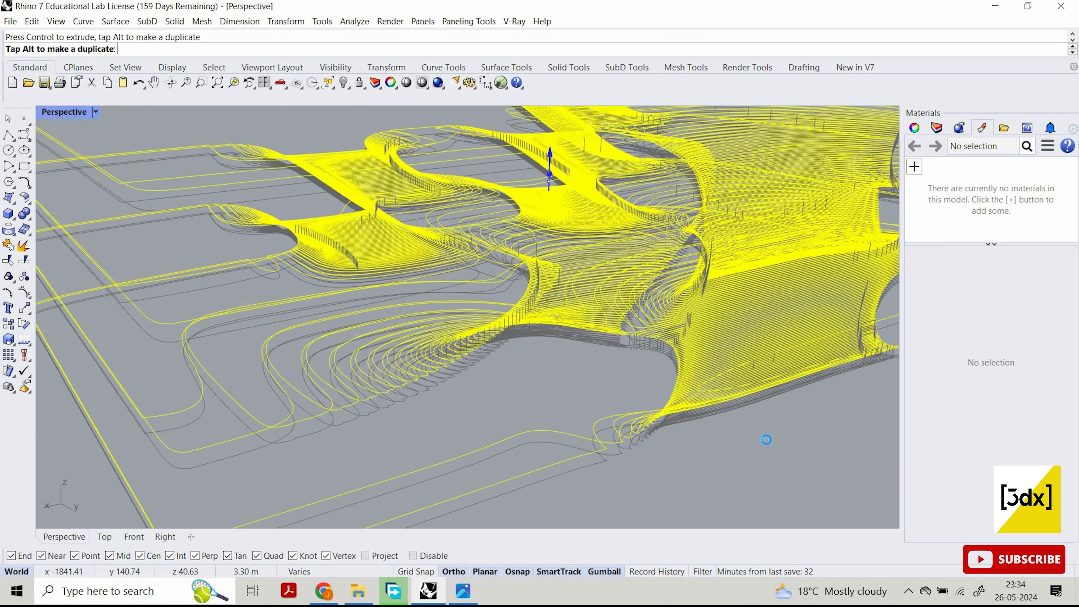
{"action": "key", "text": "ctrl+z"}
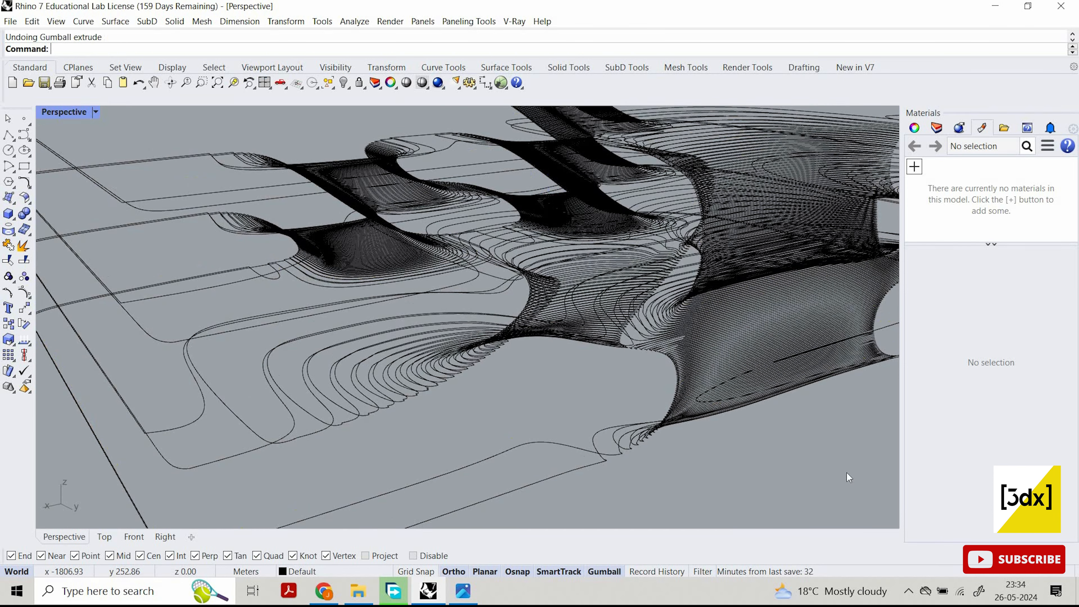
Extrude all the contour curves 1 m upward as capped solids with ExtrudeCrv, continuing despite the self-intersecting curves.
{"action": "scroll", "coordinate": [288, 183], "scroll_direction": "down", "scroll_amount": 7}
{"action": "left_click", "coordinate": [467, 246]}
{"action": "type", "text": "Extr"}
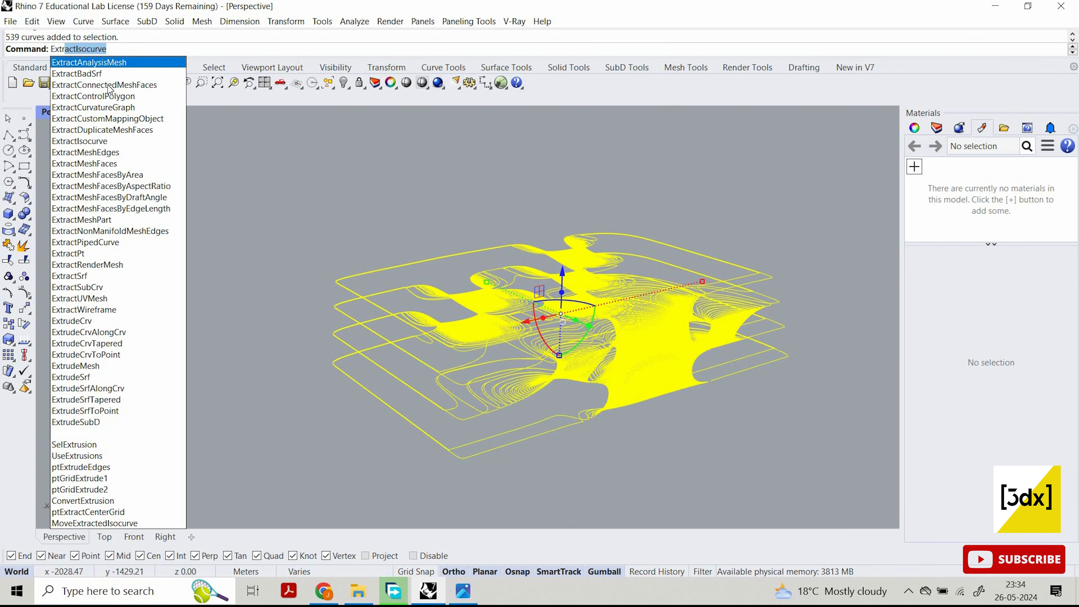
{"action": "type", "text": "ude"}
{"action": "key", "text": "Return"}
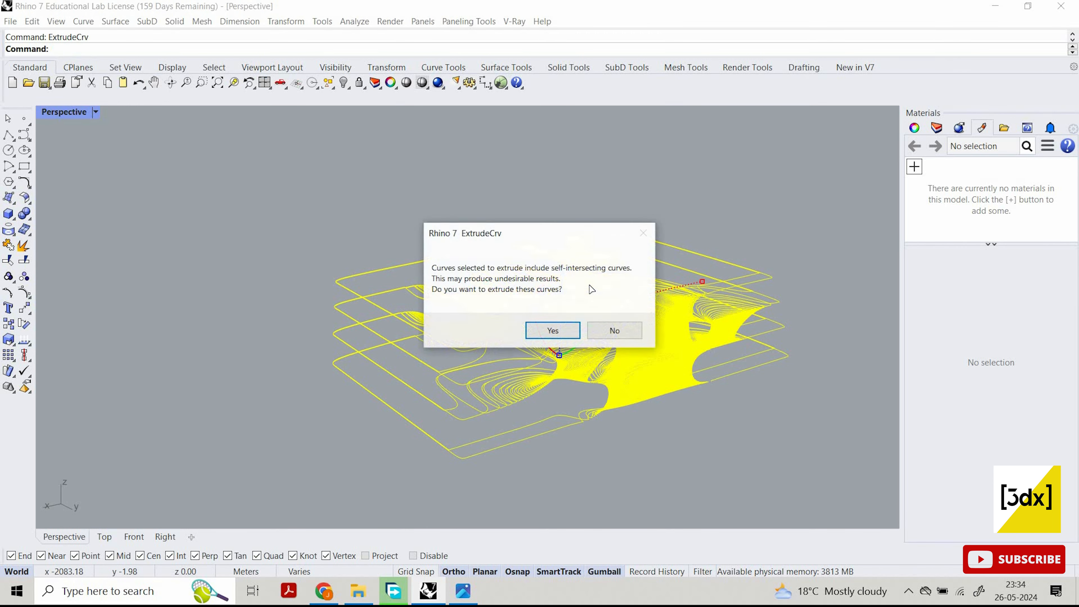
{"action": "key", "text": "Escape"}
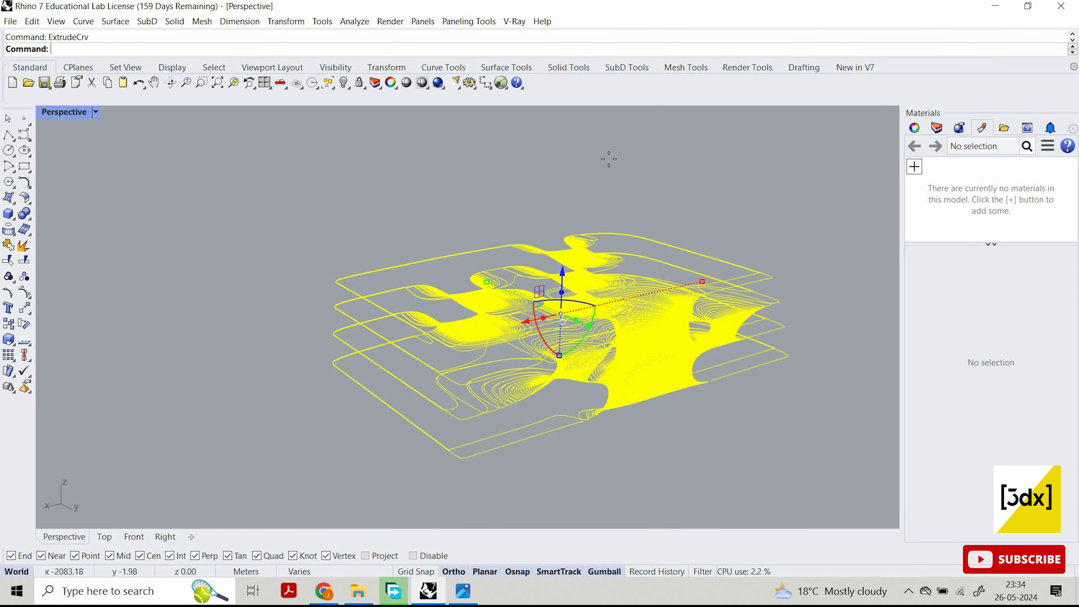
{"action": "key", "text": "Return"}
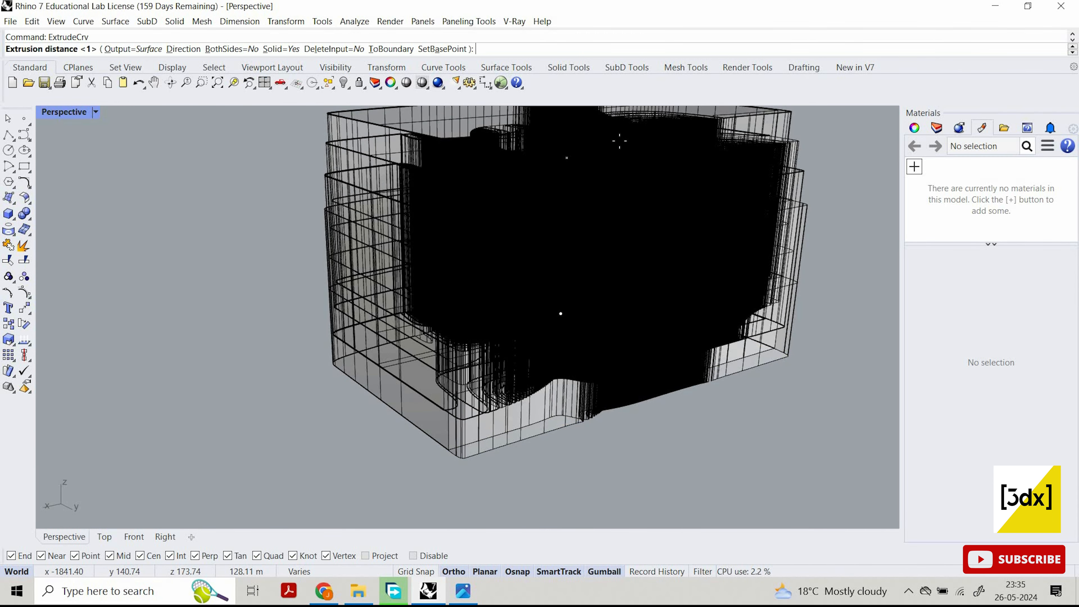
{"action": "left_click", "coordinate": [619, 141]}
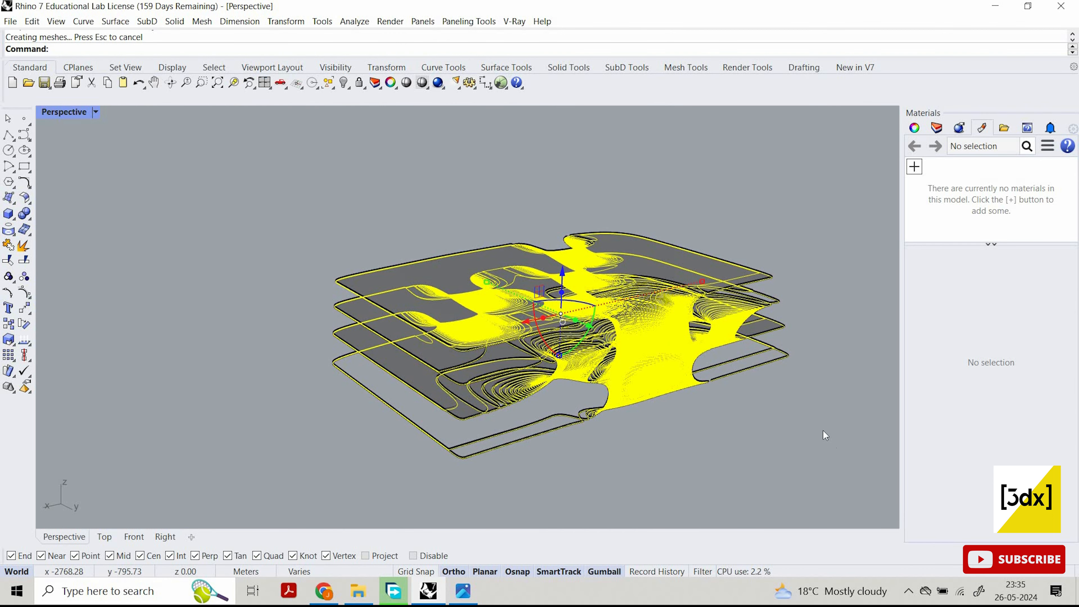
{"action": "key", "text": "Escape"}
Examine the extruded layers up close along the slab edges and where the slabs step down into the sloping bridges.
{"action": "right_click_drag", "start_coordinate": [528, 373], "coordinate": [556, 366]}
{"action": "scroll", "coordinate": [604, 382], "scroll_direction": "up", "scroll_amount": 10}
{"action": "right_click_drag", "start_coordinate": [668, 297], "coordinate": [836, 226]}
{"action": "scroll", "coordinate": [804, 312], "scroll_direction": "up", "scroll_amount": 9}
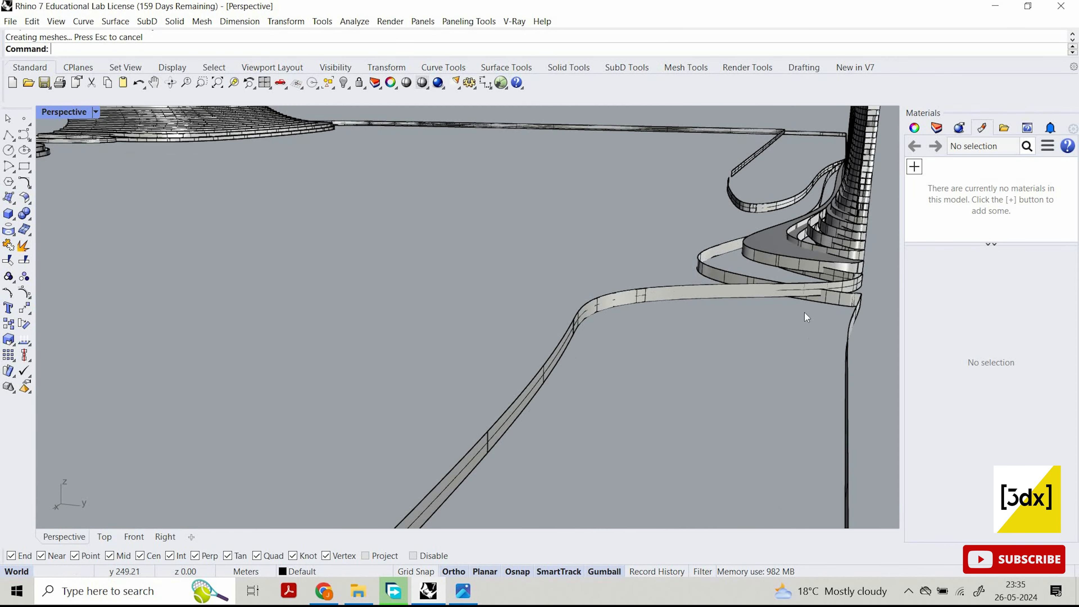
{"action": "scroll", "coordinate": [793, 330], "scroll_direction": "down", "scroll_amount": 12}
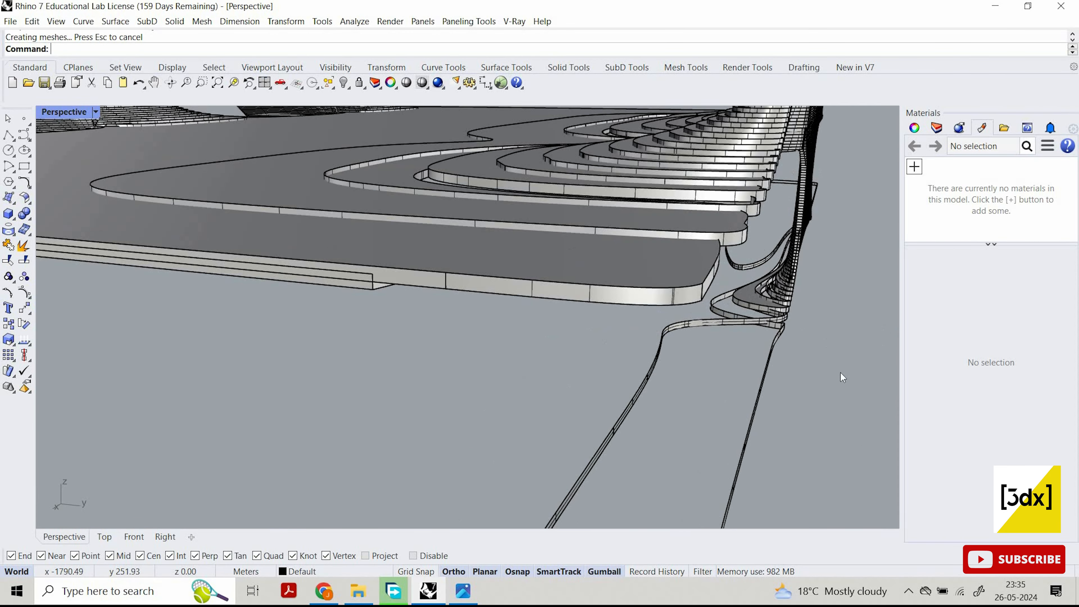
{"action": "right_click_drag", "start_coordinate": [658, 314], "coordinate": [569, 358]}
{"action": "scroll", "coordinate": [620, 337], "scroll_direction": "down", "scroll_amount": 4}
{"action": "scroll", "coordinate": [618, 337], "scroll_direction": "down", "scroll_amount": 4}
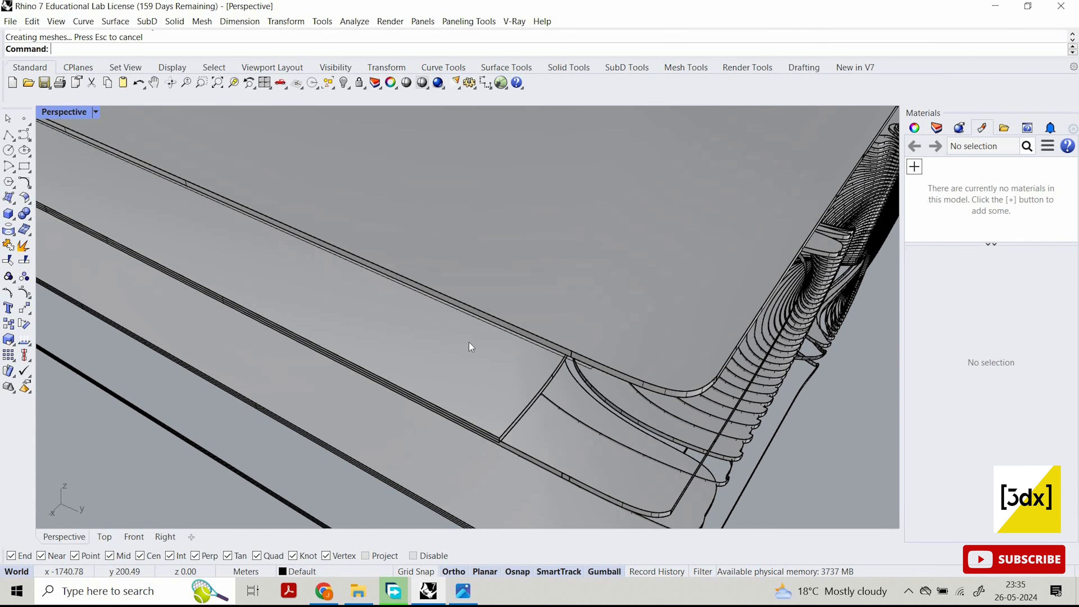
{"action": "scroll", "coordinate": [451, 336], "scroll_direction": "up", "scroll_amount": 4}
{"action": "scroll", "coordinate": [451, 335], "scroll_direction": "down", "scroll_amount": 10}
{"action": "right_click_drag", "start_coordinate": [450, 335], "coordinate": [637, 297]}
{"action": "scroll", "coordinate": [531, 412], "scroll_direction": "up", "scroll_amount": 7}
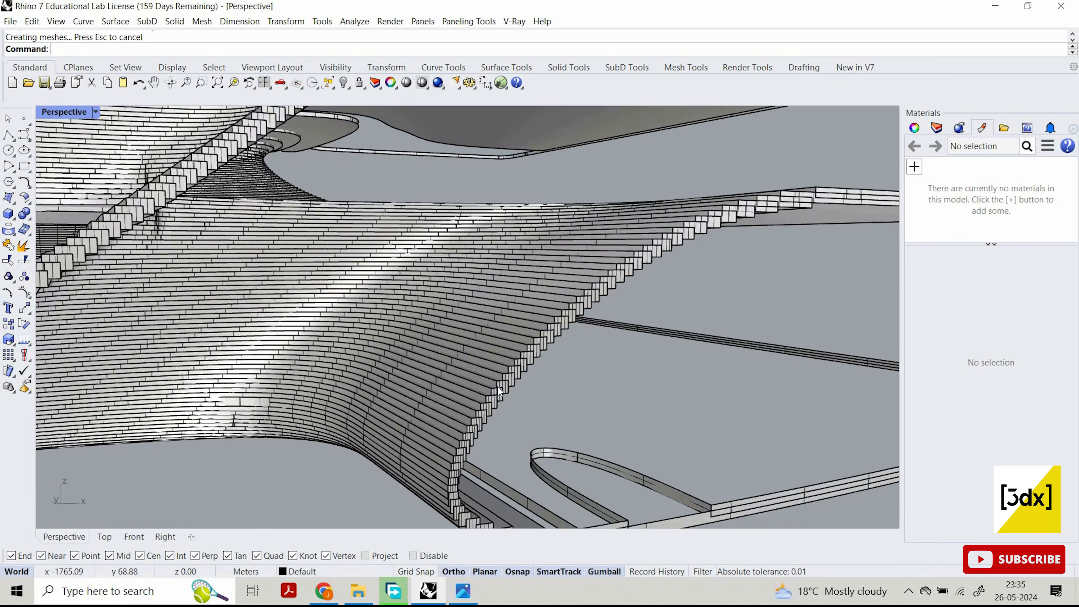
Examine the stacked layers around the flared base and along the curved bridges between the levels.
{"action": "right_click_drag", "start_coordinate": [497, 385], "coordinate": [449, 351]}
{"action": "scroll", "coordinate": [449, 351], "scroll_direction": "up", "scroll_amount": 3}
{"action": "scroll", "coordinate": [581, 317], "scroll_direction": "up", "scroll_amount": 2}
{"action": "right_click_drag", "start_coordinate": [546, 322], "coordinate": [518, 346]}
{"action": "scroll", "coordinate": [607, 254], "scroll_direction": "down", "scroll_amount": 2}
{"action": "scroll", "coordinate": [514, 294], "scroll_direction": "up", "scroll_amount": 3}
{"action": "scroll", "coordinate": [480, 259], "scroll_direction": "down", "scroll_amount": 2}
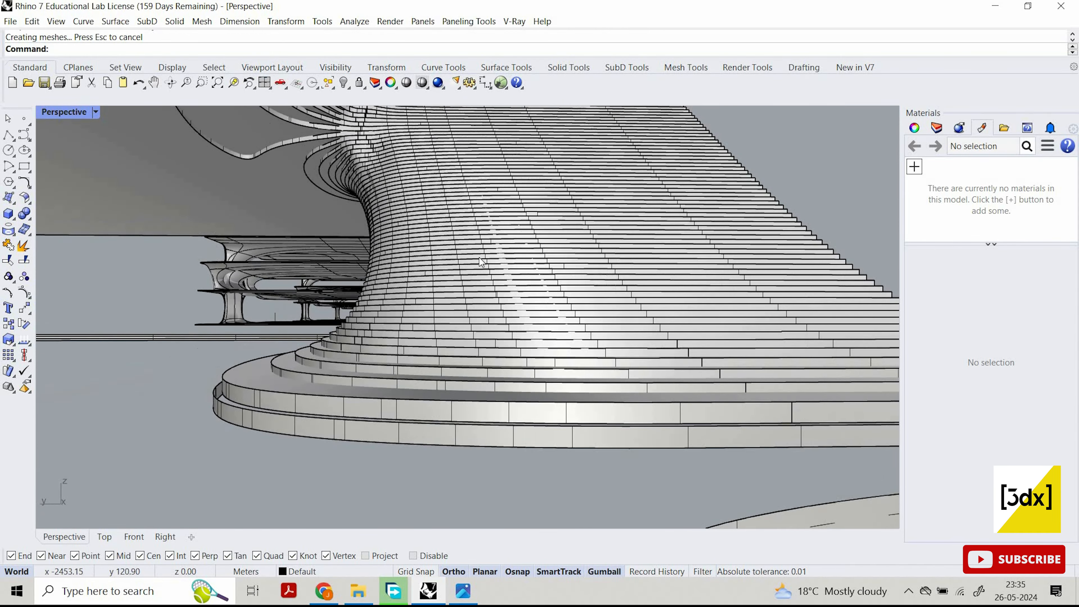
{"action": "right_click_drag", "start_coordinate": [479, 258], "coordinate": [490, 254]}
{"action": "scroll", "coordinate": [509, 257], "scroll_direction": "up", "scroll_amount": 2}
{"action": "scroll", "coordinate": [524, 263], "scroll_direction": "up", "scroll_amount": 2}
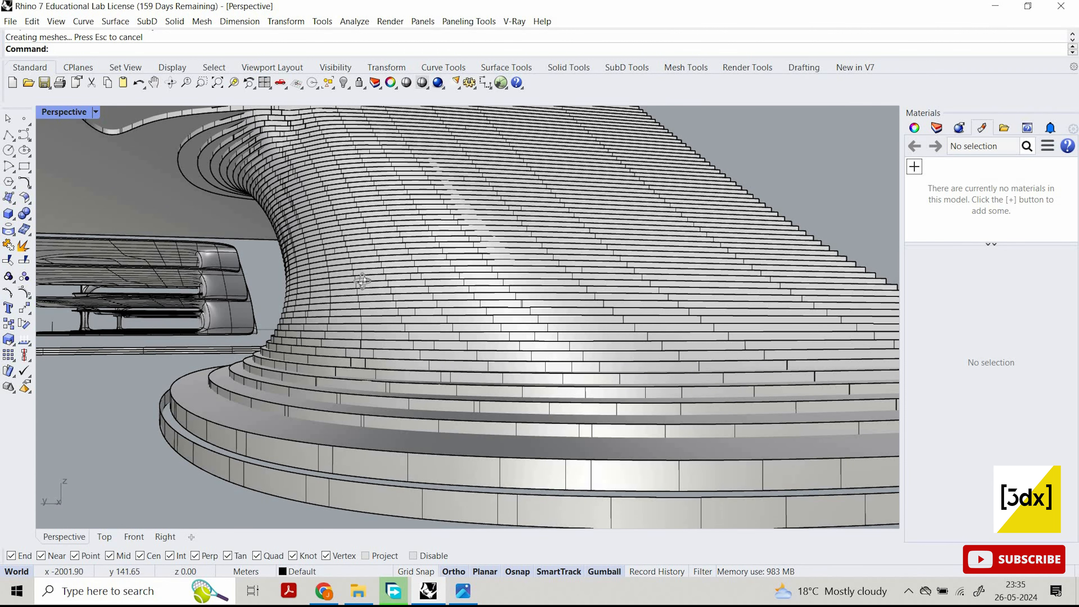
{"action": "right_click_drag", "start_coordinate": [362, 281], "coordinate": [474, 269]}
{"action": "scroll", "coordinate": [486, 286], "scroll_direction": "down", "scroll_amount": 3}
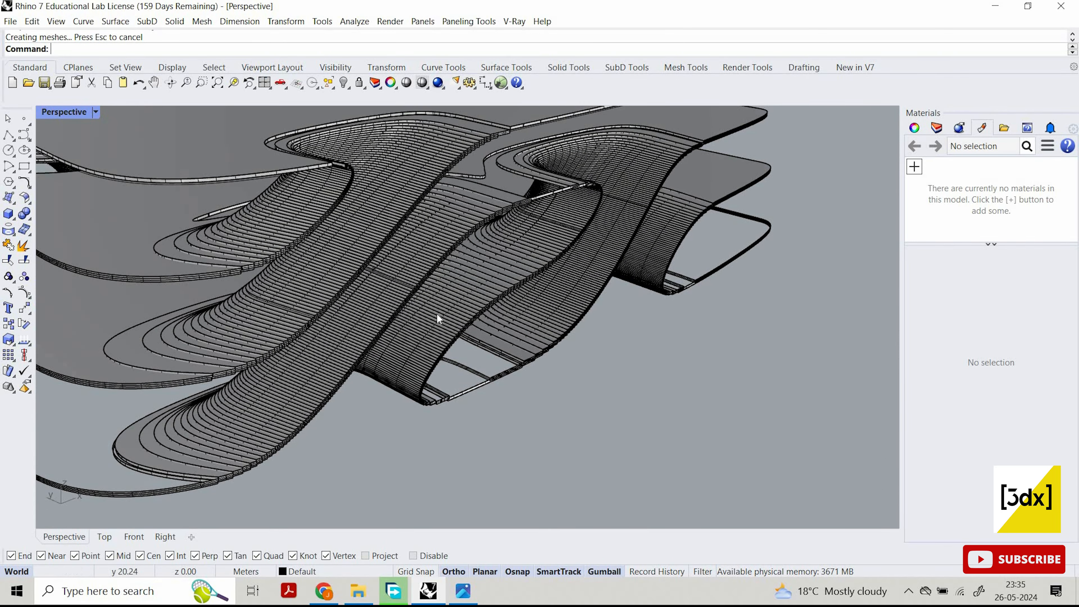
Inspect the whole layered pavilion from the opposite side, leaving nothing selected.
{"action": "right_click_drag", "start_coordinate": [289, 354], "coordinate": [688, 293]}
{"action": "left_click", "coordinate": [635, 394]}
{"action": "right_click_drag", "start_coordinate": [574, 232], "coordinate": [490, 327]}
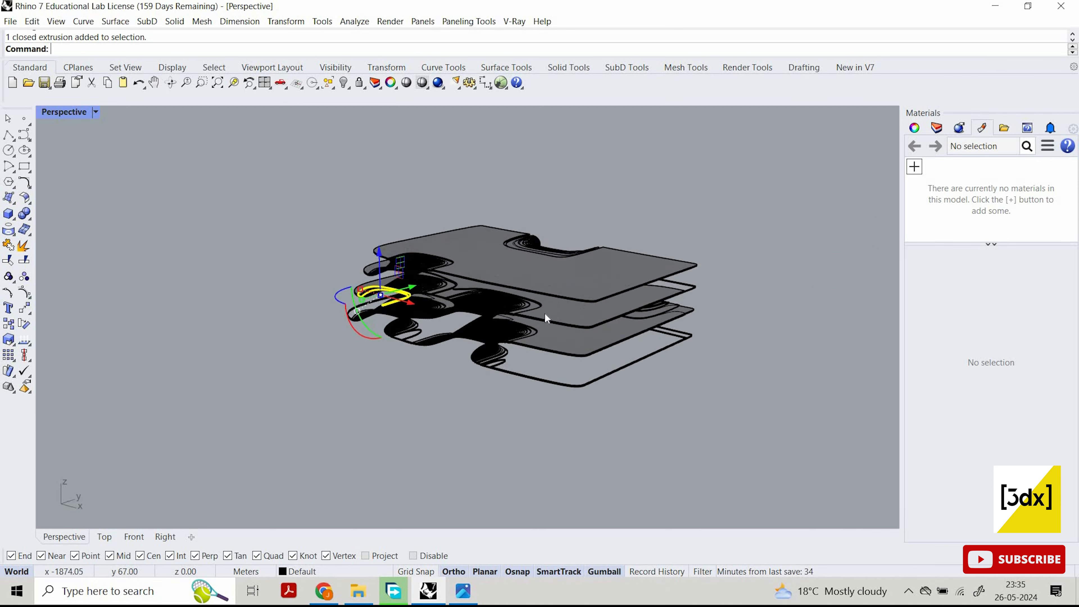
{"action": "key", "text": "Escape"}
{"action": "scroll", "coordinate": [571, 322], "scroll_direction": "up", "scroll_amount": 5}
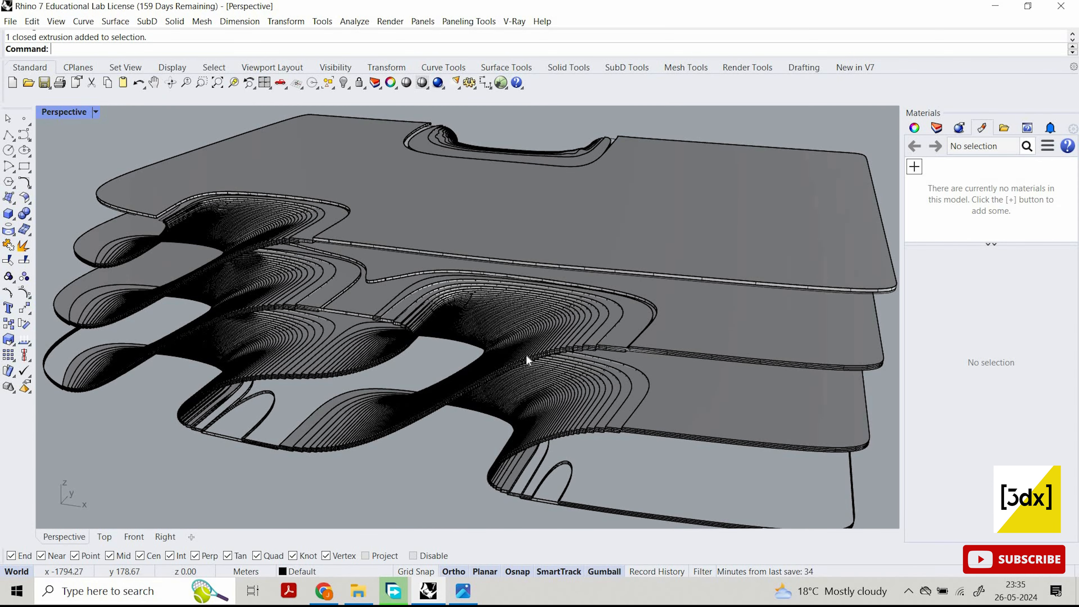